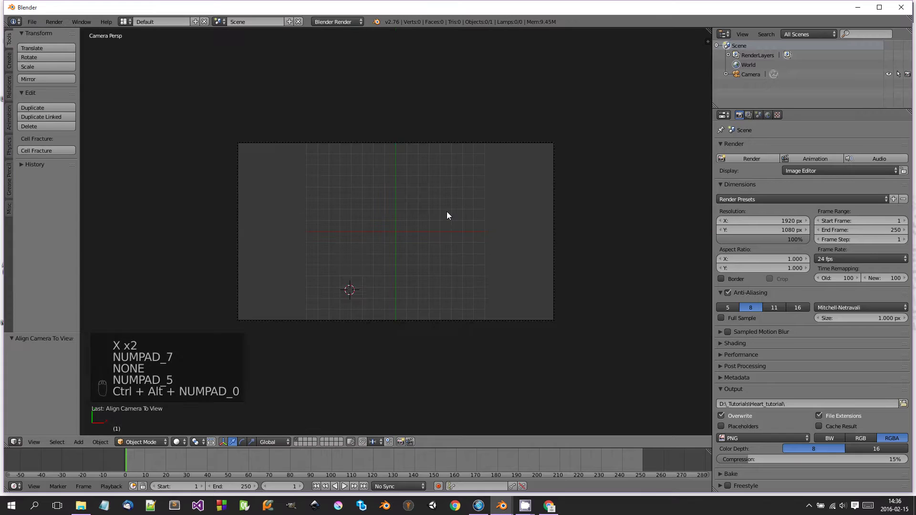
Step: Reset the 3D cursor to the world origin and add a Bezier curve there in camera view
{"action": "key", "text": "shift+c"}
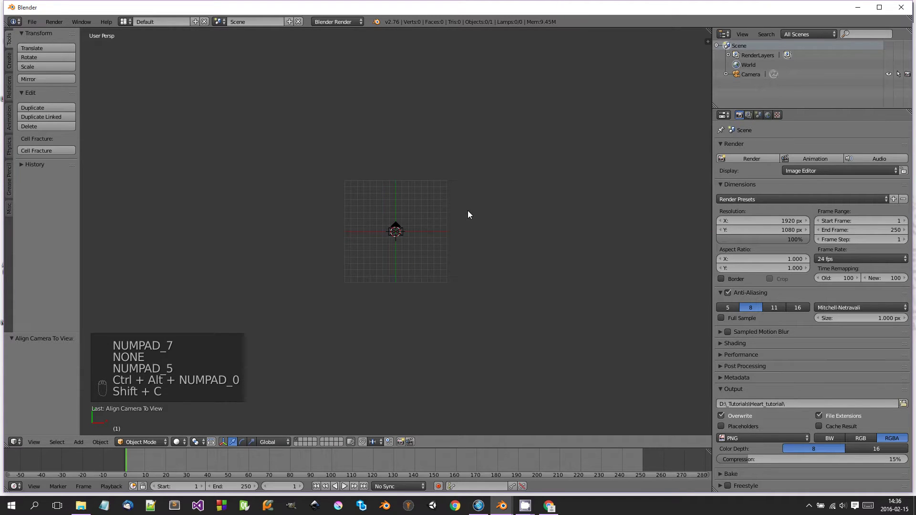
{"action": "key", "text": "KP_0"}
{"action": "scroll", "coordinate": [482, 234], "scroll_direction": "up", "scroll_amount": 2}
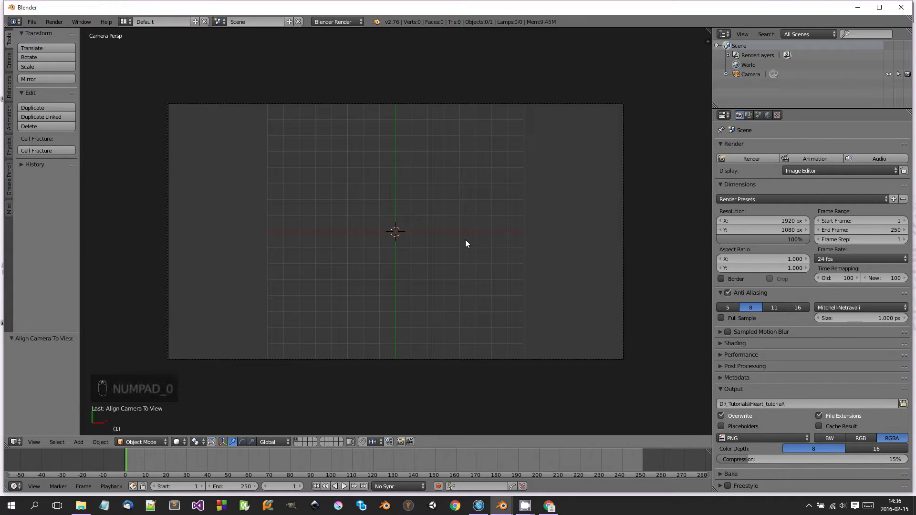
{"action": "key", "text": "shift+a"}
{"action": "mouse_move", "coordinate": [437, 252]}
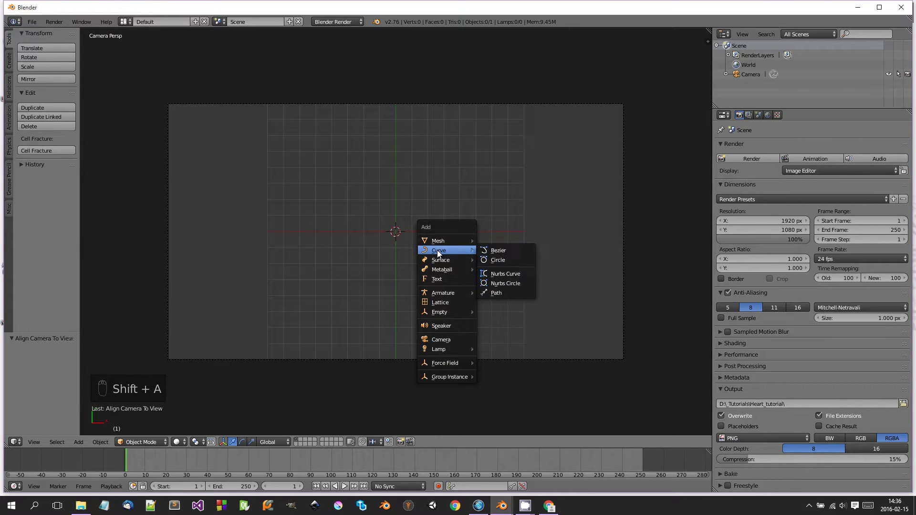
{"action": "left_click", "coordinate": [492, 250]}
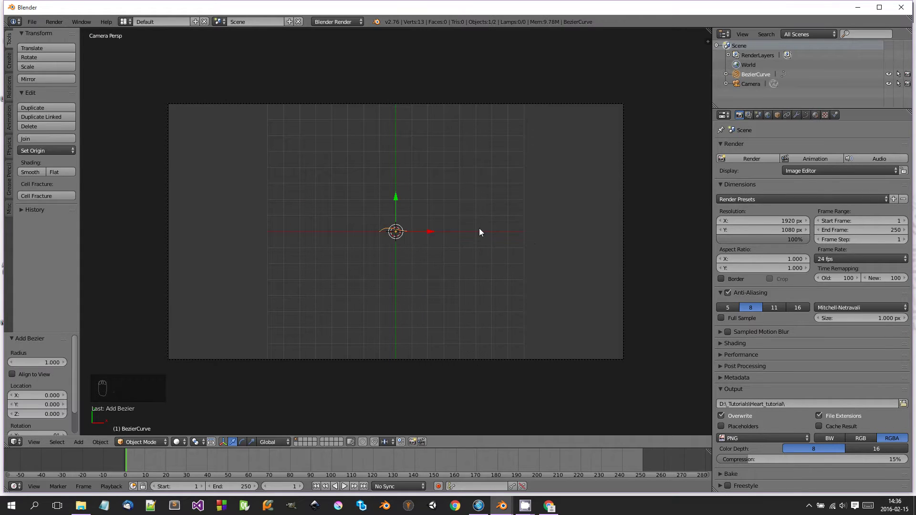
Step: Rotate all points of the Bezier curve about 113.5° and move them about 1.34 in X and -0.387 in Y
{"action": "key", "text": "Tab"}
{"action": "key", "text": "a"}
{"action": "key", "text": "a"}
{"action": "key", "text": "a"}
{"action": "key", "text": "a"}
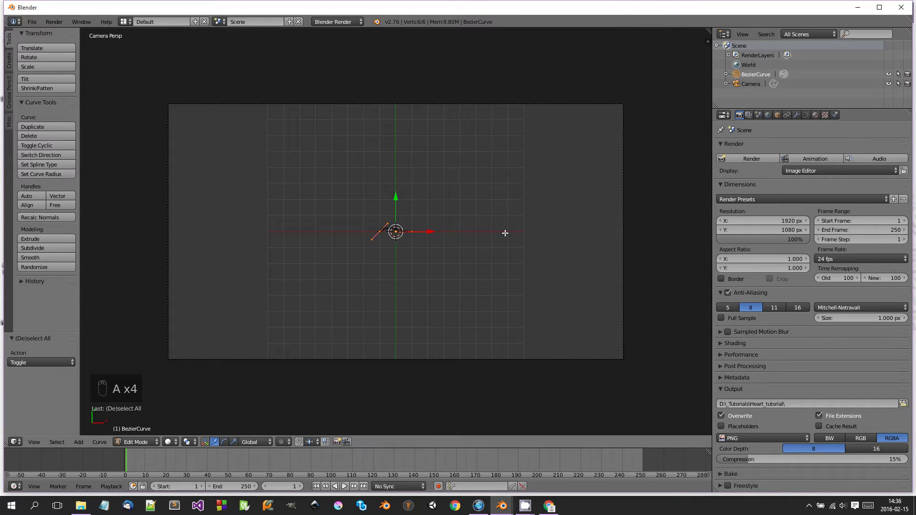
{"action": "key", "text": "r"}
{"action": "left_click", "coordinate": [390, 262]}
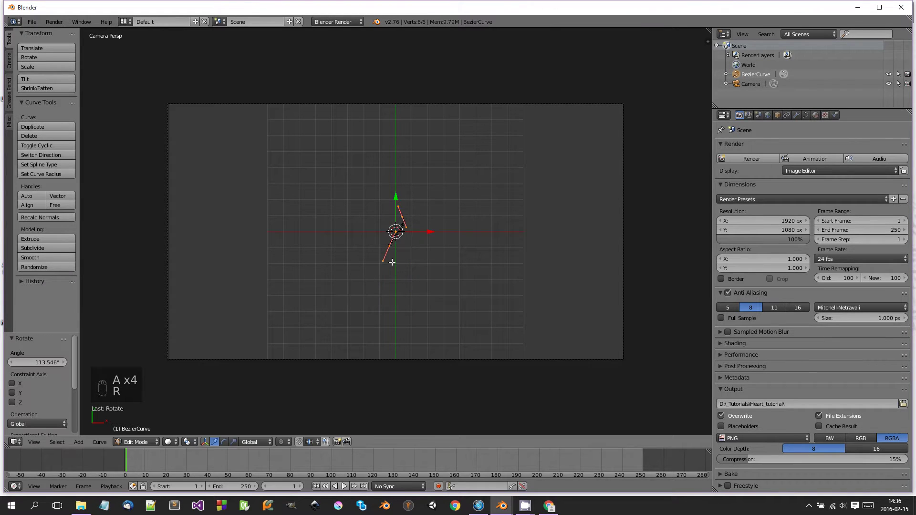
{"action": "key", "text": "g"}
{"action": "left_click", "coordinate": [448, 247]}
Step: Extrude the curve's upper end point over to the green Y axis and rotate the new point's handles about -121.7°
{"action": "scroll", "coordinate": [448, 247], "scroll_direction": "up", "scroll_amount": 7}
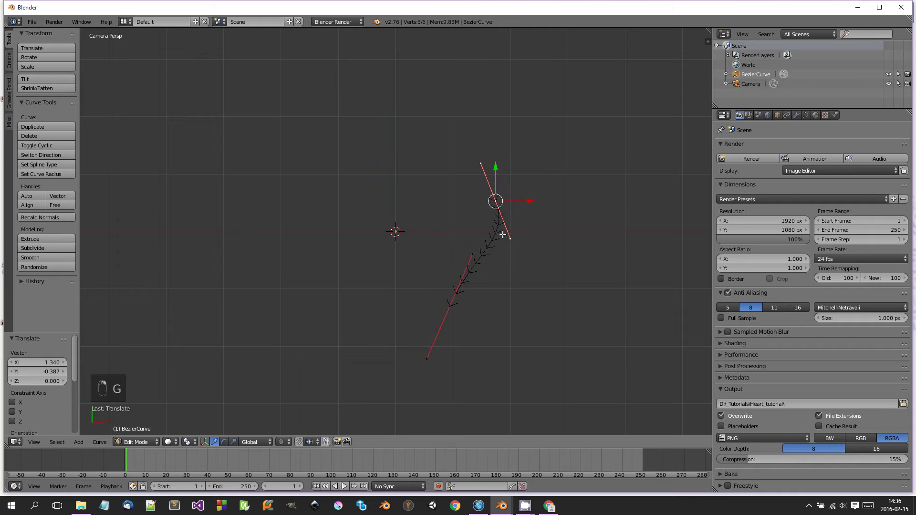
{"action": "key", "text": "e"}
{"action": "left_click", "coordinate": [406, 202]}
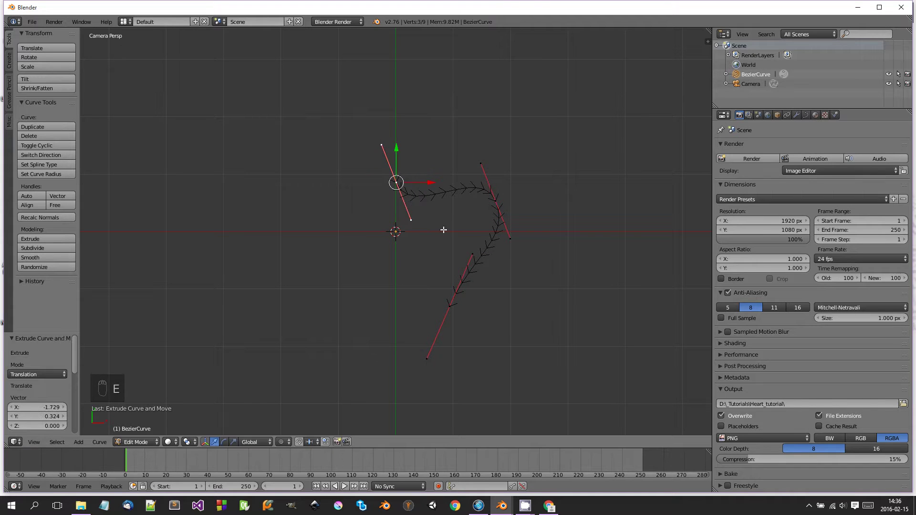
{"action": "key", "text": "r"}
{"action": "left_click", "coordinate": [437, 125]}
Step: Move the lower end point onto the Y axis, about -0.939 in X and -0.125 in Y
{"action": "right_click", "coordinate": [458, 312]}
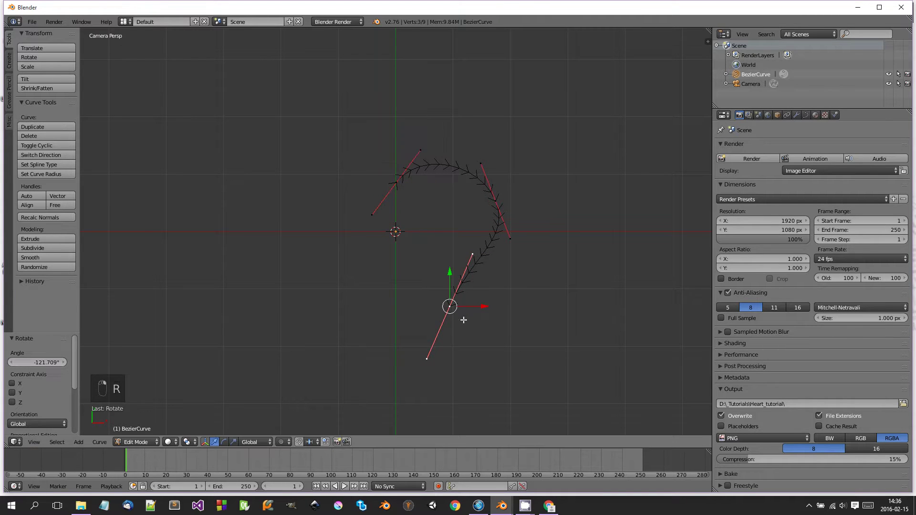
{"action": "key", "text": "g"}
{"action": "left_click", "coordinate": [407, 335]}
Step: Rotate the middle point's handles nearly vertical and move the point inward to round the half heart's outer side
{"action": "right_click", "coordinate": [495, 201]}
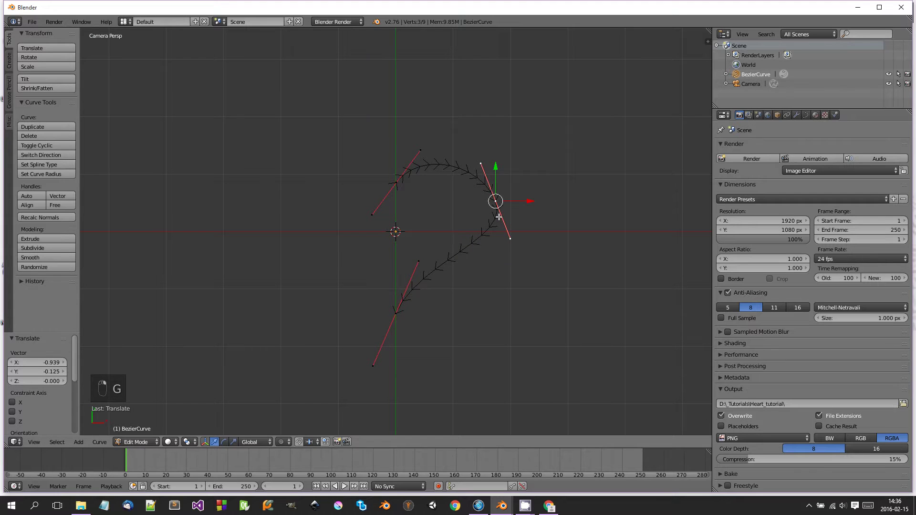
{"action": "key", "text": "r"}
{"action": "left_click", "coordinate": [541, 274]}
{"action": "left_click_drag", "start_coordinate": [529, 209], "coordinate": [509, 201]}
{"action": "key", "text": "r"}
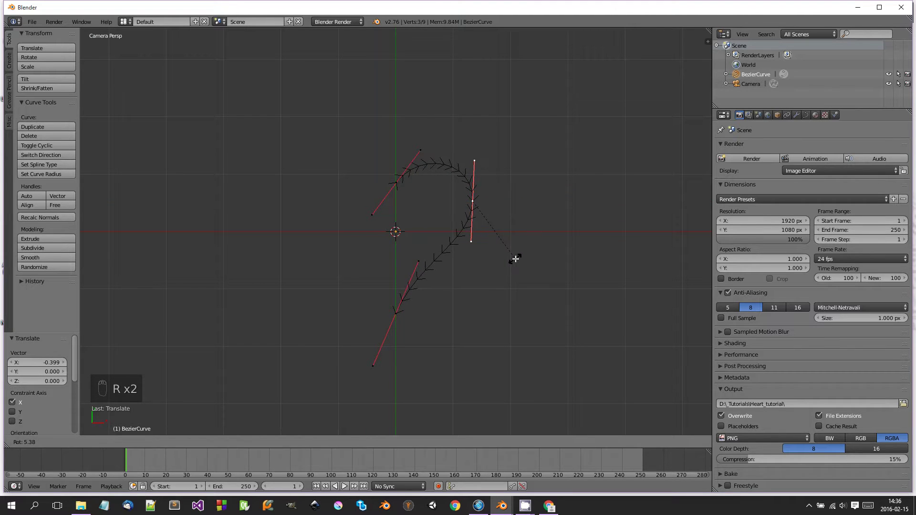
{"action": "left_click", "coordinate": [517, 259]}
{"action": "key", "text": "g"}
{"action": "left_click", "coordinate": [525, 252]}
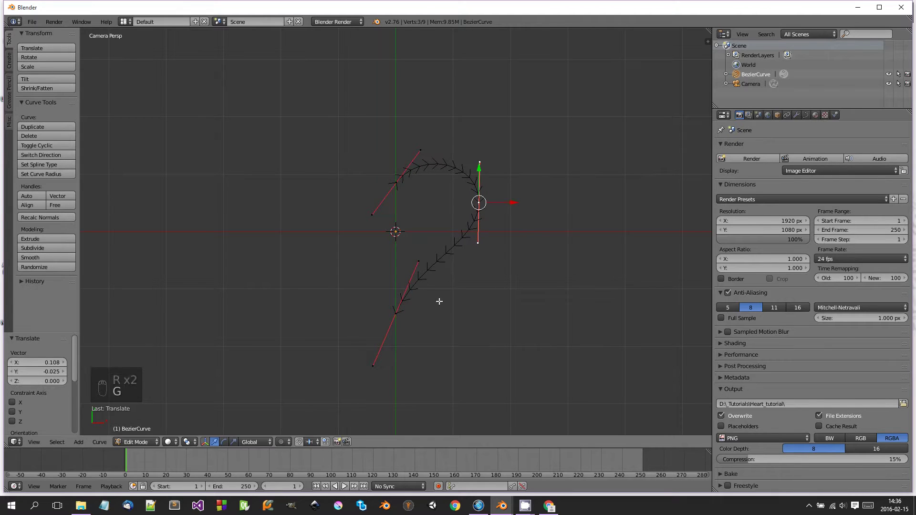
Step: Rotate the upper end point's handles about 0.4° and raise the point about 0.108 along Y
{"action": "right_click", "coordinate": [398, 186]}
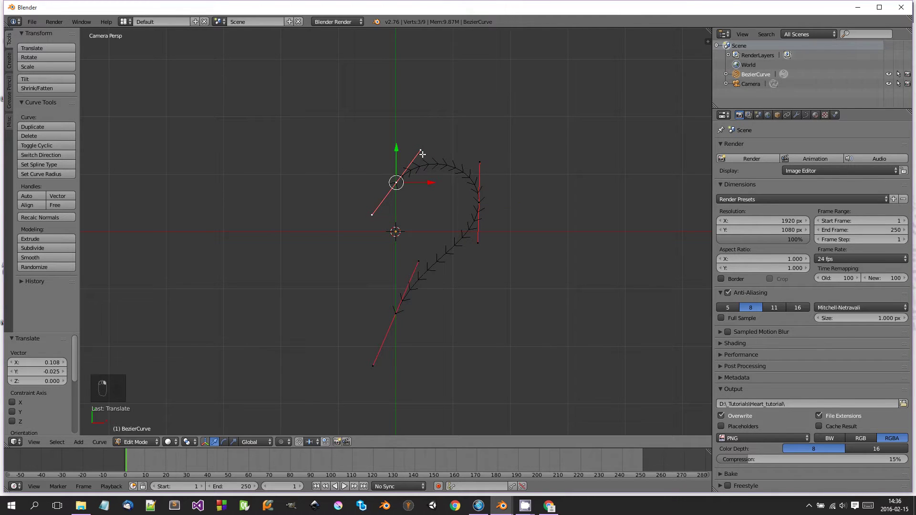
{"action": "key", "text": "r"}
{"action": "left_click", "coordinate": [435, 165]}
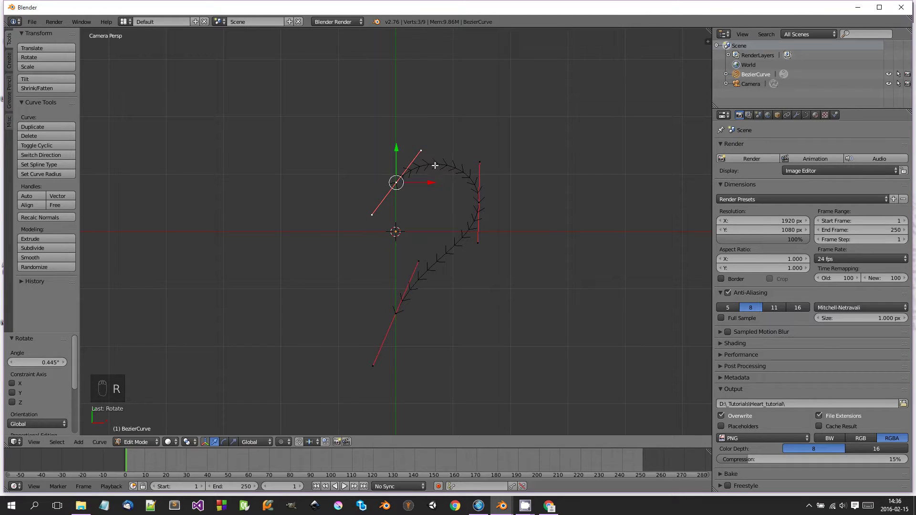
{"action": "left_click_drag", "start_coordinate": [397, 150], "coordinate": [397, 144]}
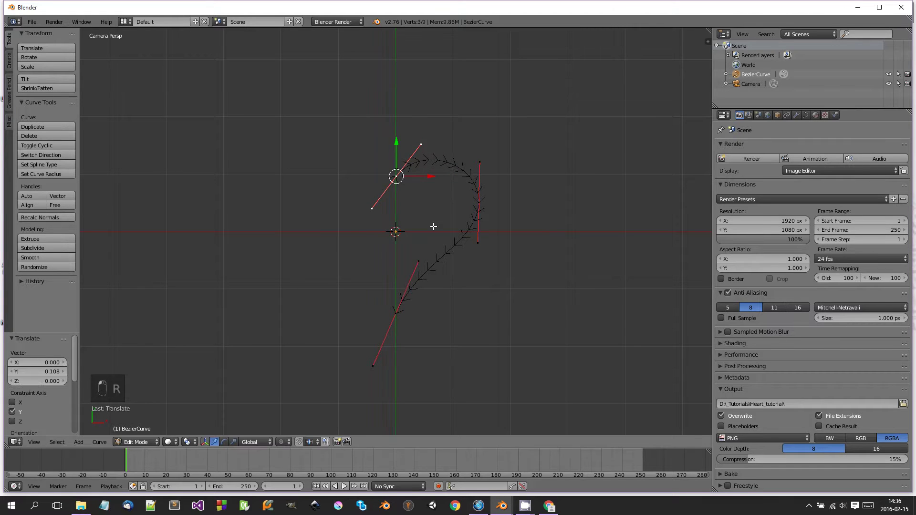
Step: Rotate the lower end point's handles slightly to shape the heart's tip and return to Object Mode
{"action": "right_click", "coordinate": [399, 312]}
{"action": "key", "text": "r"}
{"action": "left_click", "coordinate": [501, 317]}
{"action": "key", "text": "Tab"}
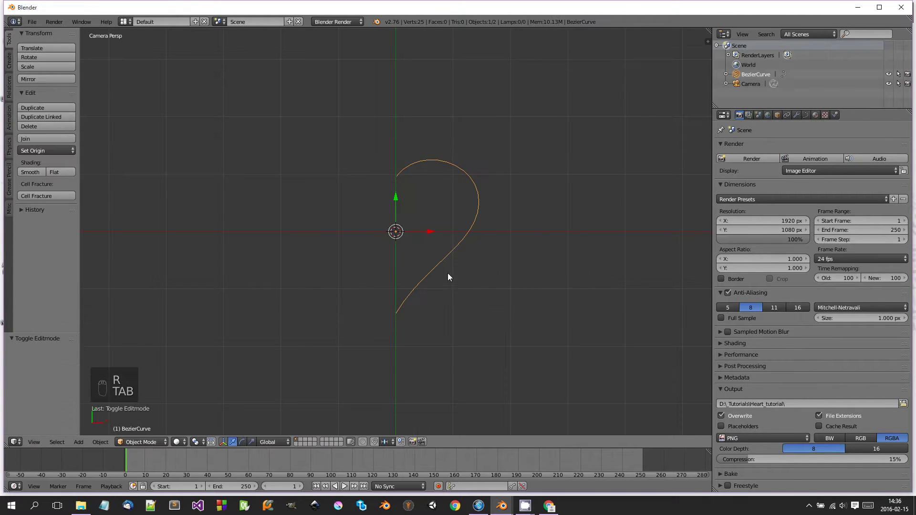
Step: Add a Mirror modifier to the half-heart curve
{"action": "left_click", "coordinate": [796, 115]}
{"action": "left_click", "coordinate": [774, 148]}
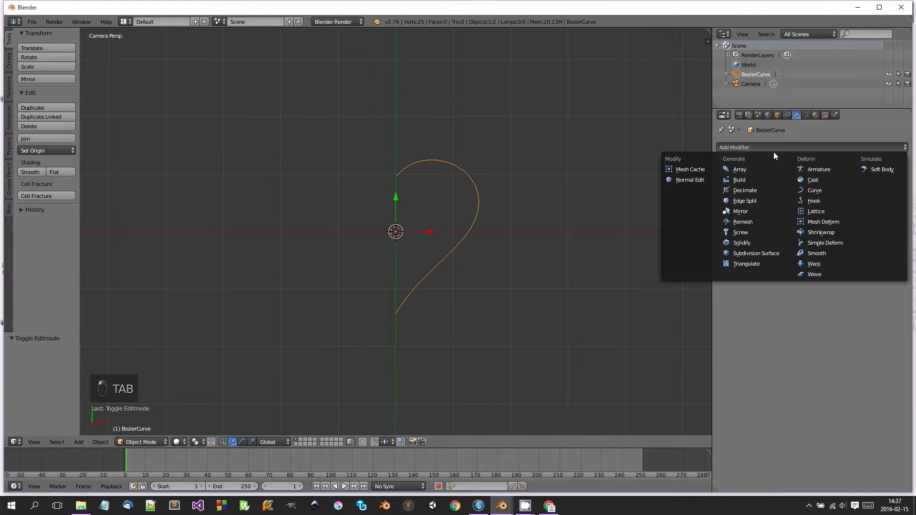
{"action": "left_click", "coordinate": [751, 212]}
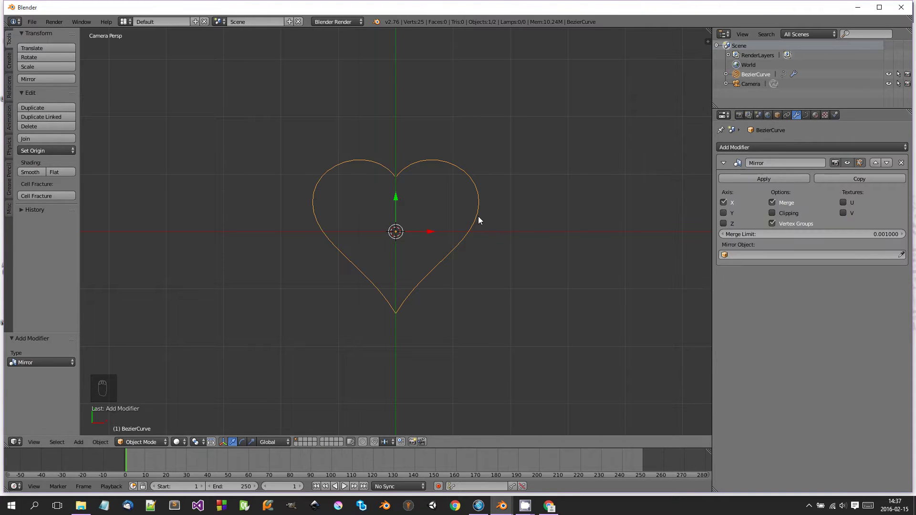
Step: Nudge the outer side point about -0.055 in X and -0.014 in Y, and raise the bottom tip about 0.104 along Y
{"action": "key", "text": "Tab"}
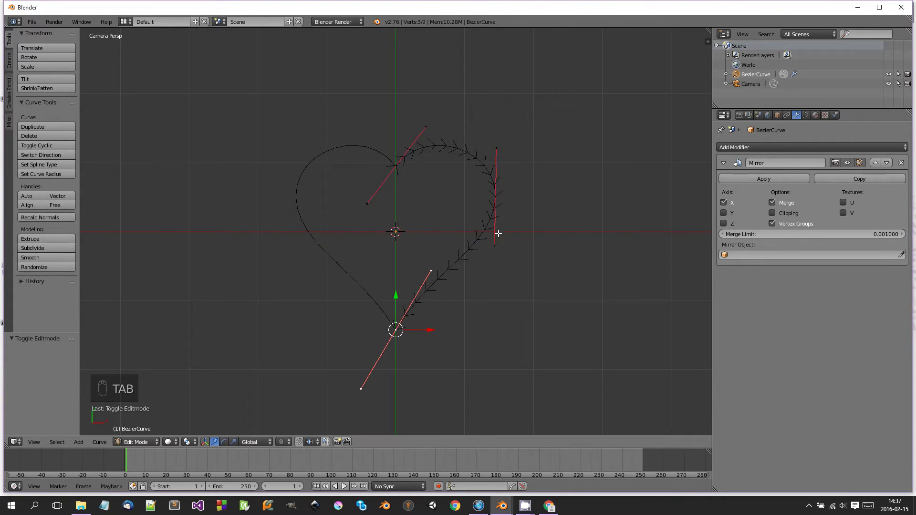
{"action": "right_click", "coordinate": [497, 196]}
{"action": "key", "text": "g"}
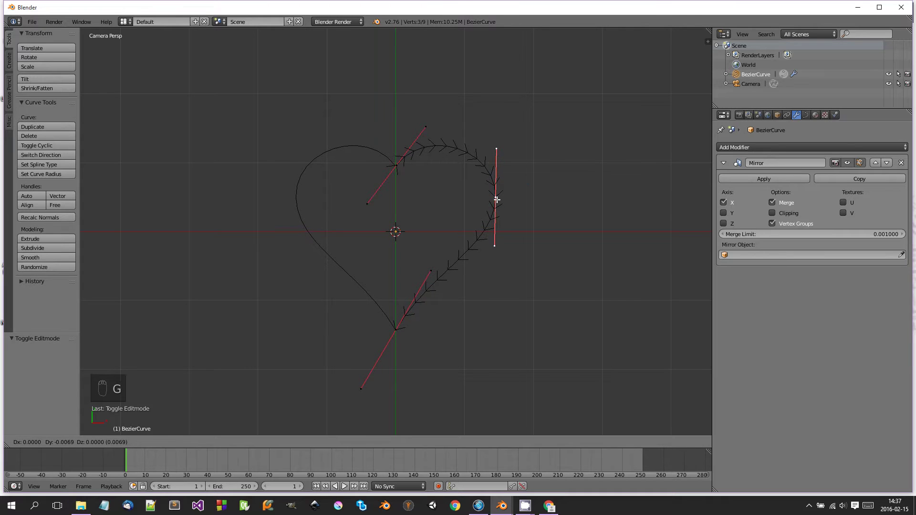
{"action": "left_click", "coordinate": [492, 199]}
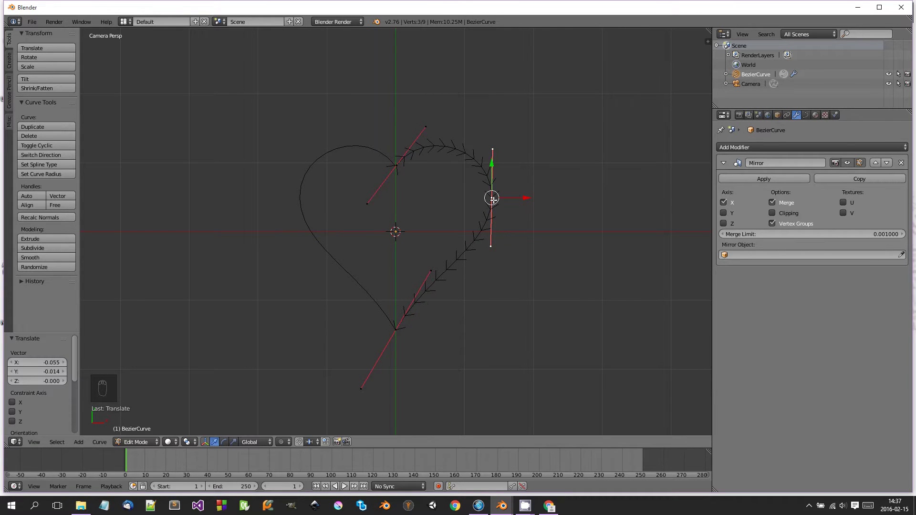
{"action": "right_click", "coordinate": [395, 329]}
{"action": "key", "text": "g"}
{"action": "key", "text": "y"}
{"action": "left_click", "coordinate": [467, 277]}
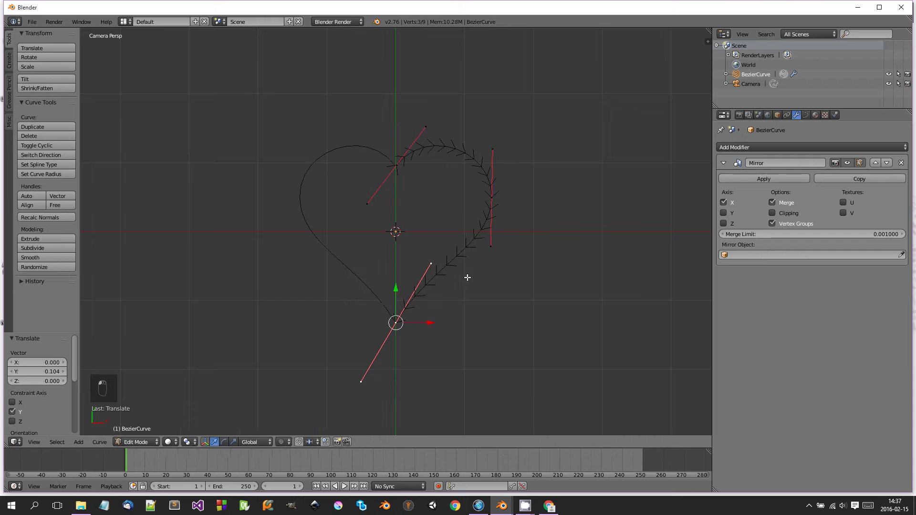
Step: Enable Clipping on the Mirror modifier and move all curve points about -0.07 in X towards the mirror axis
{"action": "key", "text": "Tab"}
{"action": "key", "text": "Tab"}
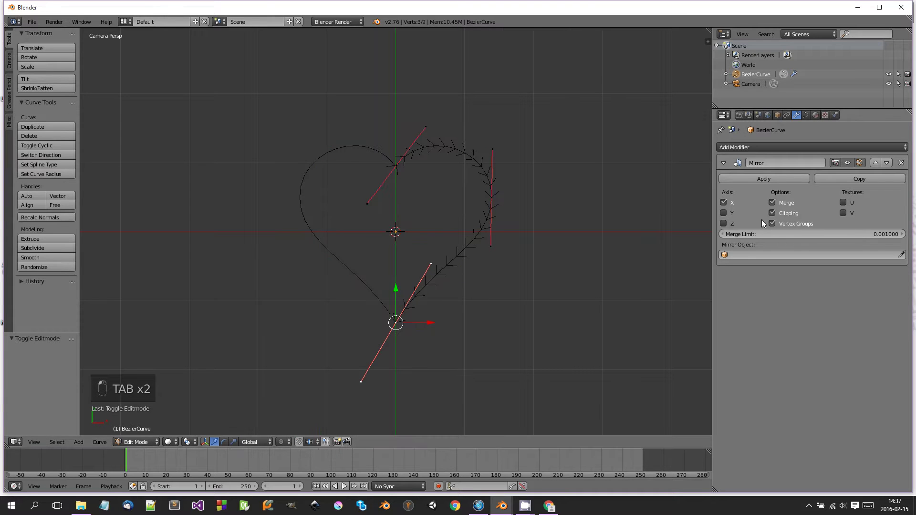
{"action": "key", "text": "a"}
{"action": "key", "text": "a"}
{"action": "key", "text": "a"}
{"action": "key", "text": "a"}
{"action": "key", "text": "a"}
{"action": "key", "text": "g"}
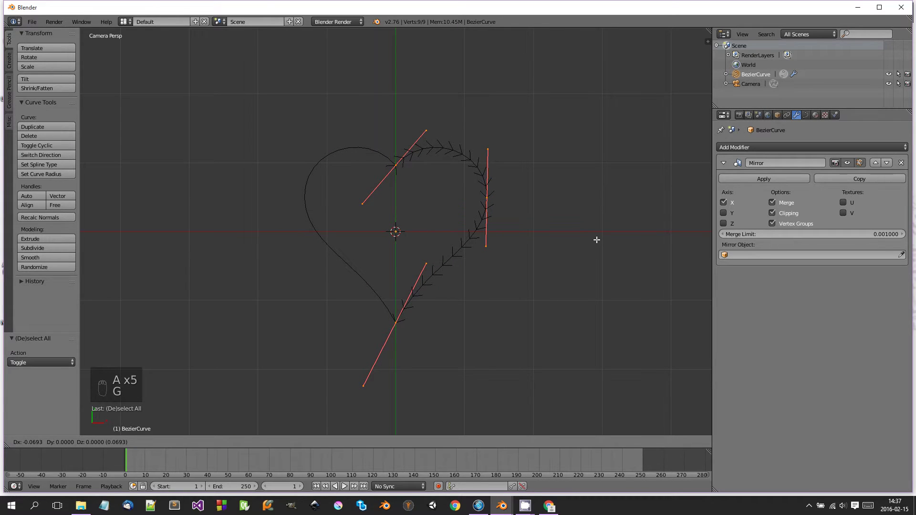
{"action": "left_click", "coordinate": [596, 240]}
{"action": "key", "text": "Tab"}
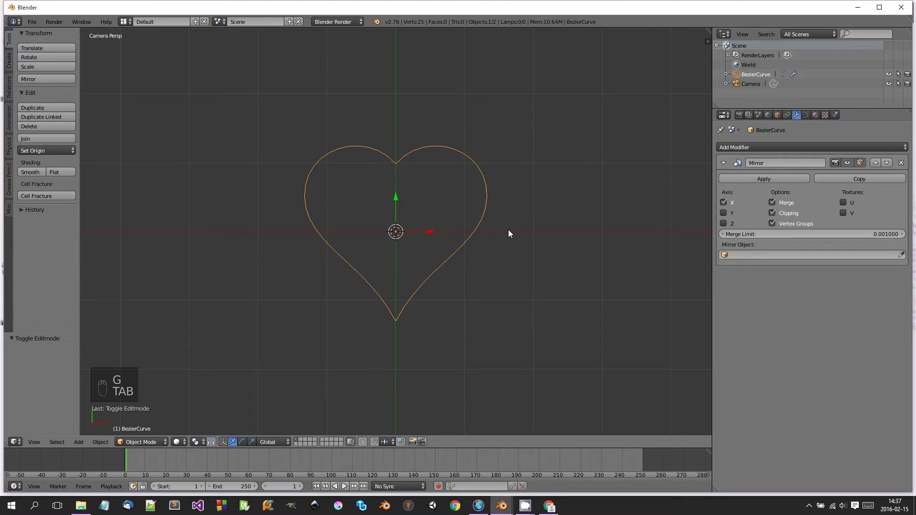
Step: Refine the heart's bottom tip by rotating its handles and raising the point slightly, and return to Object Mode
{"action": "key", "text": "Tab"}
{"action": "right_click", "coordinate": [426, 318]}
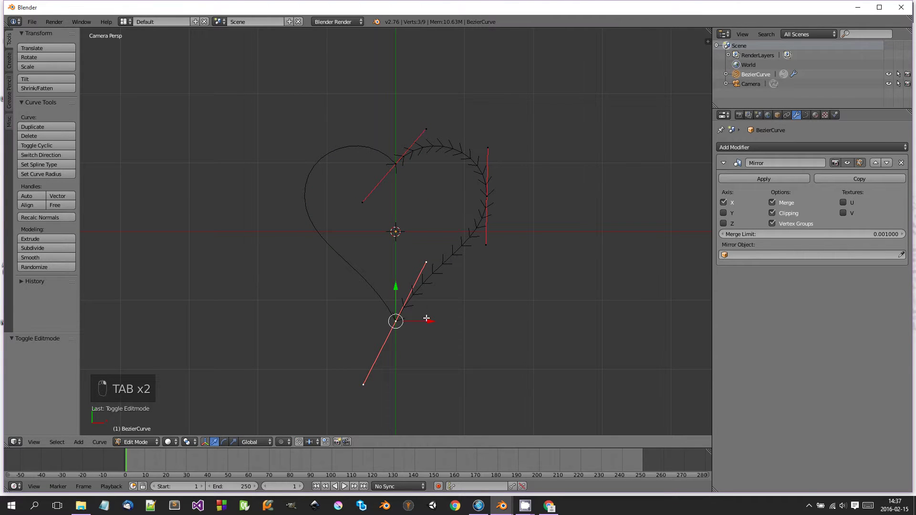
{"action": "key", "text": "r"}
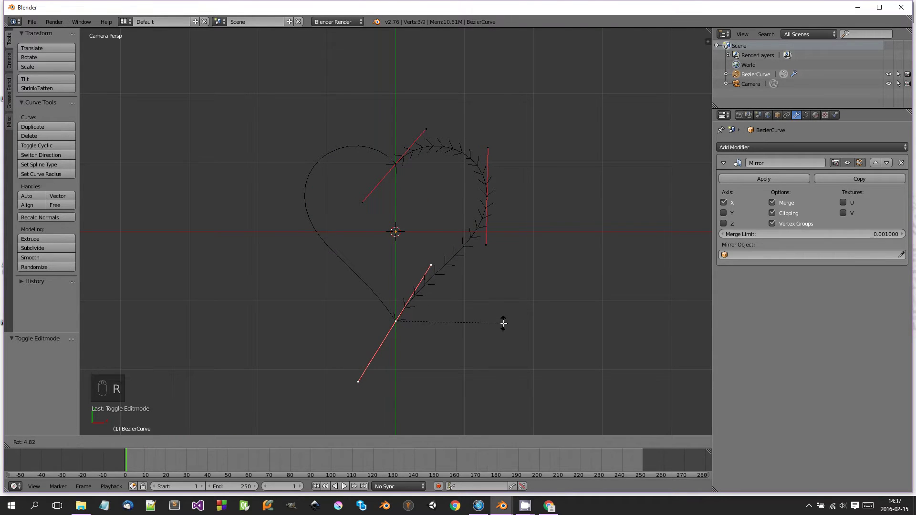
{"action": "left_click", "coordinate": [490, 318]}
{"action": "key", "text": "Tab"}
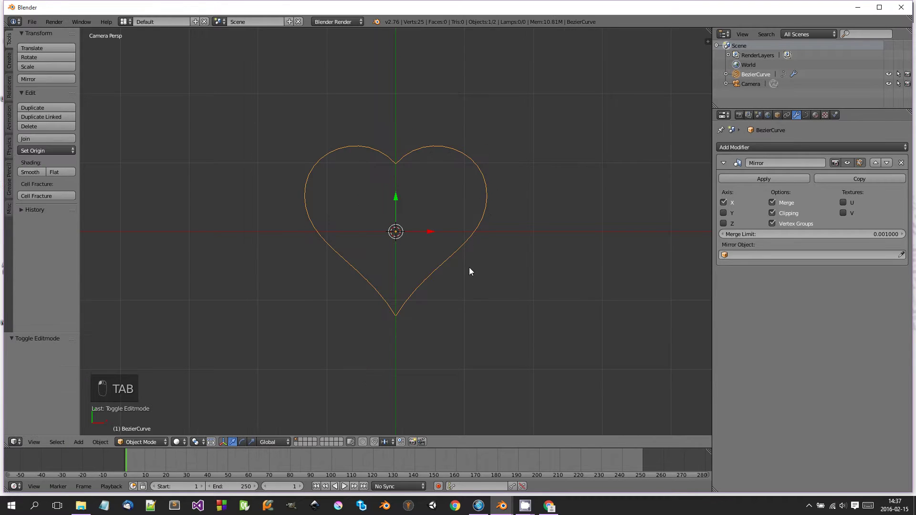
Step: Set the heart curve's preview resolution to 64, convert it to a mesh, and inspect its vertices
{"action": "left_click", "coordinate": [806, 115]}
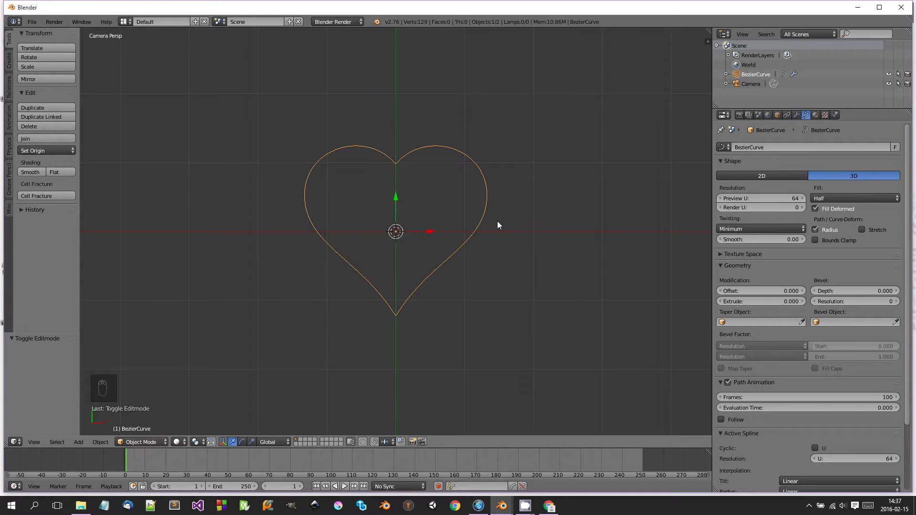
{"action": "key", "text": "alt+c"}
{"action": "left_click", "coordinate": [488, 233]}
{"action": "key", "text": "Tab"}
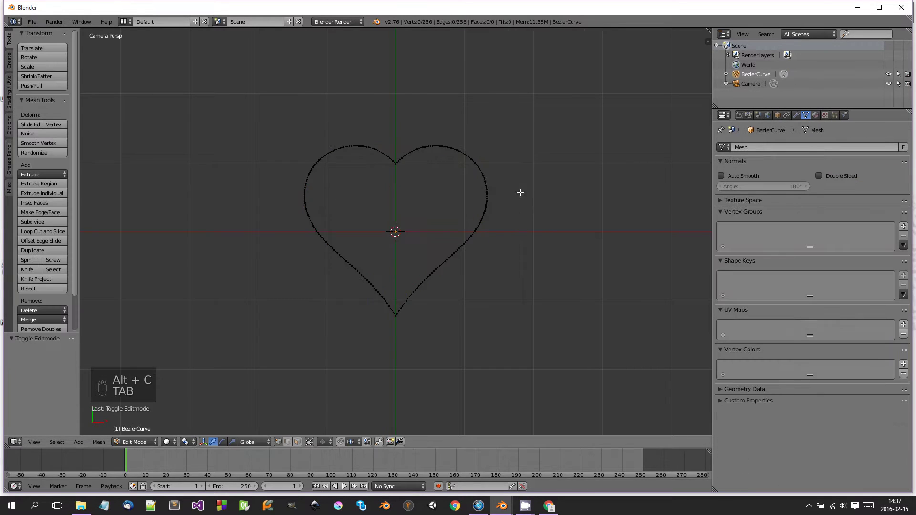
{"action": "scroll", "coordinate": [413, 147], "scroll_direction": "up", "scroll_amount": 2}
{"action": "scroll", "coordinate": [429, 278], "scroll_direction": "down", "scroll_amount": 10}
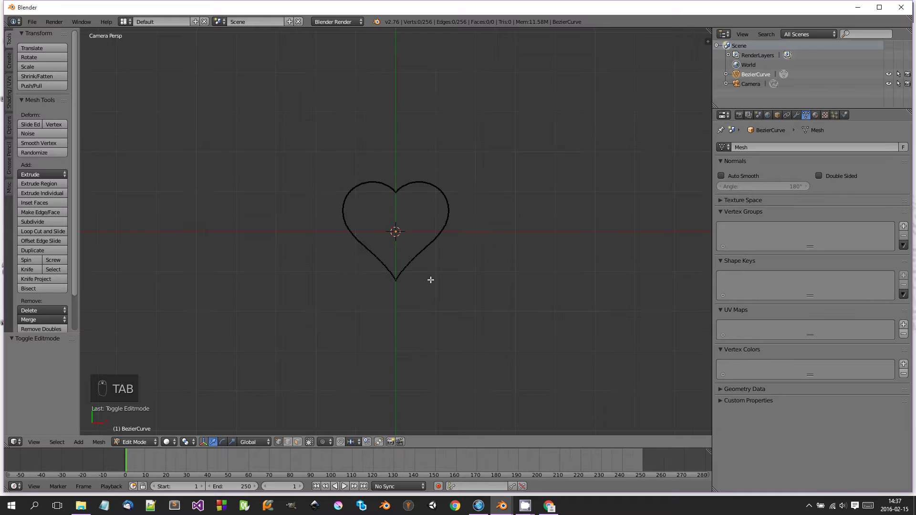
{"action": "key", "text": "Tab"}
Step: Duplicate the heart mesh and place the copy outside the camera frame, about 18.5 in X and -0.107 in Y
{"action": "left_click", "coordinate": [423, 231]}
{"action": "scroll", "coordinate": [402, 231], "scroll_direction": "up", "scroll_amount": 1}
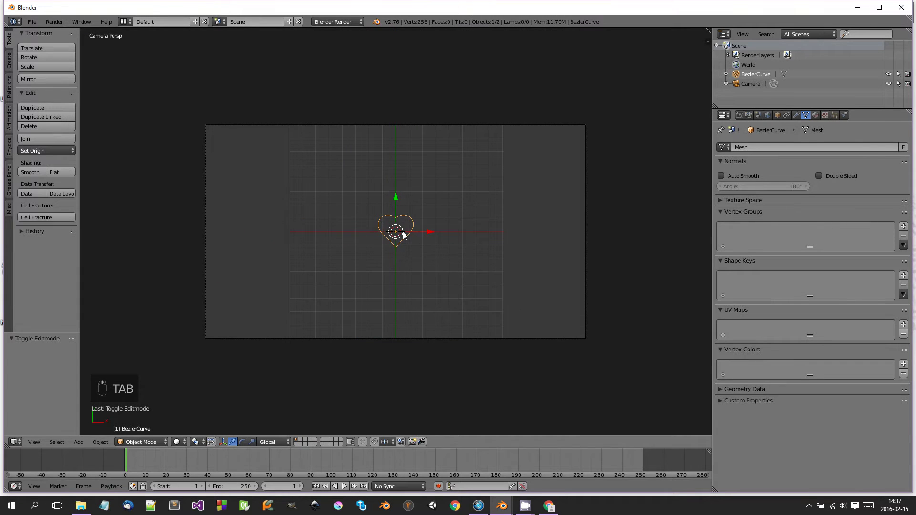
{"action": "key", "text": "shift+d"}
{"action": "left_click", "coordinate": [651, 236]}
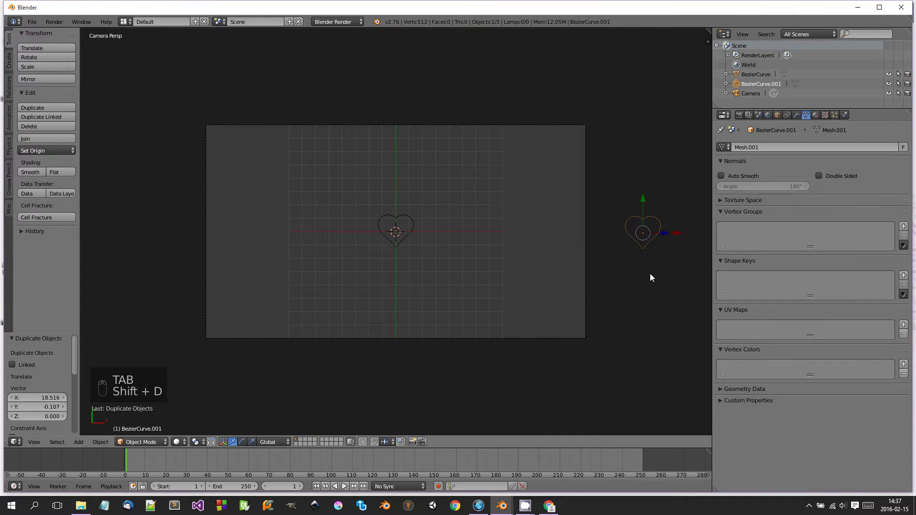
Step: Rename the duplicate's mesh data as Heart
{"action": "left_click", "coordinate": [765, 148]}
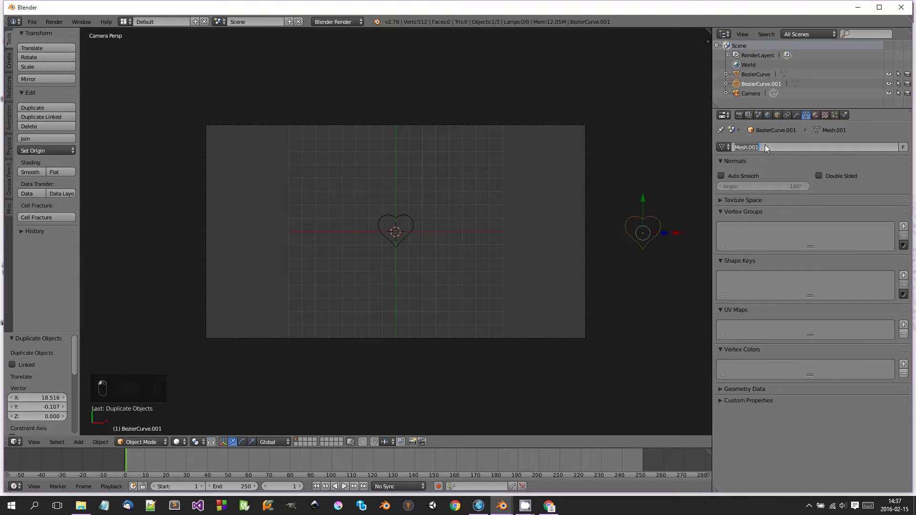
{"action": "type", "text": "Heart"}
{"action": "key", "text": "Return"}
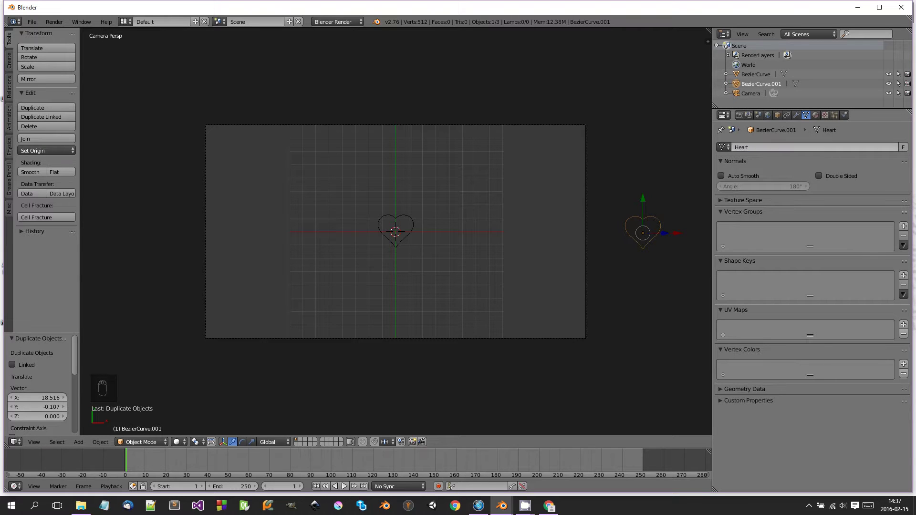
Step: Select the original heart inside the camera frame and set the animation's end frame to 40
{"action": "right_click", "coordinate": [406, 215]}
{"action": "scroll", "coordinate": [405, 213], "scroll_direction": "up", "scroll_amount": 1}
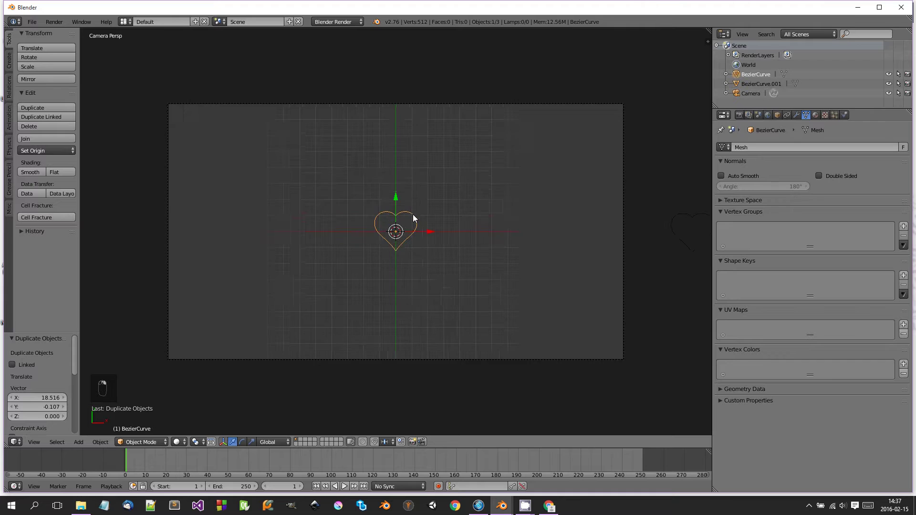
{"action": "left_click", "coordinate": [207, 464]}
{"action": "key", "text": "alt+a"}
{"action": "key", "text": "e"}
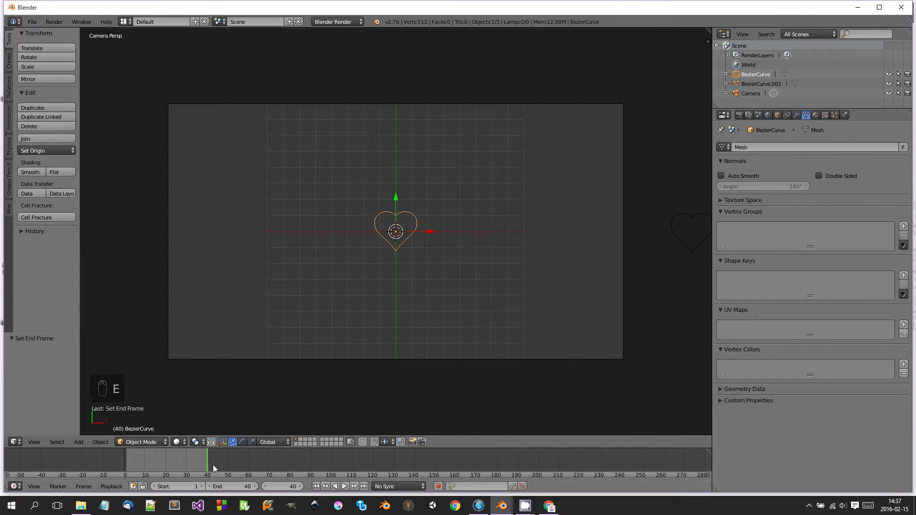
Step: Set the heart's origin to its geometry and move the heart about -0.357 along Y onto the grid centre
{"action": "key", "text": "s"}
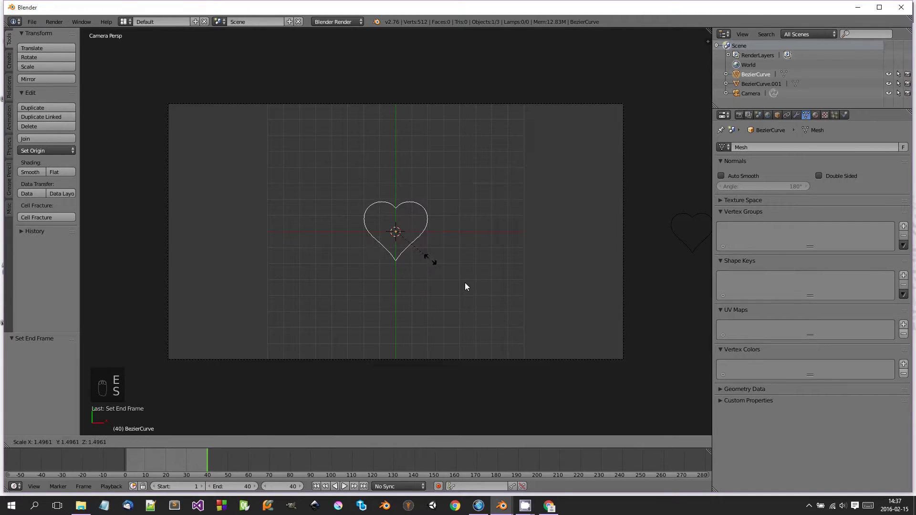
{"action": "right_click", "coordinate": [620, 377]}
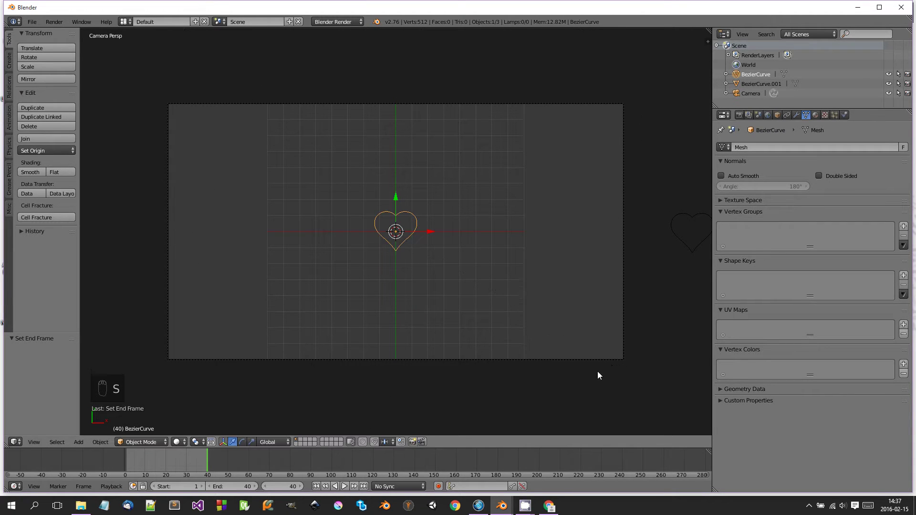
{"action": "key", "text": "ctrl+alt+shift+c"}
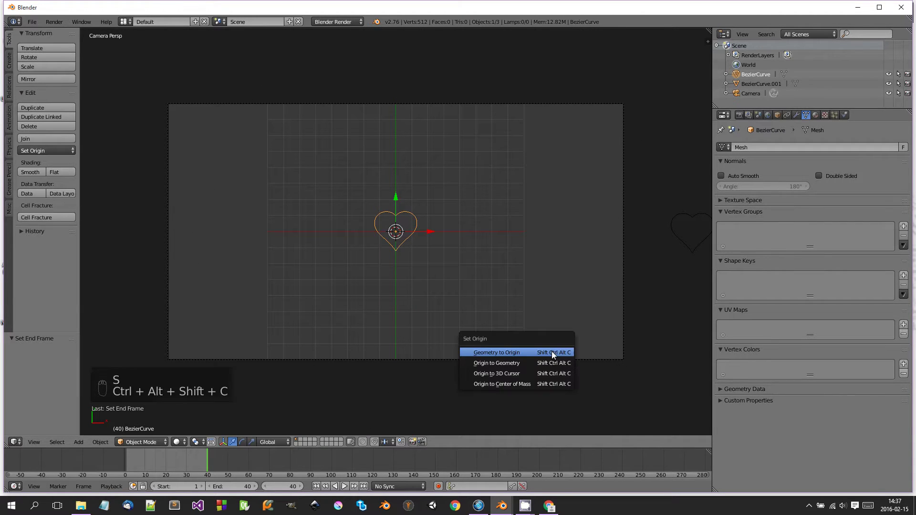
{"action": "left_click", "coordinate": [521, 359]}
{"action": "left_click_drag", "start_coordinate": [394, 192], "coordinate": [394, 197]}
{"action": "scroll", "coordinate": [425, 302], "scroll_direction": "down", "scroll_amount": 1}
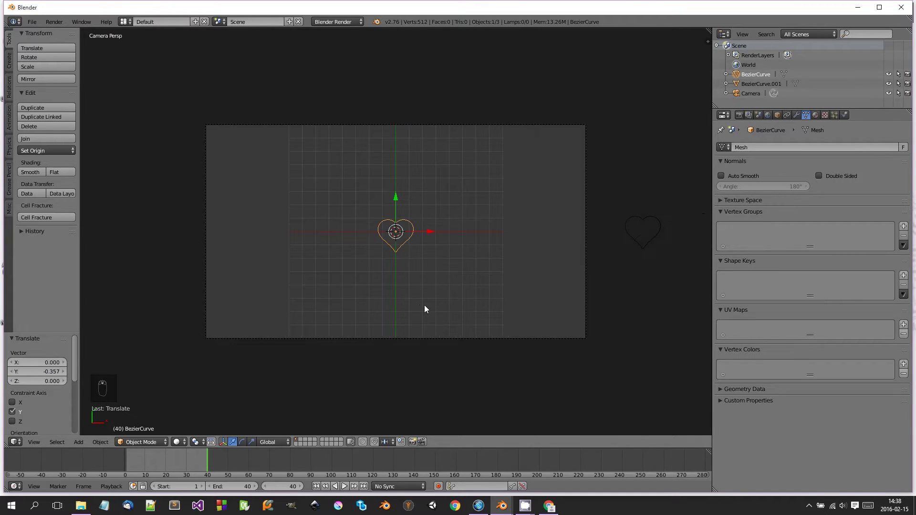
Step: Scale the heart up by about 14.86, beyond the camera frame, and insert a Scaling keyframe at frame 40
{"action": "key", "text": "s"}
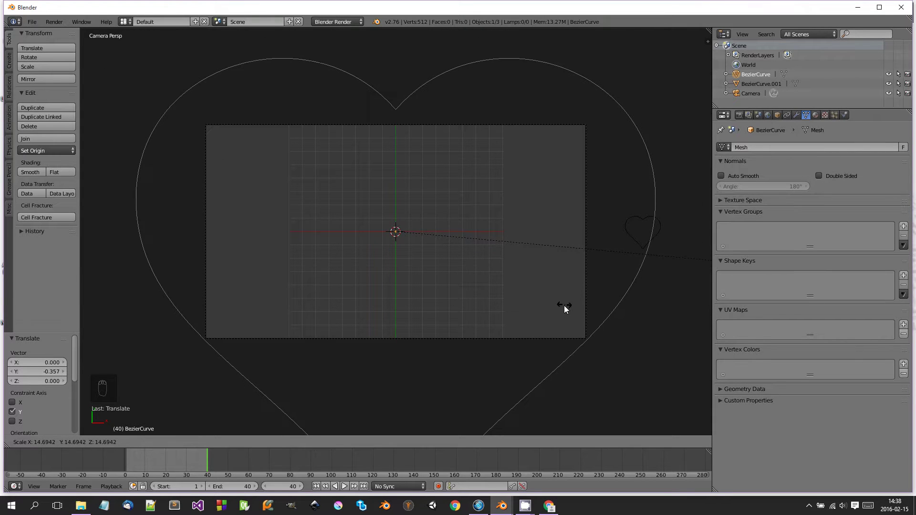
{"action": "left_click", "coordinate": [572, 320]}
{"action": "key", "text": "i"}
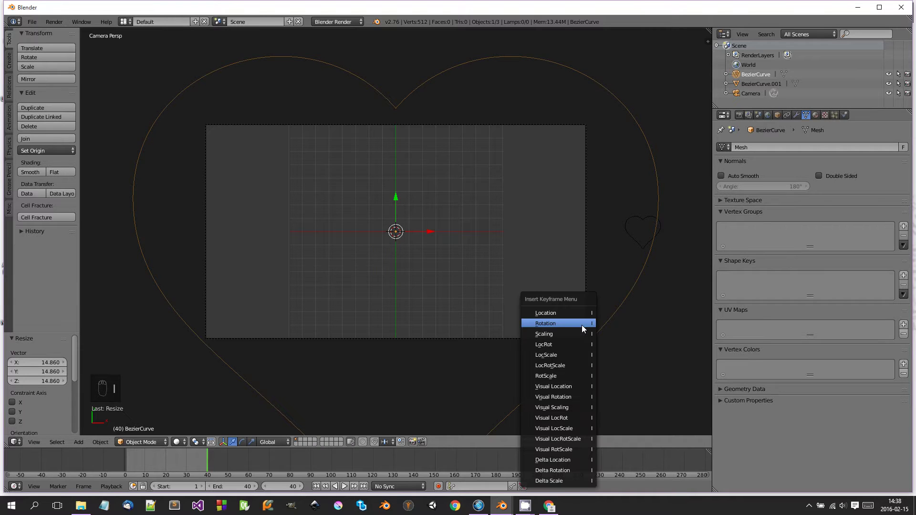
{"action": "left_click", "coordinate": [576, 335]}
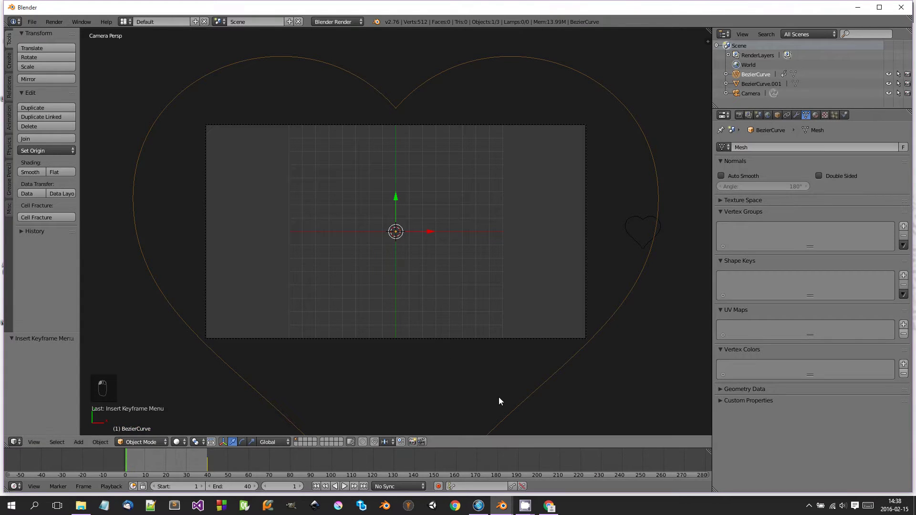
Step: Scale the heart to 0 at frame 1 with a Scaling keyframe, and preview the growth animation
{"action": "key", "text": "s"}
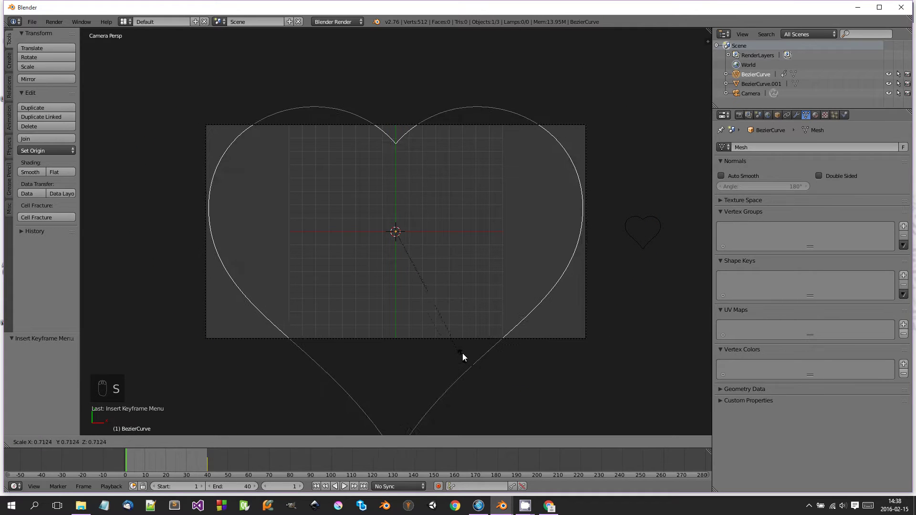
{"action": "key", "text": "0"}
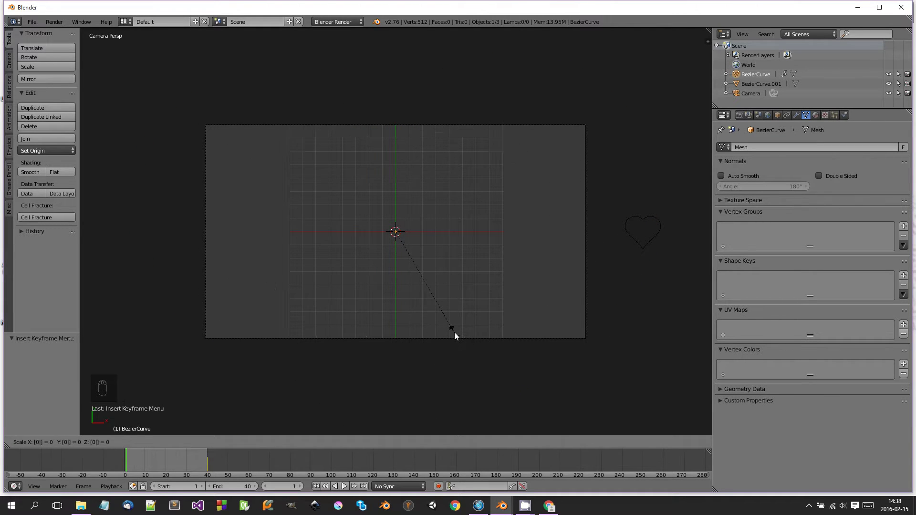
{"action": "key", "text": "Return"}
{"action": "key", "text": "i"}
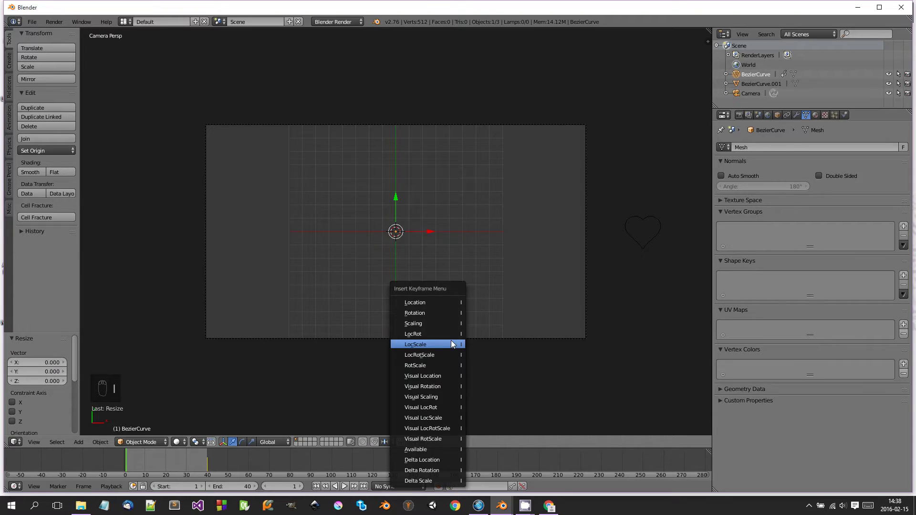
{"action": "left_click", "coordinate": [431, 322]}
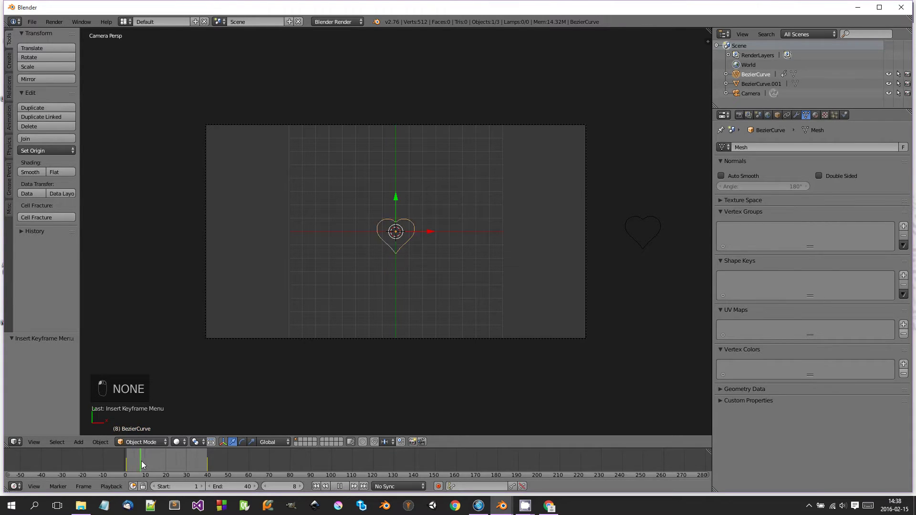
{"action": "key", "text": "alt+a"}
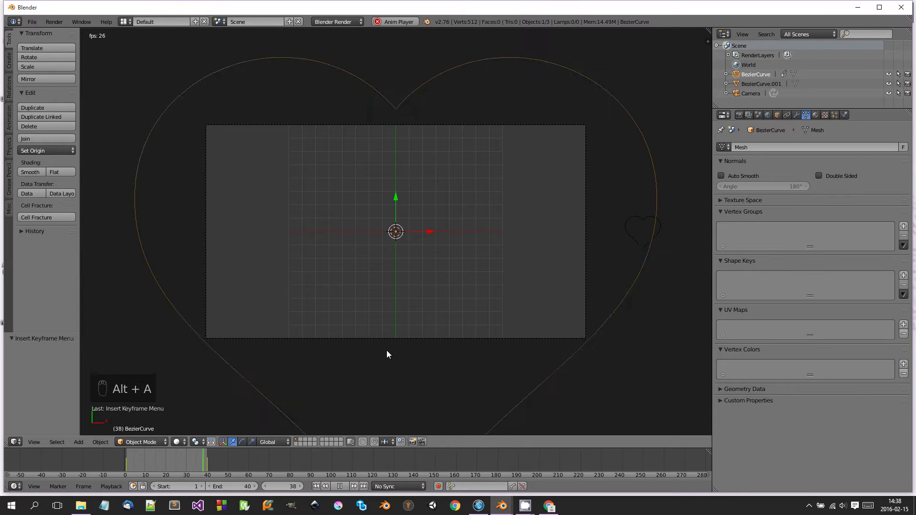
{"action": "key", "text": "alt+a"}
Step: Switch to the Animation layout and set the handle type of the heart's scaling keyframes to Vector
{"action": "left_click", "coordinate": [125, 21]}
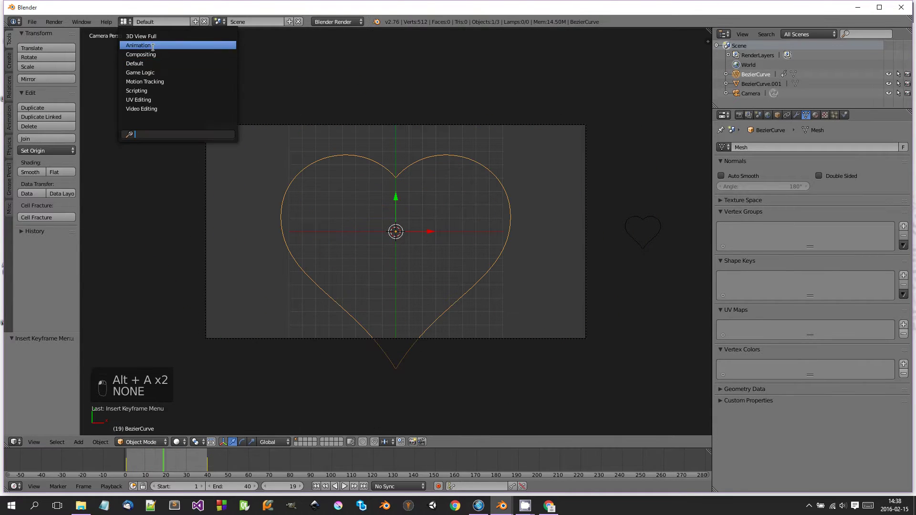
{"action": "left_click", "coordinate": [152, 45]}
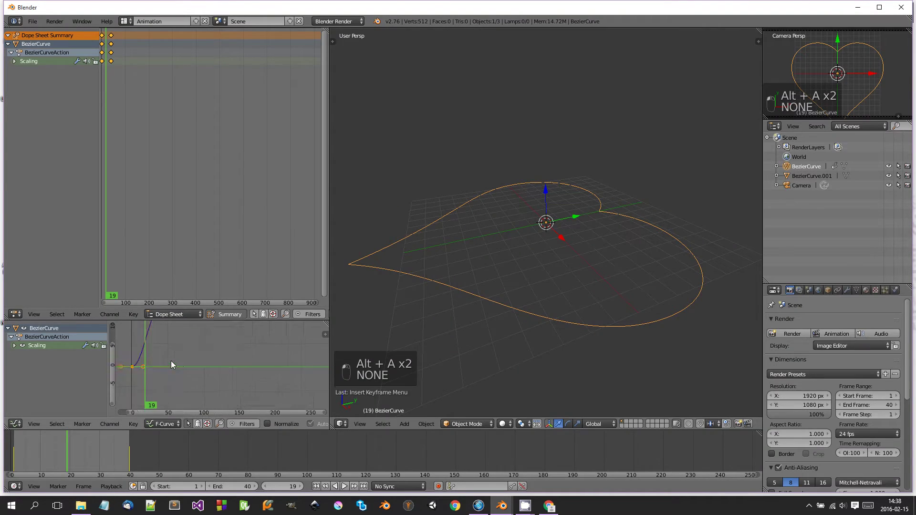
{"action": "key", "text": "Home"}
{"action": "key", "text": "v"}
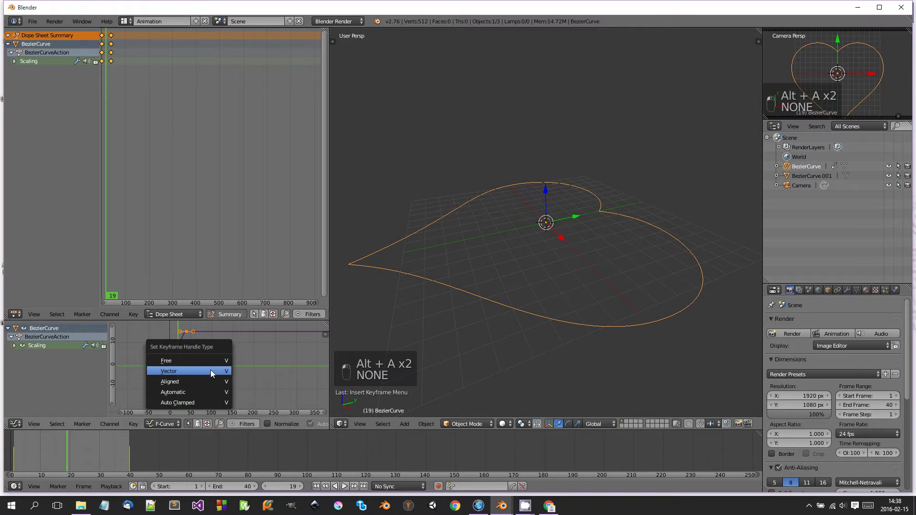
{"action": "left_click", "coordinate": [210, 370]}
Step: Return to the Default layout and play the heart's scaling animation
{"action": "left_click", "coordinate": [125, 22]}
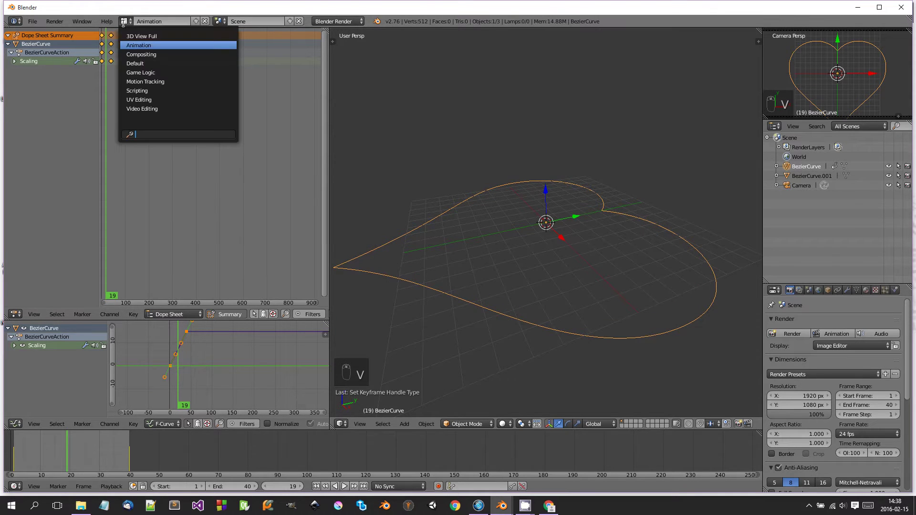
{"action": "left_click", "coordinate": [135, 63]}
{"action": "key", "text": "alt+a"}
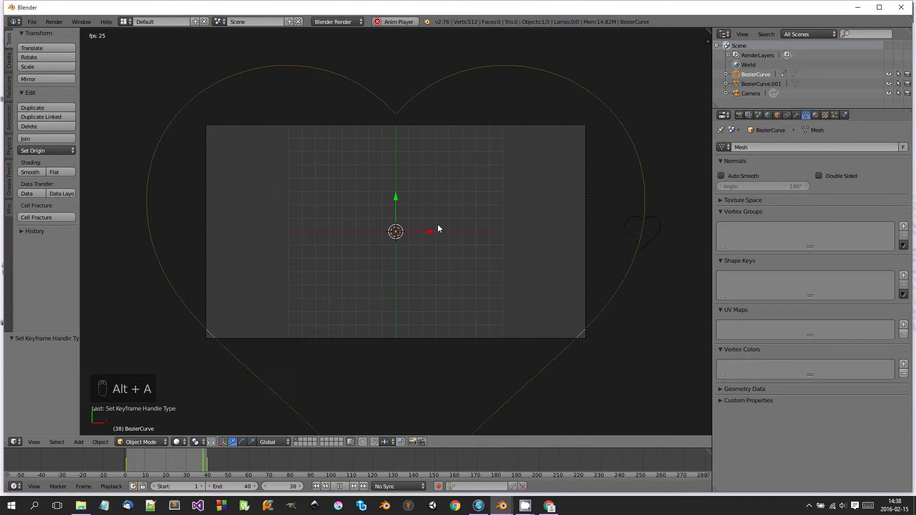
{"action": "key", "text": "alt+a"}
Step: Add a particle system to the large heart and set its particle number to 5000
{"action": "key", "text": "Tab"}
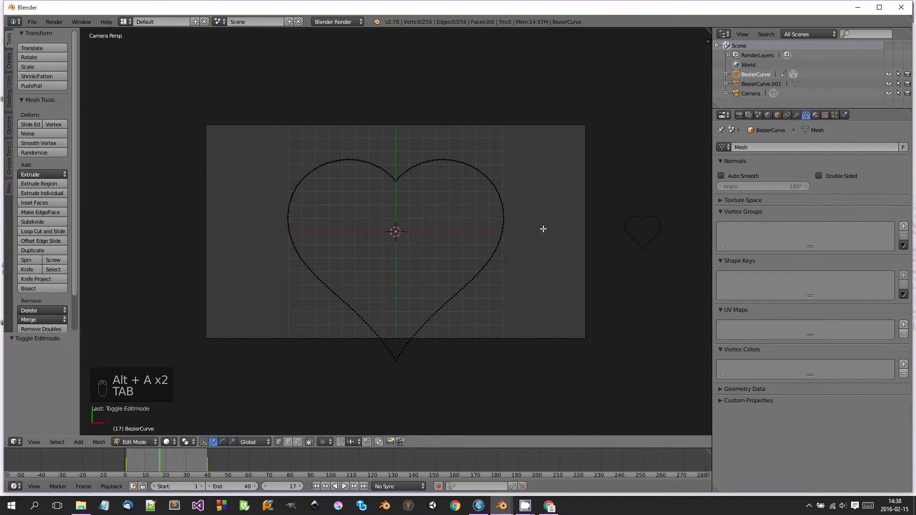
{"action": "left_click", "coordinate": [835, 114]}
{"action": "left_click", "coordinate": [812, 177]}
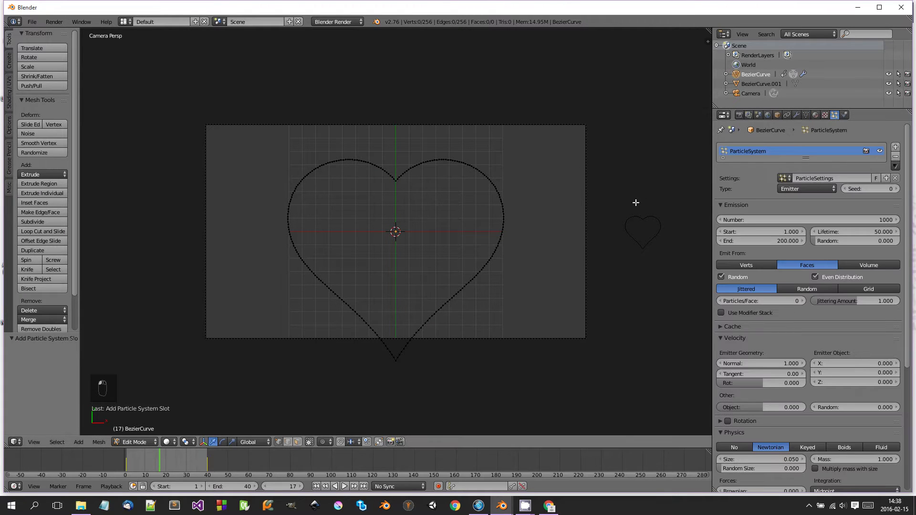
{"action": "left_click", "coordinate": [788, 217]}
{"action": "type", "text": "50"}
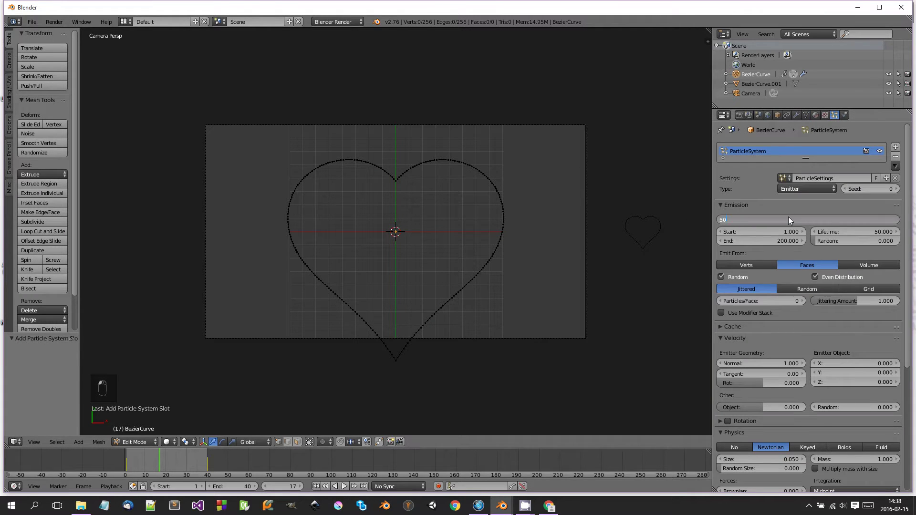
{"action": "type", "text": "00"}
{"action": "key", "text": "Return"}
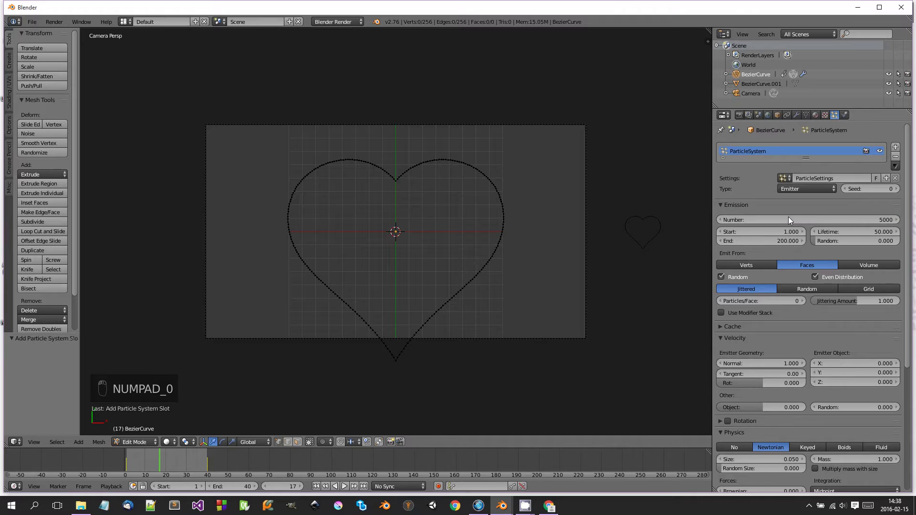
Step: Set the particle emission's end frame to 40 and the particle lifetime to 5
{"action": "left_click", "coordinate": [776, 239]}
{"action": "type", "text": "40"}
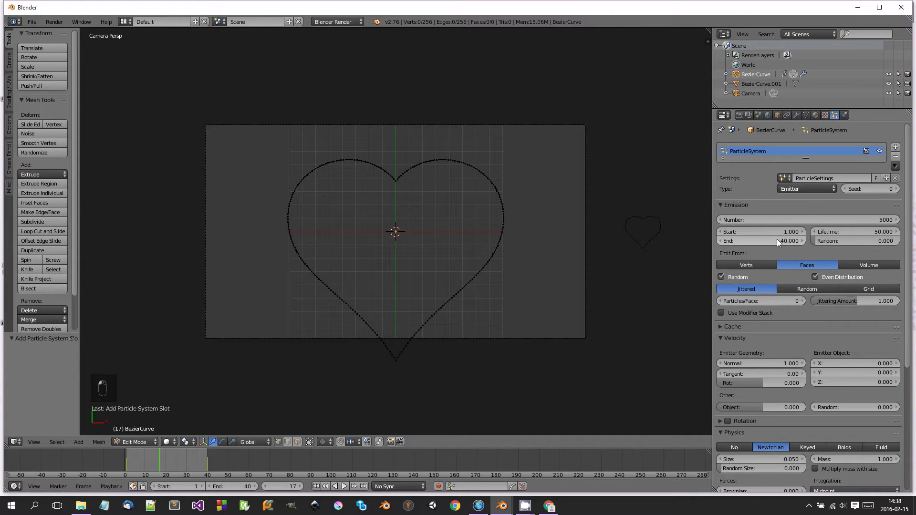
{"action": "key", "text": "Return"}
{"action": "left_click", "coordinate": [860, 232]}
{"action": "type", "text": "5"}
{"action": "key", "text": "Return"}
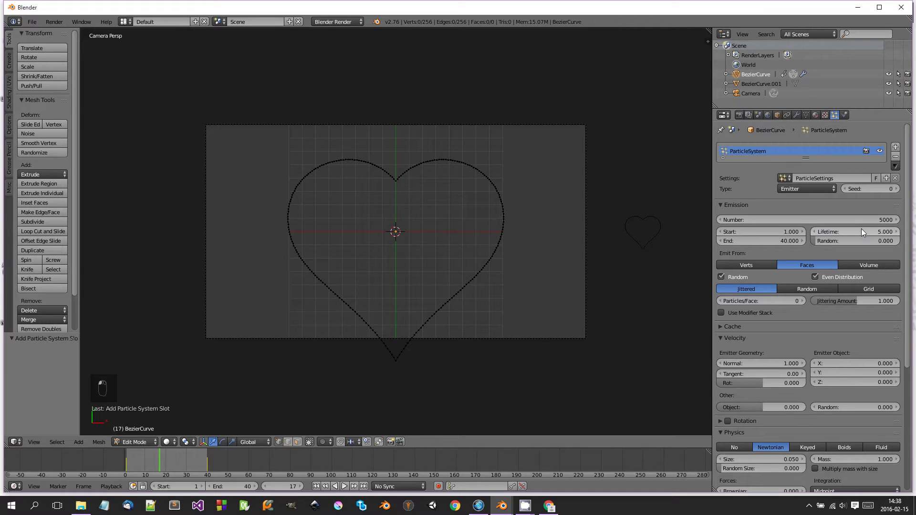
Step: Emit the particles from the vertices and play the animation in Object Mode
{"action": "left_click", "coordinate": [763, 264]}
{"action": "key", "text": "alt+a"}
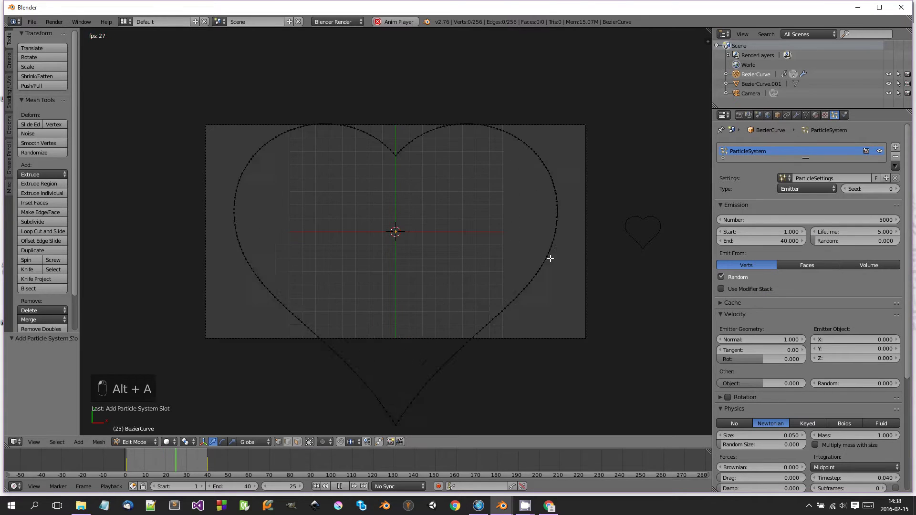
{"action": "key", "text": "Tab"}
{"action": "scroll", "coordinate": [477, 249], "scroll_direction": "down", "scroll_amount": 2}
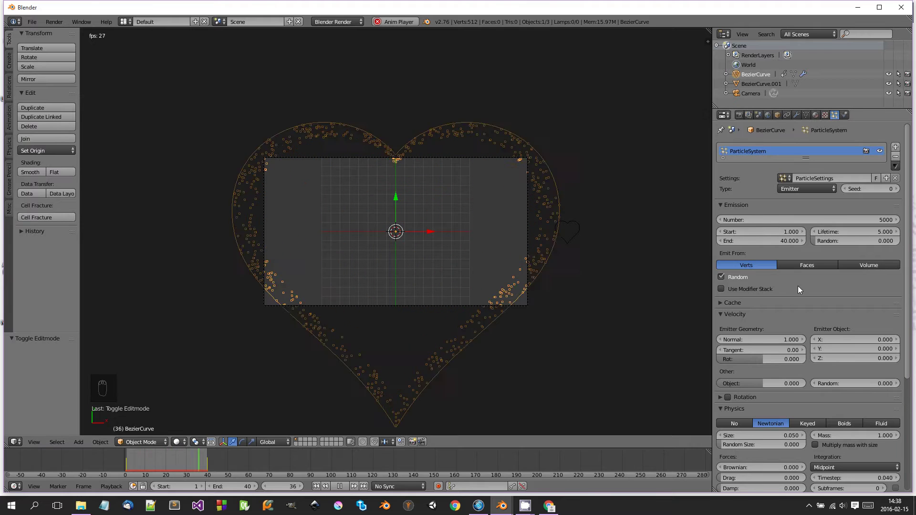
Step: Set the particles' normal emission velocity to 15
{"action": "left_click", "coordinate": [767, 338]}
{"action": "type", "text": "15"}
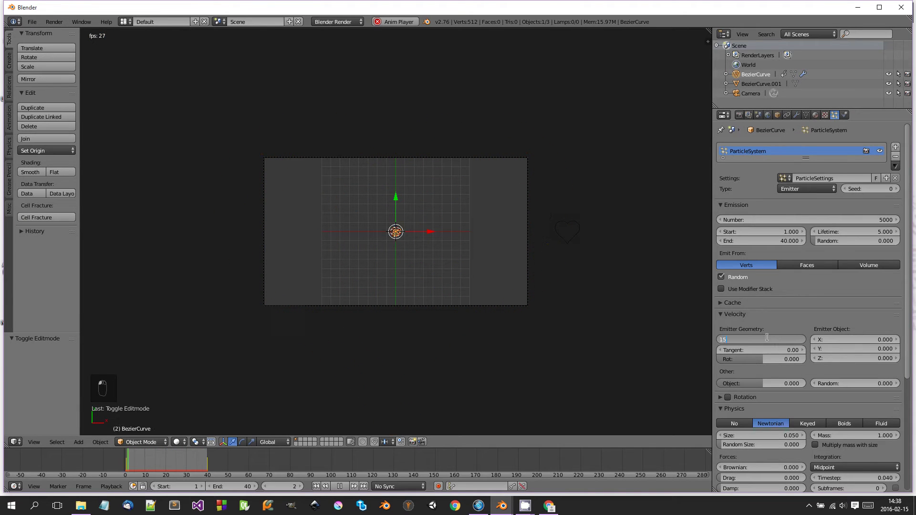
{"action": "key", "text": "Return"}
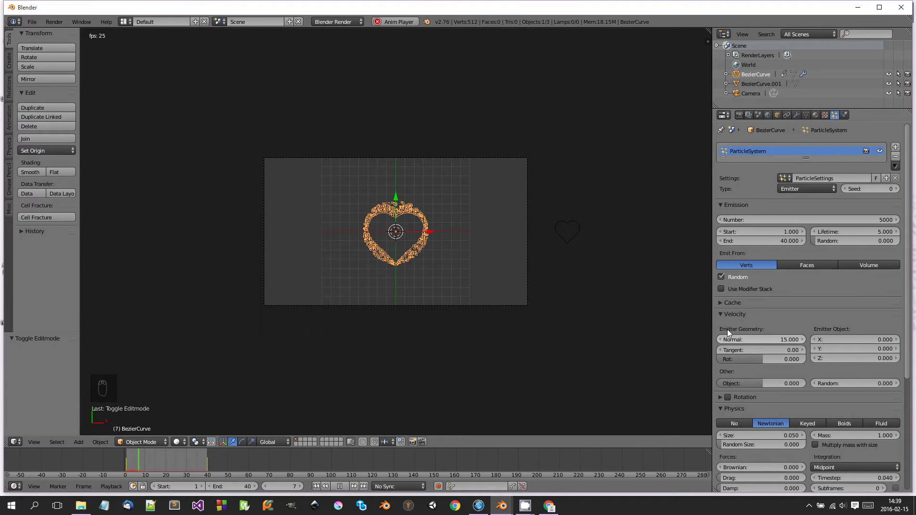
Step: Adjust the particle damping to about 0.352 while the animation plays, and stop playback
{"action": "scroll", "coordinate": [763, 365], "scroll_direction": "down", "scroll_amount": 5}
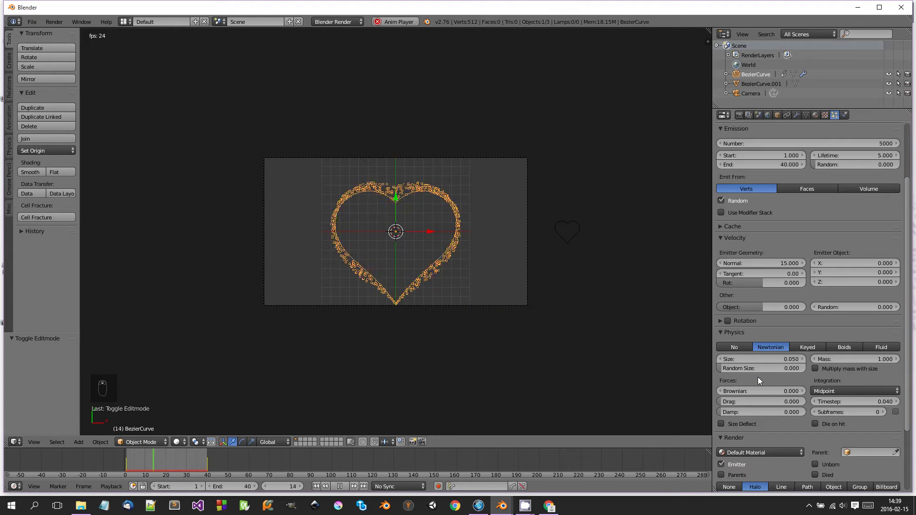
{"action": "left_click_drag", "start_coordinate": [730, 374], "coordinate": [764, 374]}
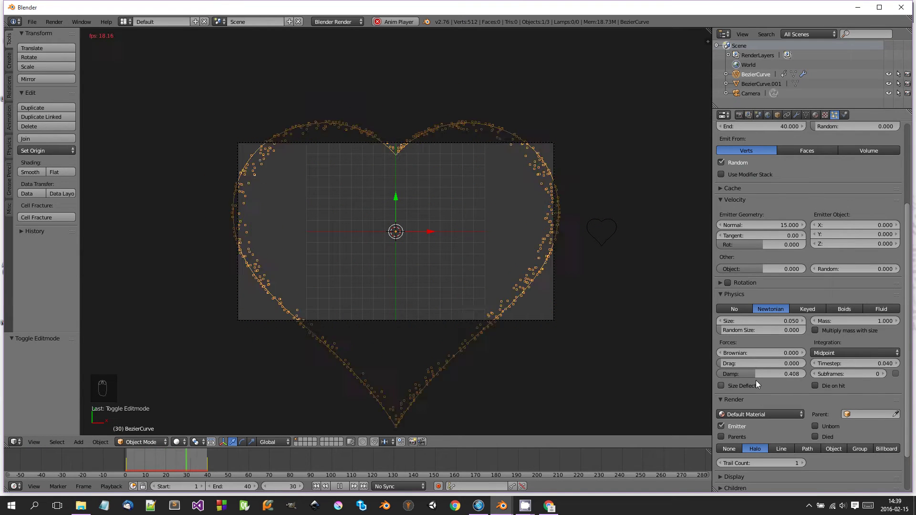
{"action": "left_click_drag", "start_coordinate": [754, 374], "coordinate": [749, 373]}
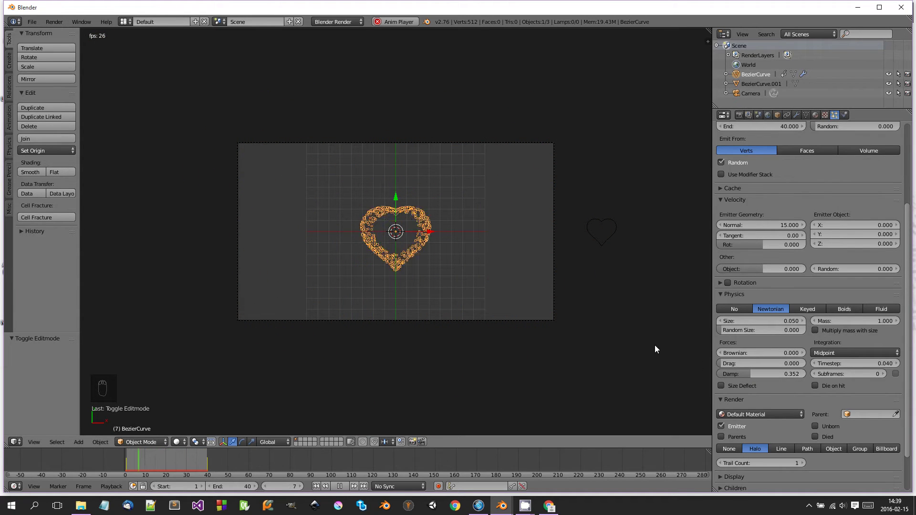
{"action": "key", "text": "alt+a"}
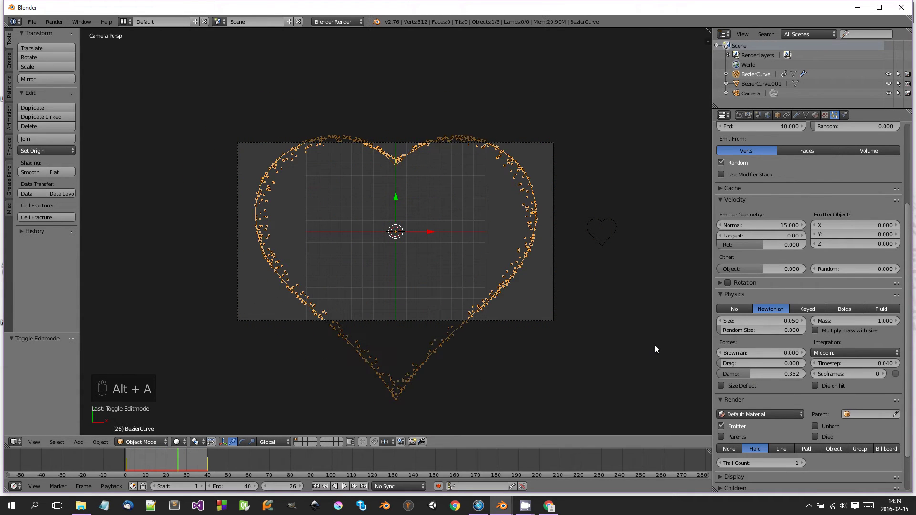
Step: Select the small heart copy and fill its whole outline with a face in Edit Mode
{"action": "key", "text": "Tab"}
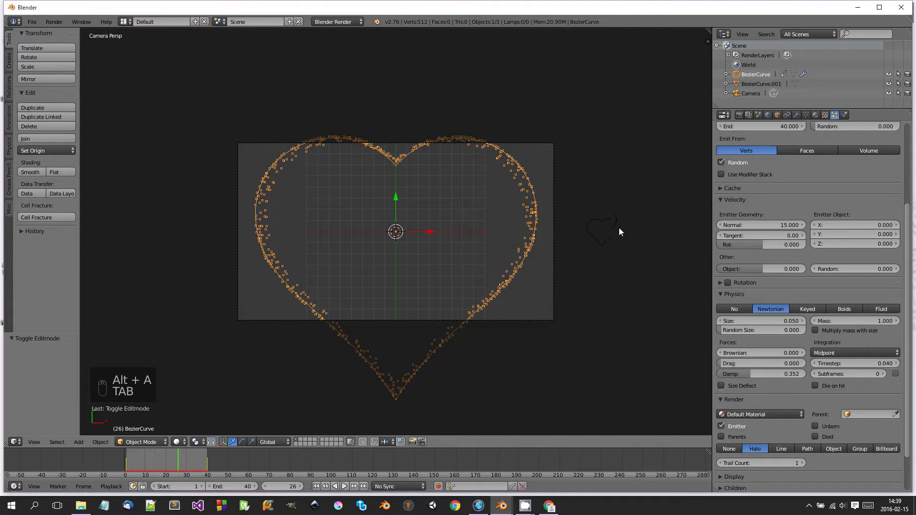
{"action": "right_click", "coordinate": [616, 238]}
{"action": "middle_click_drag", "start_coordinate": [630, 252], "coordinate": [517, 268], "text": "shift"}
{"action": "scroll", "coordinate": [522, 269], "scroll_direction": "up", "scroll_amount": 3}
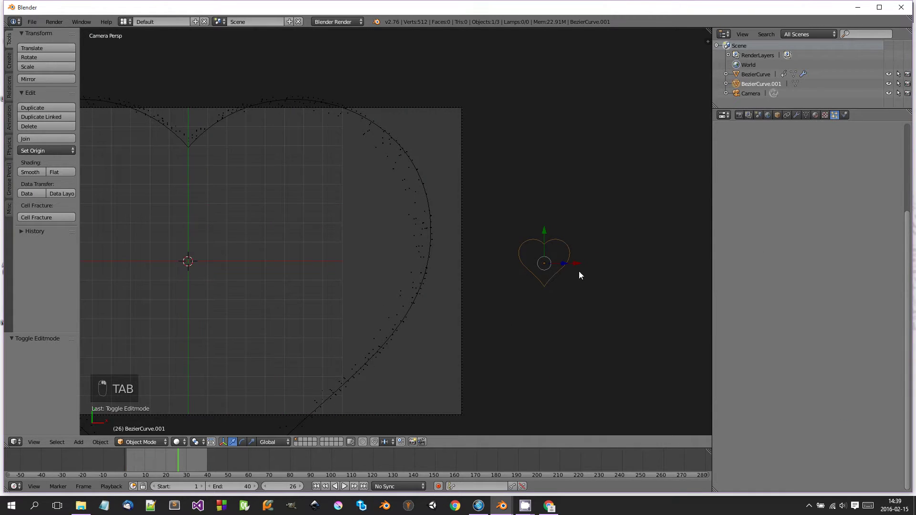
{"action": "middle_click_drag", "start_coordinate": [601, 273], "coordinate": [490, 250], "text": "shift"}
{"action": "scroll", "coordinate": [499, 255], "scroll_direction": "up", "scroll_amount": 2}
{"action": "key", "text": "Tab"}
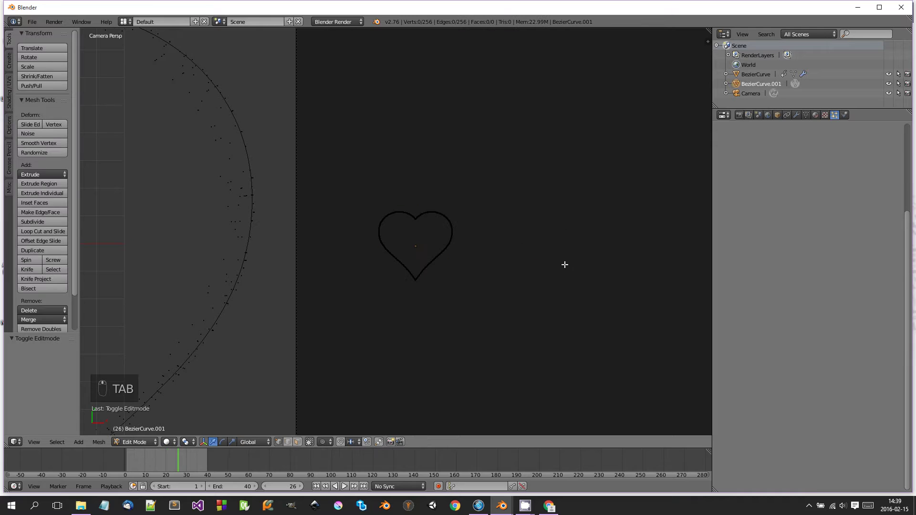
{"action": "scroll", "coordinate": [558, 264], "scroll_direction": "up", "scroll_amount": 4}
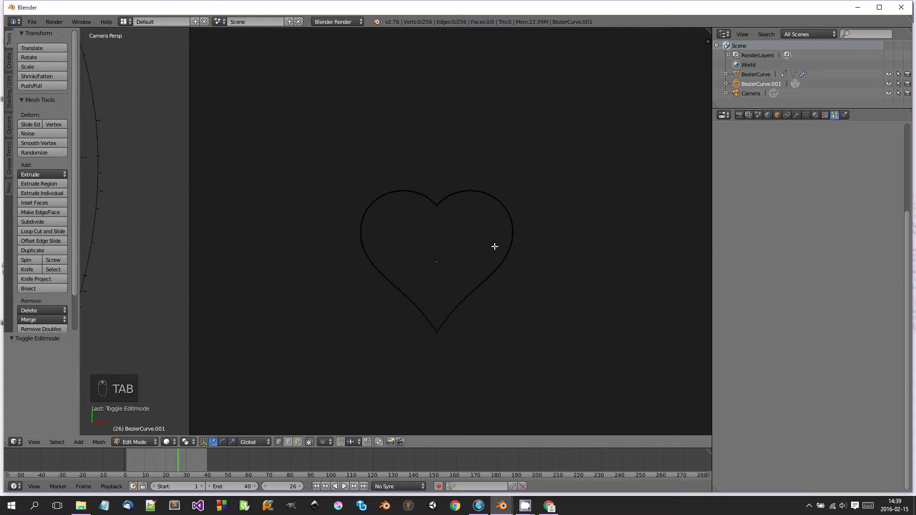
{"action": "key", "text": "a"}
{"action": "key", "text": "a"}
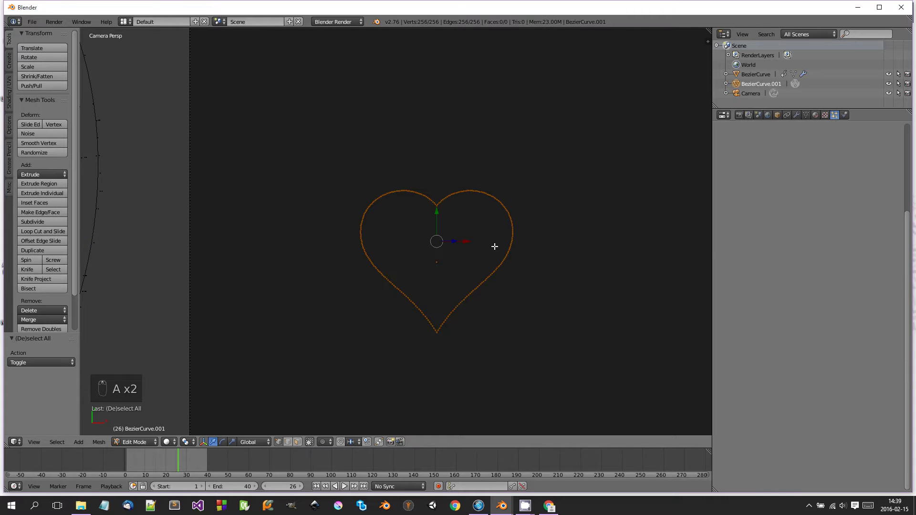
{"action": "key", "text": "f"}
{"action": "scroll", "coordinate": [518, 258], "scroll_direction": "up", "scroll_amount": 3}
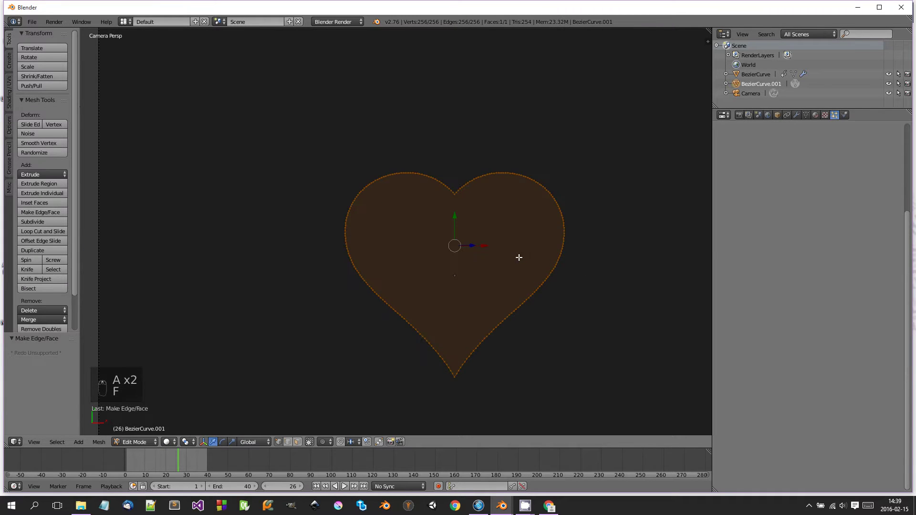
Step: Inset the small heart's face by about 0.041 to create a thin border
{"action": "middle_click_drag", "start_coordinate": [540, 257], "coordinate": [494, 258], "text": "shift"}
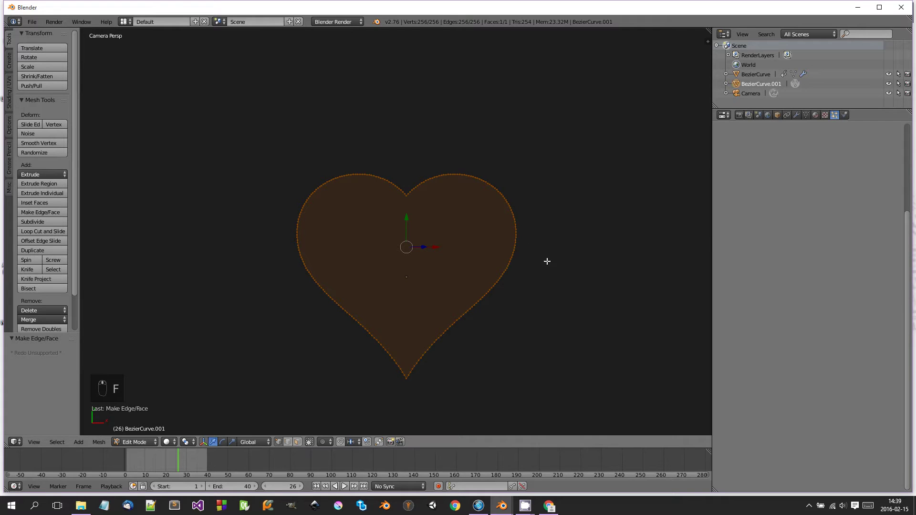
{"action": "key", "text": "i"}
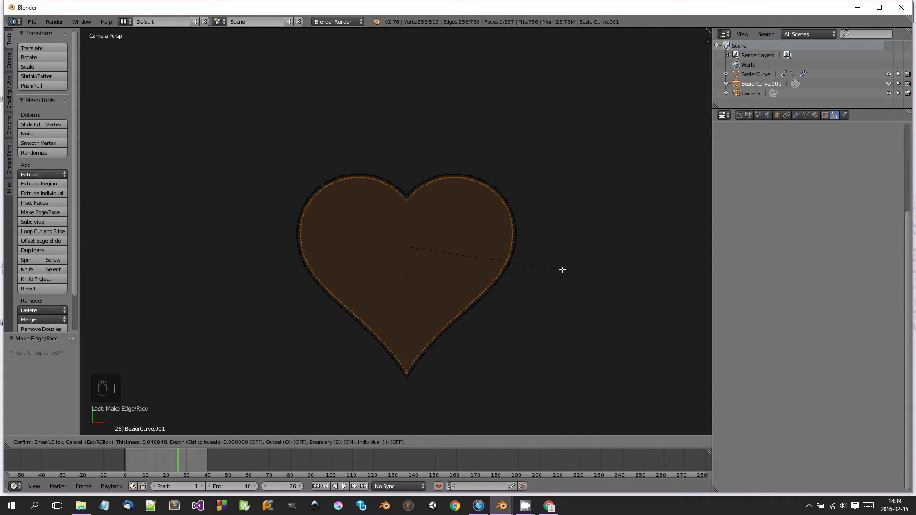
{"action": "left_click", "coordinate": [562, 270]}
Step: Switch to face selection and select all border faces of the small heart, leaving the large inner face deselected
{"action": "scroll", "coordinate": [546, 264], "scroll_direction": "up", "scroll_amount": 2}
{"action": "middle_click_drag", "start_coordinate": [546, 264], "coordinate": [505, 258], "text": "shift"}
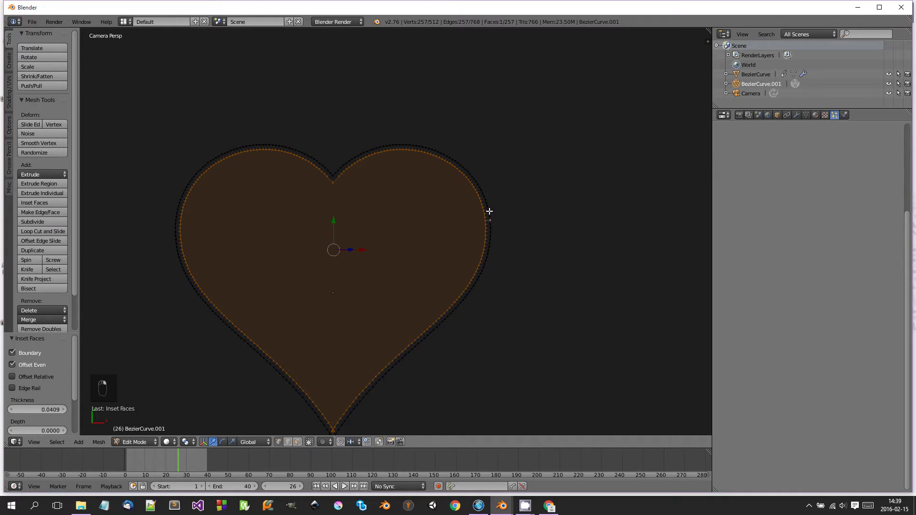
{"action": "key", "text": "a"}
{"action": "key", "text": "a"}
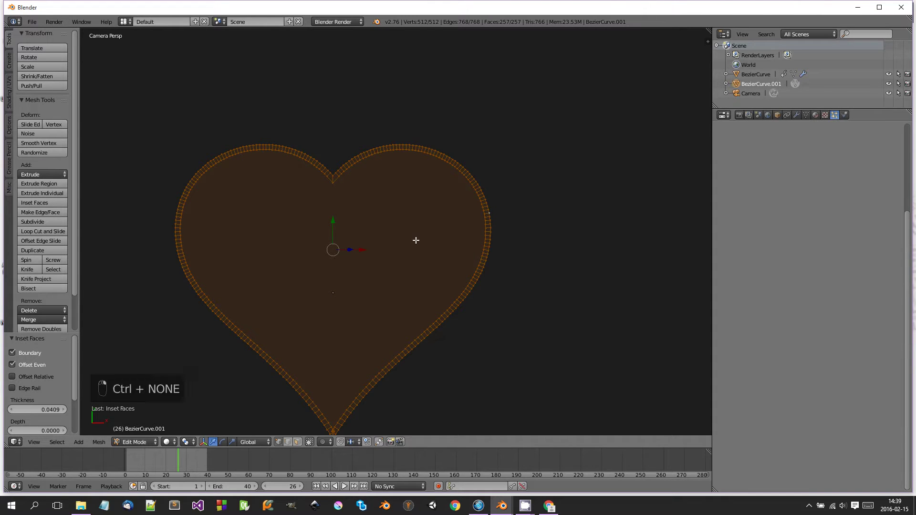
{"action": "key", "text": "ctrl+Tab"}
{"action": "left_click", "coordinate": [405, 260]}
{"action": "right_click", "coordinate": [385, 255], "text": "shift"}
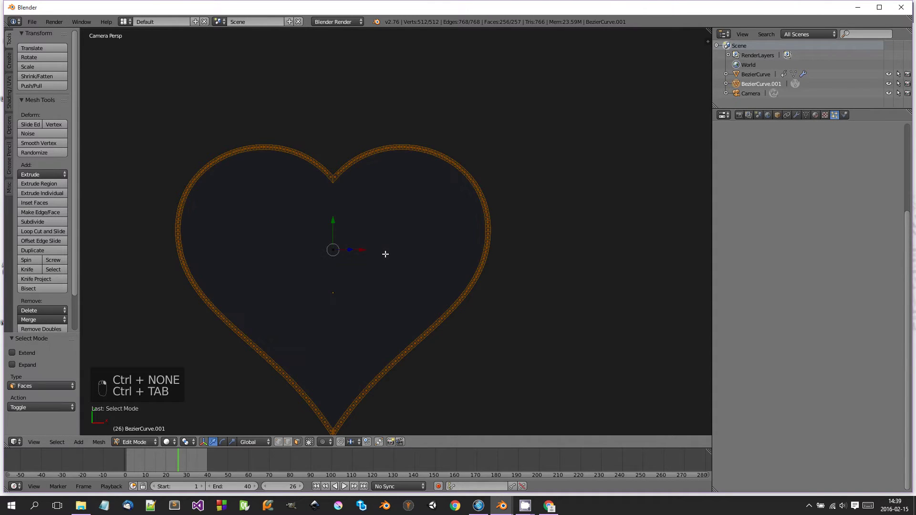
Step: Create a new material for the small heart and set its diffuse color to dark red
{"action": "left_click", "coordinate": [815, 115]}
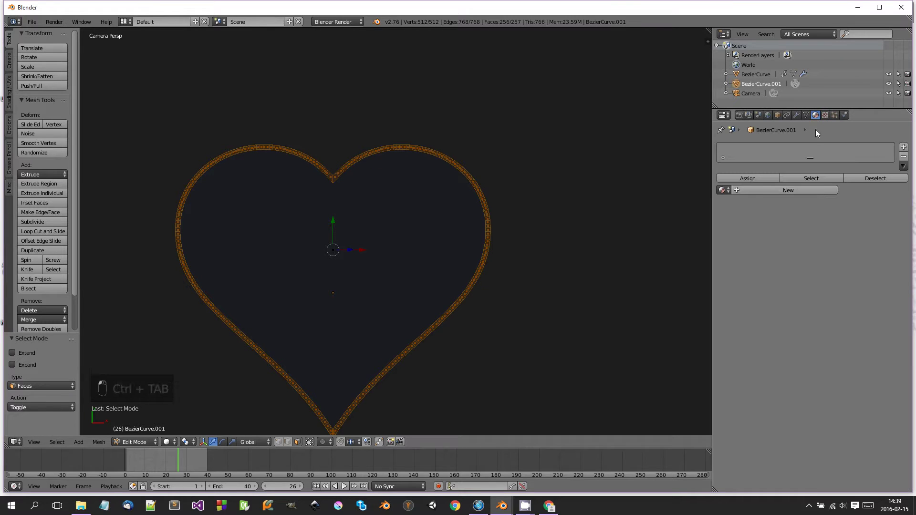
{"action": "left_click", "coordinate": [789, 189]}
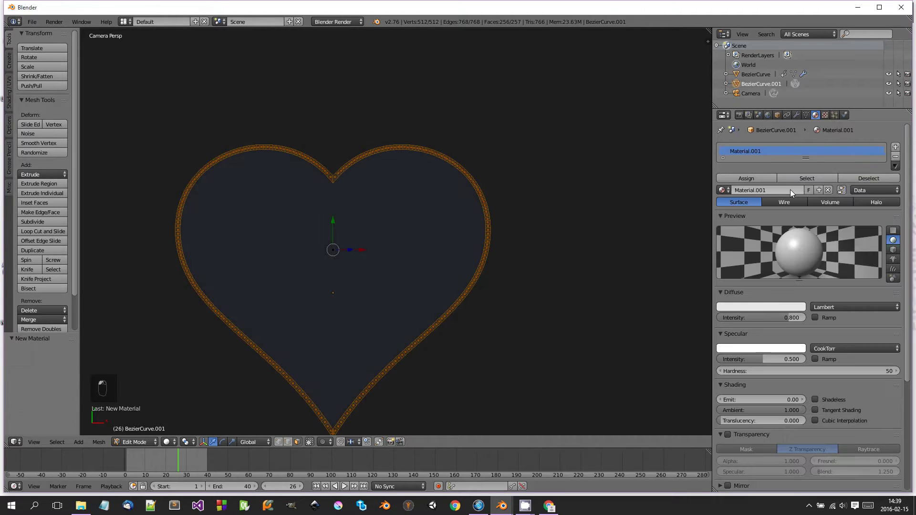
{"action": "left_click", "coordinate": [774, 307]}
{"action": "left_click_drag", "start_coordinate": [760, 230], "coordinate": [756, 242]}
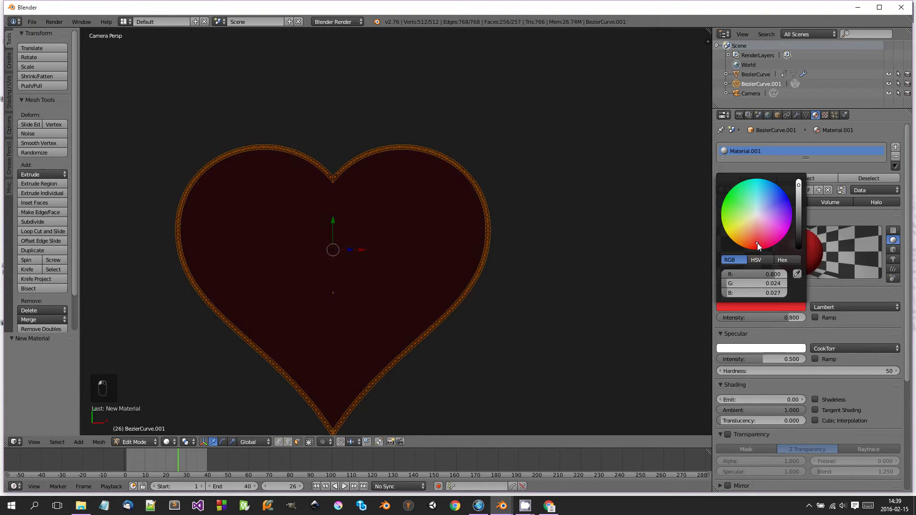
{"action": "left_click_drag", "start_coordinate": [799, 193], "coordinate": [800, 226]}
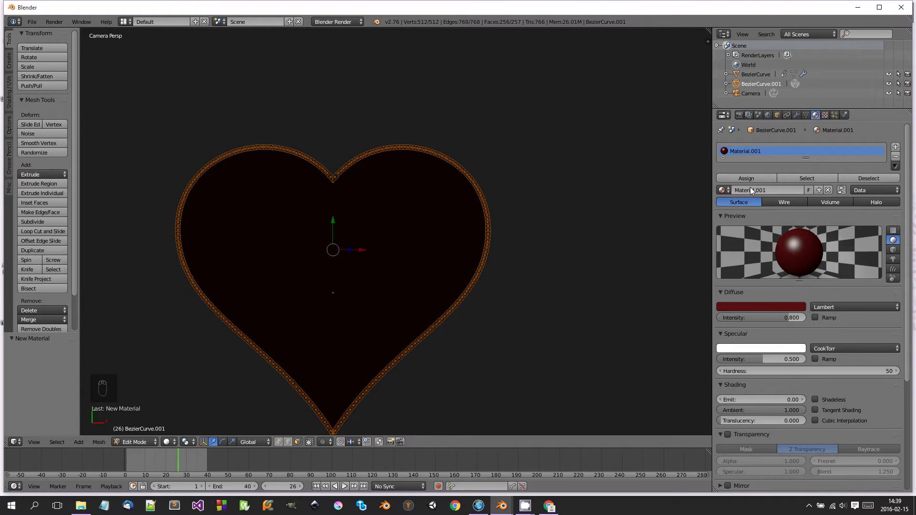
Step: Add a second material slot with a new material and set its diffuse color to bright red
{"action": "left_click", "coordinate": [896, 147]}
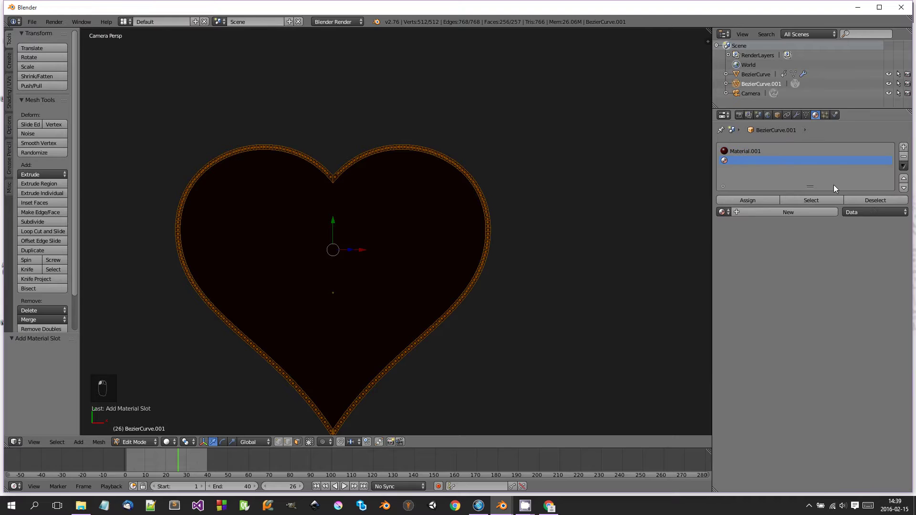
{"action": "left_click", "coordinate": [791, 210]}
{"action": "left_click", "coordinate": [773, 330]}
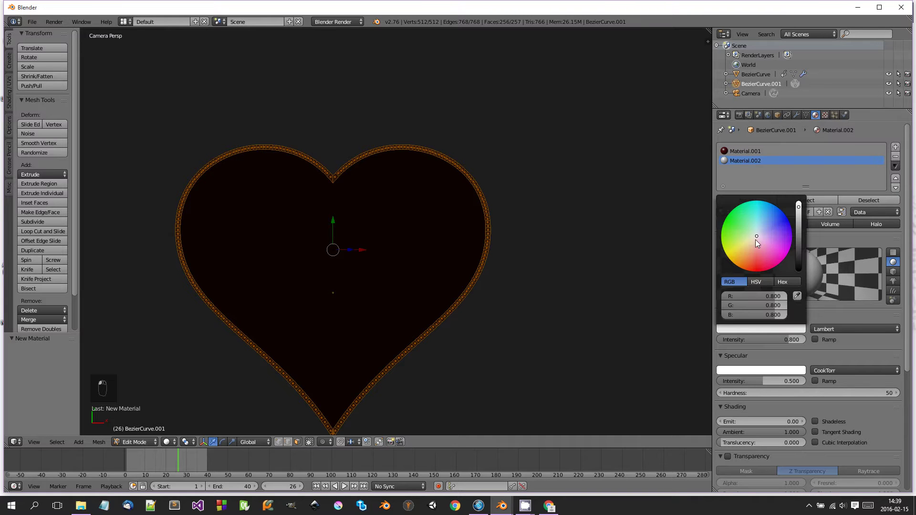
{"action": "left_click_drag", "start_coordinate": [754, 239], "coordinate": [757, 262]}
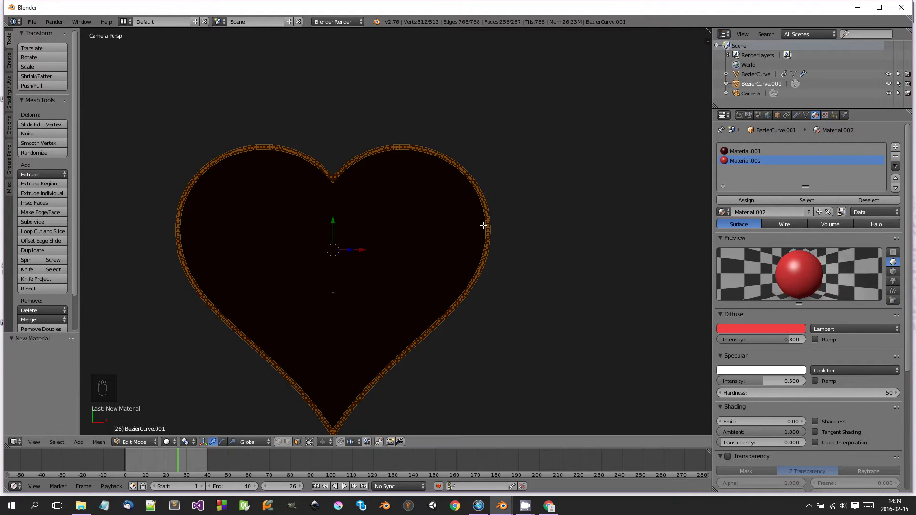
Step: Invert the face selection, assign the bright red material to the heart's inner face, and return to Object Mode
{"action": "key", "text": "ctrl+i"}
{"action": "left_click", "coordinate": [752, 199]}
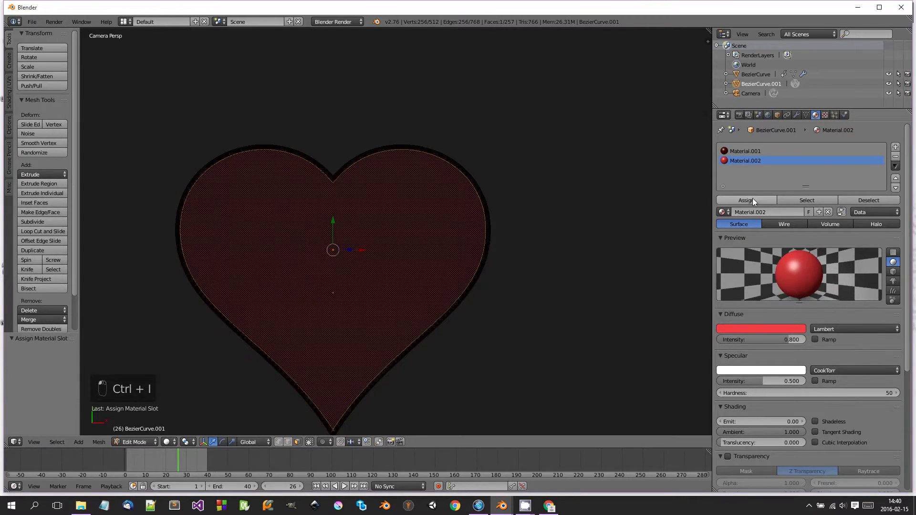
{"action": "key", "text": "Tab"}
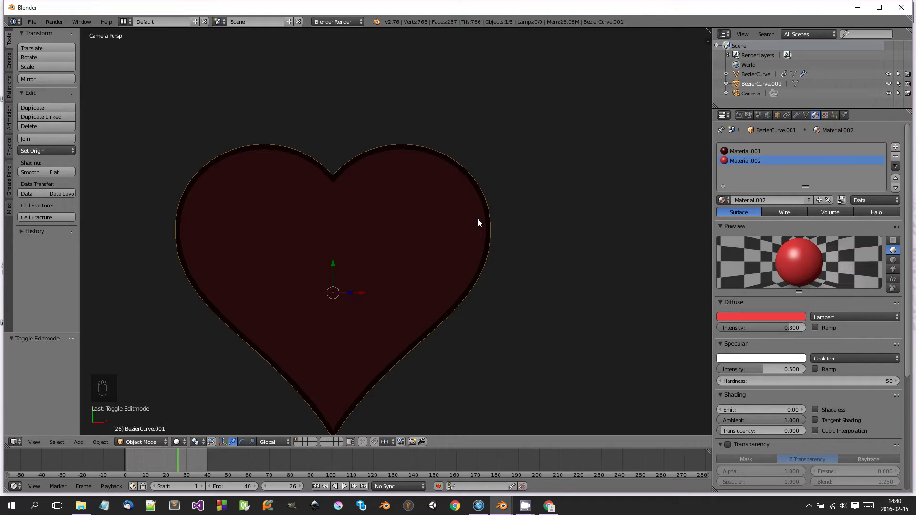
Step: Add a sun lamp to the scene at the 3D cursor
{"action": "scroll", "coordinate": [474, 221], "scroll_direction": "down", "scroll_amount": 13}
{"action": "middle_click_drag", "start_coordinate": [442, 251], "coordinate": [468, 212]}
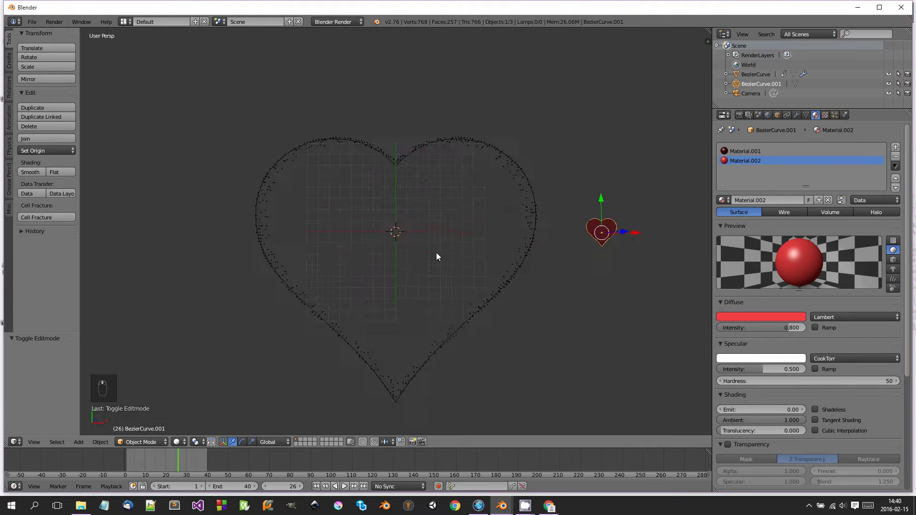
{"action": "scroll", "coordinate": [491, 207], "scroll_direction": "down", "scroll_amount": 7}
{"action": "key", "text": "shift+a"}
{"action": "mouse_move", "coordinate": [468, 210]}
{"action": "mouse_move", "coordinate": [451, 307]}
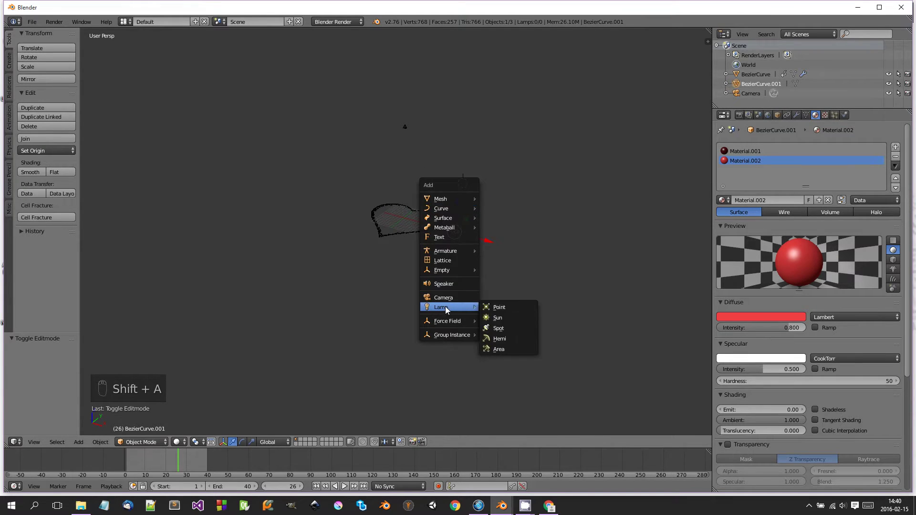
{"action": "left_click", "coordinate": [502, 315]}
Step: Rotate the sun lamp by about 52.5° toward the large heart and set its light color to pink
{"action": "middle_click_drag", "start_coordinate": [474, 245], "coordinate": [556, 241]}
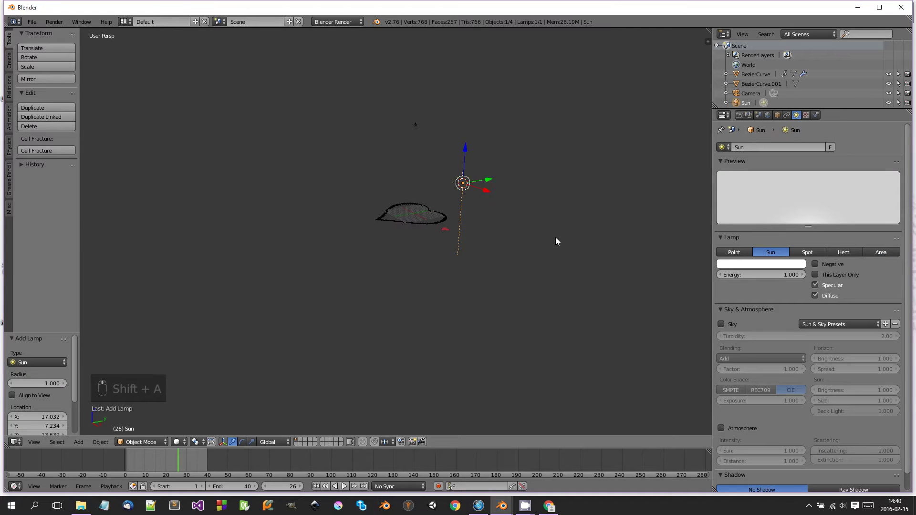
{"action": "key", "text": "r"}
{"action": "left_click", "coordinate": [471, 228]}
{"action": "middle_click_drag", "start_coordinate": [495, 246], "coordinate": [596, 260]}
{"action": "left_click", "coordinate": [794, 264]}
{"action": "left_click_drag", "start_coordinate": [755, 173], "coordinate": [773, 187]}
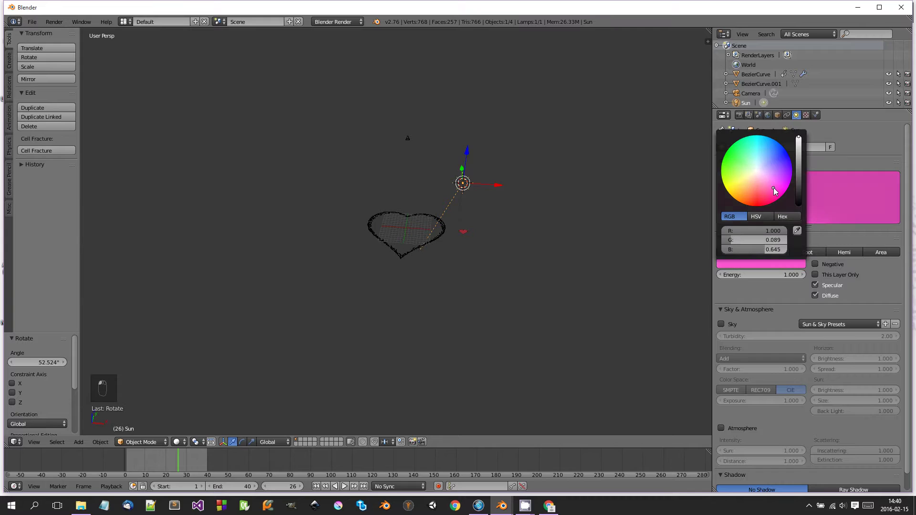
Step: Duplicate the pink sun lamp and move the copy about -32.9 units along the X axis
{"action": "key", "text": "shift+d"}
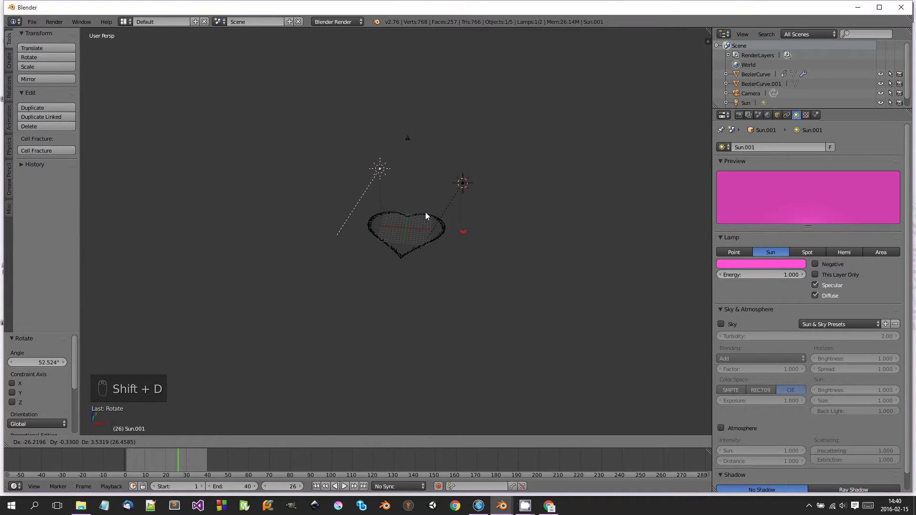
{"action": "key", "text": "x"}
{"action": "left_click", "coordinate": [407, 207]}
Step: Rotate the duplicated sun lamp by about -73.4° toward the large heart and set its light color to light orange
{"action": "key", "text": "r"}
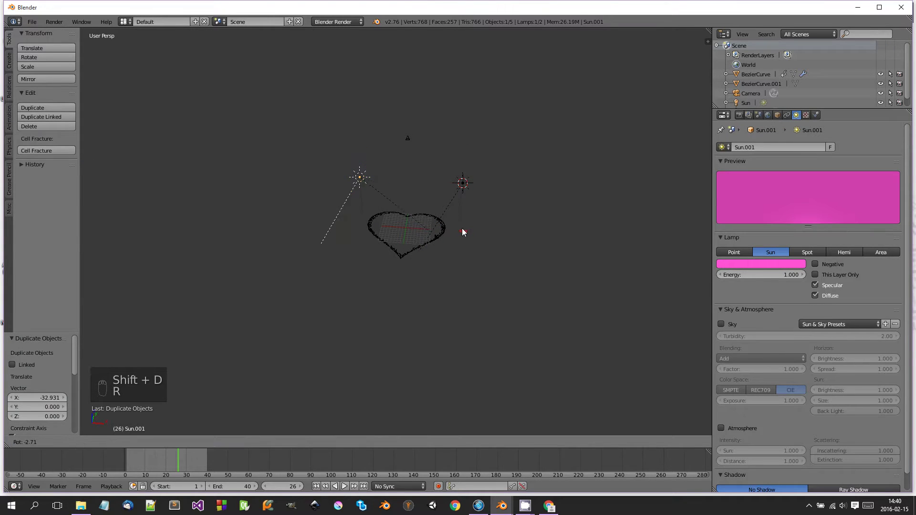
{"action": "left_click", "coordinate": [457, 114]}
{"action": "left_click", "coordinate": [761, 264]}
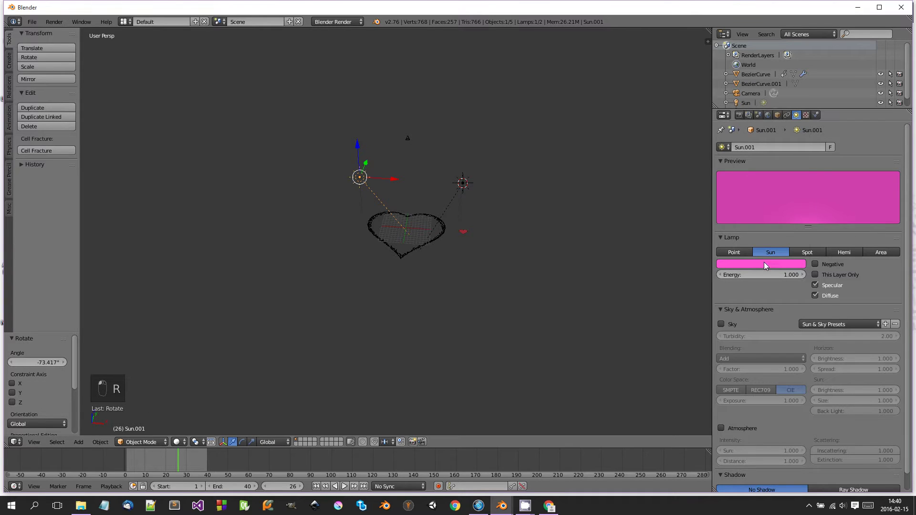
{"action": "left_click_drag", "start_coordinate": [758, 190], "coordinate": [743, 191]}
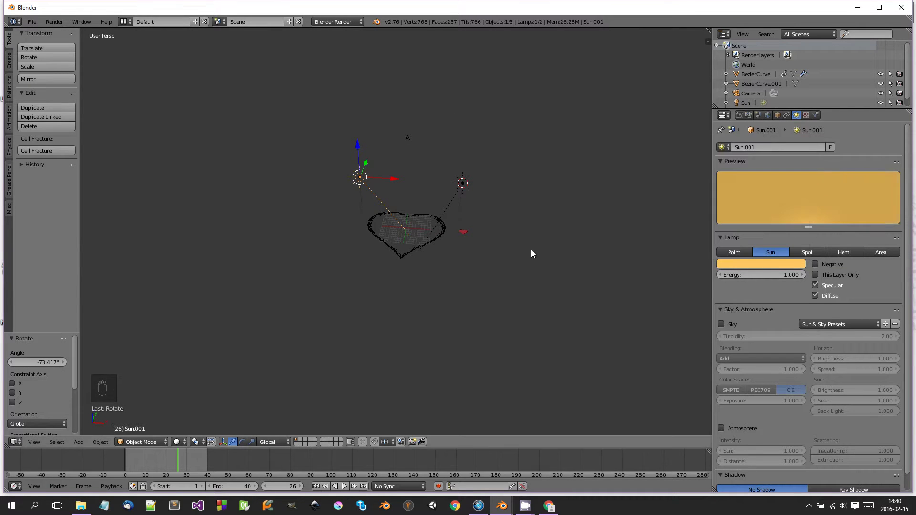
Step: Show the scene through the camera with rendered viewport shading
{"action": "key", "text": "KP_0"}
{"action": "key", "text": "shift+z"}
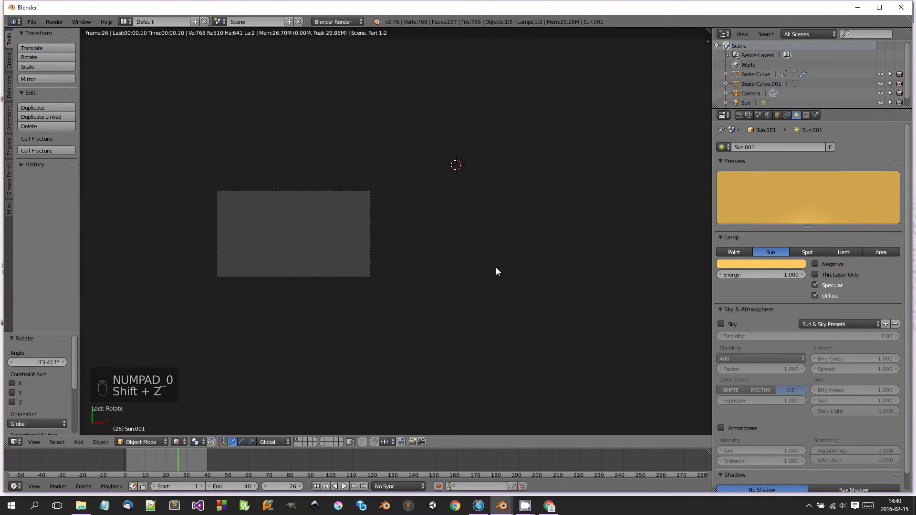
{"action": "middle_click_drag", "start_coordinate": [451, 265], "coordinate": [524, 271], "text": "shift"}
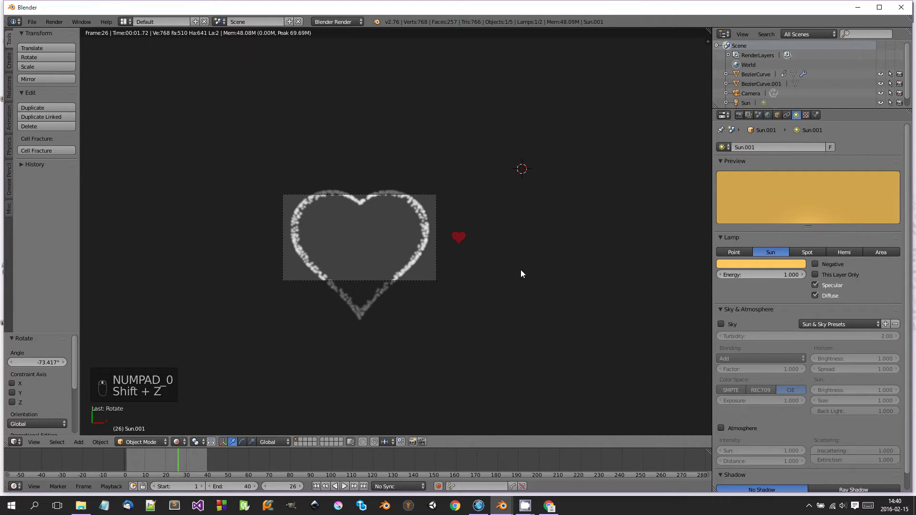
Step: Set the large heart's particle system to render as Object and return the viewport to solid shading
{"action": "right_click", "coordinate": [462, 239]}
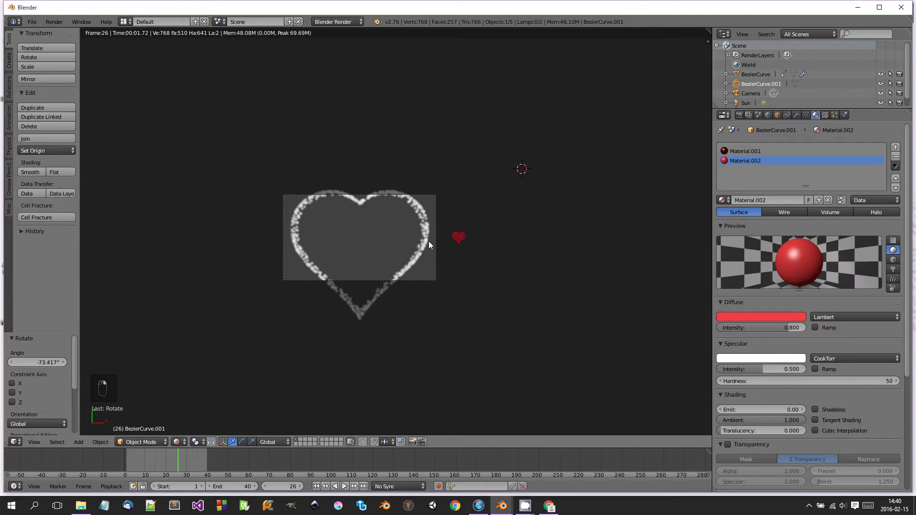
{"action": "right_click", "coordinate": [433, 239]}
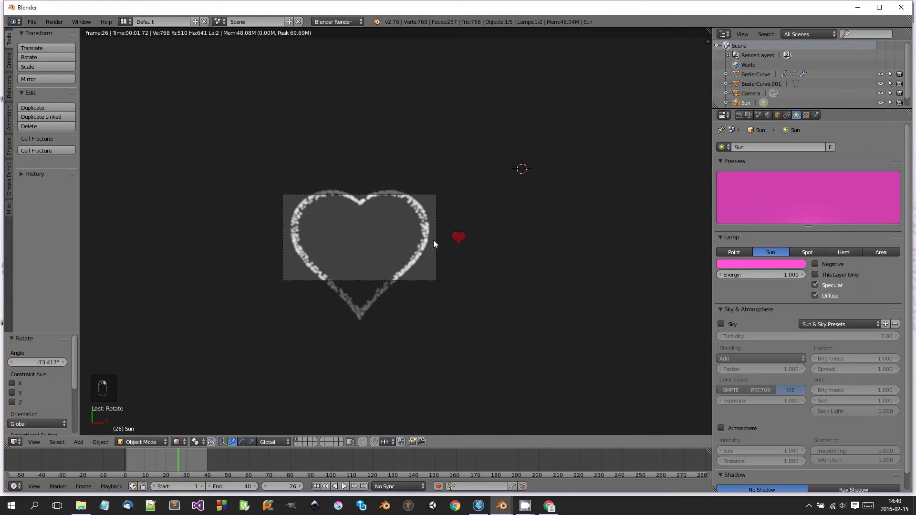
{"action": "right_click", "coordinate": [414, 203]}
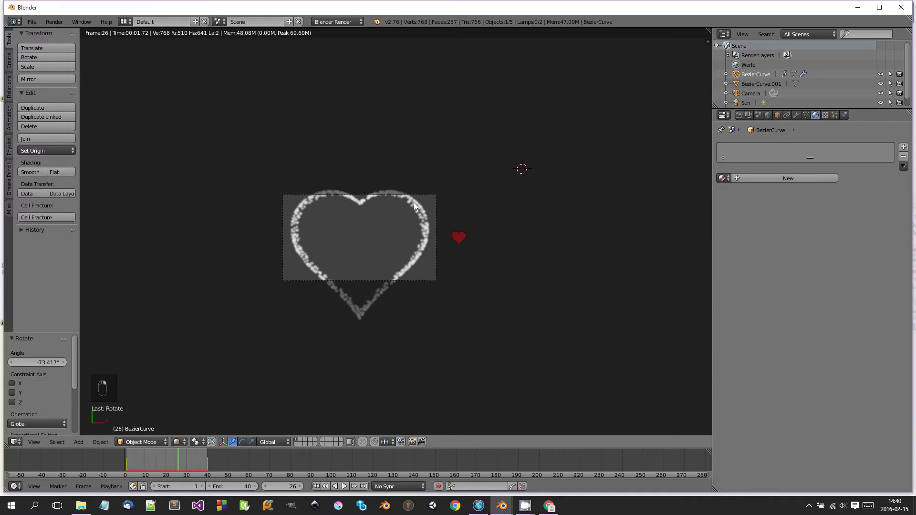
{"action": "left_click", "coordinate": [834, 115]}
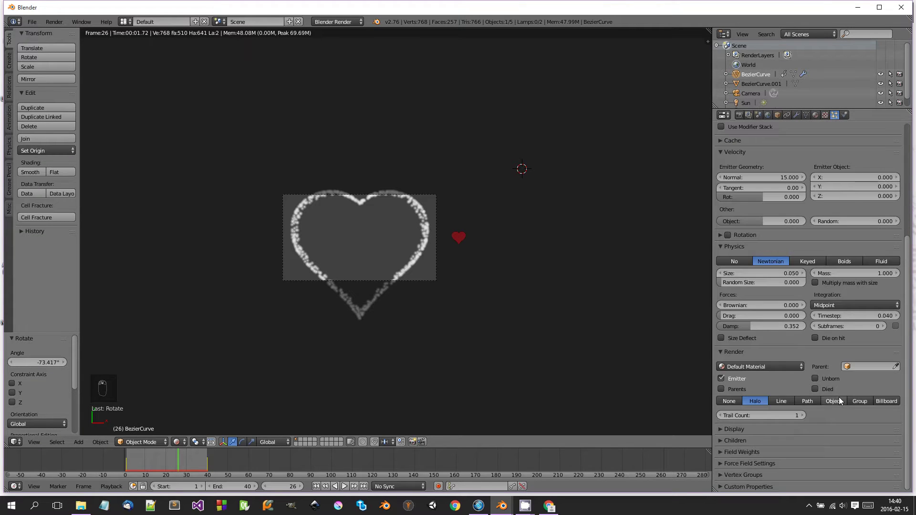
{"action": "left_click", "coordinate": [839, 399]}
{"action": "left_click", "coordinate": [827, 413]}
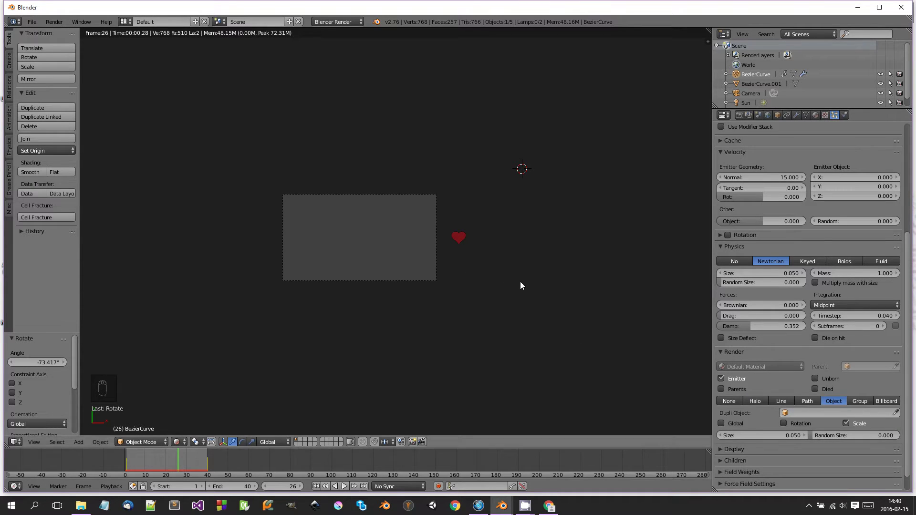
{"action": "key", "text": "shift+z"}
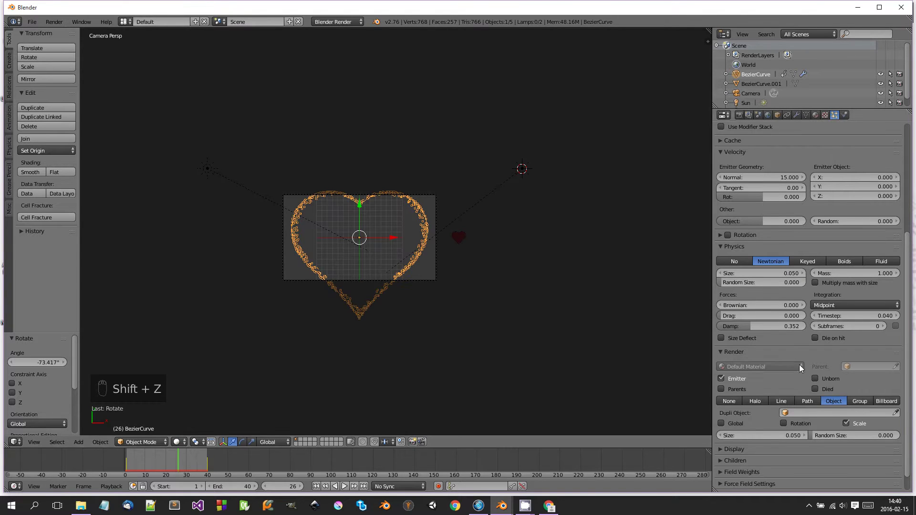
Step: Rename the small red heart object as hEART
{"action": "left_click", "coordinate": [831, 413]}
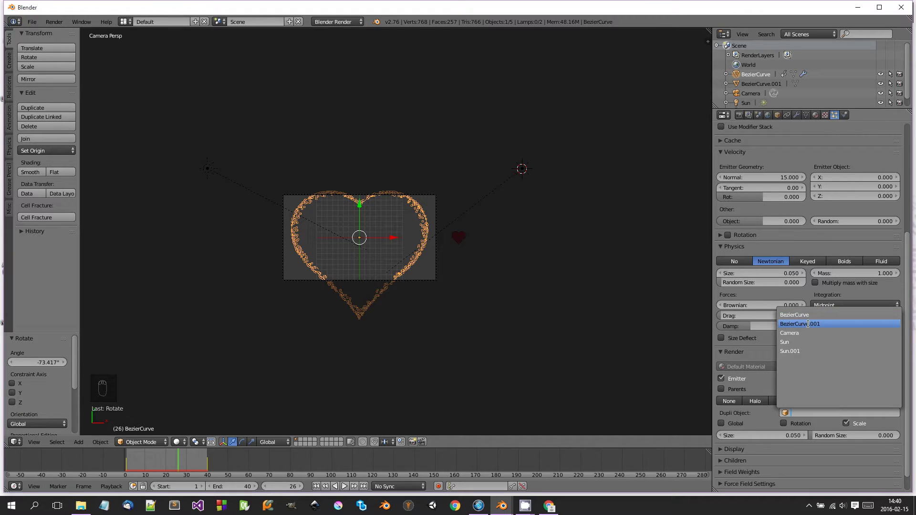
{"action": "right_click", "coordinate": [465, 239]}
{"action": "key", "text": "Tab"}
{"action": "right_click", "coordinate": [459, 235]}
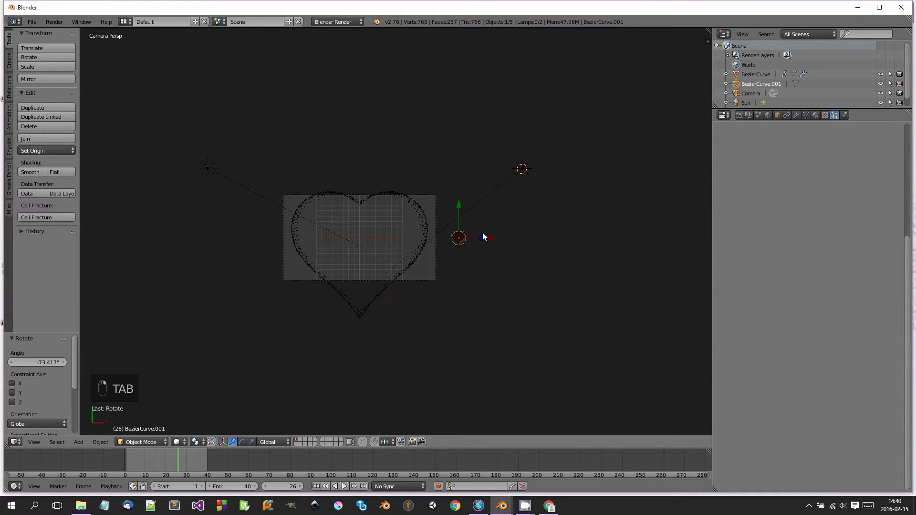
{"action": "left_click", "coordinate": [776, 115]}
{"action": "left_click", "coordinate": [786, 146]}
{"action": "type", "text": "hE"}
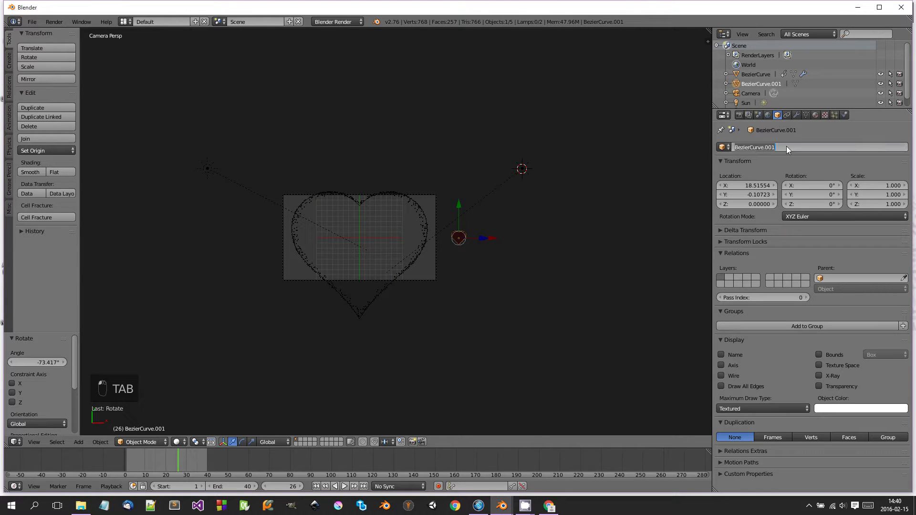
{"action": "type", "text": "ART"}
{"action": "key", "text": "Return"}
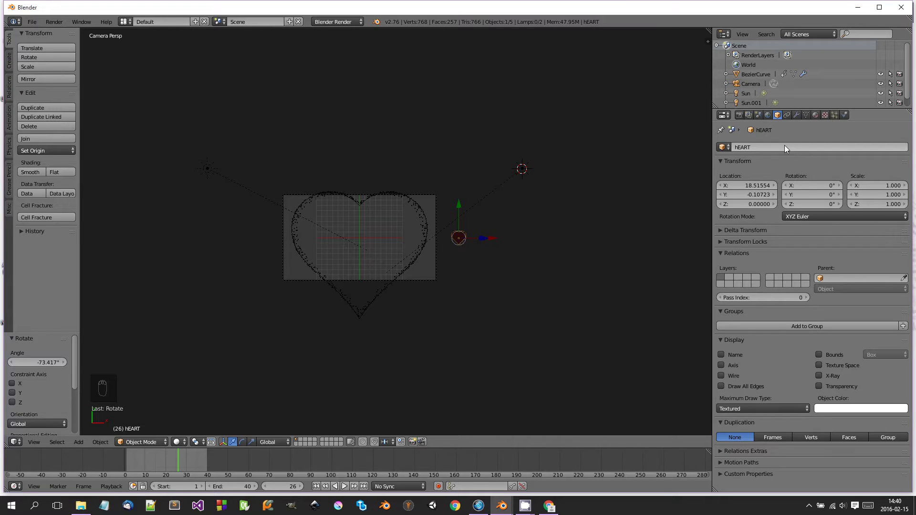
Step: Assign hEART as the dupli object of the large heart's particle system
{"action": "right_click", "coordinate": [423, 237]}
{"action": "left_click", "coordinate": [833, 115]}
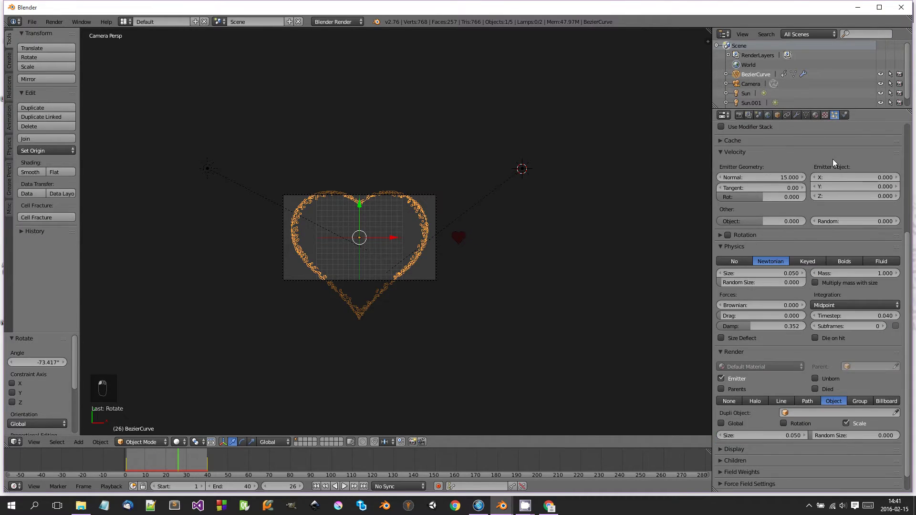
{"action": "left_click", "coordinate": [833, 411]}
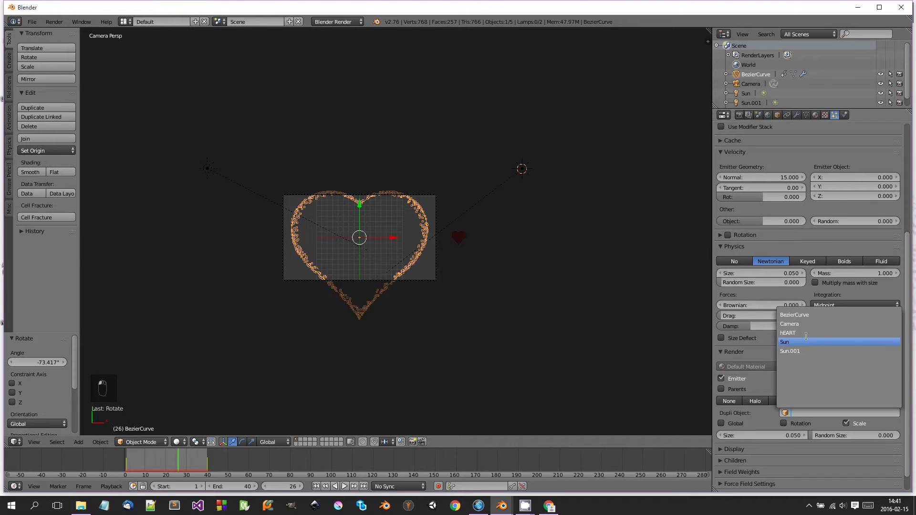
{"action": "left_click", "coordinate": [833, 332]}
{"action": "scroll", "coordinate": [429, 298], "scroll_direction": "up", "scroll_amount": 2}
Step: Play the particle animation and preview the heart in rendered viewport shading
{"action": "key", "text": "alt+a"}
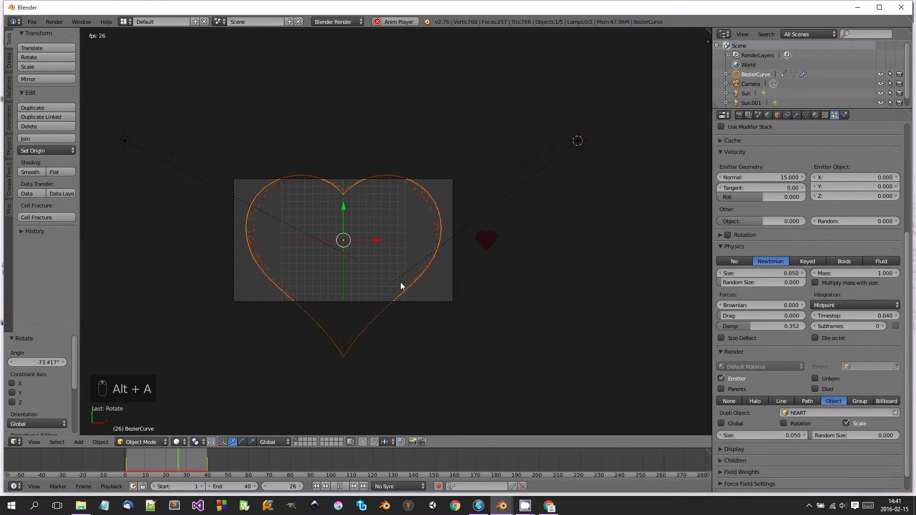
{"action": "key", "text": "alt+a"}
{"action": "scroll", "coordinate": [399, 284], "scroll_direction": "up", "scroll_amount": 4}
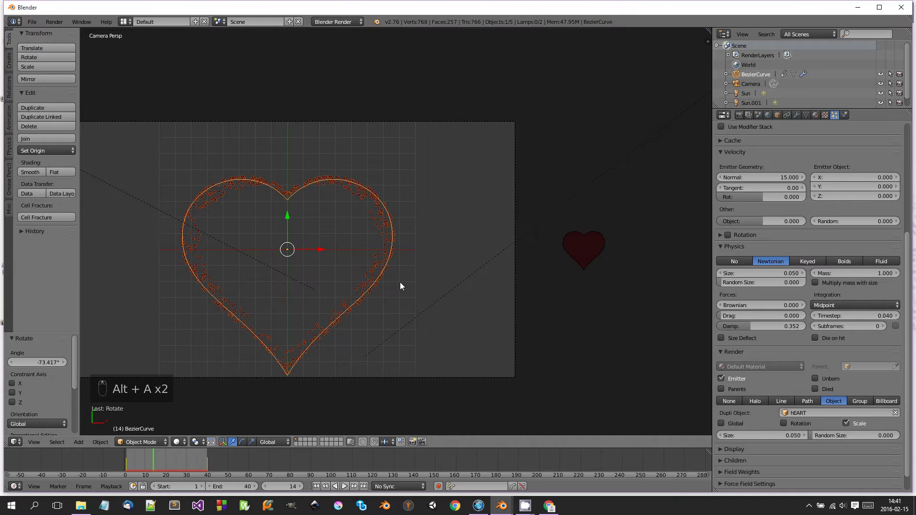
{"action": "key", "text": "shift+z"}
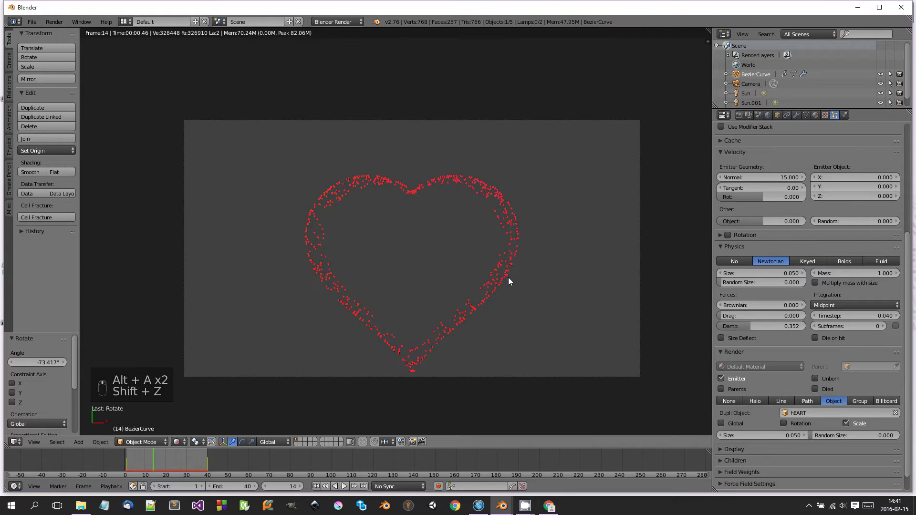
{"action": "key", "text": "shift+z"}
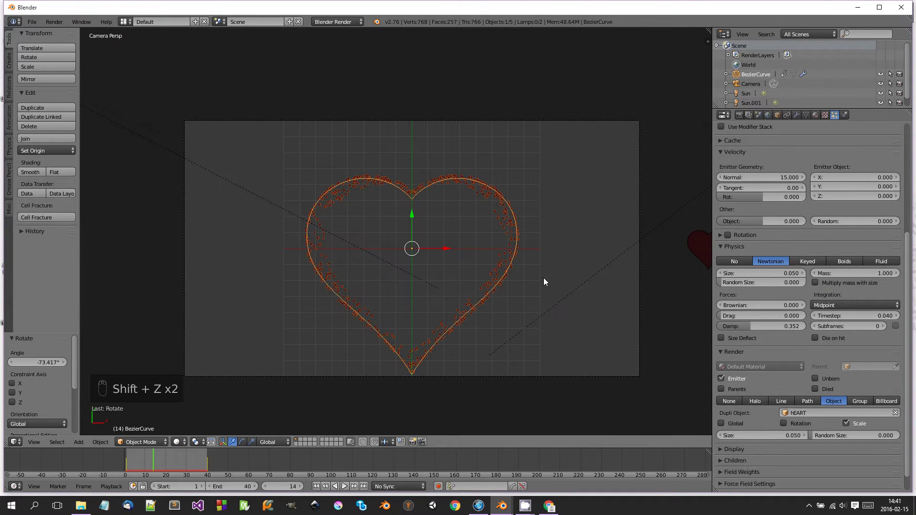
Step: Set the render alpha mode to Transparent and test-render the current frame
{"action": "left_click", "coordinate": [738, 116]}
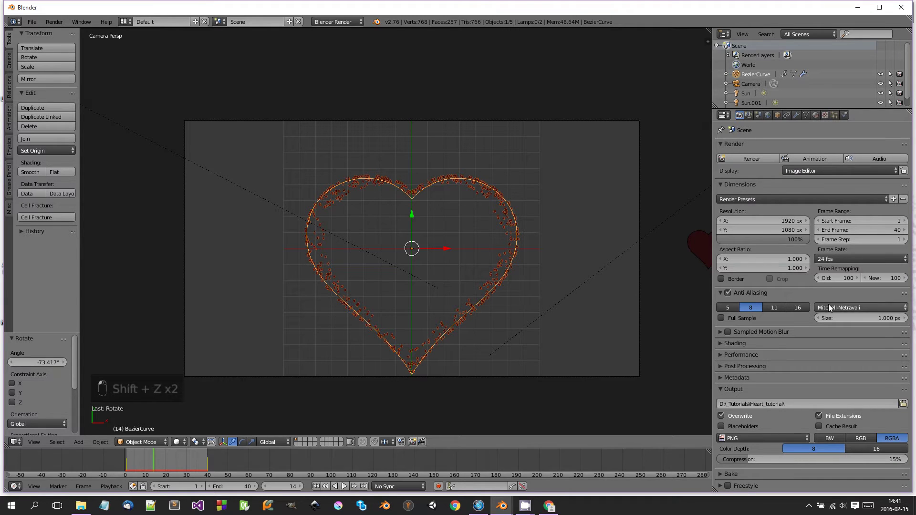
{"action": "left_click", "coordinate": [723, 342]}
{"action": "left_click", "coordinate": [872, 368]}
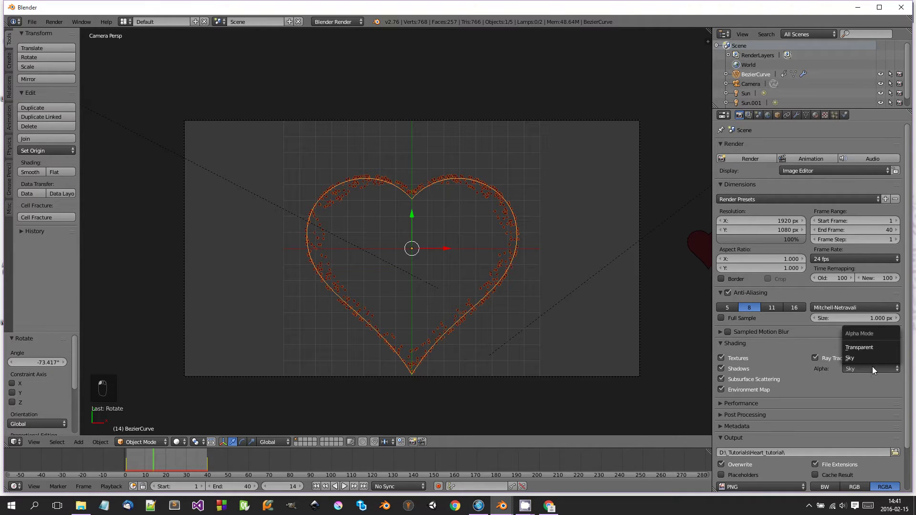
{"action": "left_click", "coordinate": [866, 348]}
{"action": "key", "text": "F12"}
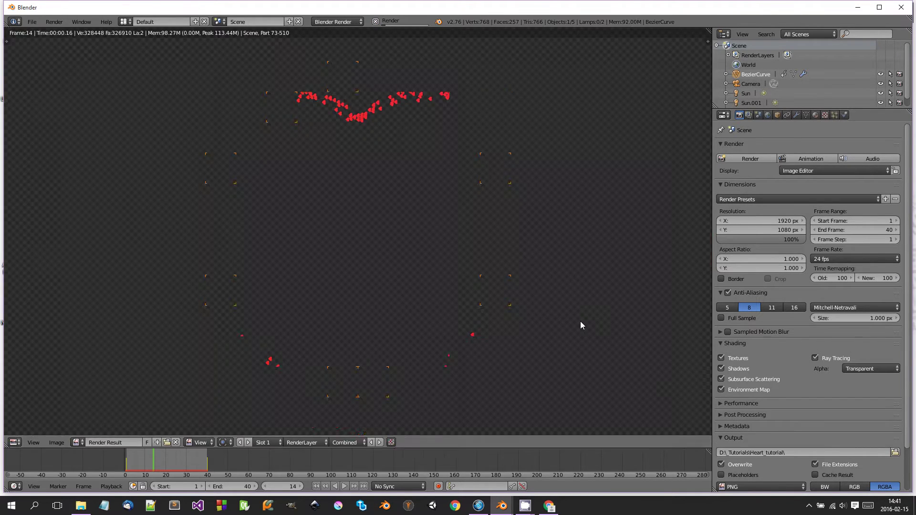
{"action": "key", "text": "Escape"}
{"action": "scroll", "coordinate": [540, 299], "scroll_direction": "down", "scroll_amount": 1}
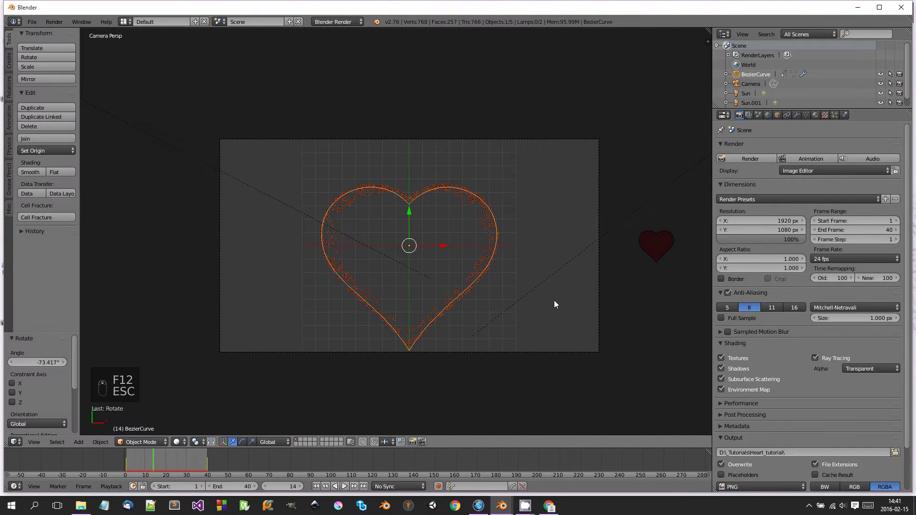
Step: Set the large heart's particle size to 0.330 and enable particle rotation with Normal-Tangent initial orientation
{"action": "middle_click_drag", "start_coordinate": [553, 299], "coordinate": [502, 296], "text": "shift"}
{"action": "left_click", "coordinate": [834, 115]}
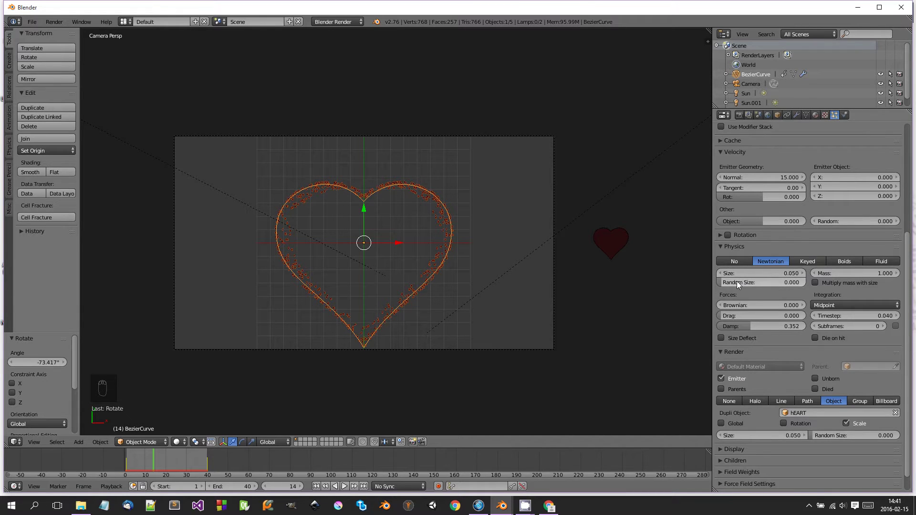
{"action": "left_click_drag", "start_coordinate": [743, 273], "coordinate": [758, 274]}
{"action": "left_click", "coordinate": [720, 233]}
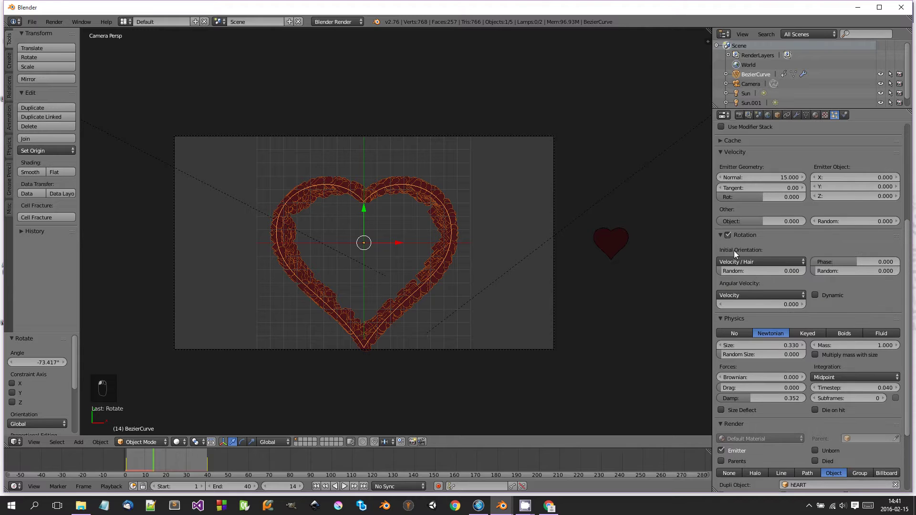
{"action": "left_click", "coordinate": [749, 261]}
{"action": "left_click", "coordinate": [745, 230]}
{"action": "key", "text": "alt+a"}
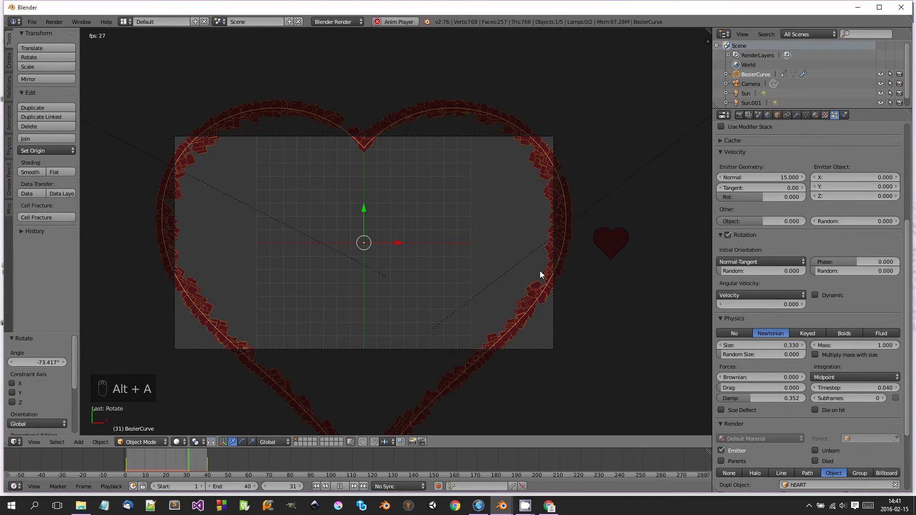
{"action": "key", "text": "alt+a"}
{"action": "scroll", "coordinate": [519, 271], "scroll_direction": "up", "scroll_amount": 1}
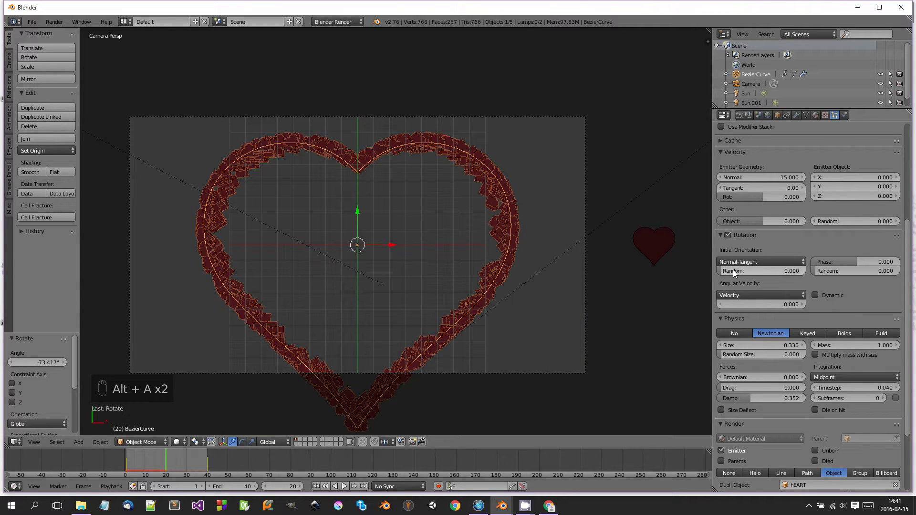
Step: Set the initial orientation's random value to 0.436 and play the animation to check the particle hearts
{"action": "left_click_drag", "start_coordinate": [732, 270], "coordinate": [771, 273]}
{"action": "key", "text": "alt+a"}
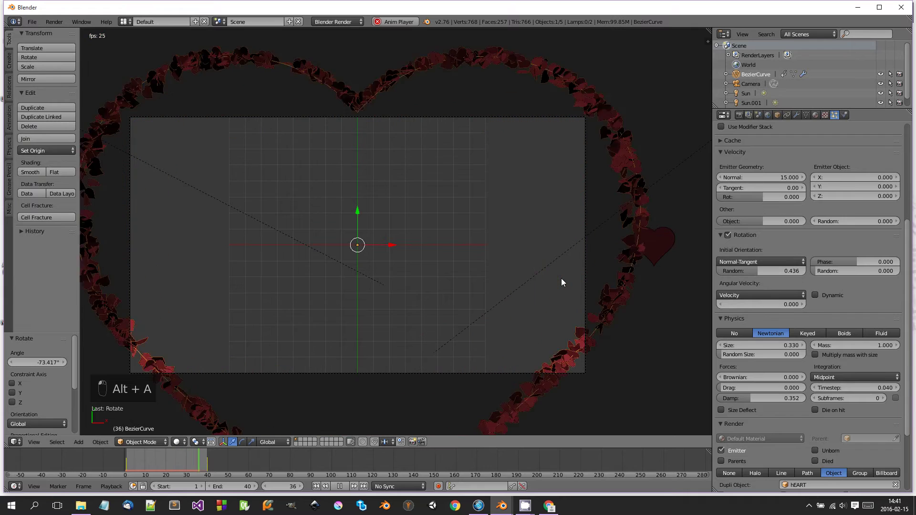
{"action": "scroll", "coordinate": [528, 270], "scroll_direction": "up", "scroll_amount": 1}
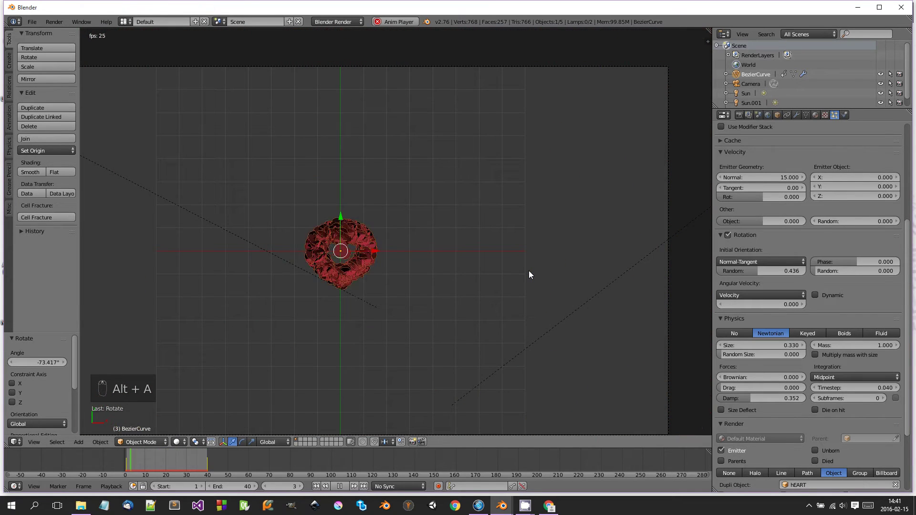
{"action": "key", "text": "alt+a"}
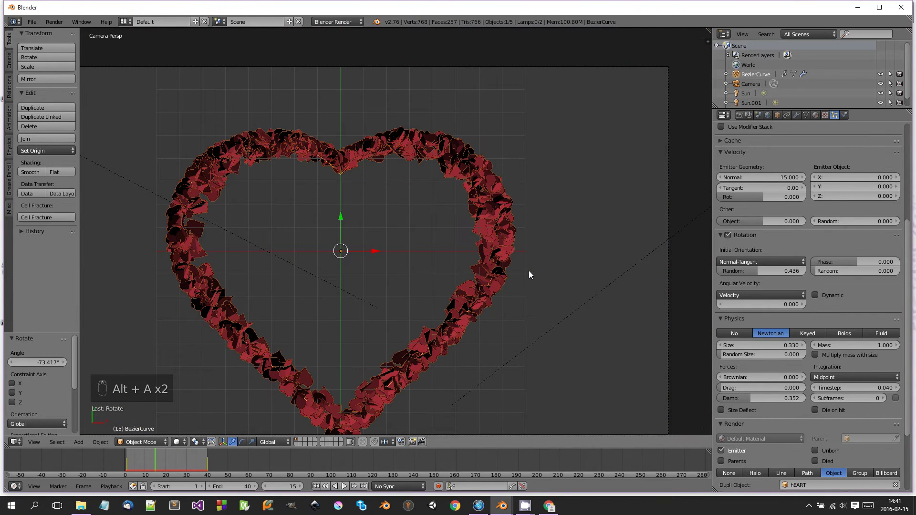
{"action": "scroll", "coordinate": [529, 271], "scroll_direction": "down", "scroll_amount": 2}
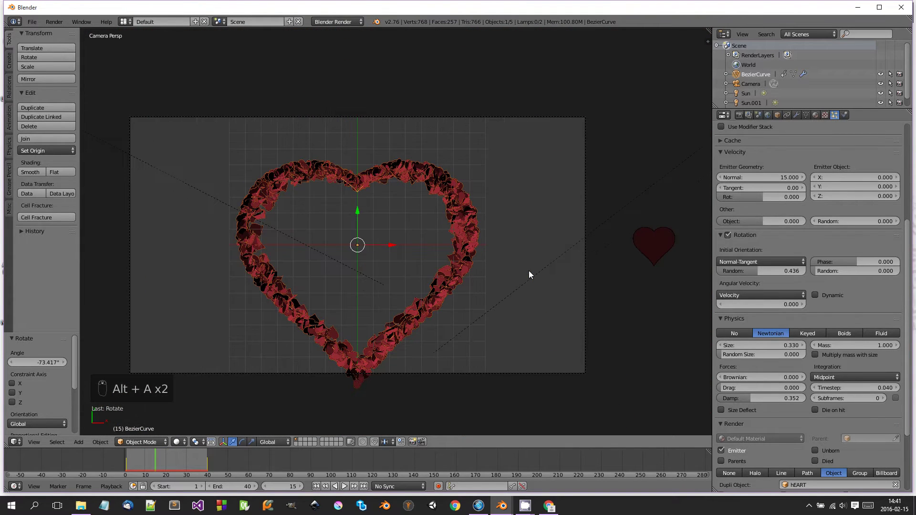
{"action": "scroll", "coordinate": [529, 271], "scroll_direction": "down", "scroll_amount": 2}
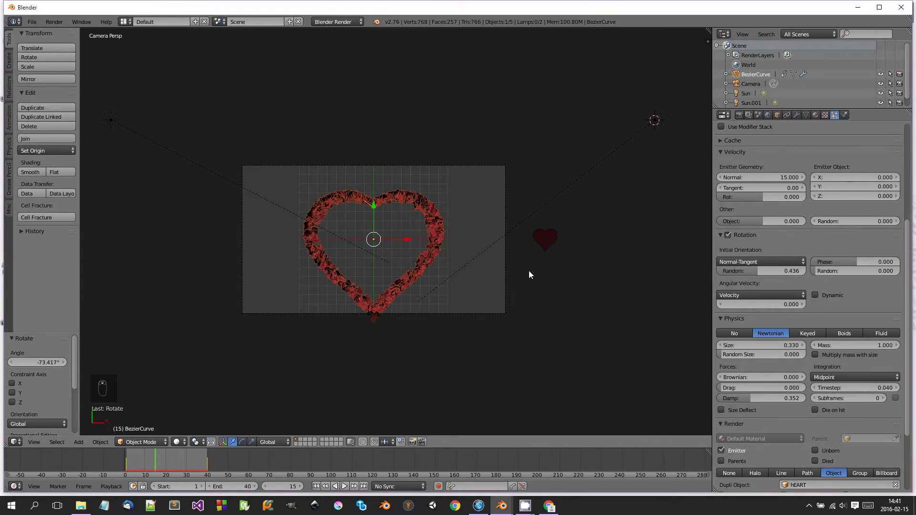
{"action": "key", "text": "alt+a"}
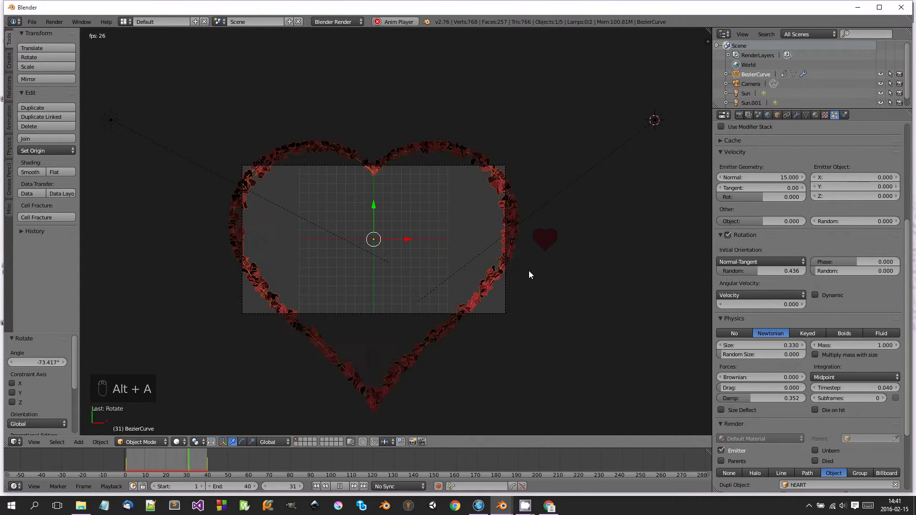
{"action": "key", "text": "alt+a"}
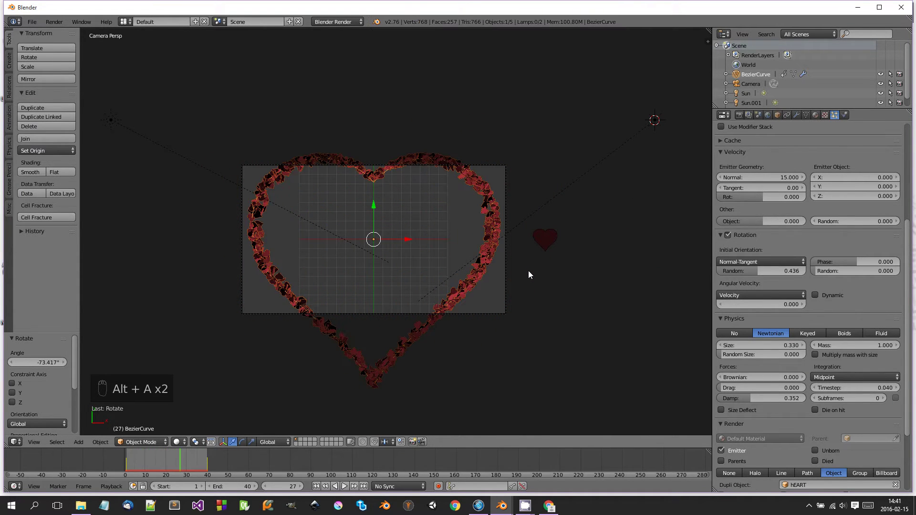
Step: Keyframe the particle size at 0.010 on frame 1
{"action": "left_click_drag", "start_coordinate": [173, 456], "coordinate": [127, 455]}
{"action": "scroll", "coordinate": [357, 280], "scroll_direction": "up", "scroll_amount": 3}
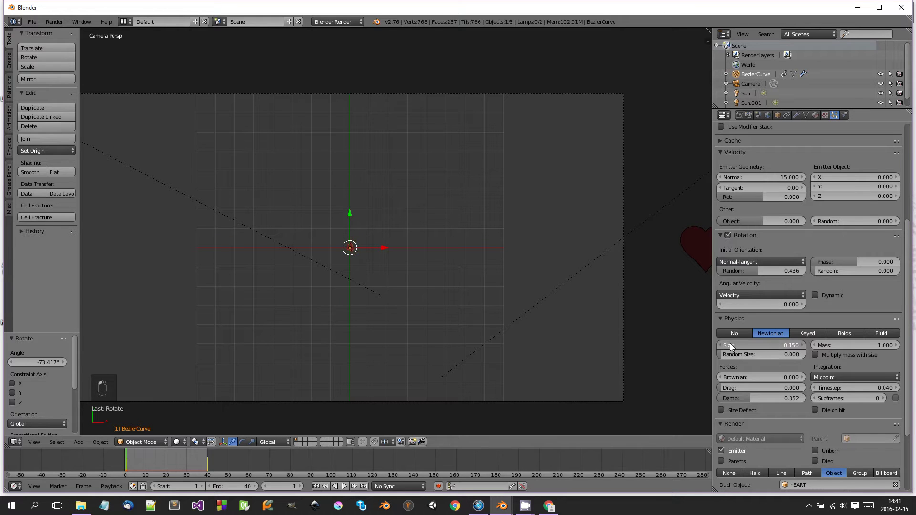
{"action": "left_click_drag", "start_coordinate": [730, 342], "coordinate": [717, 343]}
{"action": "key", "text": "i"}
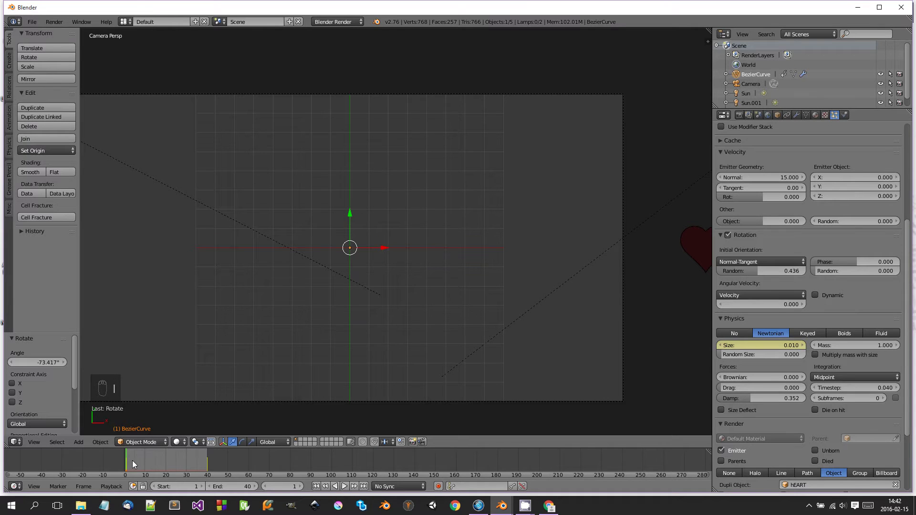
Step: Keyframe the large heart's particle size at 1.150 on frame 40 and play the animation to check the growth
{"action": "key", "text": "alt+a"}
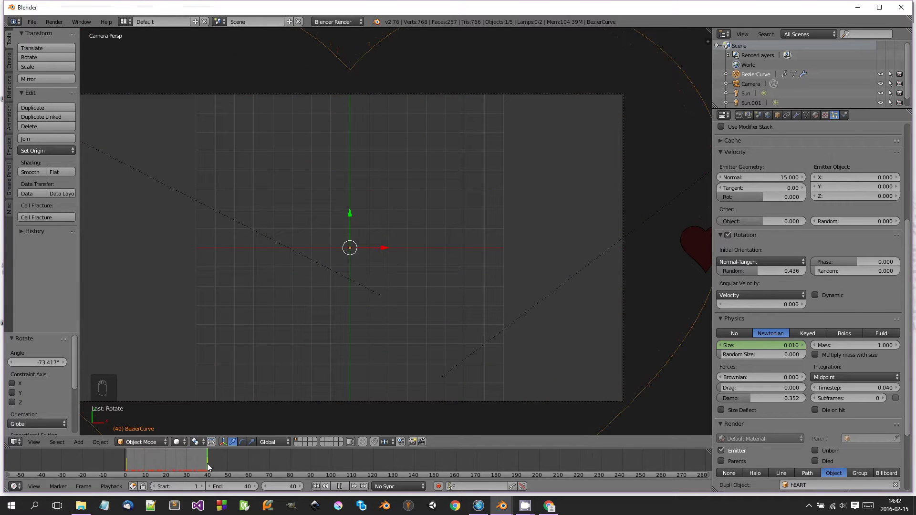
{"action": "key", "text": "alt+a"}
{"action": "scroll", "coordinate": [406, 339], "scroll_direction": "down", "scroll_amount": 3}
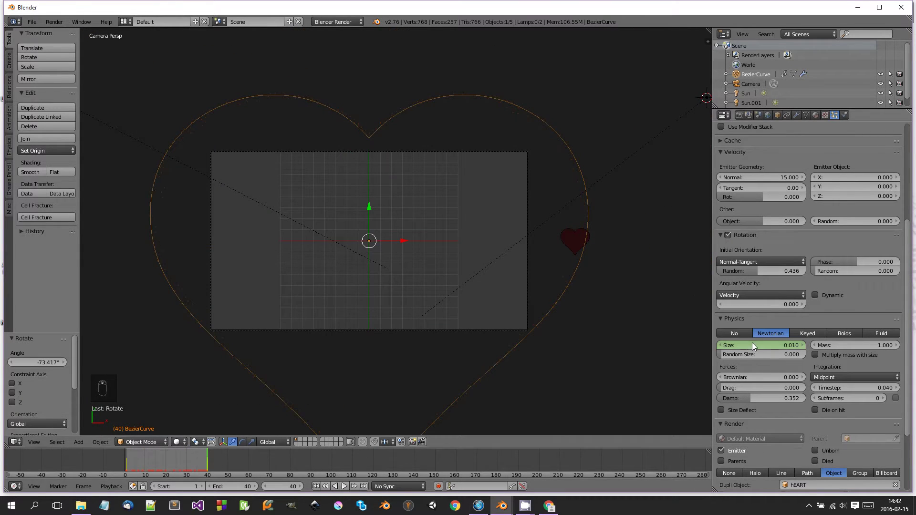
{"action": "left_click_drag", "start_coordinate": [751, 342], "coordinate": [825, 346]}
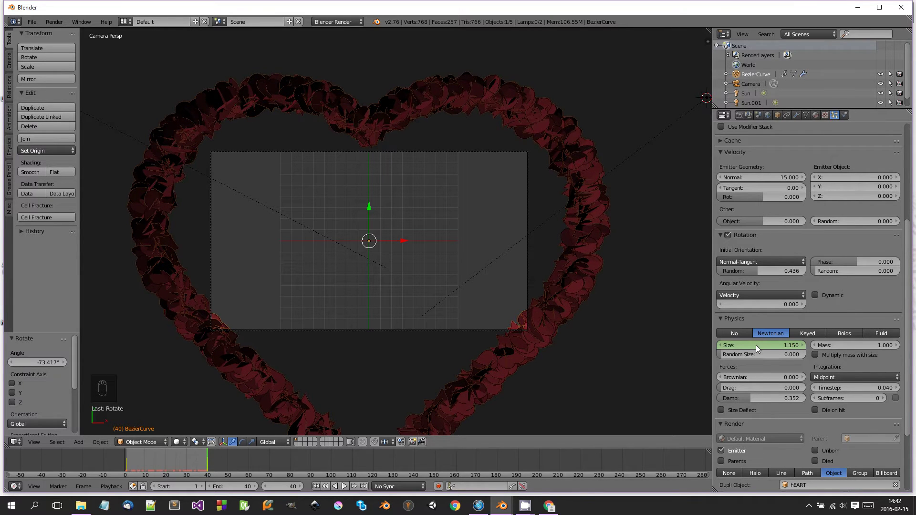
{"action": "key", "text": "i"}
{"action": "key", "text": "alt+a"}
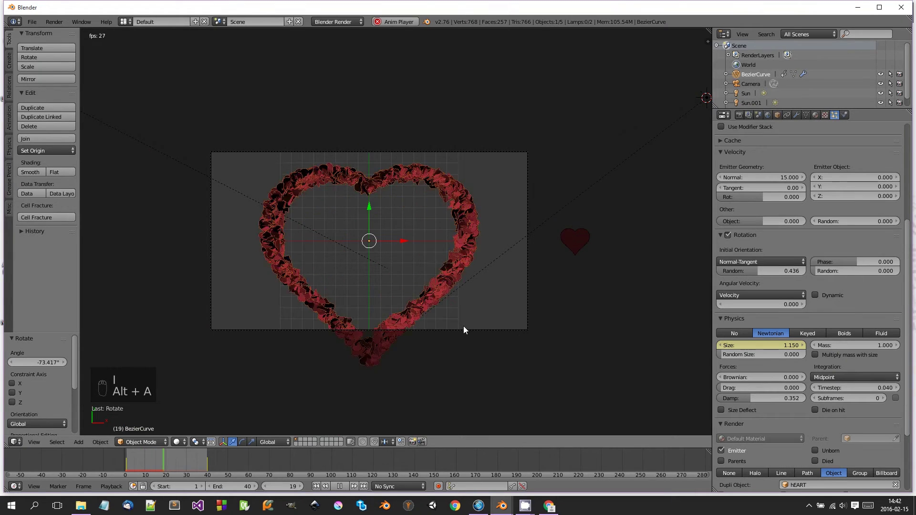
{"action": "key", "text": "alt+a"}
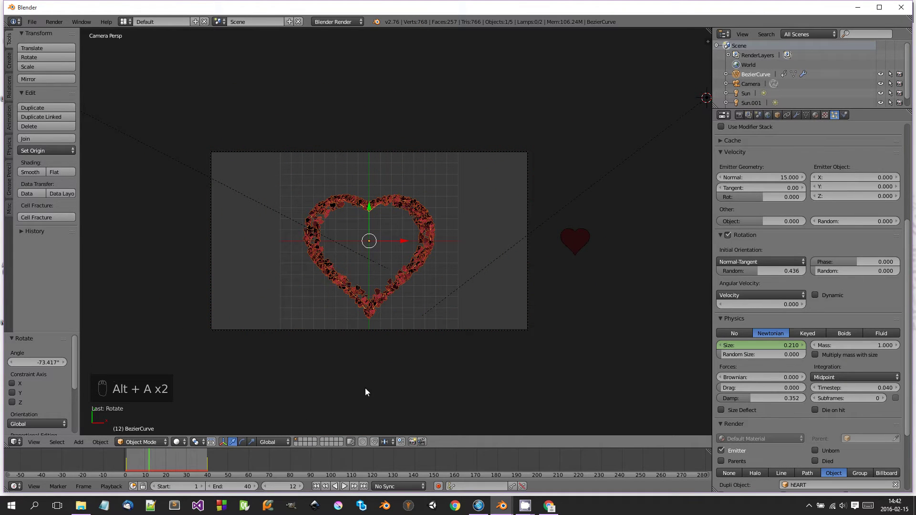
Step: Keyframe the particle size at 0.150 on frame 7
{"action": "left_click", "coordinate": [140, 462]}
{"action": "left_click_drag", "start_coordinate": [141, 462], "coordinate": [139, 461]}
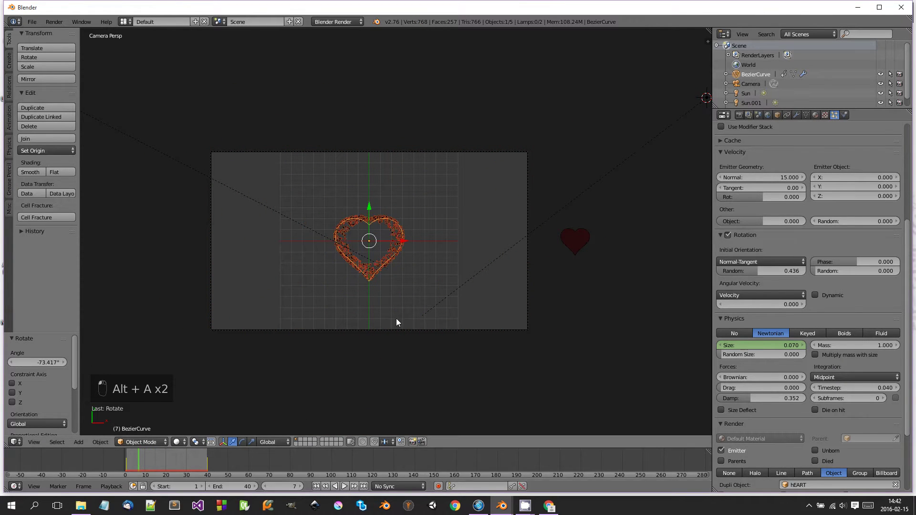
{"action": "scroll", "coordinate": [395, 319], "scroll_direction": "up", "scroll_amount": 2}
{"action": "left_click_drag", "start_coordinate": [736, 343], "coordinate": [744, 344]}
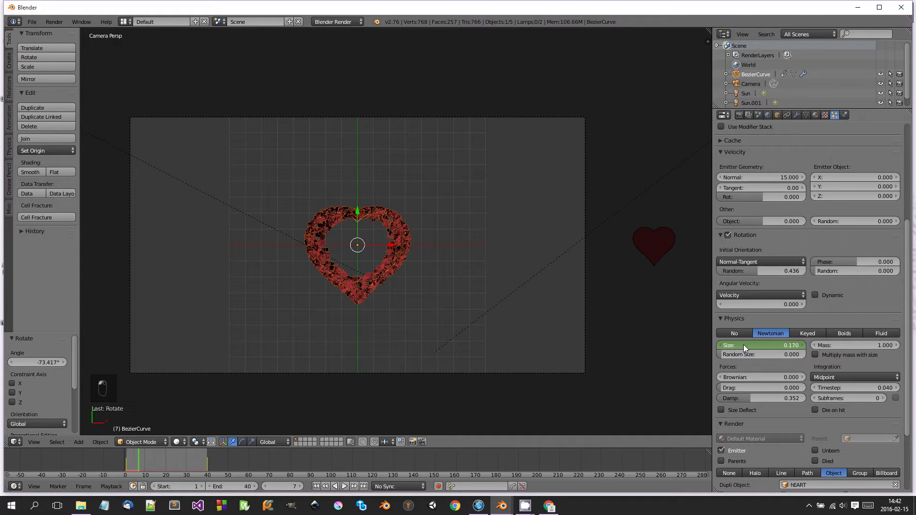
{"action": "key", "text": "i"}
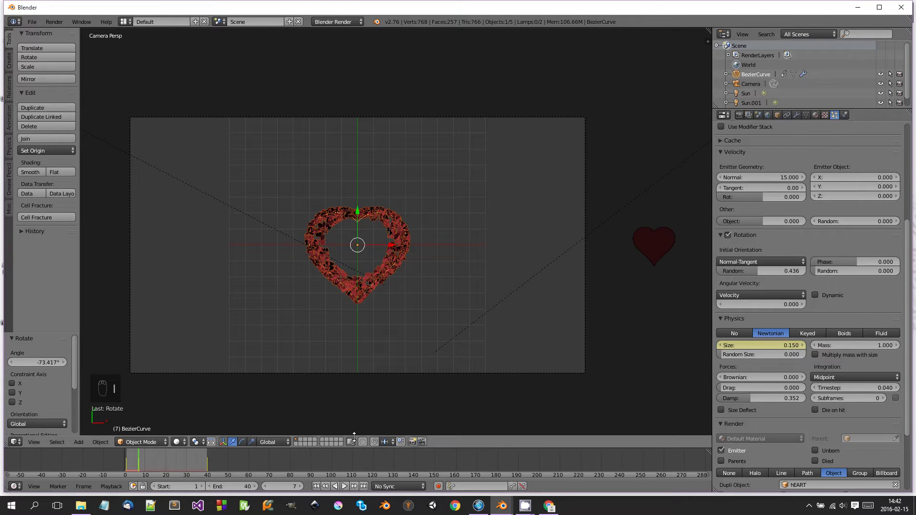
Step: Play the animation to check the particle growth and preview frame 24 in rendered shading
{"action": "key", "text": "alt+a"}
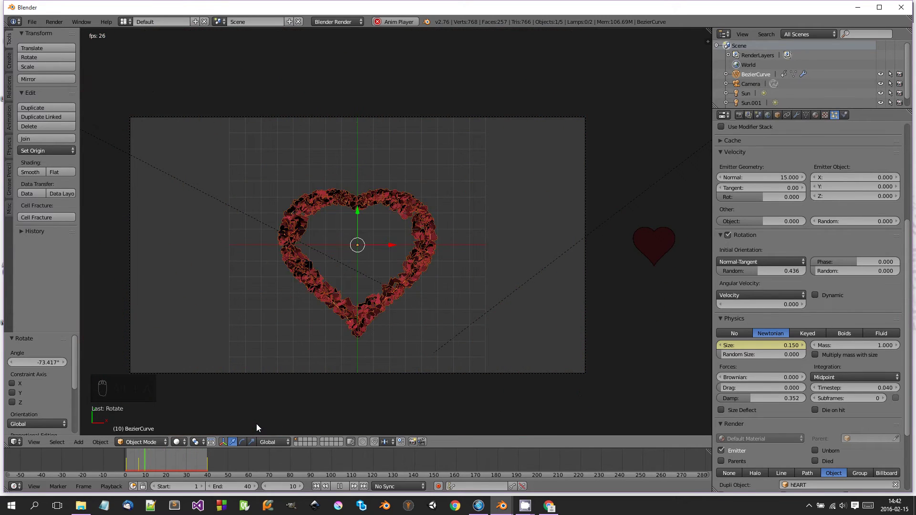
{"action": "key", "text": "alt+a"}
{"action": "key", "text": "shift+z"}
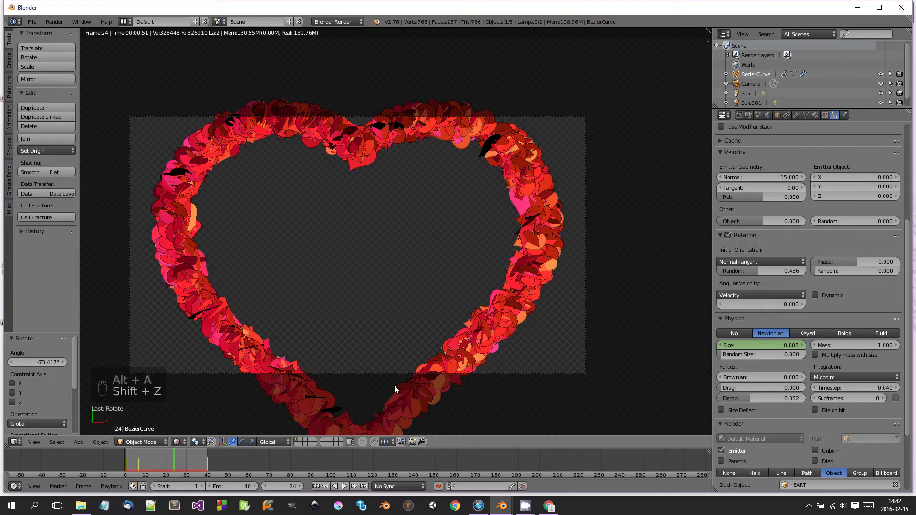
{"action": "key", "text": "shift+z"}
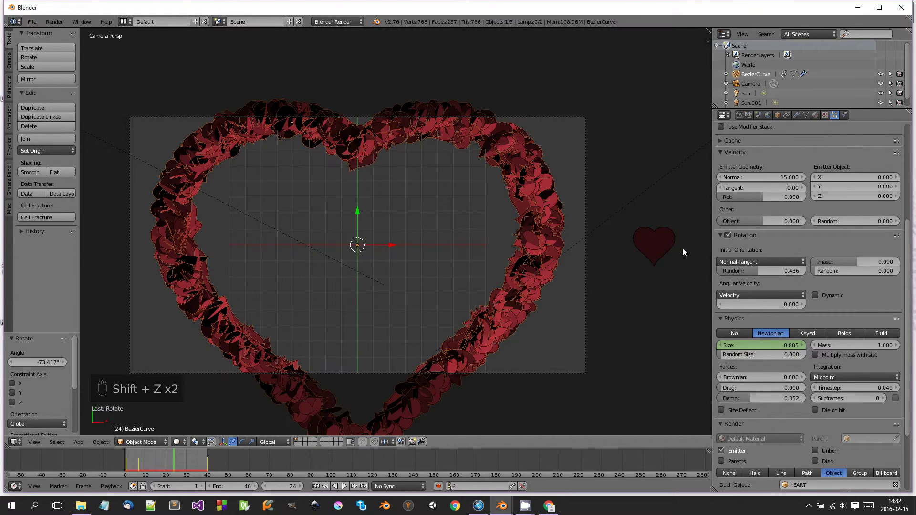
Step: Enable Z Transparency with alpha 0.615 on the small heart's red material, using the rendered preview
{"action": "right_click", "coordinate": [648, 268]}
{"action": "middle_click_drag", "start_coordinate": [652, 284], "coordinate": [625, 292], "text": "shift"}
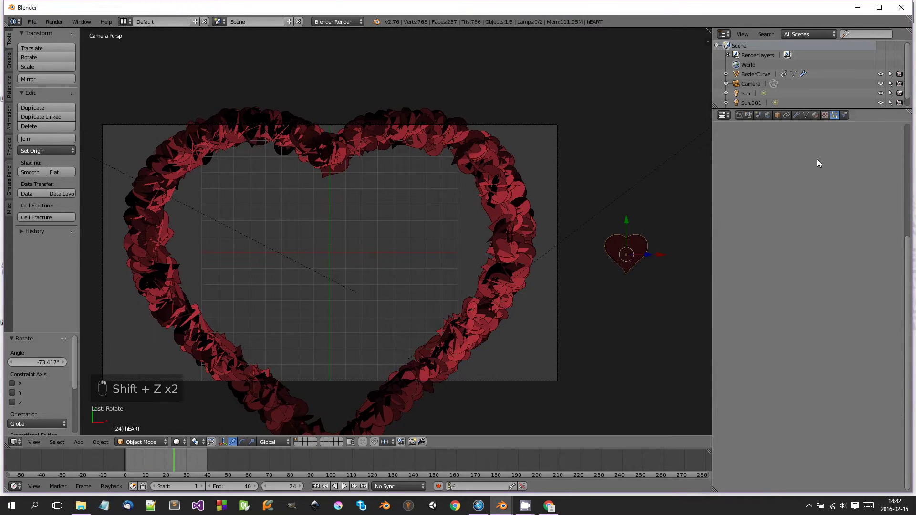
{"action": "left_click", "coordinate": [814, 115]}
{"action": "scroll", "coordinate": [772, 345], "scroll_direction": "down", "scroll_amount": 4}
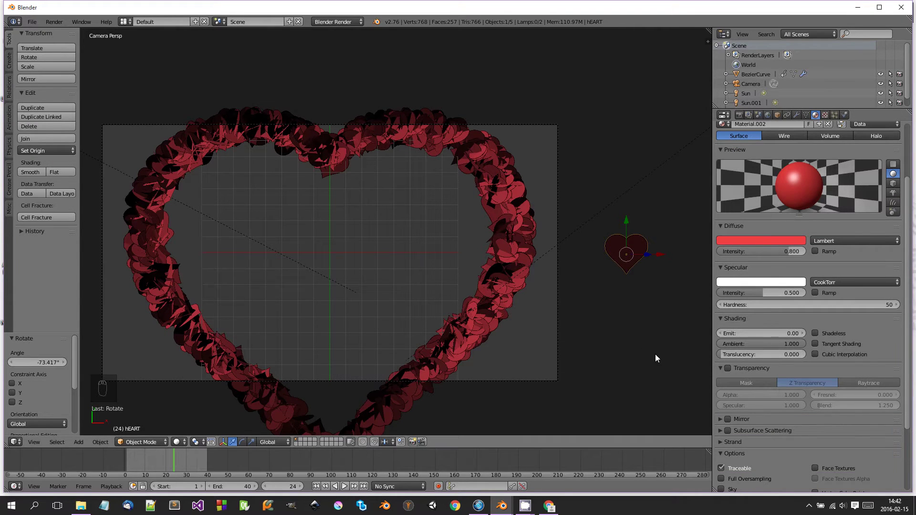
{"action": "key", "text": "shift+z"}
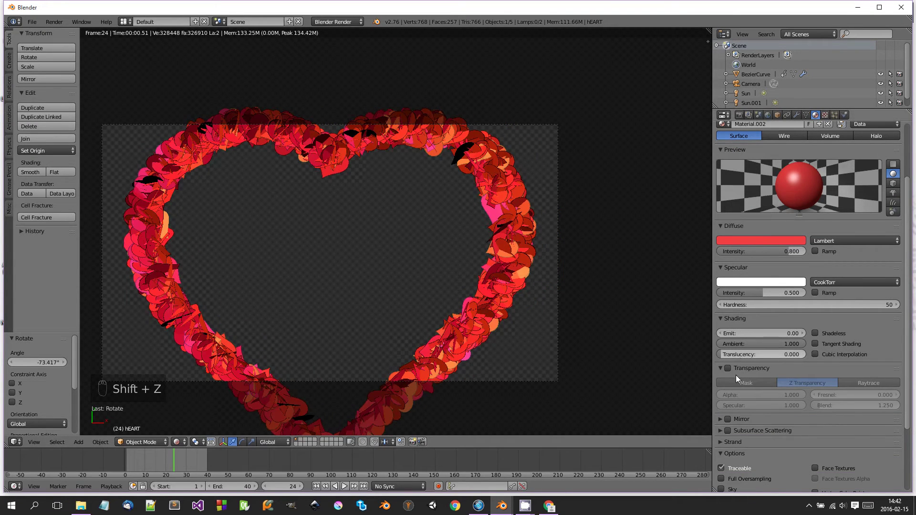
{"action": "left_click", "coordinate": [728, 368]}
{"action": "left_click_drag", "start_coordinate": [790, 393], "coordinate": [757, 393]}
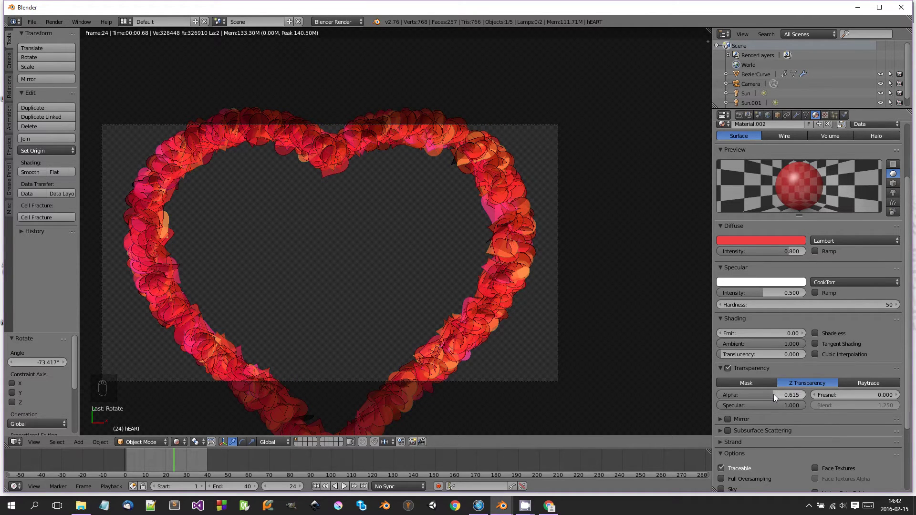
Step: Add a new Clouds texture to the small heart's material and inspect the rendered particles up close
{"action": "left_click", "coordinate": [825, 115]}
{"action": "left_click", "coordinate": [795, 219]}
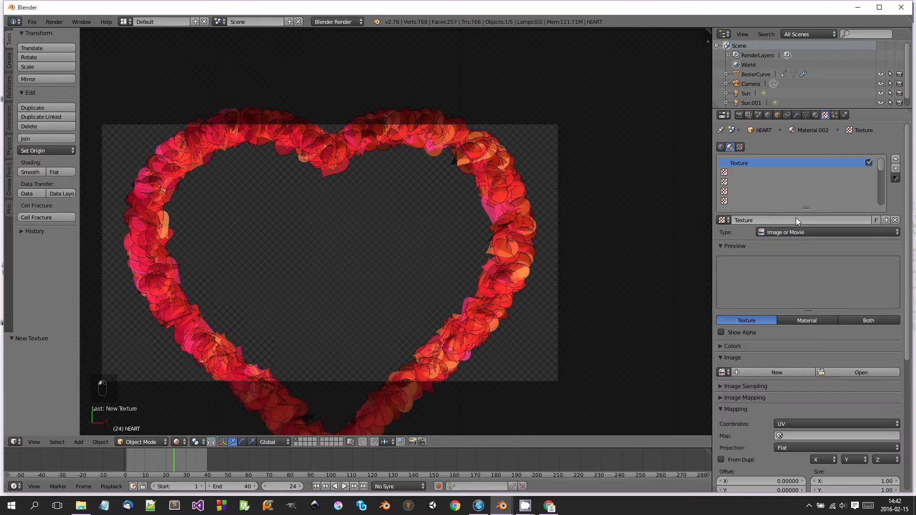
{"action": "left_click", "coordinate": [808, 232]}
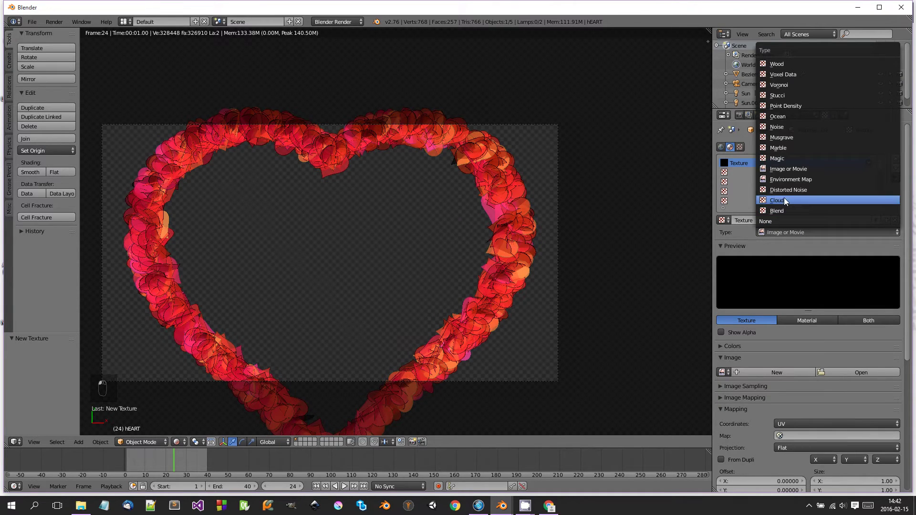
{"action": "left_click", "coordinate": [783, 198]}
{"action": "middle_click_drag", "start_coordinate": [667, 274], "coordinate": [533, 251], "text": "shift"}
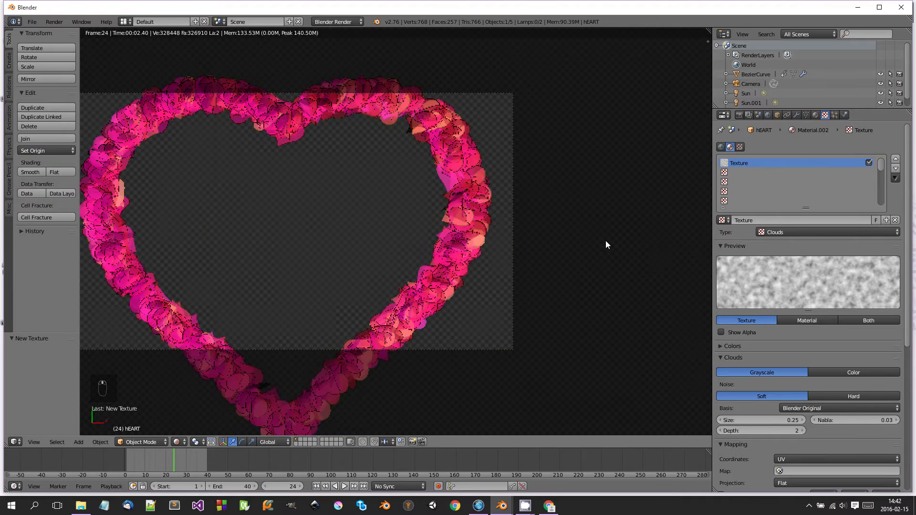
{"action": "scroll", "coordinate": [591, 245], "scroll_direction": "up", "scroll_amount": 5}
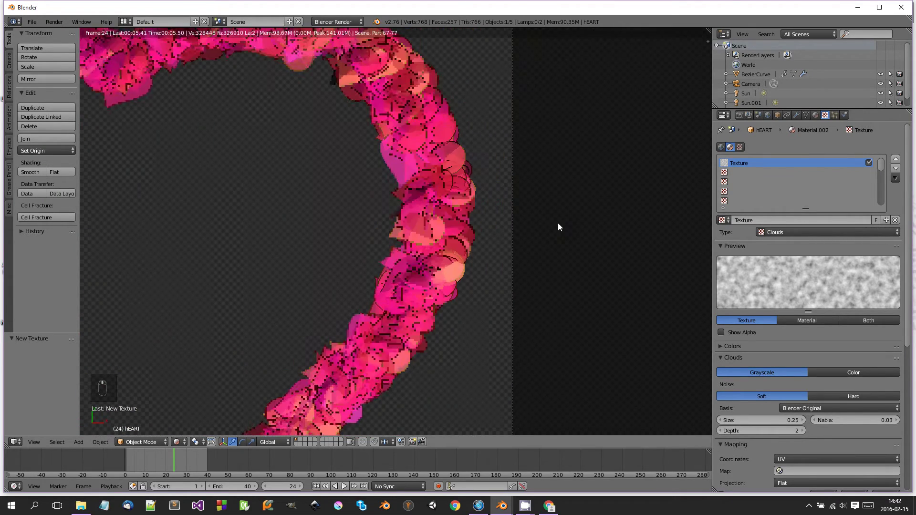
{"action": "scroll", "coordinate": [557, 222], "scroll_direction": "up", "scroll_amount": 5}
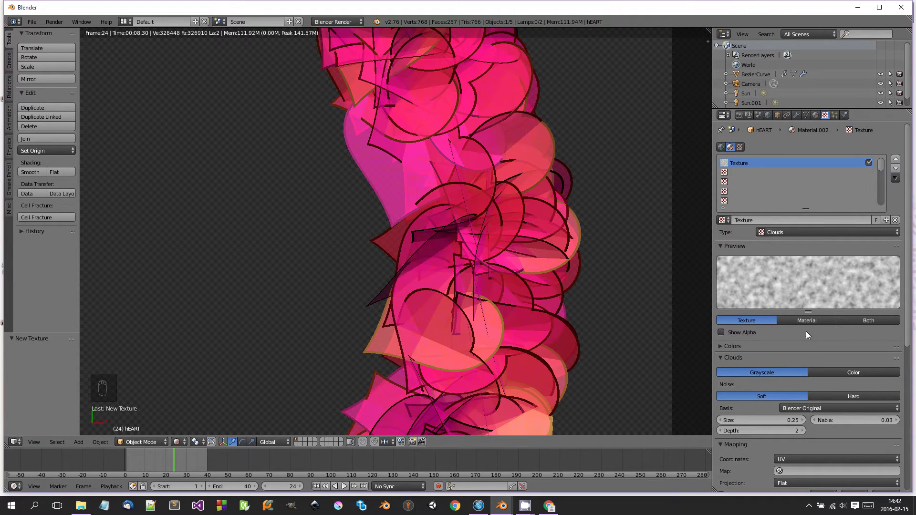
Step: Set the Clouds texture to Color with Hard noise, Original Perlin basis and size 2.00
{"action": "left_click", "coordinate": [846, 374]}
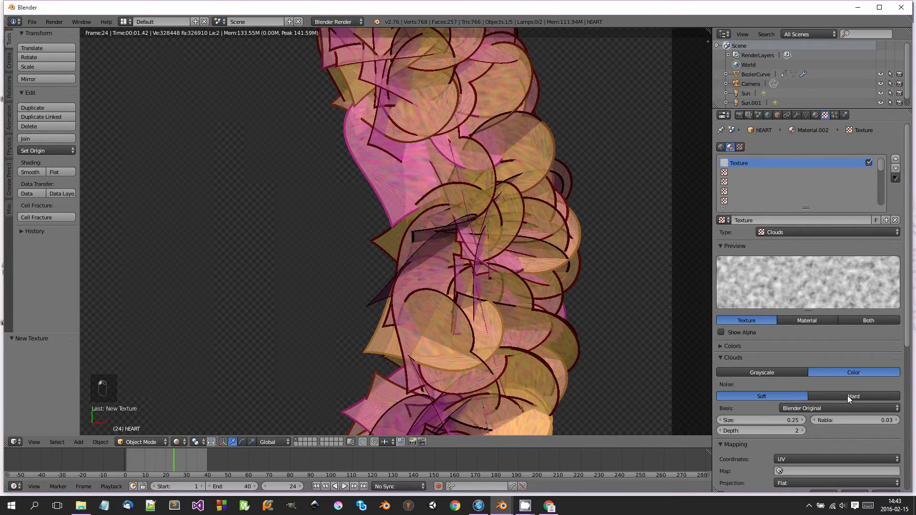
{"action": "left_click", "coordinate": [847, 396]}
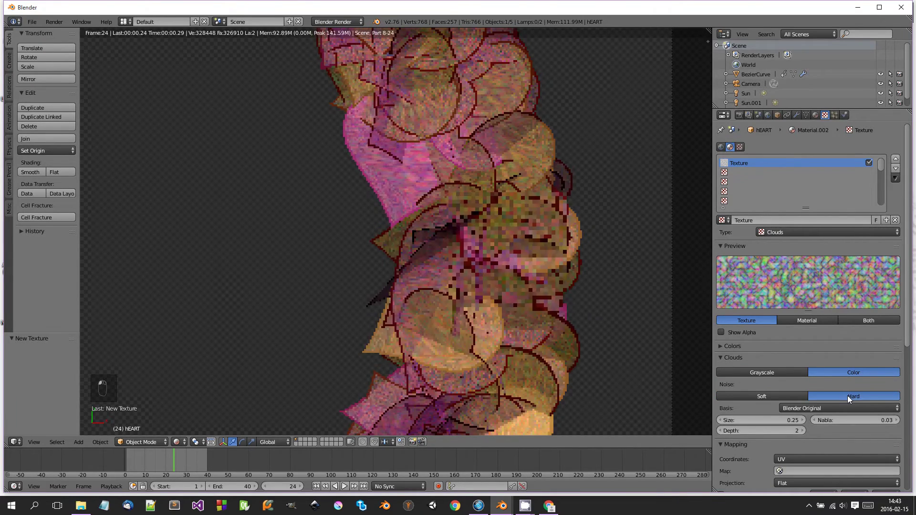
{"action": "left_click", "coordinate": [810, 406]}
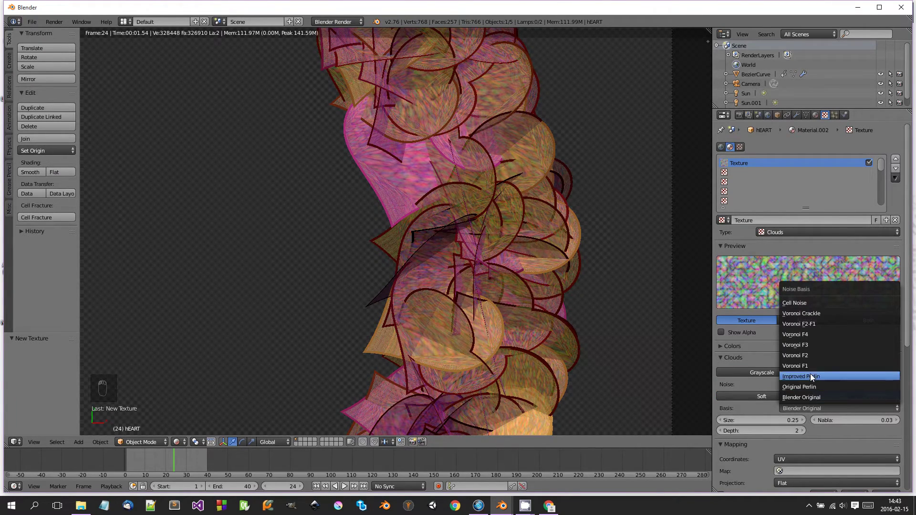
{"action": "left_click", "coordinate": [810, 376]}
{"action": "left_click", "coordinate": [819, 408]}
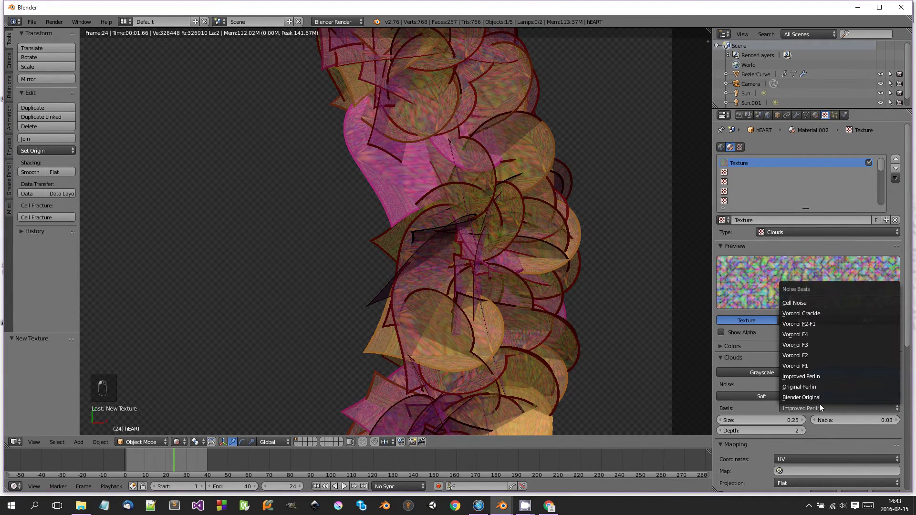
{"action": "left_click", "coordinate": [816, 386]}
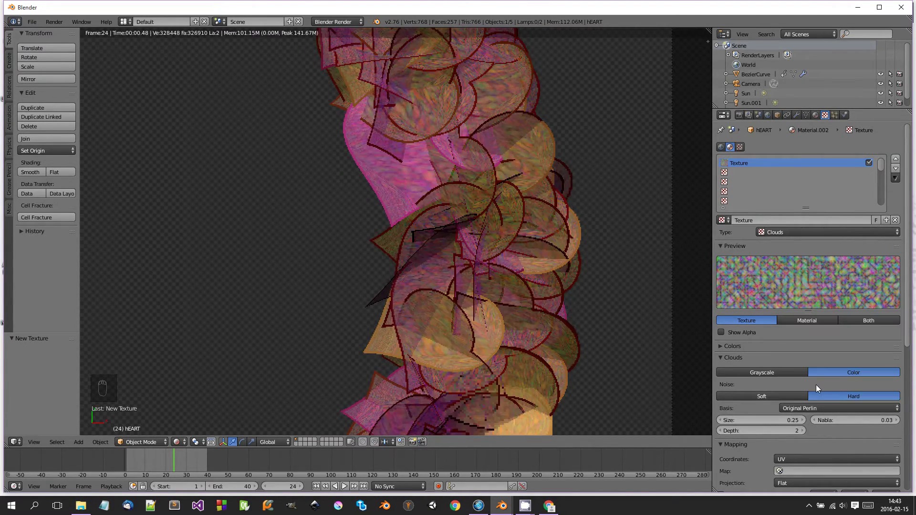
{"action": "left_click", "coordinate": [765, 419]}
{"action": "type", "text": "2."}
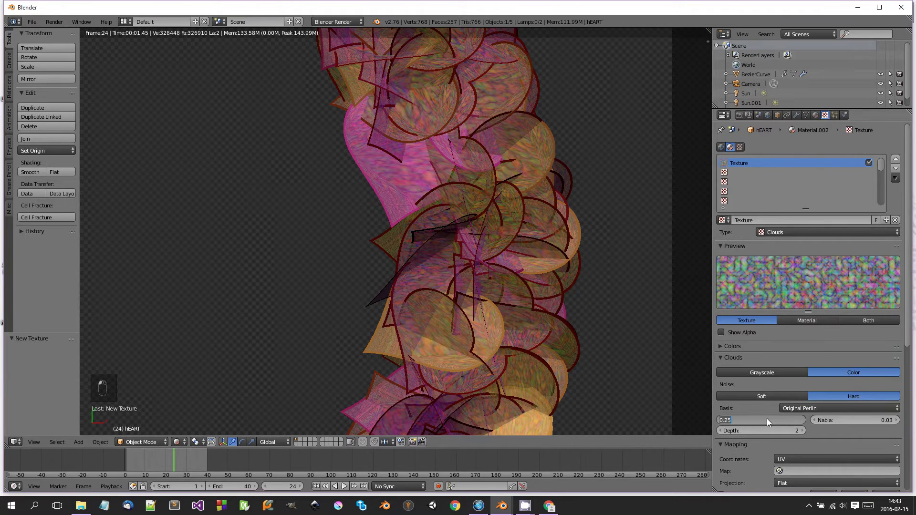
{"action": "key", "text": "Return"}
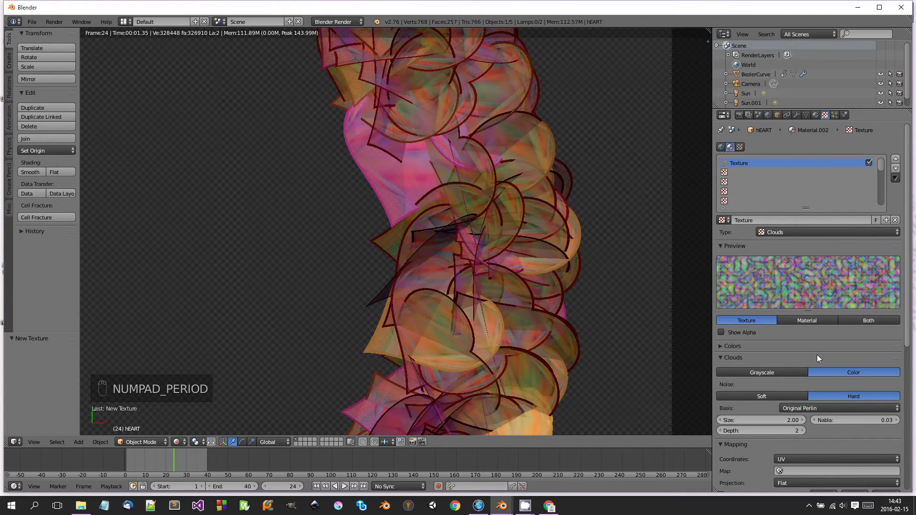
Step: Map the Clouds texture with Object coordinates and set its influence blend type to Add
{"action": "scroll", "coordinate": [817, 353], "scroll_direction": "down", "scroll_amount": 8}
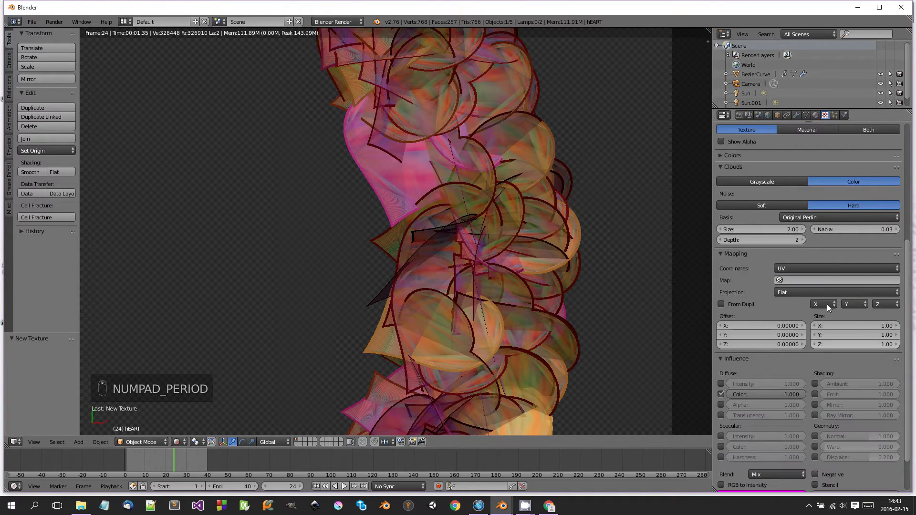
{"action": "left_click", "coordinate": [829, 266]}
{"action": "left_click", "coordinate": [809, 247]}
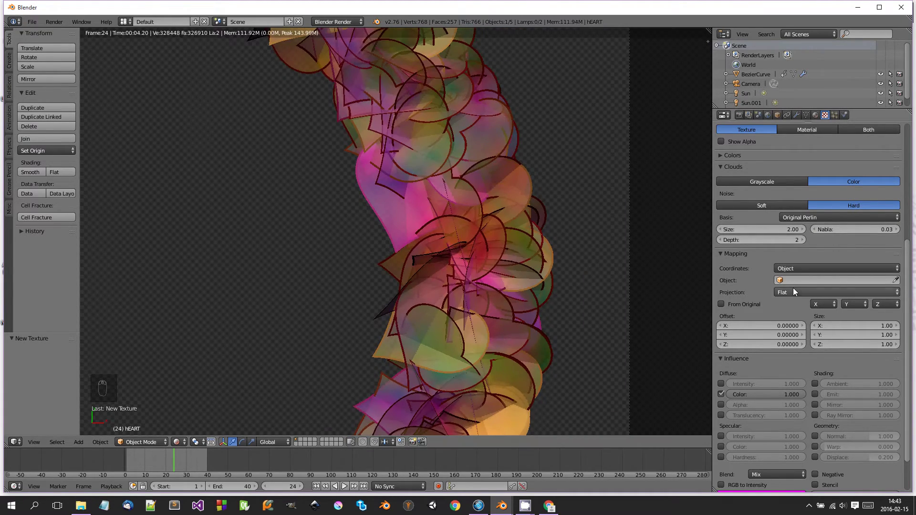
{"action": "left_click", "coordinate": [776, 474]}
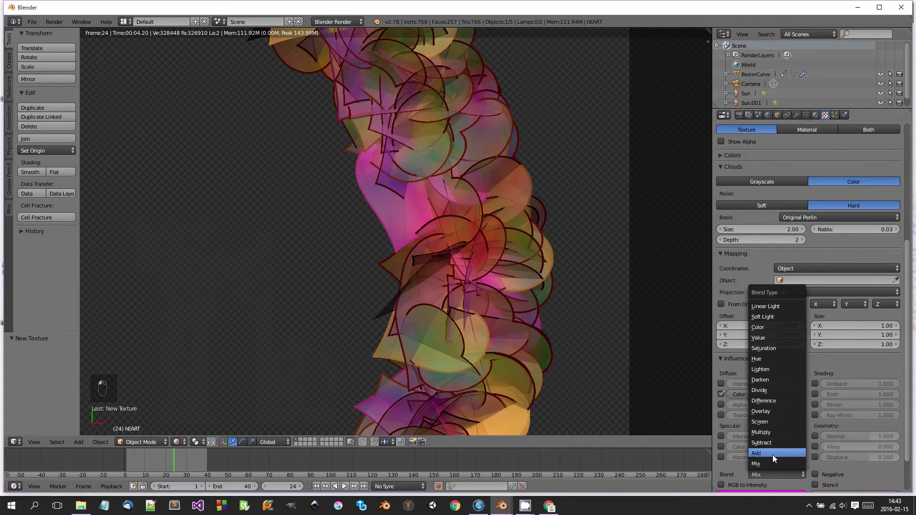
{"action": "left_click", "coordinate": [771, 454]}
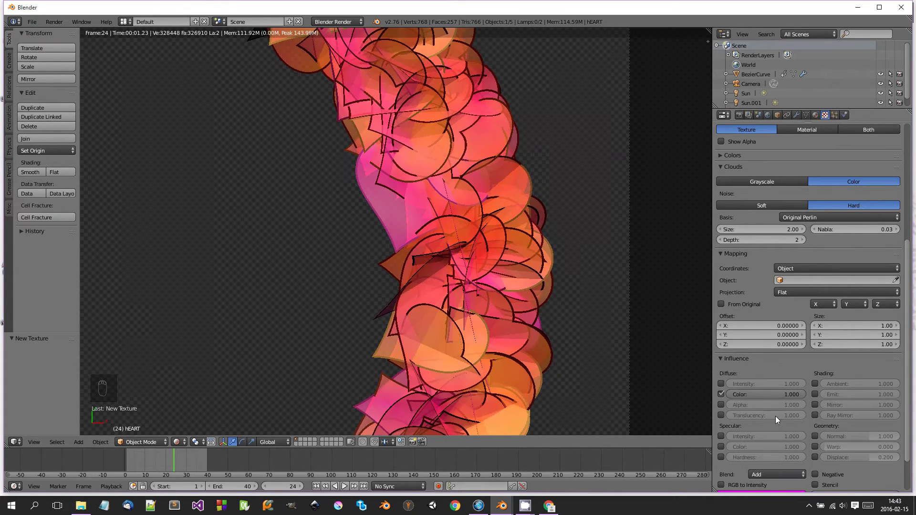
{"action": "scroll", "coordinate": [516, 217], "scroll_direction": "down", "scroll_amount": 2}
{"action": "scroll", "coordinate": [516, 218], "scroll_direction": "up", "scroll_amount": 3}
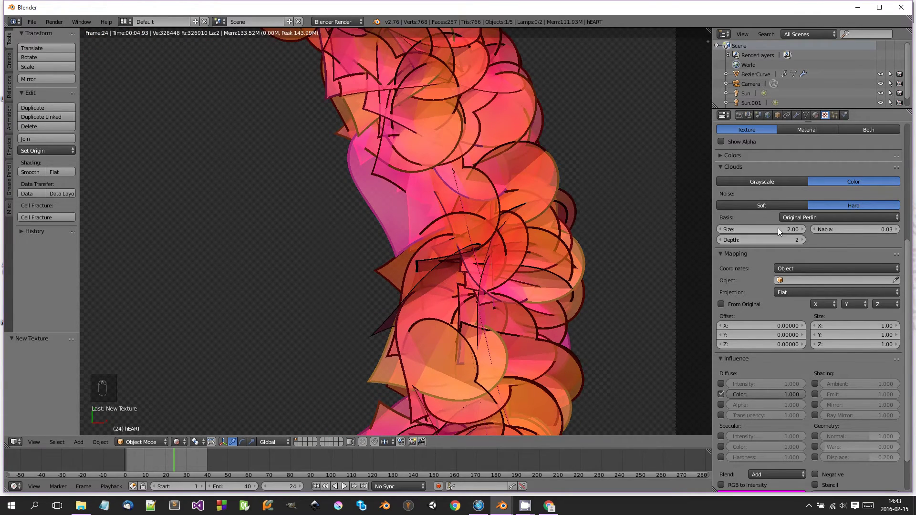
Step: Reduce the Clouds texture's noise size to 0.80 and check the wider heart in the rendered preview
{"action": "left_click_drag", "start_coordinate": [723, 230], "coordinate": [775, 227]}
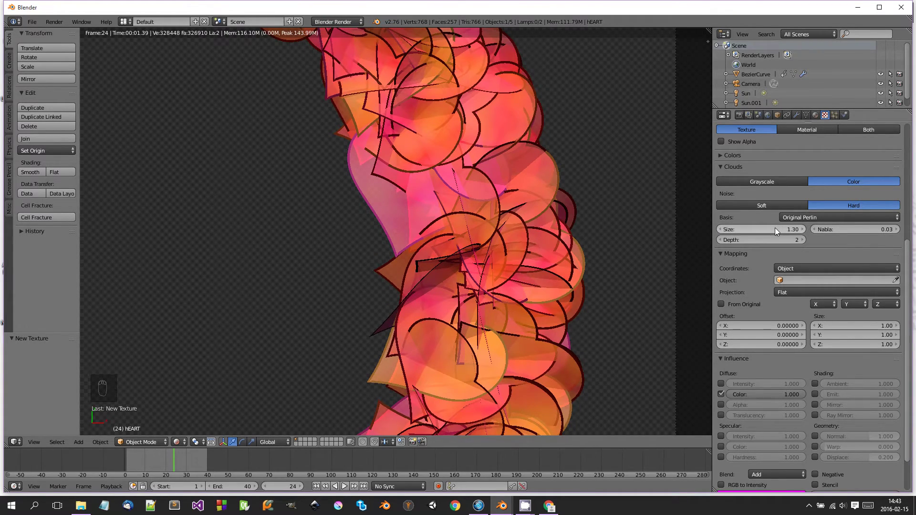
{"action": "left_click", "coordinate": [769, 229]}
{"action": "key", "text": "Return"}
{"action": "left_click_drag", "start_coordinate": [763, 229], "coordinate": [749, 228]}
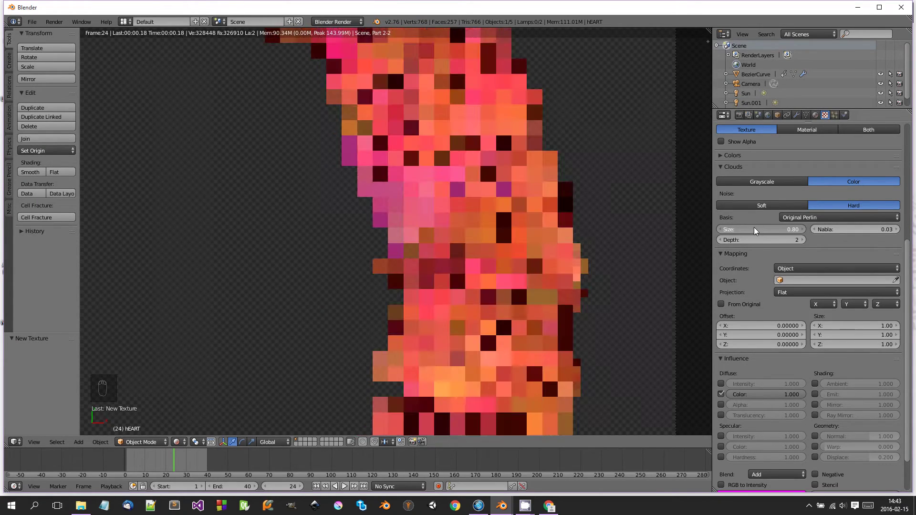
{"action": "scroll", "coordinate": [494, 233], "scroll_direction": "down", "scroll_amount": 4}
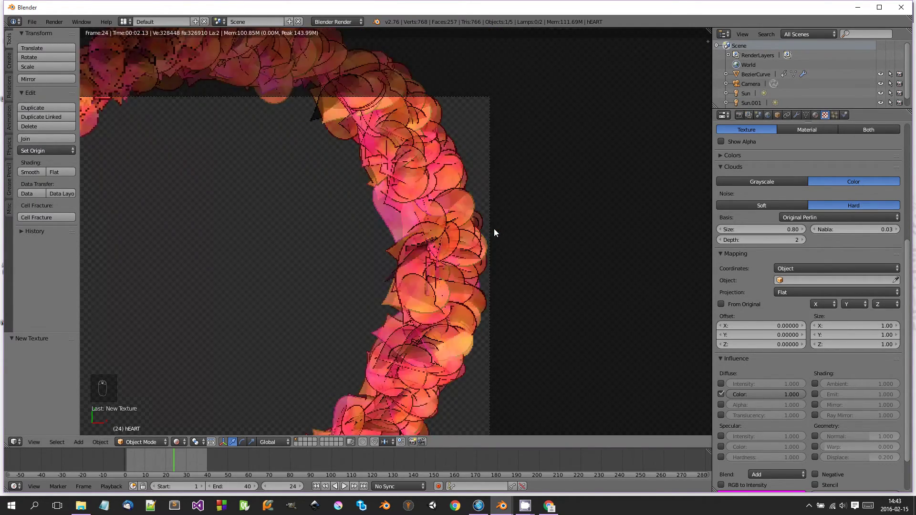
Step: Render the current frame and examine the particle hearts' colors and outlines up close along the large heart
{"action": "scroll", "coordinate": [549, 227], "scroll_direction": "up", "scroll_amount": 3}
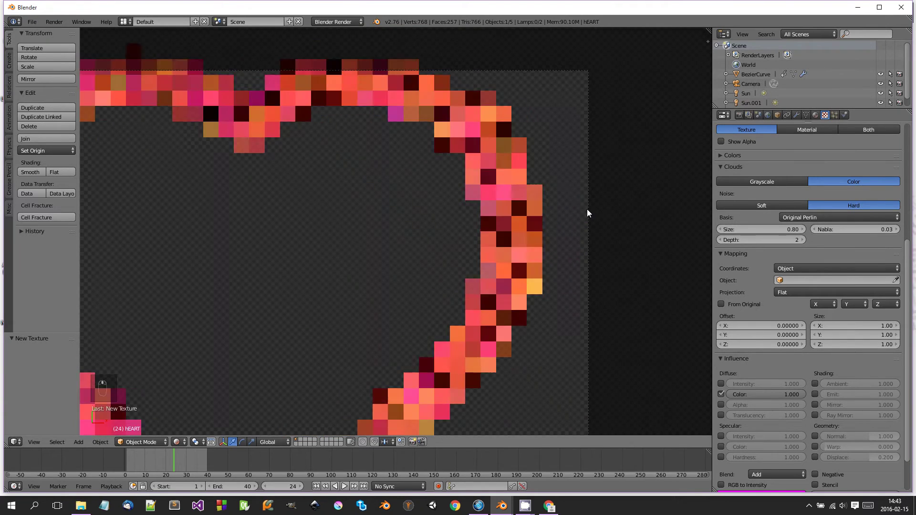
{"action": "scroll", "coordinate": [550, 235], "scroll_direction": "down", "scroll_amount": 3}
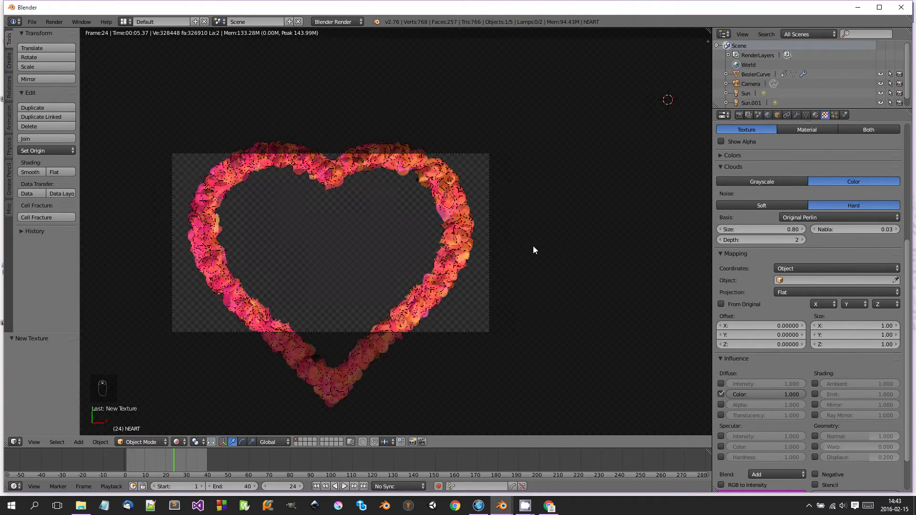
{"action": "key", "text": "F12"}
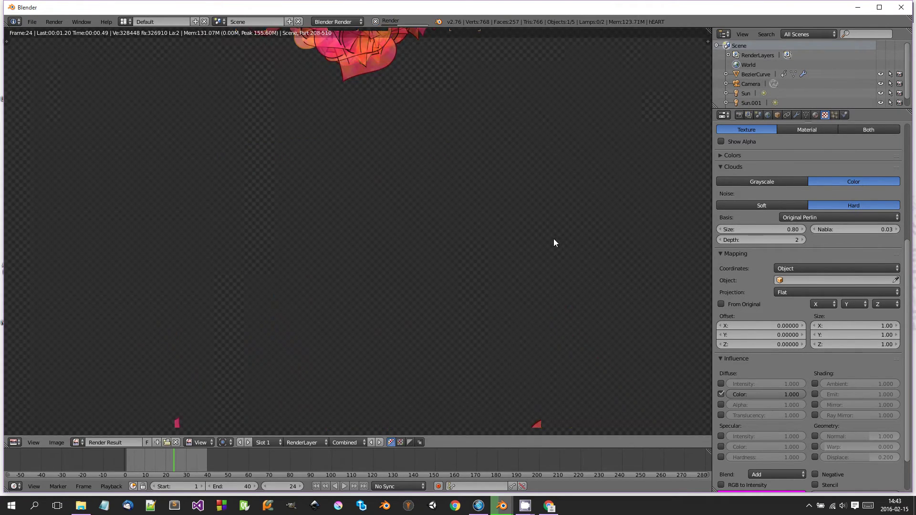
{"action": "scroll", "coordinate": [534, 222], "scroll_direction": "down", "scroll_amount": 2}
{"action": "scroll", "coordinate": [549, 237], "scroll_direction": "up", "scroll_amount": 3}
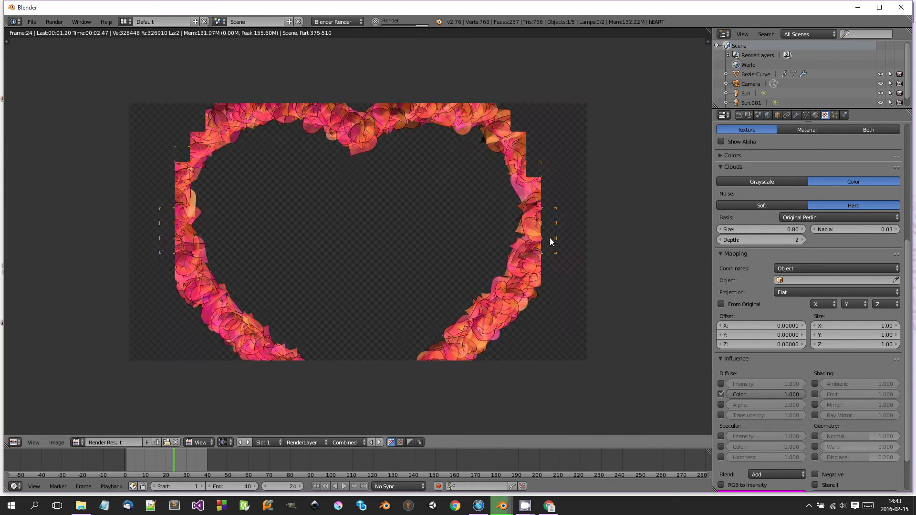
{"action": "middle_click_drag", "start_coordinate": [550, 238], "coordinate": [510, 296]}
{"action": "scroll", "coordinate": [569, 237], "scroll_direction": "up", "scroll_amount": 2}
{"action": "middle_click_drag", "start_coordinate": [490, 205], "coordinate": [551, 312]}
{"action": "scroll", "coordinate": [408, 216], "scroll_direction": "up", "scroll_amount": 5}
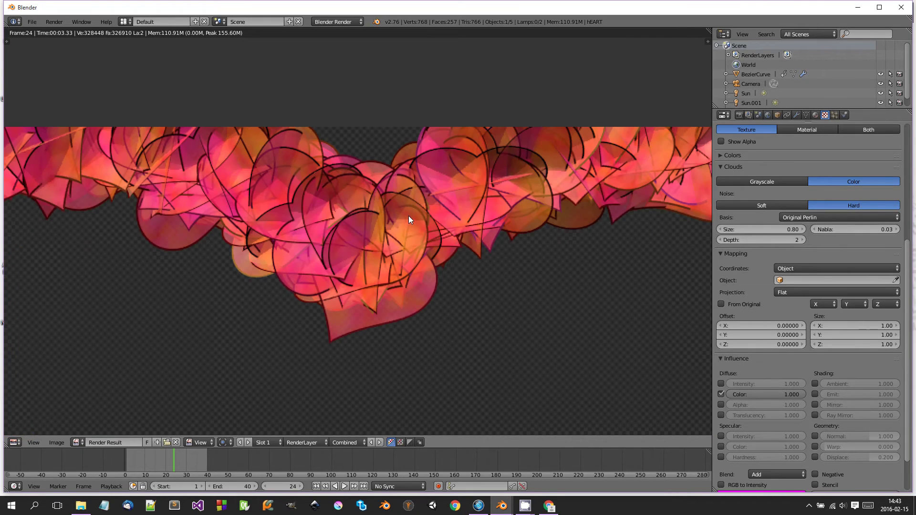
{"action": "scroll", "coordinate": [418, 219], "scroll_direction": "down", "scroll_amount": 5}
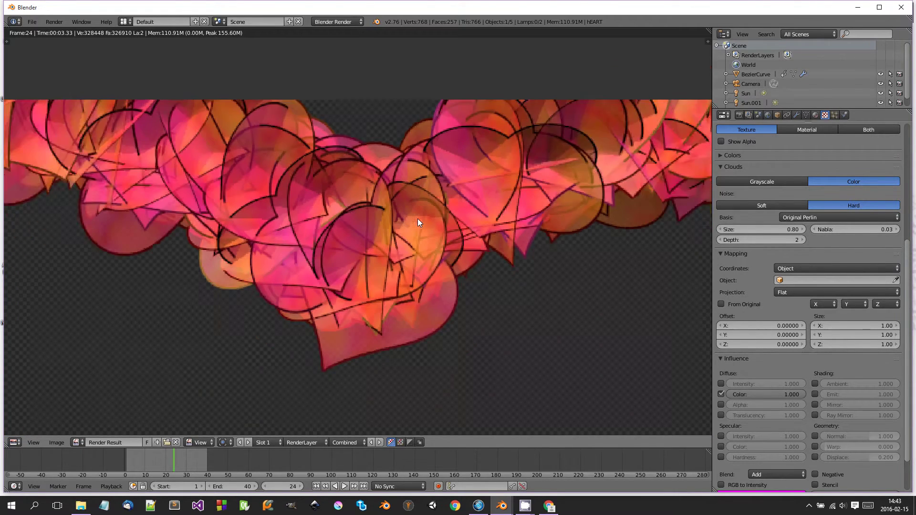
{"action": "scroll", "coordinate": [417, 219], "scroll_direction": "down", "scroll_amount": 3}
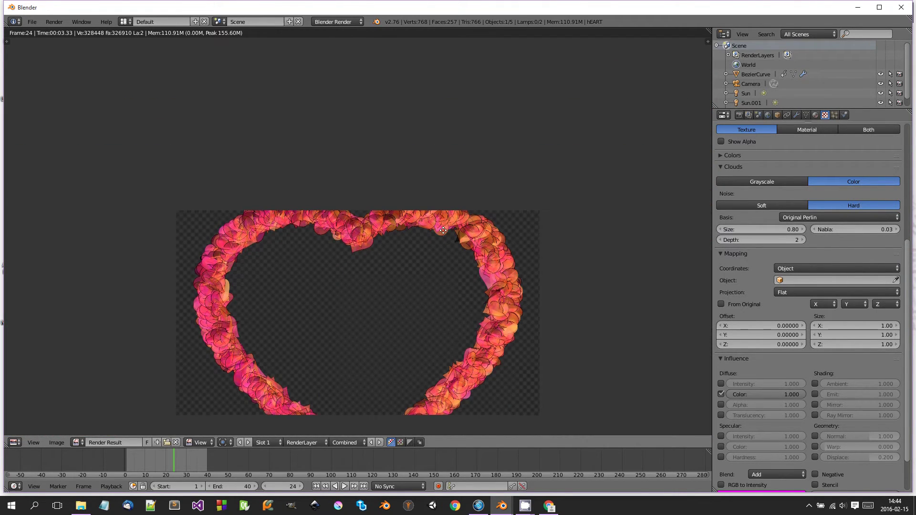
{"action": "middle_click_drag", "start_coordinate": [419, 219], "coordinate": [465, 167]}
{"action": "scroll", "coordinate": [471, 197], "scroll_direction": "up", "scroll_amount": 1}
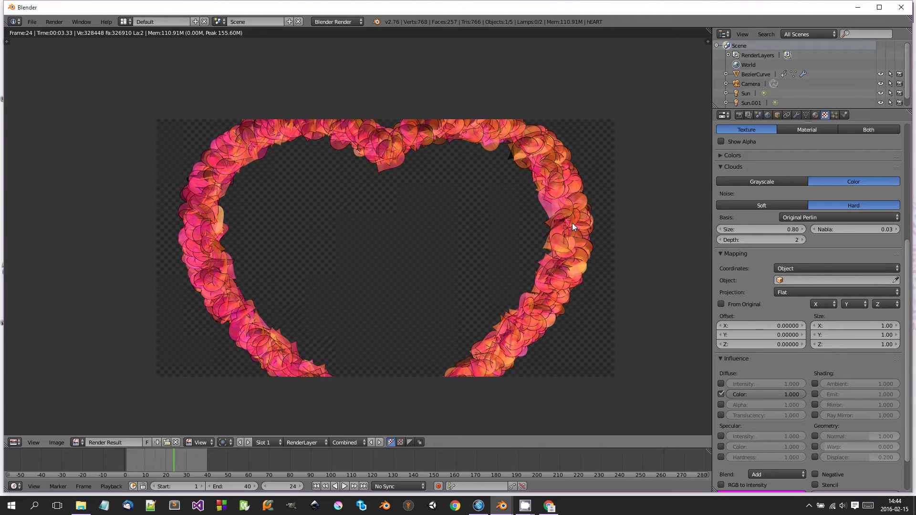
{"action": "middle_click_drag", "start_coordinate": [572, 223], "coordinate": [479, 229]}
{"action": "scroll", "coordinate": [479, 228], "scroll_direction": "up", "scroll_amount": 2}
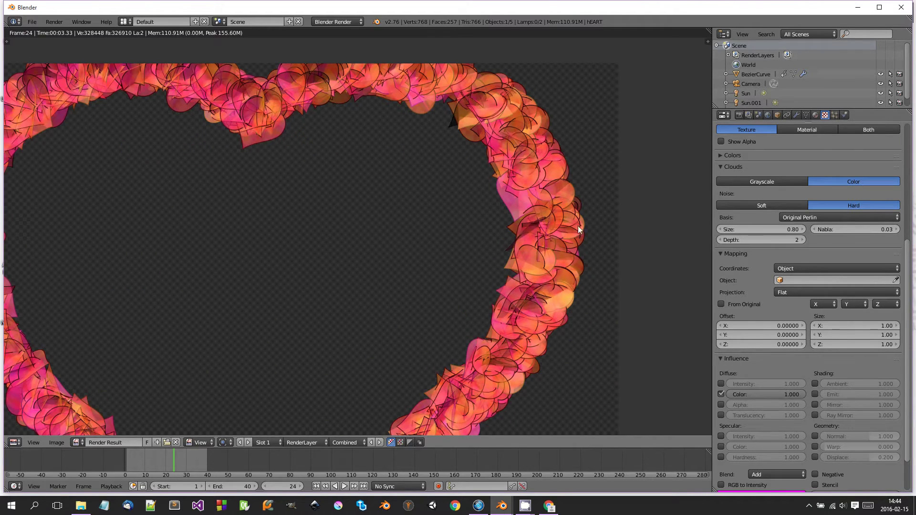
{"action": "middle_click_drag", "start_coordinate": [578, 230], "coordinate": [568, 241]}
Step: Set the Clouds texture's noise size to 2.00, re-render the frame to compare the particle colors, and close the render
{"action": "left_click", "coordinate": [777, 229]}
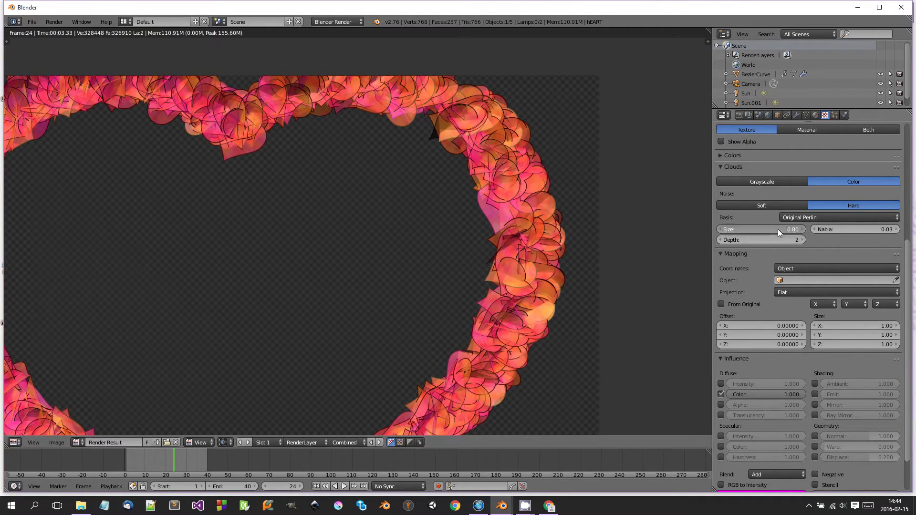
{"action": "type", "text": "2."}
{"action": "key", "text": "Return"}
{"action": "key", "text": "F12"}
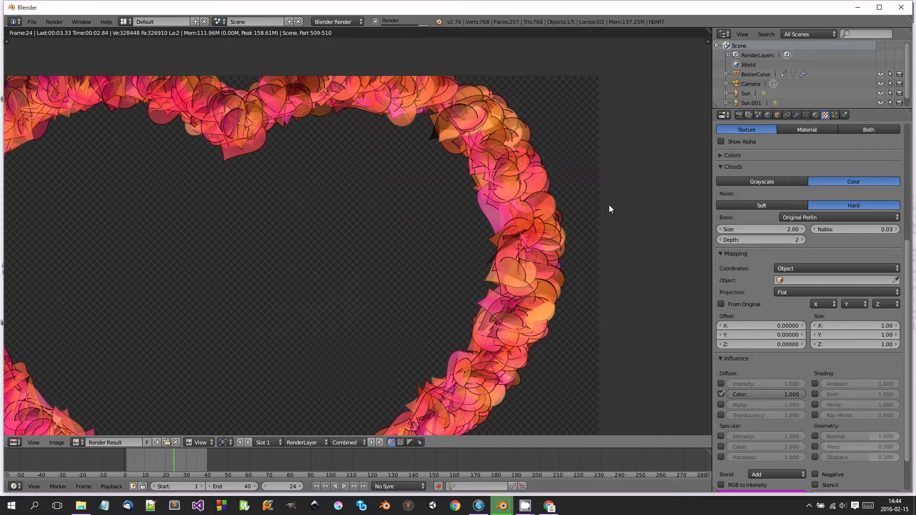
{"action": "scroll", "coordinate": [609, 205], "scroll_direction": "up", "scroll_amount": 4}
{"action": "scroll", "coordinate": [651, 201], "scroll_direction": "down", "scroll_amount": 1}
{"action": "scroll", "coordinate": [651, 204], "scroll_direction": "down", "scroll_amount": 3}
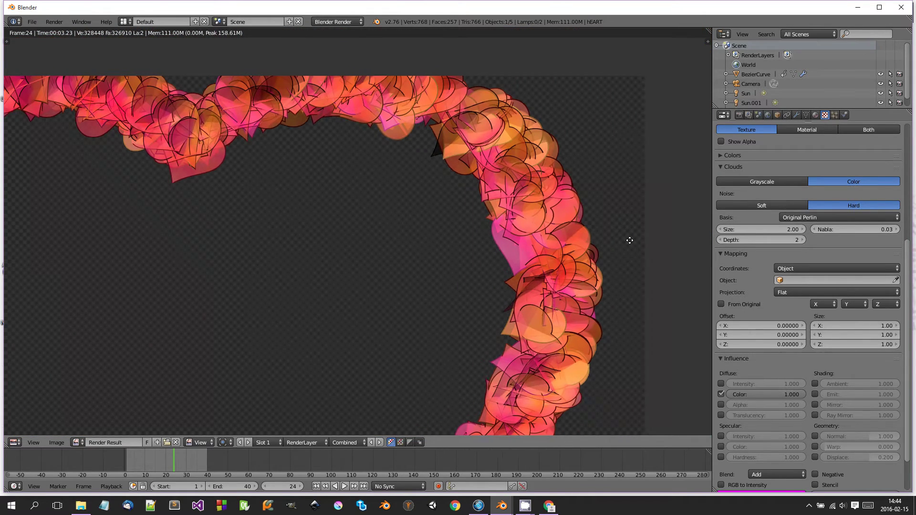
{"action": "key", "text": "Escape"}
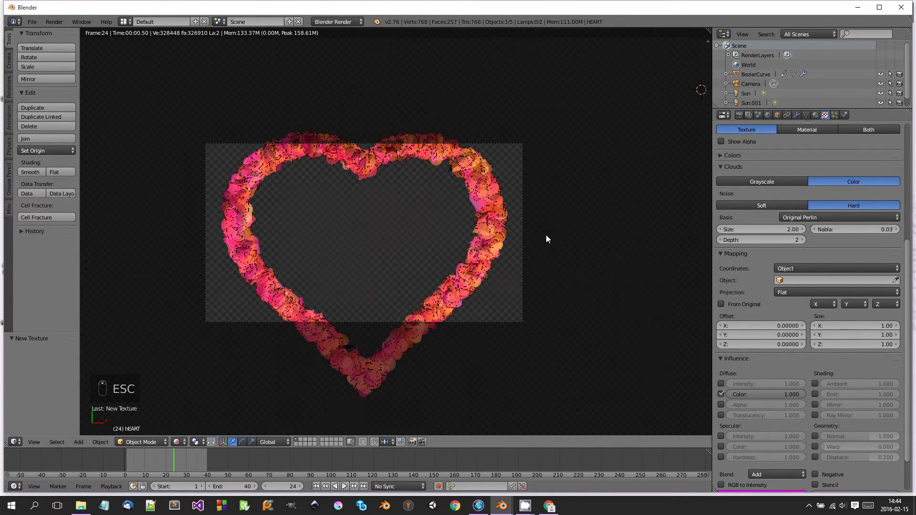
Step: Set the heart material's translucency to 0.045 and switch its specular shader to Toon with smoothness 0.485
{"action": "left_click", "coordinate": [815, 115]}
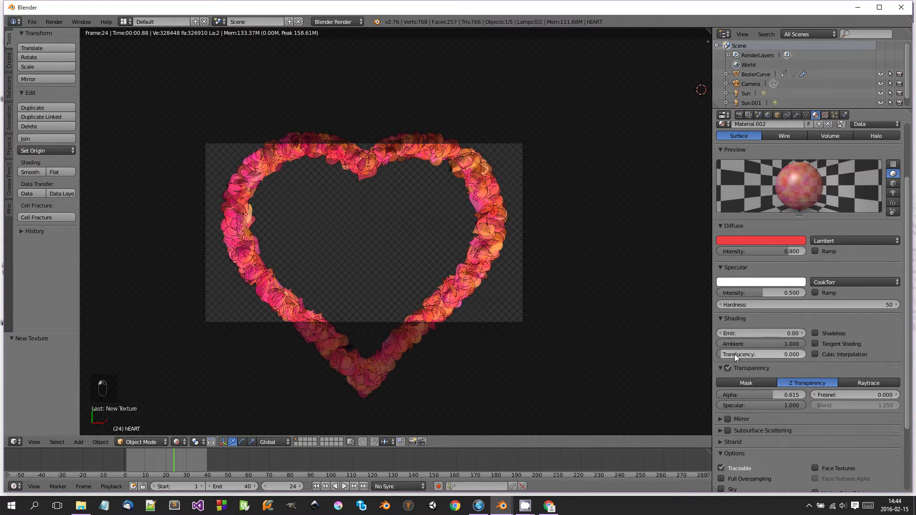
{"action": "left_click_drag", "start_coordinate": [734, 354], "coordinate": [729, 354]}
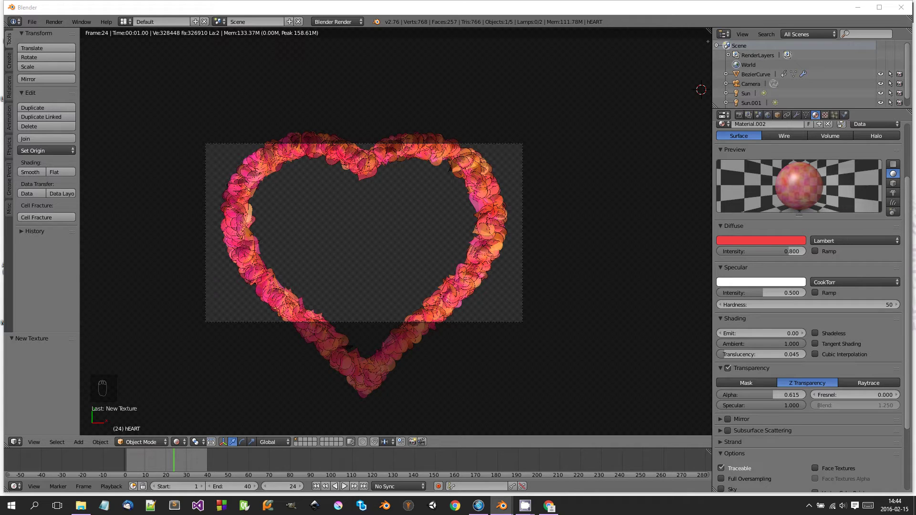
{"action": "left_click", "coordinate": [851, 282]}
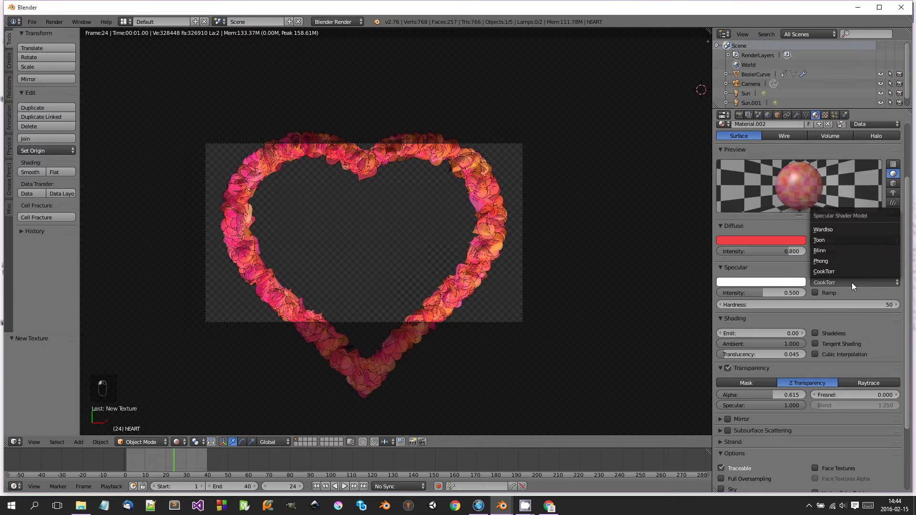
{"action": "left_click", "coordinate": [825, 240]}
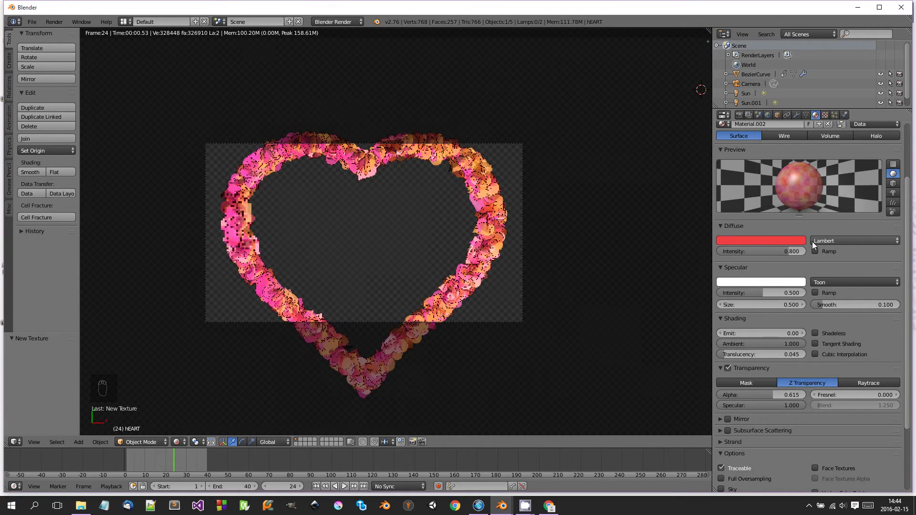
{"action": "scroll", "coordinate": [560, 250], "scroll_direction": "up", "scroll_amount": 2}
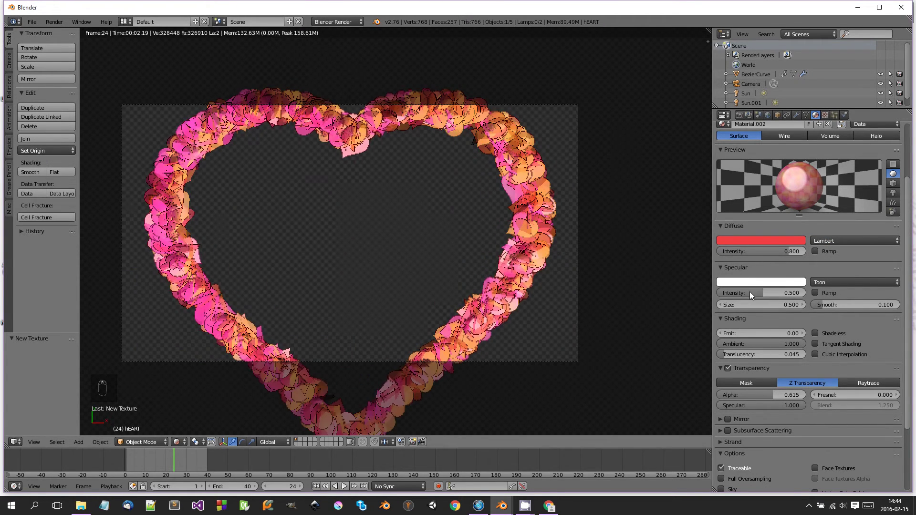
{"action": "left_click_drag", "start_coordinate": [826, 304], "coordinate": [857, 304]}
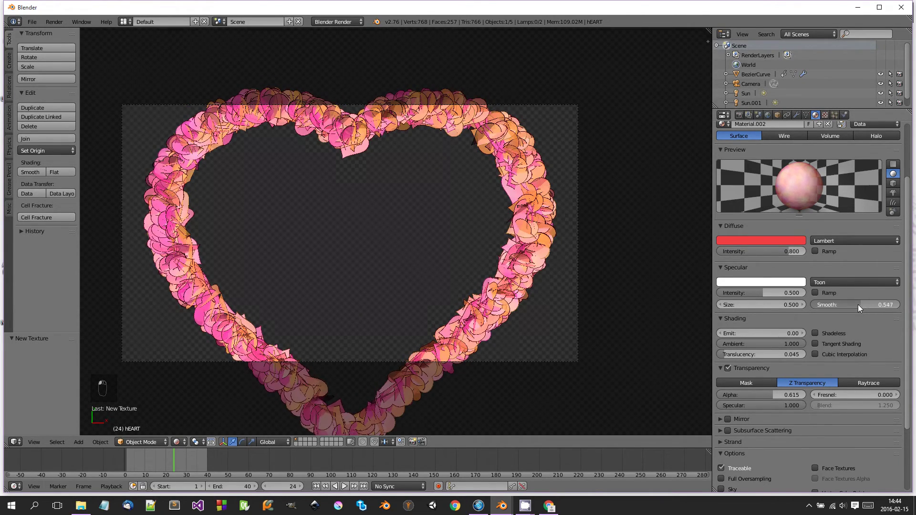
{"action": "left_click", "coordinate": [743, 303]}
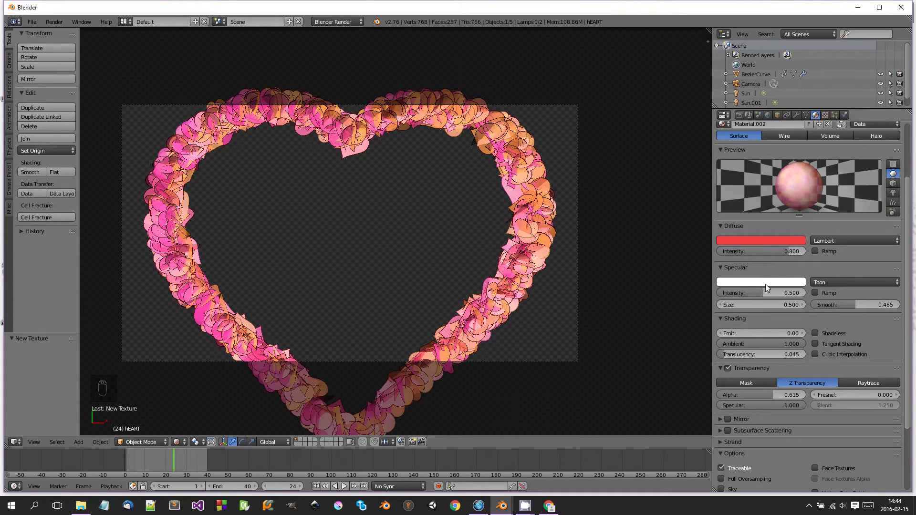
Step: Give the Toon specular a light yellow-orange color with intensity 0.628 and smoothness 0.296
{"action": "left_click", "coordinate": [765, 283]}
{"action": "left_click", "coordinate": [745, 201]}
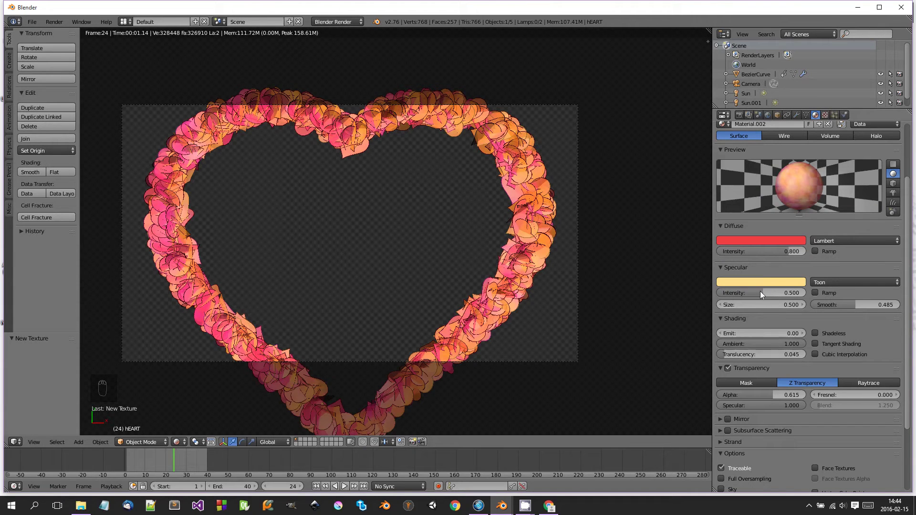
{"action": "left_click_drag", "start_coordinate": [760, 292], "coordinate": [770, 291]}
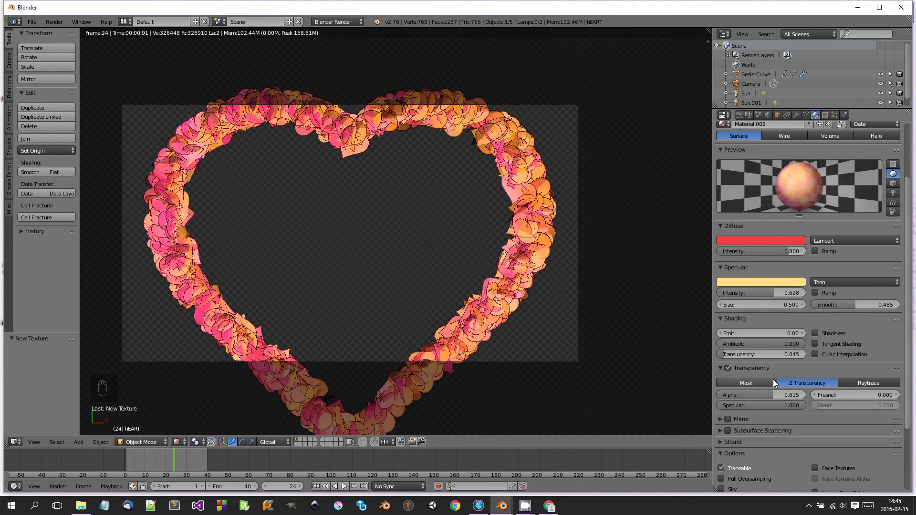
{"action": "scroll", "coordinate": [771, 380], "scroll_direction": "down", "scroll_amount": 1}
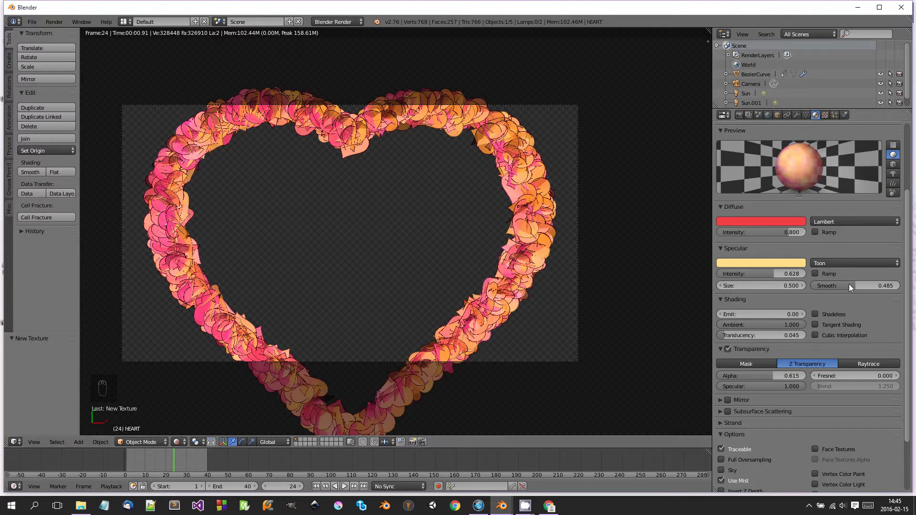
{"action": "left_click_drag", "start_coordinate": [846, 283], "coordinate": [830, 282]}
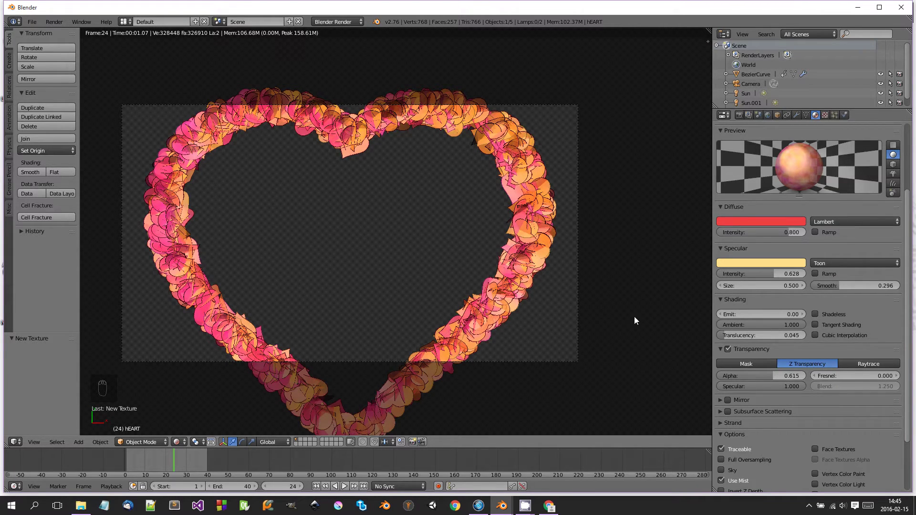
Step: Set the material's alpha to 0.464 and its shading to translucency 0.570 with emit 0.00
{"action": "left_click_drag", "start_coordinate": [771, 375], "coordinate": [759, 376]}
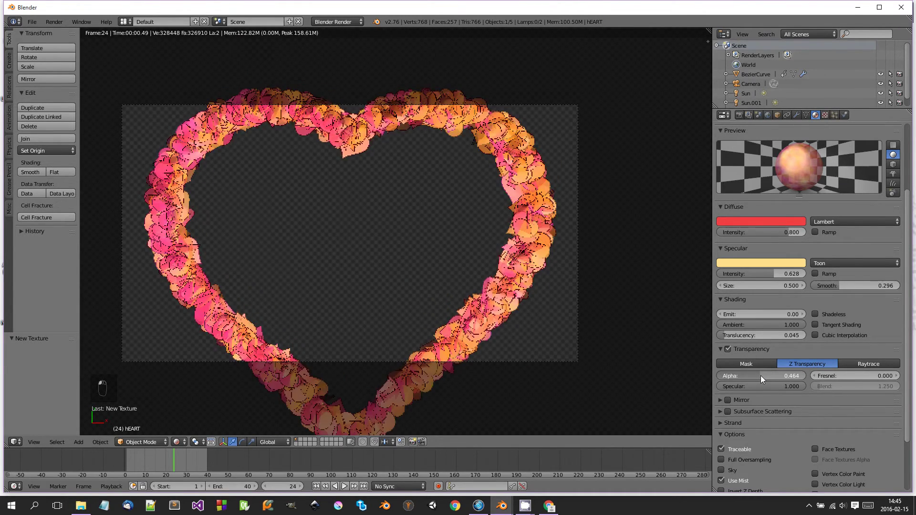
{"action": "scroll", "coordinate": [543, 317], "scroll_direction": "up", "scroll_amount": 1}
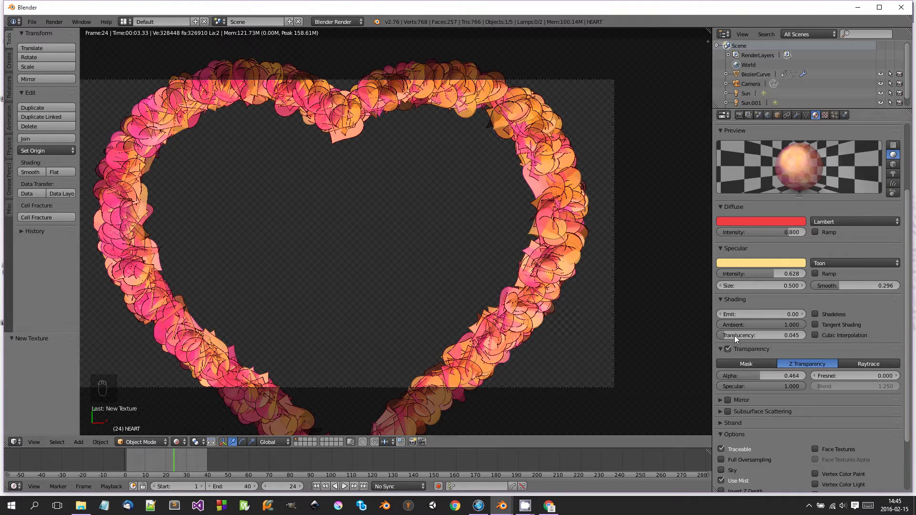
{"action": "left_click_drag", "start_coordinate": [734, 336], "coordinate": [797, 335]}
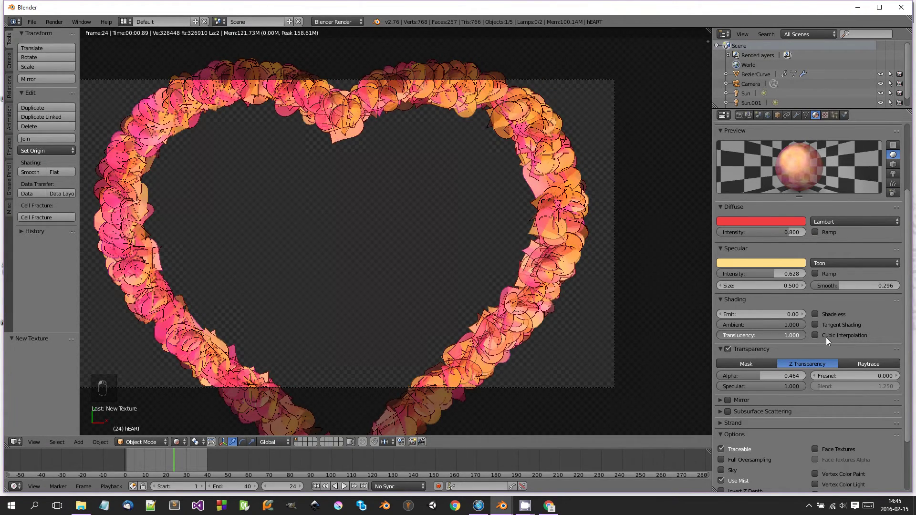
{"action": "mouse_move", "coordinate": [781, 335]}
{"action": "left_mouse_down"}
{"action": "mouse_move", "coordinate": [761, 334]}
{"action": "mouse_move", "coordinate": [744, 307]}
{"action": "mouse_move", "coordinate": [782, 317]}
{"action": "left_mouse_up"}
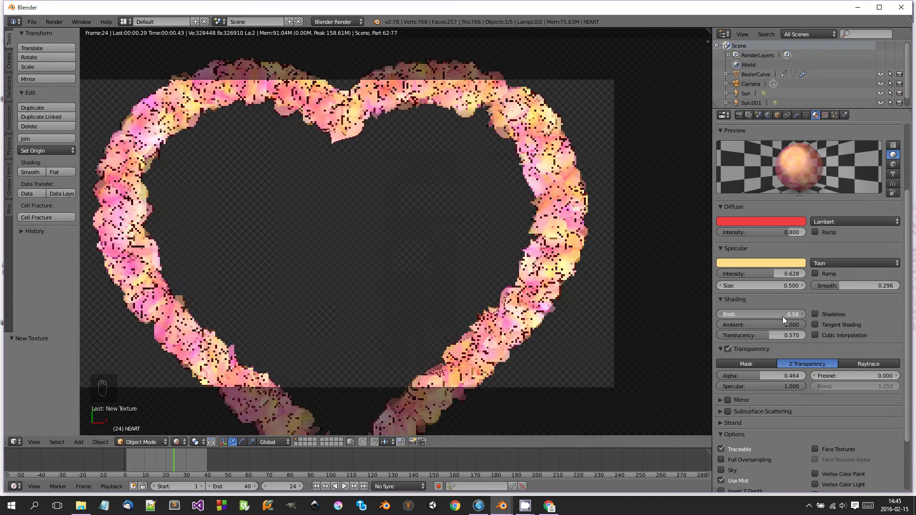
{"action": "left_click_drag", "start_coordinate": [719, 312], "coordinate": [703, 312]}
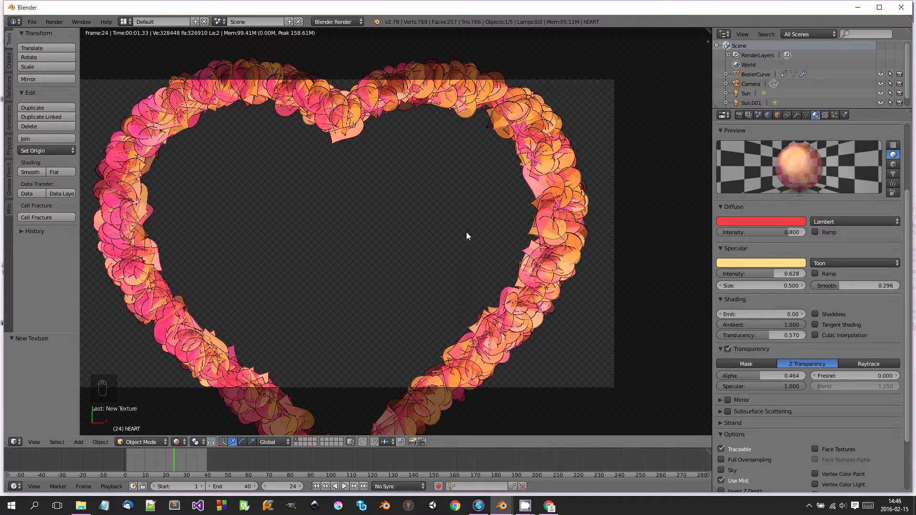
Step: Set the transparency's specular value to 0.168 and check the particles in the rendered preview
{"action": "left_click_drag", "start_coordinate": [794, 385], "coordinate": [772, 384]}
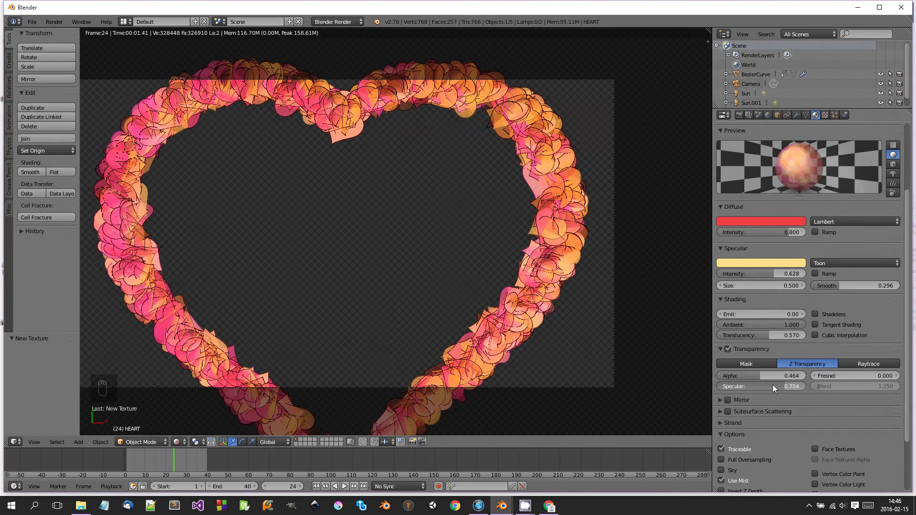
{"action": "left_click_drag", "start_coordinate": [772, 384], "coordinate": [706, 378]}
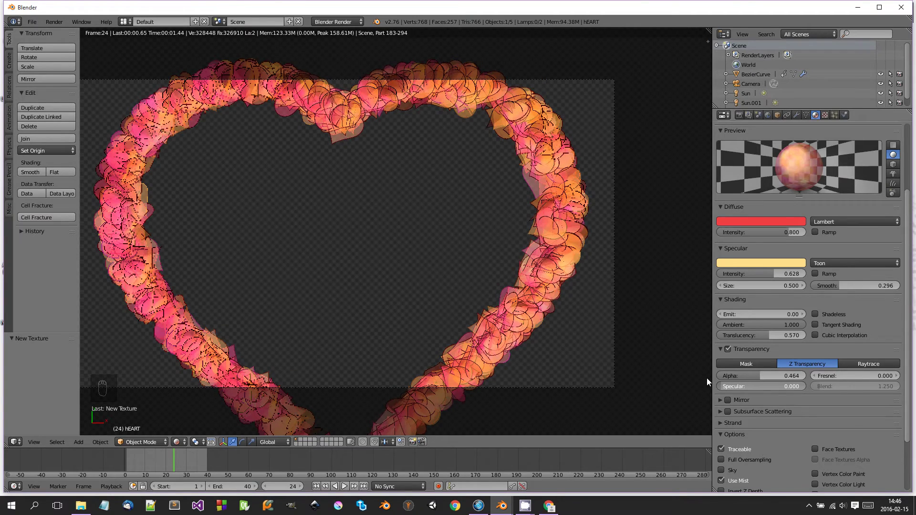
{"action": "left_click_drag", "start_coordinate": [710, 378], "coordinate": [722, 377]}
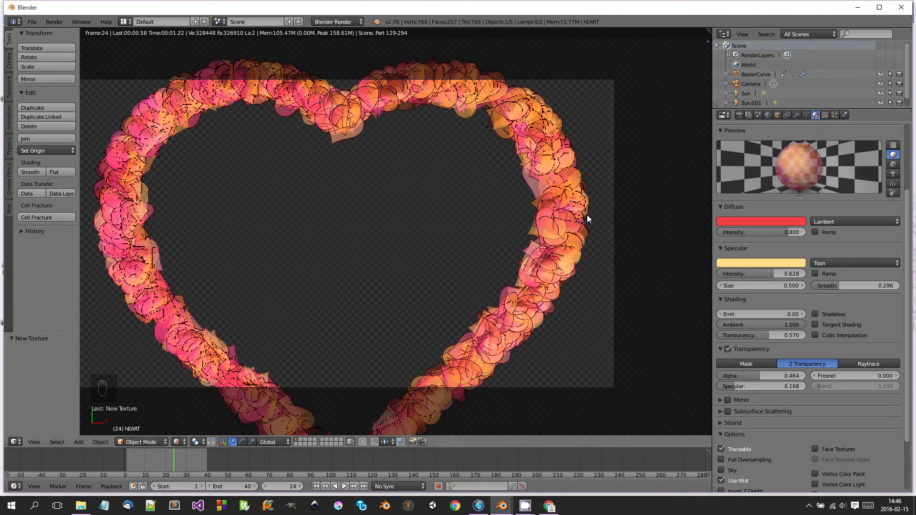
{"action": "scroll", "coordinate": [586, 217], "scroll_direction": "up", "scroll_amount": 2}
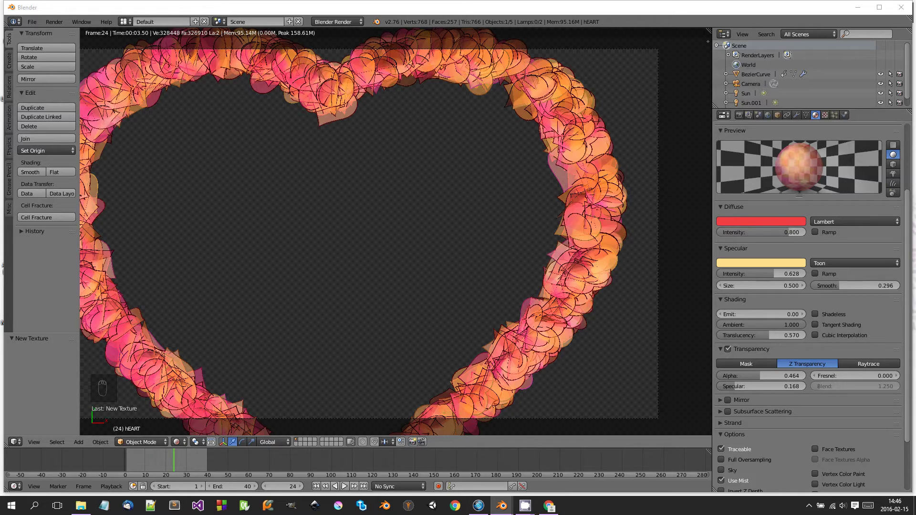
Step: Set the Clouds texture's noise size back to 0.80
{"action": "left_click", "coordinate": [825, 115]}
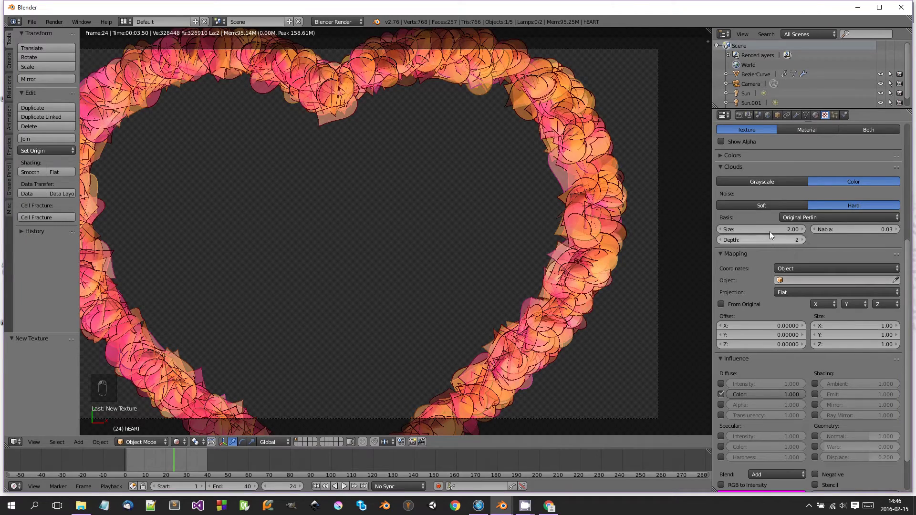
{"action": "left_click_drag", "start_coordinate": [750, 229], "coordinate": [738, 231]}
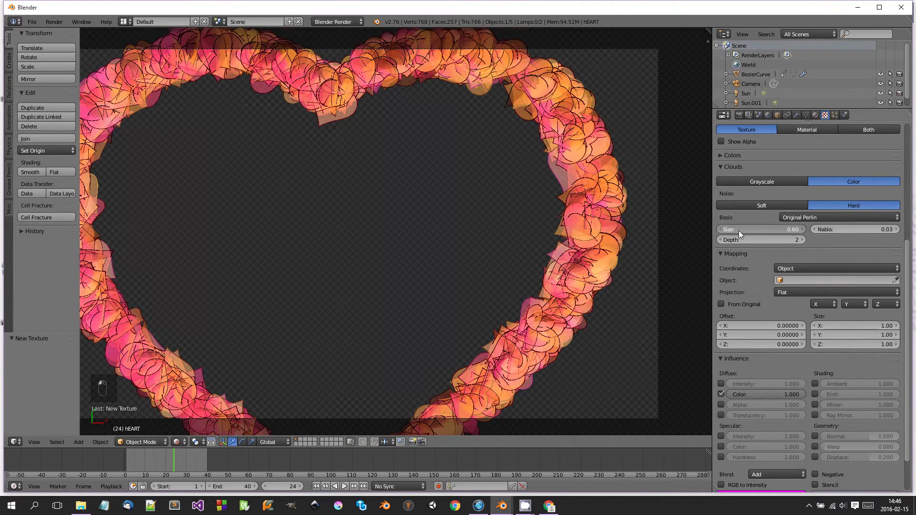
{"action": "left_click", "coordinate": [802, 229]}
{"action": "left_click", "coordinate": [803, 230]}
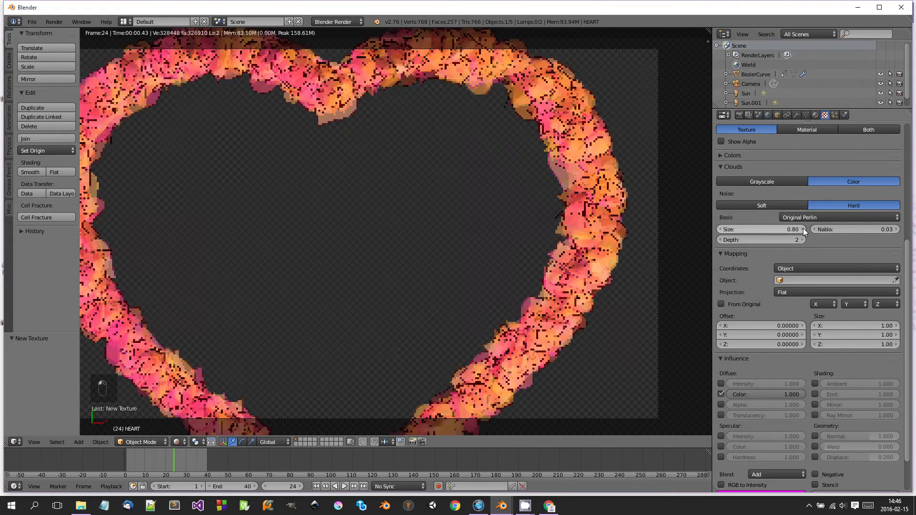
Step: Set the Clouds texture size to 0.90
{"action": "left_click", "coordinate": [803, 229]}
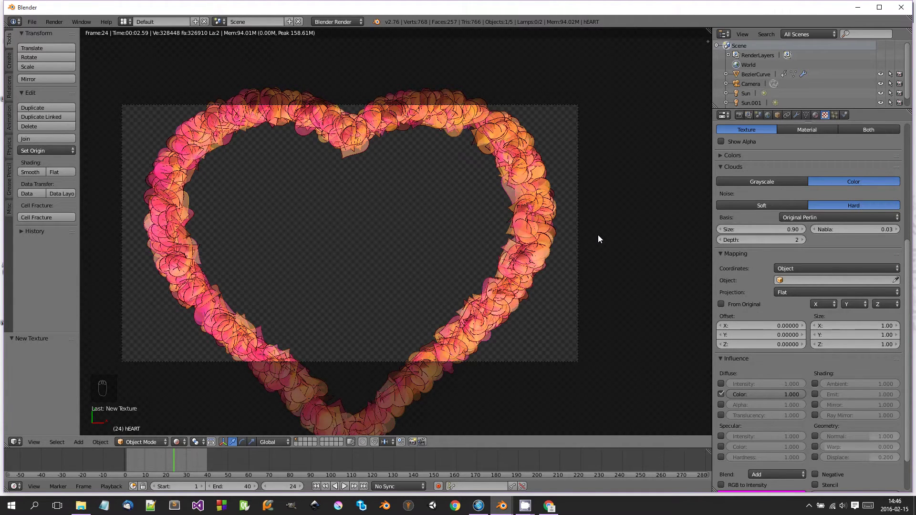
{"action": "scroll", "coordinate": [597, 235], "scroll_direction": "up", "scroll_amount": 1}
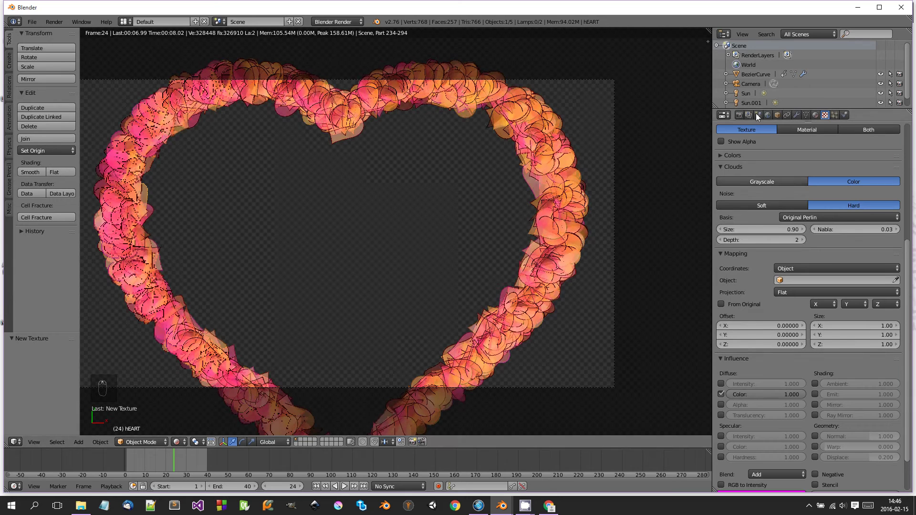
Step: Create a folder named pARTICLES_hEART inside Heart_tutorial and set it as the render output folder
{"action": "left_click", "coordinate": [739, 115]}
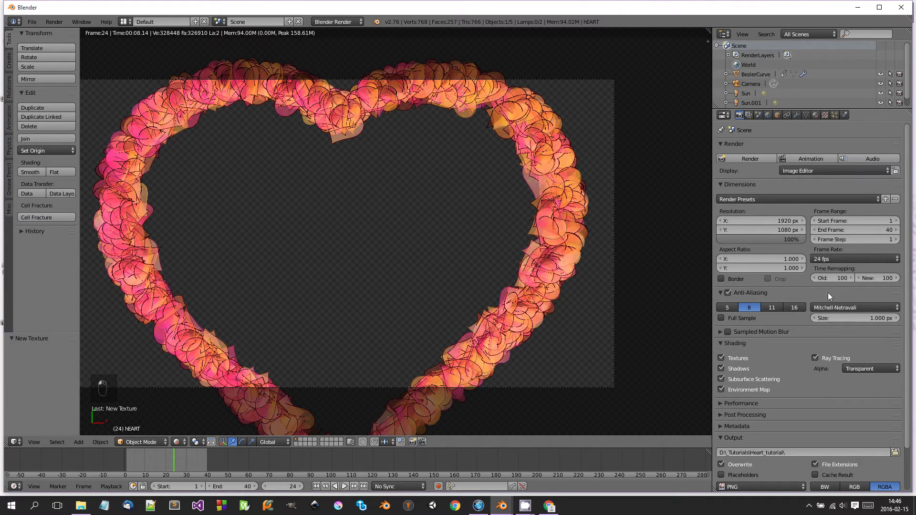
{"action": "scroll", "coordinate": [828, 293], "scroll_direction": "down", "scroll_amount": 3}
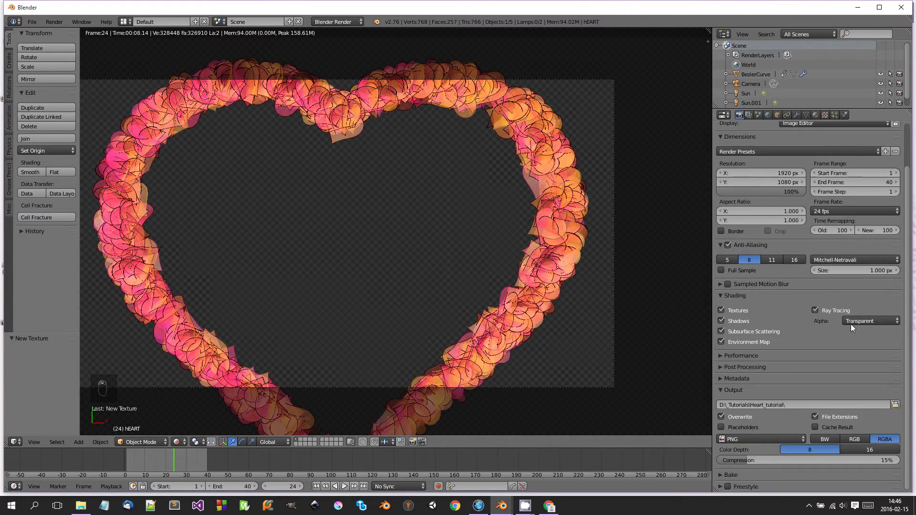
{"action": "left_click", "coordinate": [894, 405]}
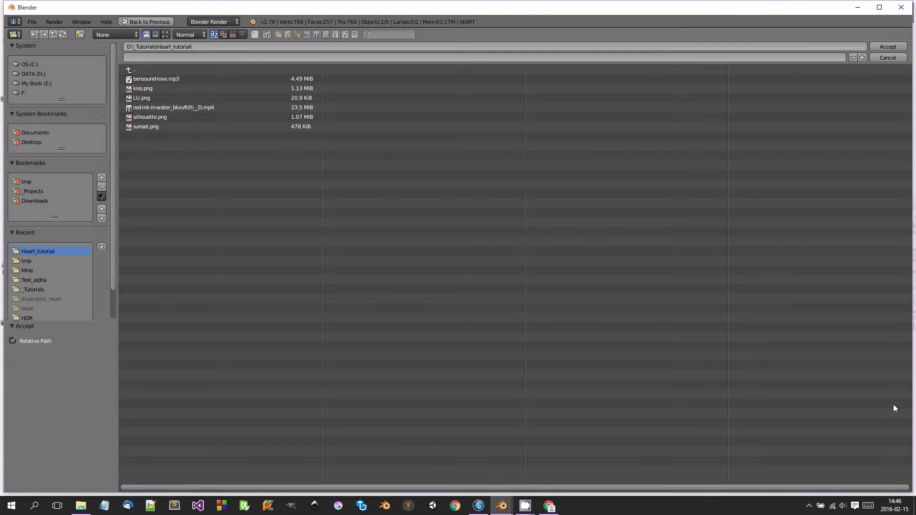
{"action": "left_click", "coordinate": [80, 35]}
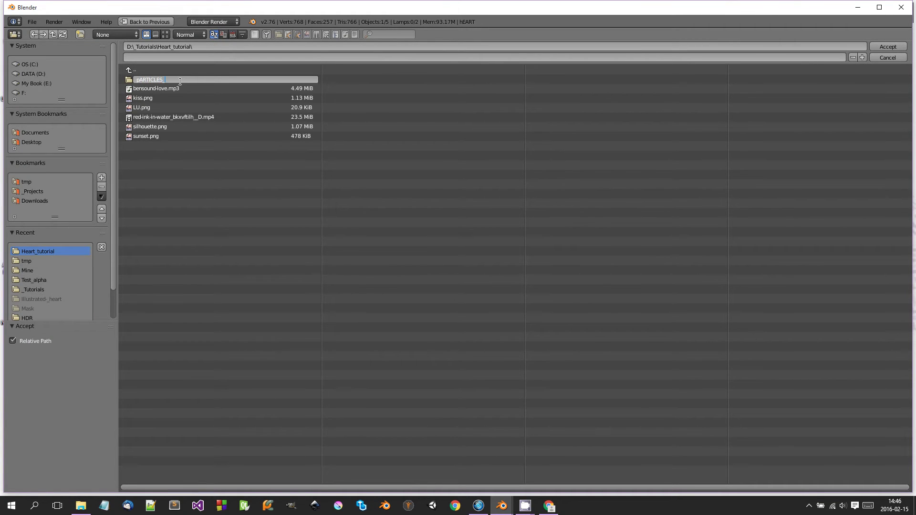
{"action": "type", "text": "pARTICLES_hEART"}
{"action": "key", "text": "Return"}
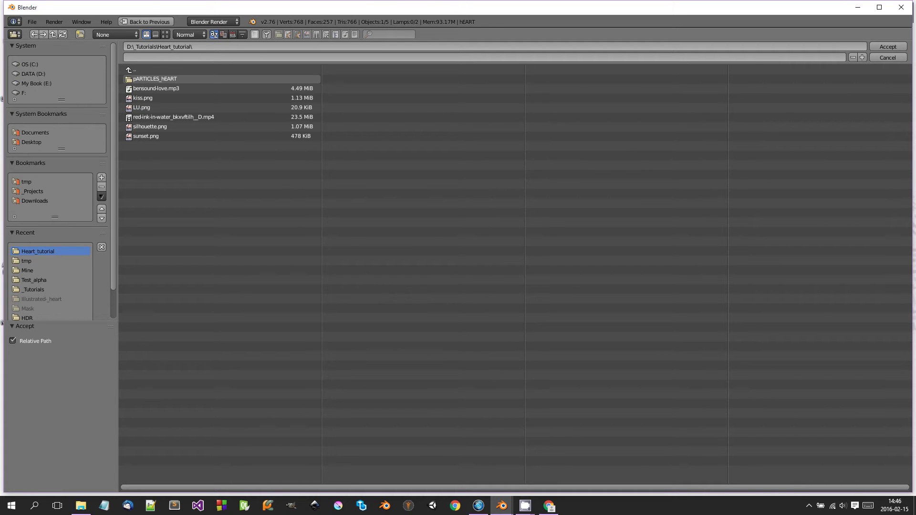
{"action": "left_click", "coordinate": [176, 79]}
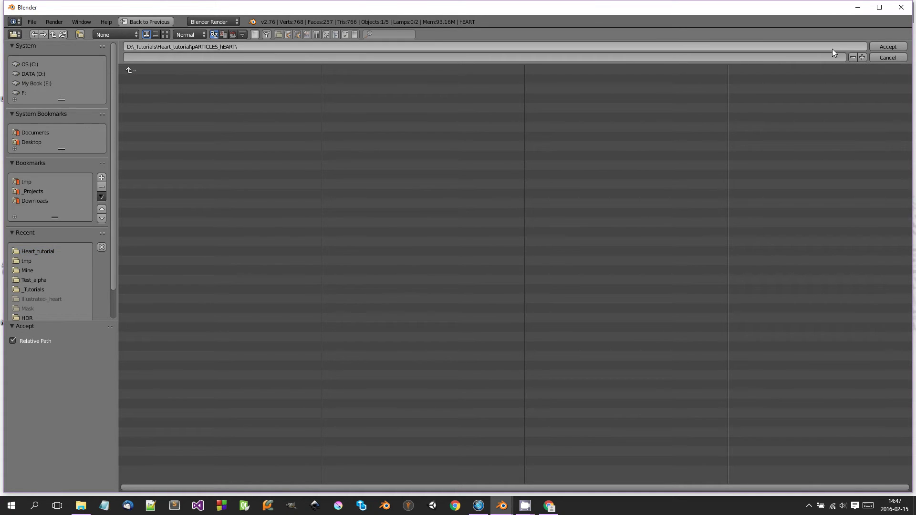
{"action": "left_click", "coordinate": [888, 47]}
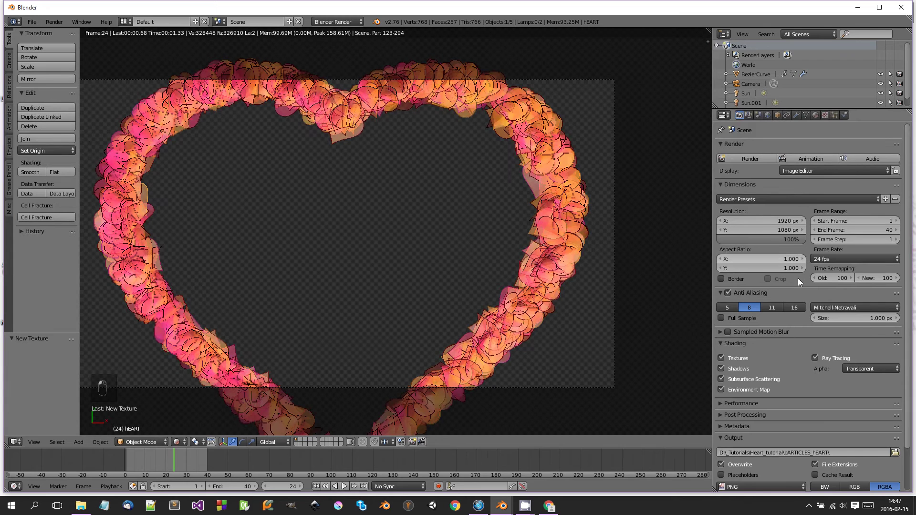
Step: Set the PNG output's color depth to 16 and render the full animation of the particle heart
{"action": "scroll", "coordinate": [798, 279], "scroll_direction": "down", "scroll_amount": 3}
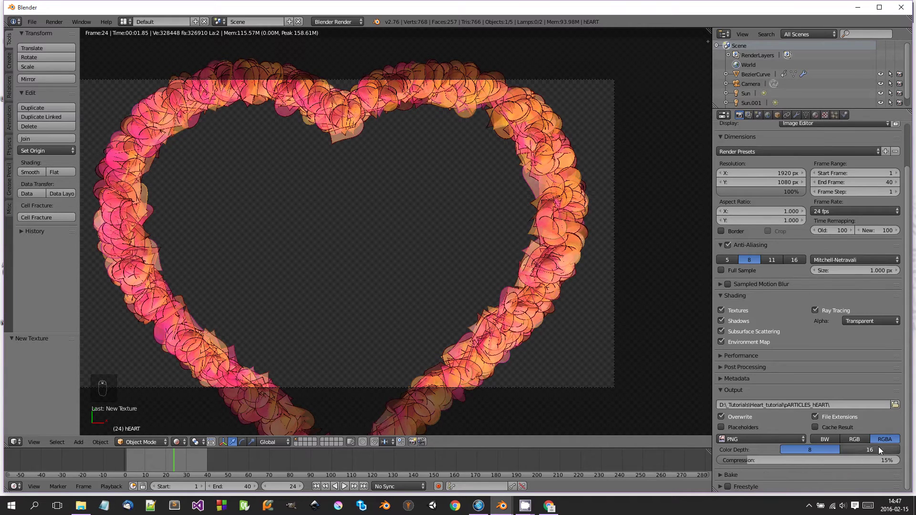
{"action": "left_click", "coordinate": [878, 451]}
{"action": "scroll", "coordinate": [820, 167], "scroll_direction": "up", "scroll_amount": 3}
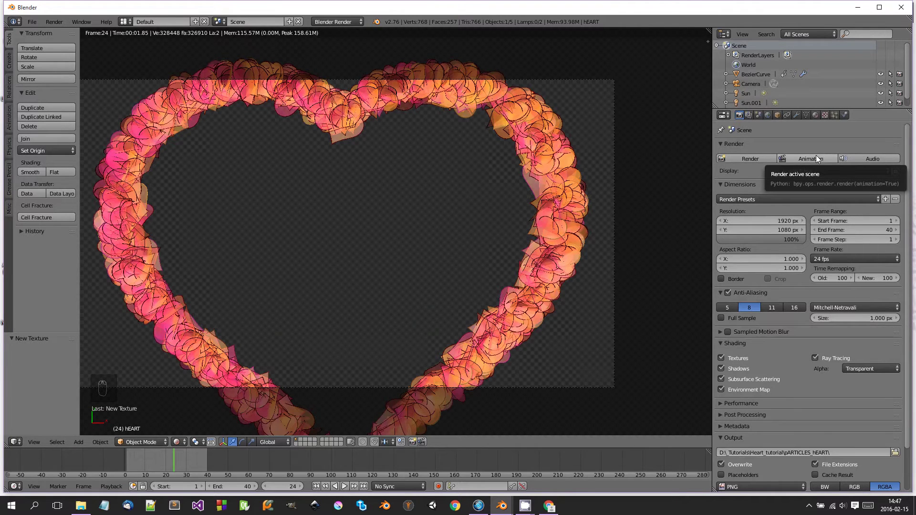
{"action": "left_click", "coordinate": [815, 157]}
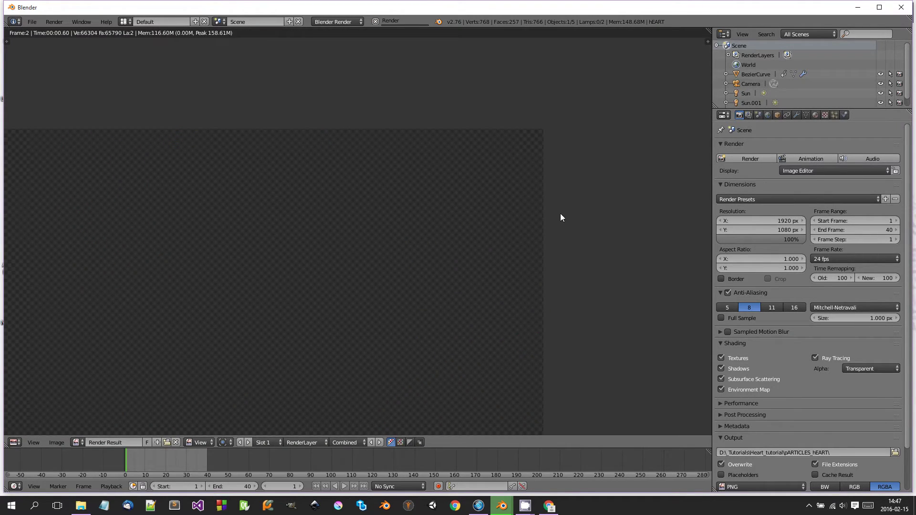
{"action": "scroll", "coordinate": [527, 222], "scroll_direction": "down", "scroll_amount": 5}
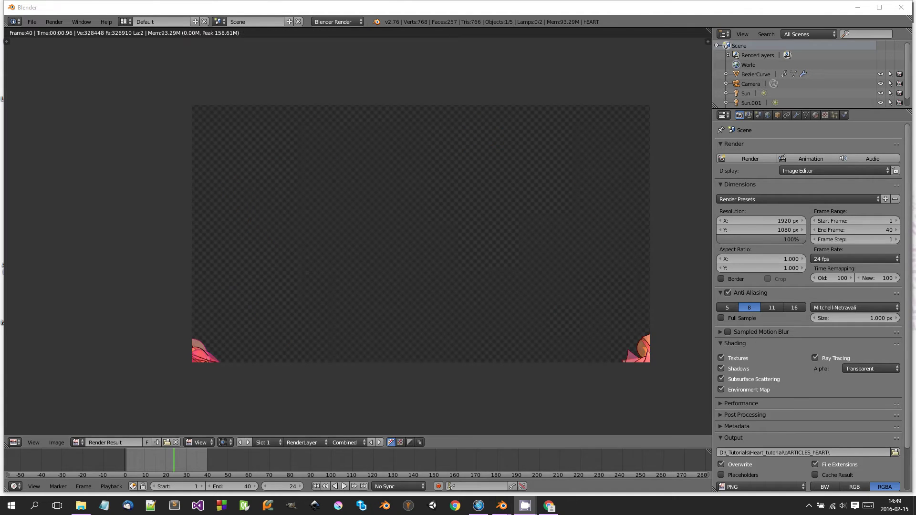
{"action": "key", "text": "Escape"}
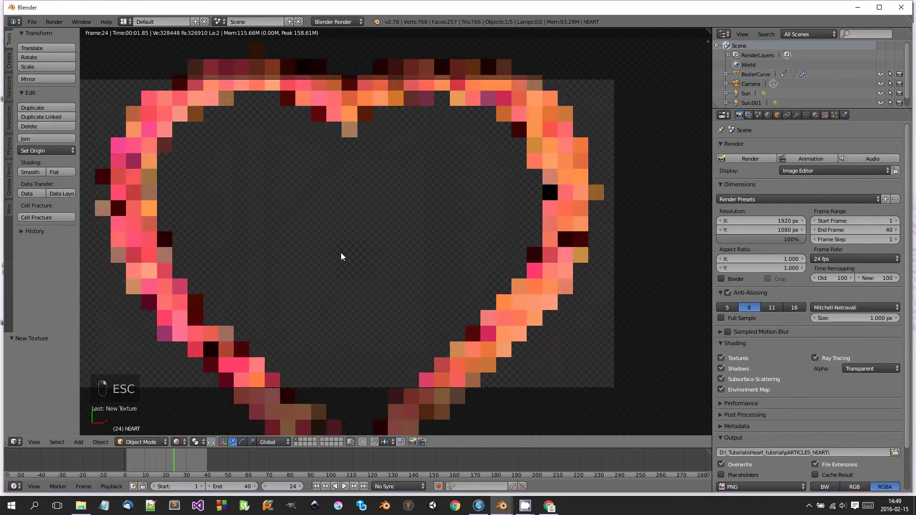
Step: Leave rendered shading, select the large heart outline and disable its particle system in the viewport and render
{"action": "key", "text": "shift+z"}
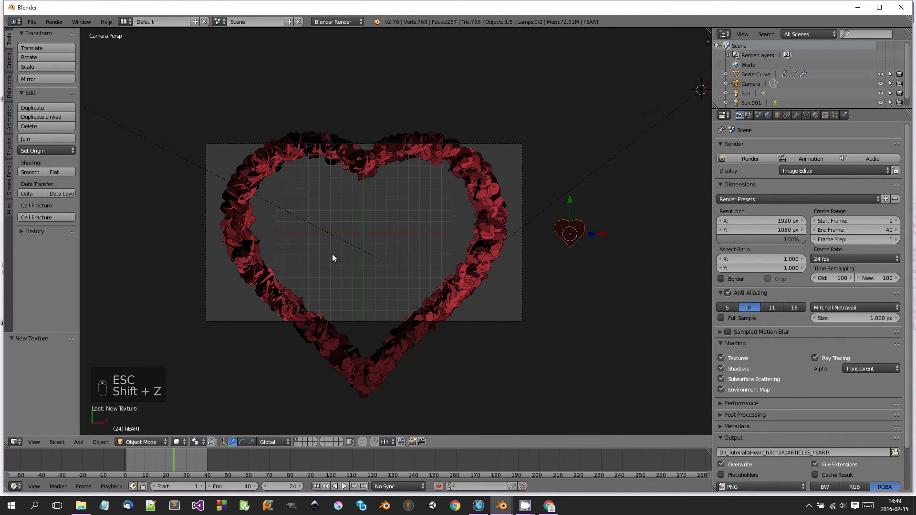
{"action": "right_click", "coordinate": [489, 231]}
{"action": "left_click", "coordinate": [833, 115]}
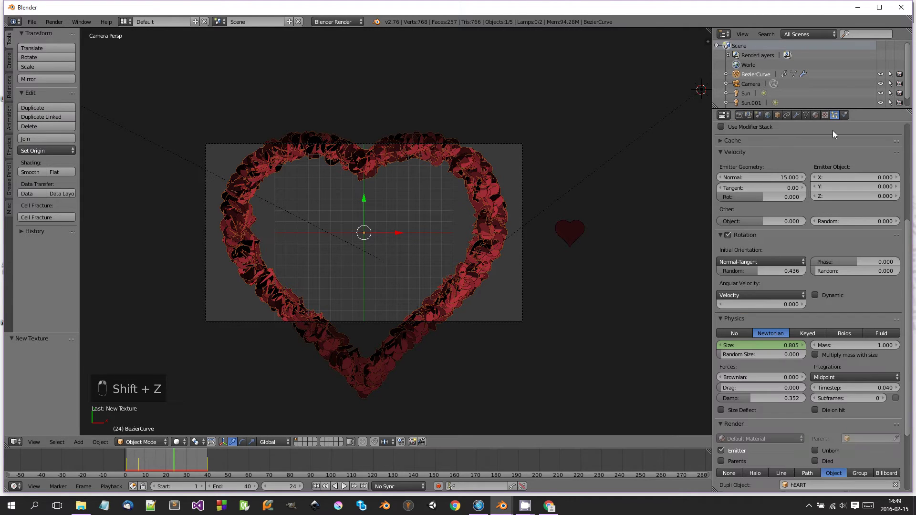
{"action": "scroll", "coordinate": [831, 198], "scroll_direction": "up", "scroll_amount": 6}
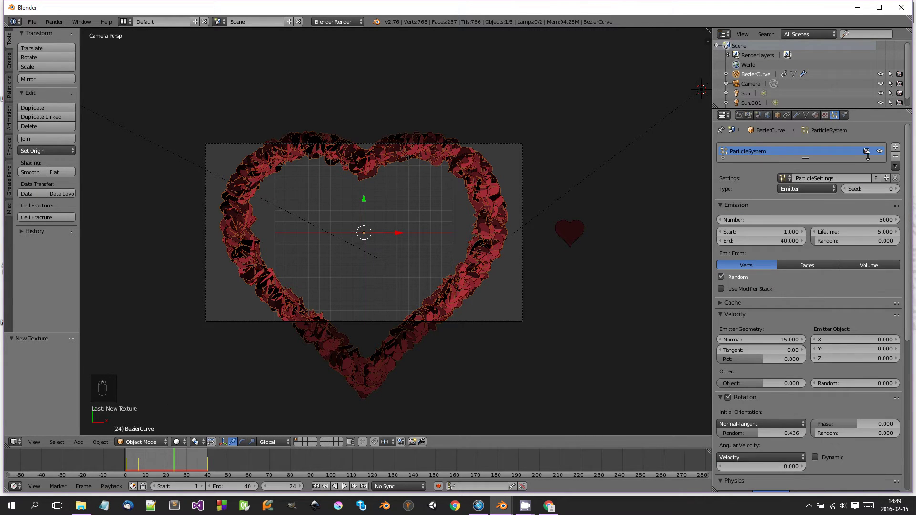
{"action": "left_click", "coordinate": [879, 151]}
Step: Fill the large heart outline with a single face made from all its vertices
{"action": "scroll", "coordinate": [456, 227], "scroll_direction": "up", "scroll_amount": 2}
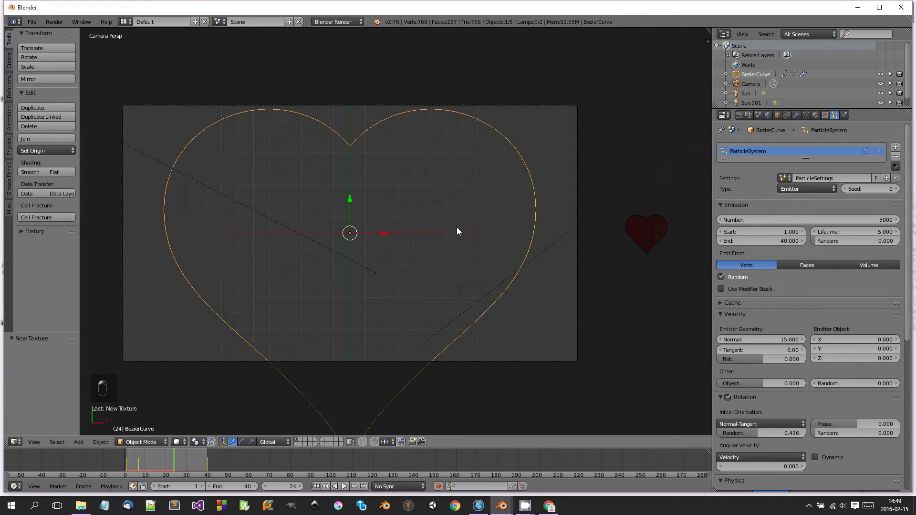
{"action": "key", "text": "Tab"}
{"action": "left_click", "coordinate": [536, 226]}
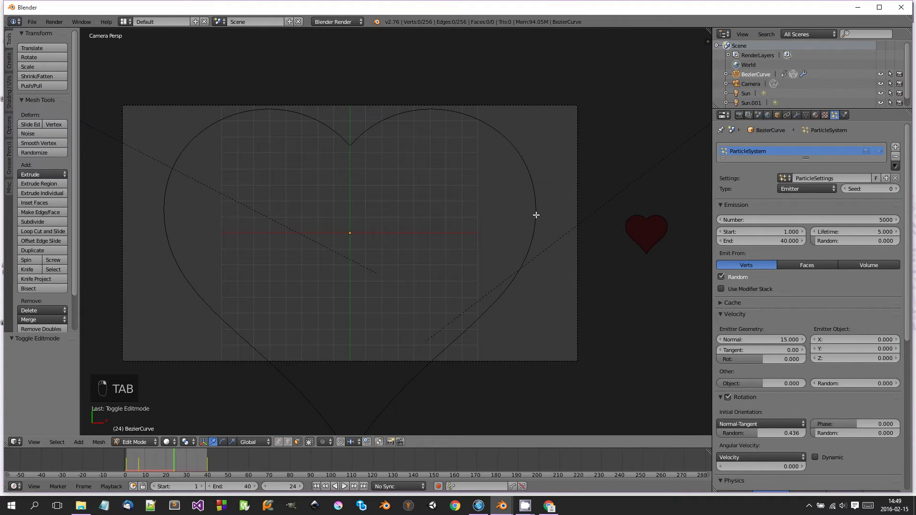
{"action": "key", "text": "Tab"}
{"action": "key", "text": "Tab"}
{"action": "key", "text": "a"}
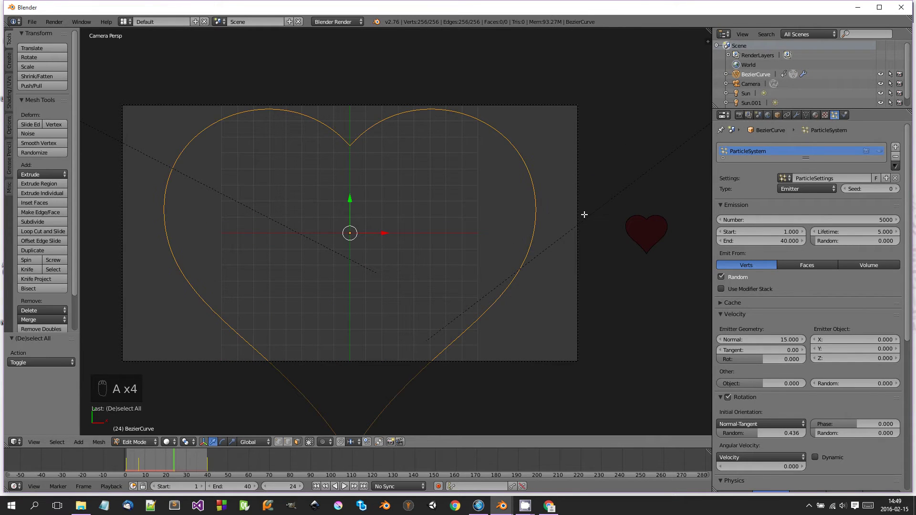
{"action": "key", "text": "f"}
Step: Give the filled heart a new material with a pure white diffuse color and make it shadeless
{"action": "left_click", "coordinate": [816, 115]}
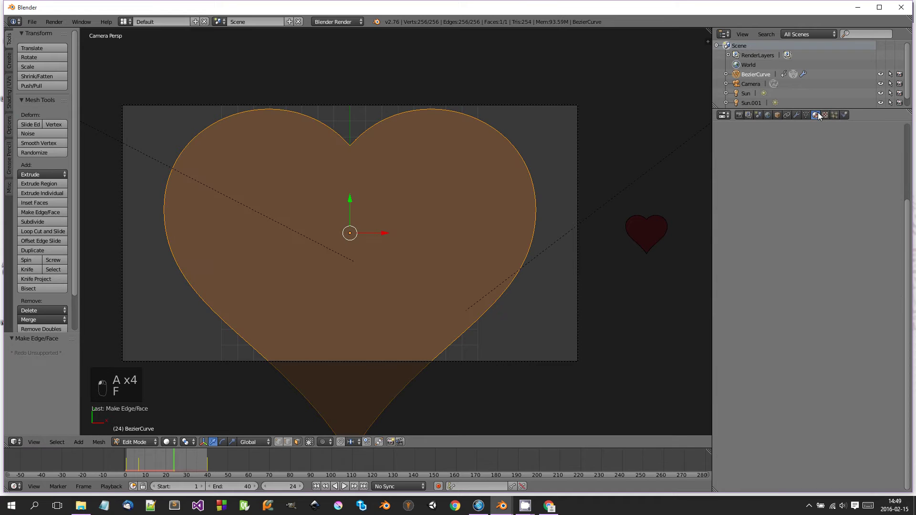
{"action": "left_click", "coordinate": [796, 190]}
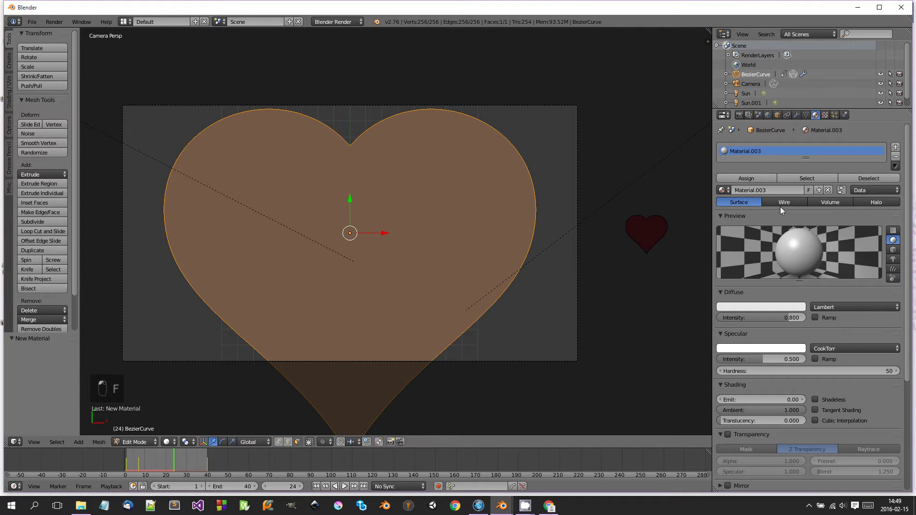
{"action": "left_click", "coordinate": [781, 306]}
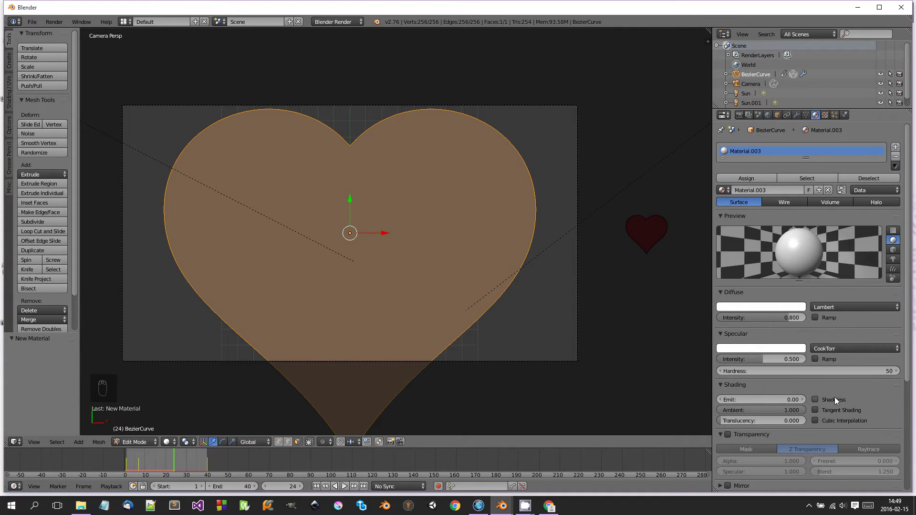
{"action": "left_click", "coordinate": [815, 400]}
Step: Set the world's horizon color to black and the render alpha mode to Sky
{"action": "left_click", "coordinate": [768, 115]}
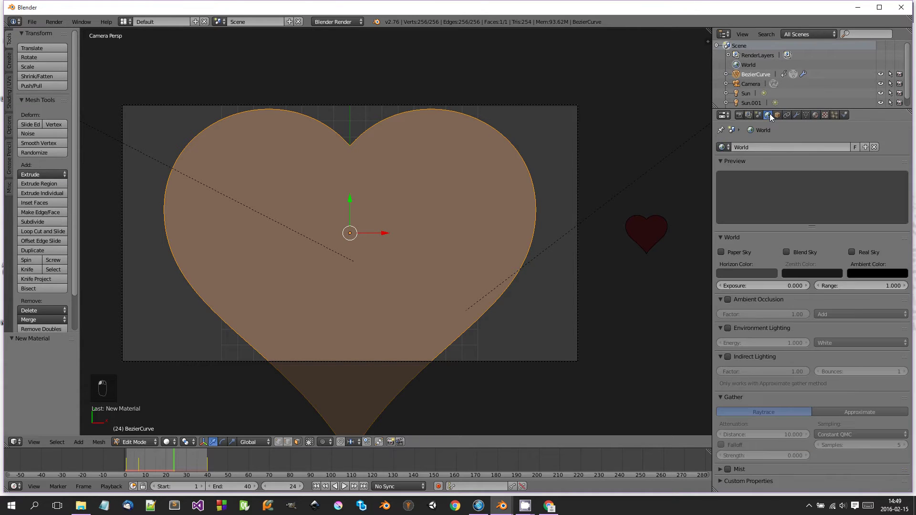
{"action": "left_click", "coordinate": [766, 274]}
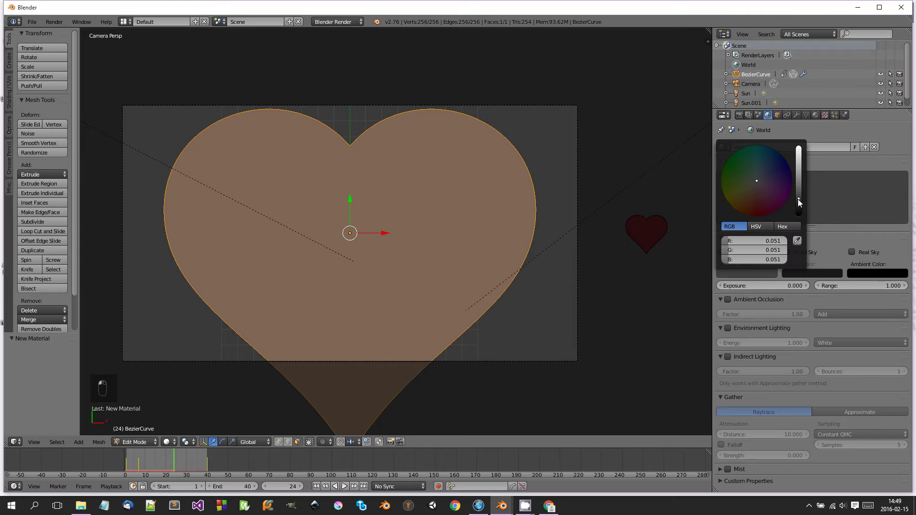
{"action": "left_click_drag", "start_coordinate": [797, 199], "coordinate": [797, 227]}
{"action": "left_click", "coordinate": [739, 115]}
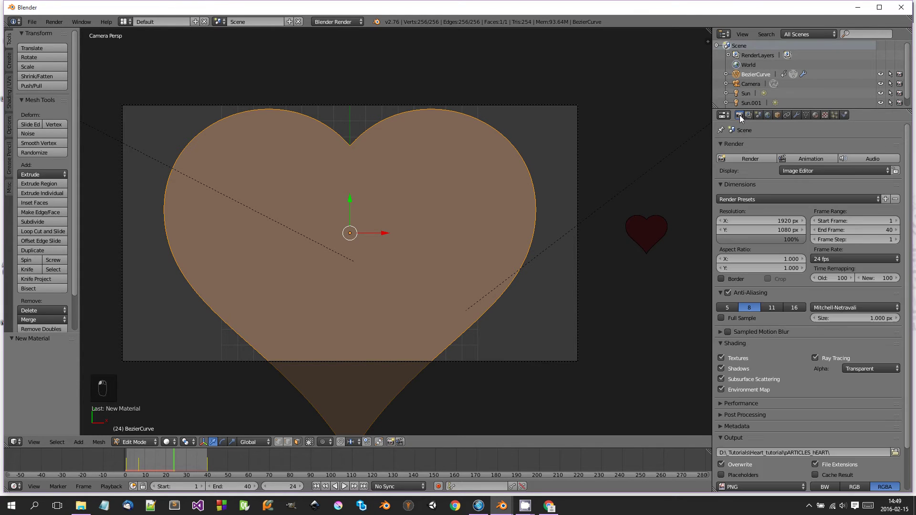
{"action": "scroll", "coordinate": [839, 313], "scroll_direction": "down", "scroll_amount": 2}
{"action": "left_click", "coordinate": [860, 330]}
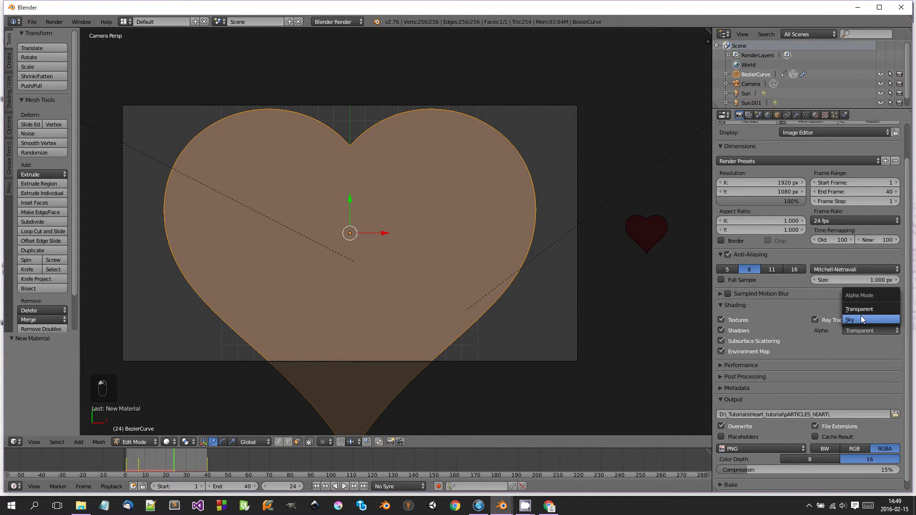
{"action": "left_click", "coordinate": [863, 320]}
Step: Leave mesh editing and move both sun lamps to another layer
{"action": "scroll", "coordinate": [499, 189], "scroll_direction": "down", "scroll_amount": 8}
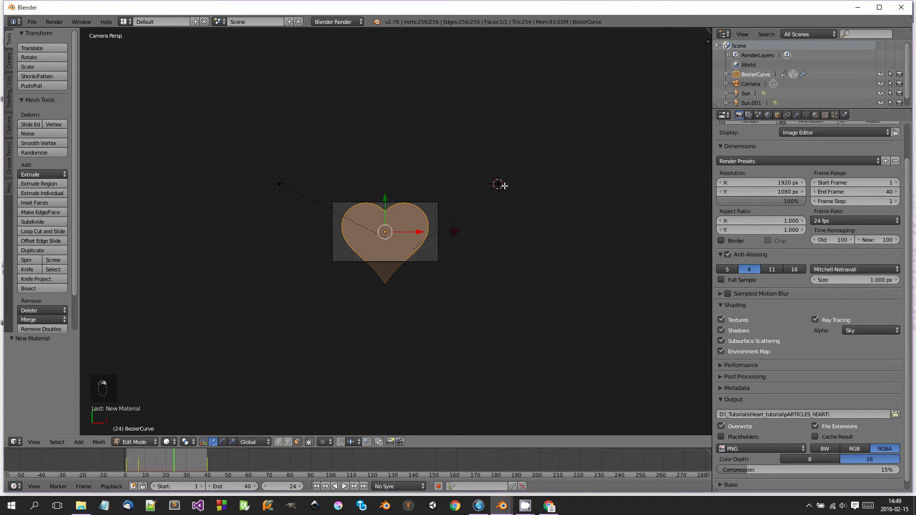
{"action": "key", "text": "Tab"}
{"action": "right_click", "coordinate": [488, 187]}
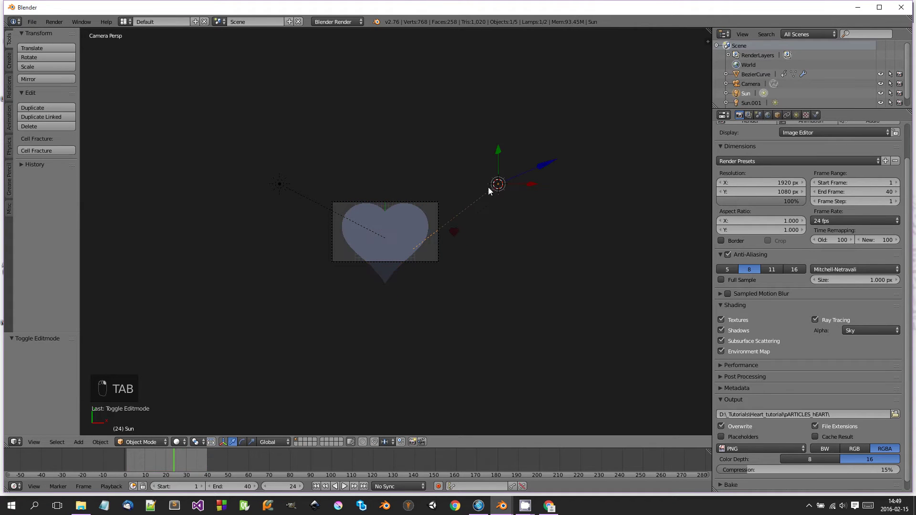
{"action": "right_click", "coordinate": [288, 191], "text": "shift"}
{"action": "key", "text": "m"}
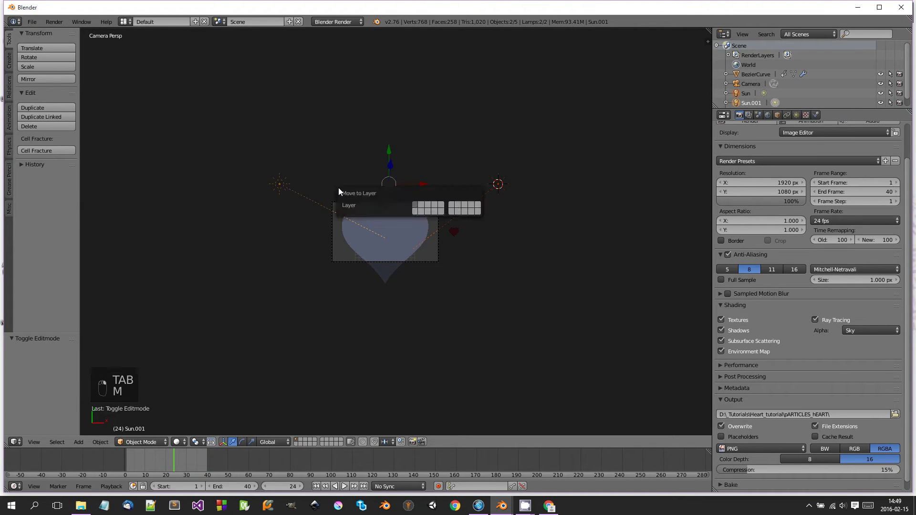
{"action": "left_click", "coordinate": [429, 208]}
Step: Test-render the filled white heart at frame 24 and inspect its animated size at frame 29
{"action": "right_click", "coordinate": [419, 234]}
{"action": "scroll", "coordinate": [443, 209], "scroll_direction": "up", "scroll_amount": 3}
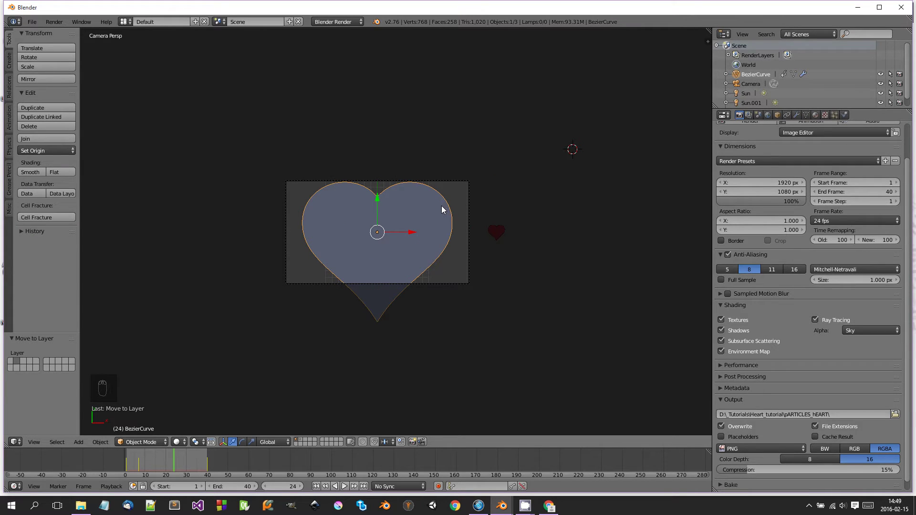
{"action": "key", "text": "F12"}
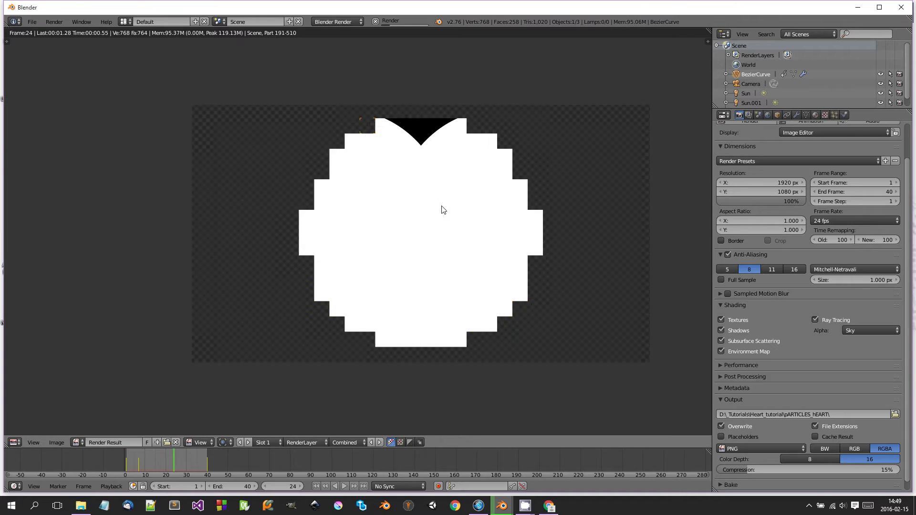
{"action": "key", "text": "Escape"}
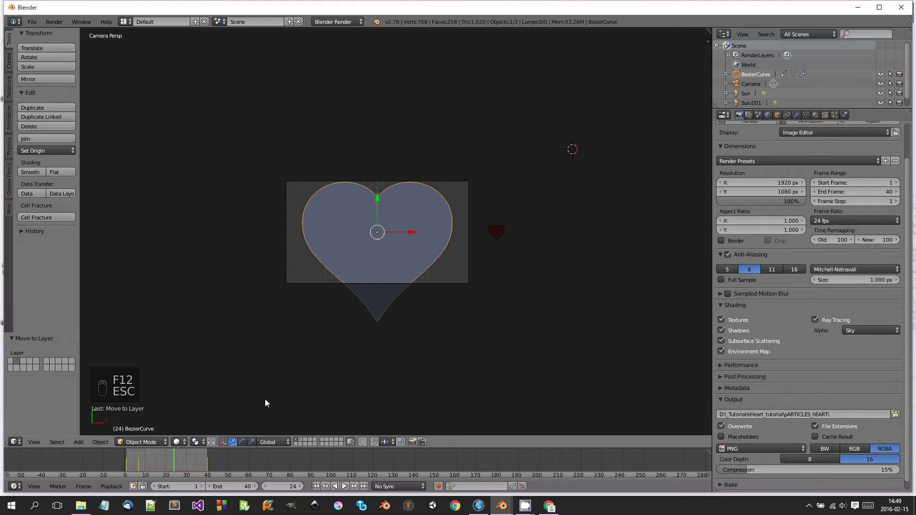
{"action": "mouse_move", "coordinate": [169, 461]}
{"action": "left_mouse_down"}
{"action": "mouse_move", "coordinate": [153, 461]}
{"action": "mouse_move", "coordinate": [185, 458]}
{"action": "left_mouse_up"}
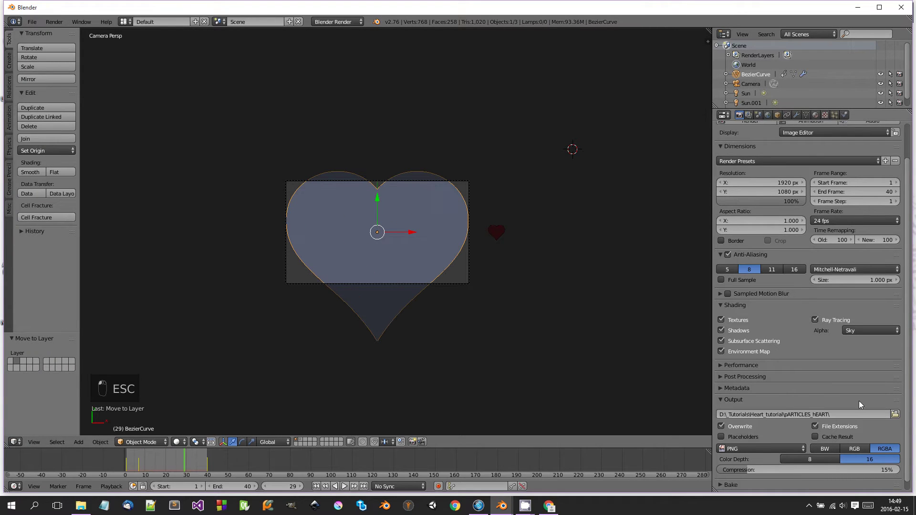
Step: Create a folder named mASK inside Heart_tutorial and use it as the render output path
{"action": "left_click", "coordinate": [894, 414]}
{"action": "left_click", "coordinate": [135, 71]}
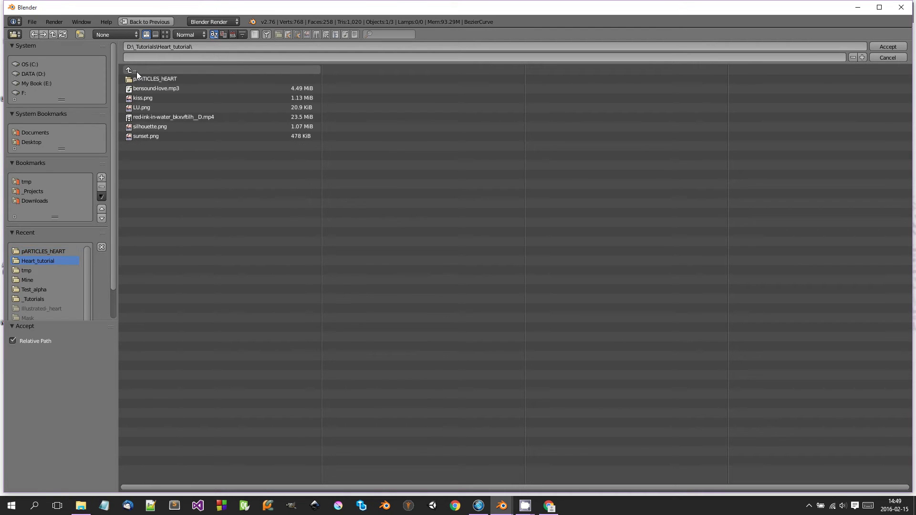
{"action": "left_click", "coordinate": [80, 35]}
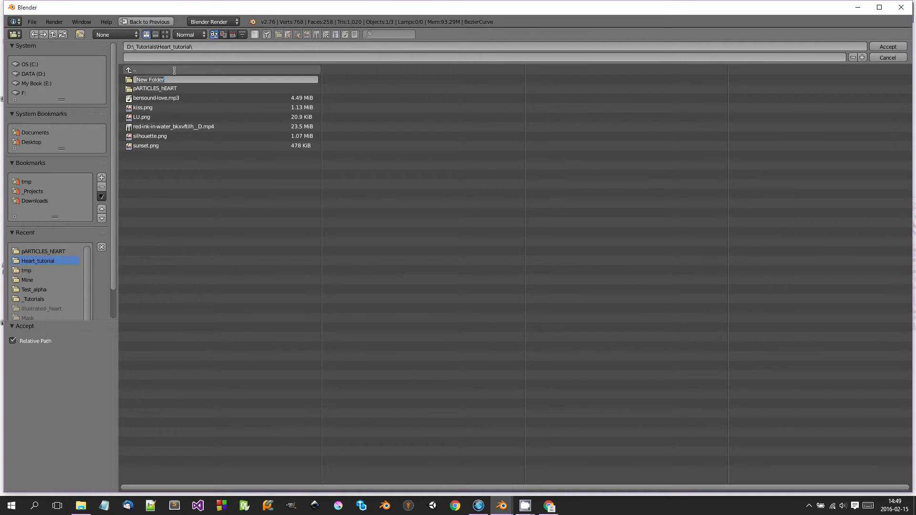
{"action": "type", "text": "mASK"}
{"action": "key", "text": "Return"}
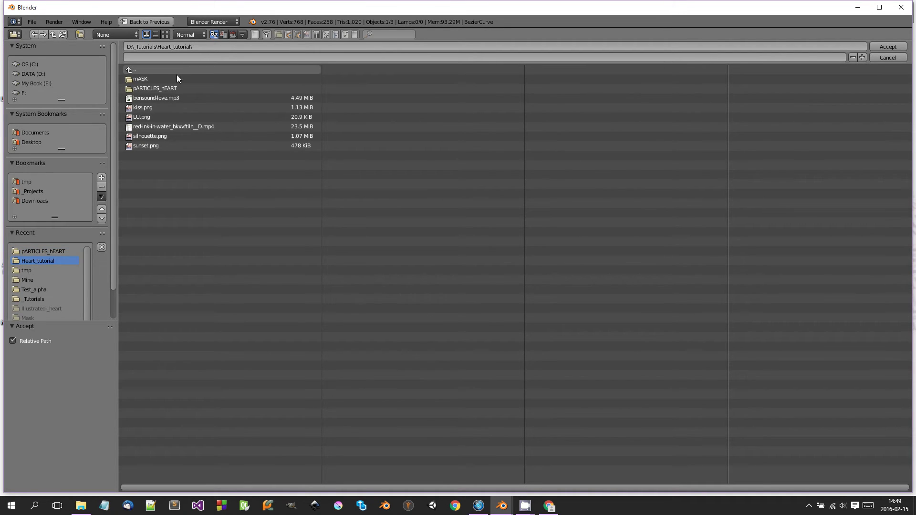
{"action": "left_click", "coordinate": [175, 77]}
{"action": "left_click", "coordinate": [886, 46]}
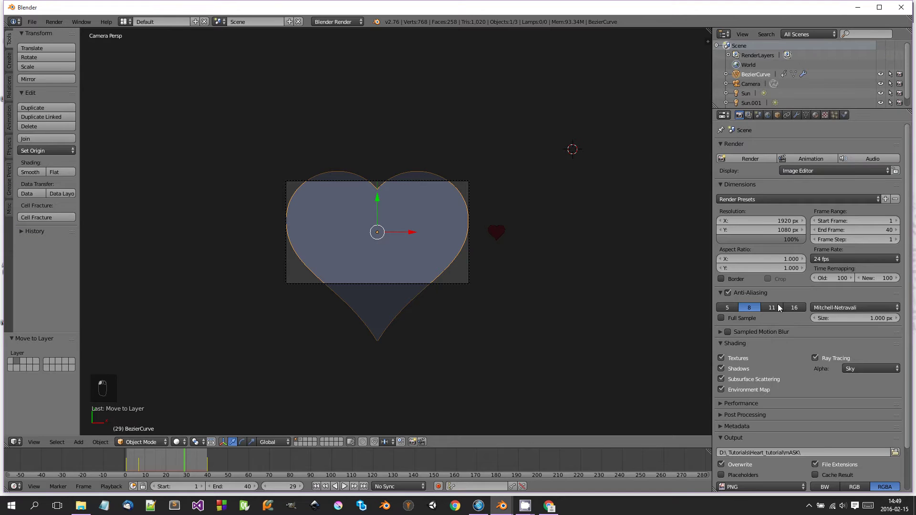
Step: Set the PNG output's color depth to 8 and render the mask animation
{"action": "scroll", "coordinate": [844, 398], "scroll_direction": "down", "scroll_amount": 3}
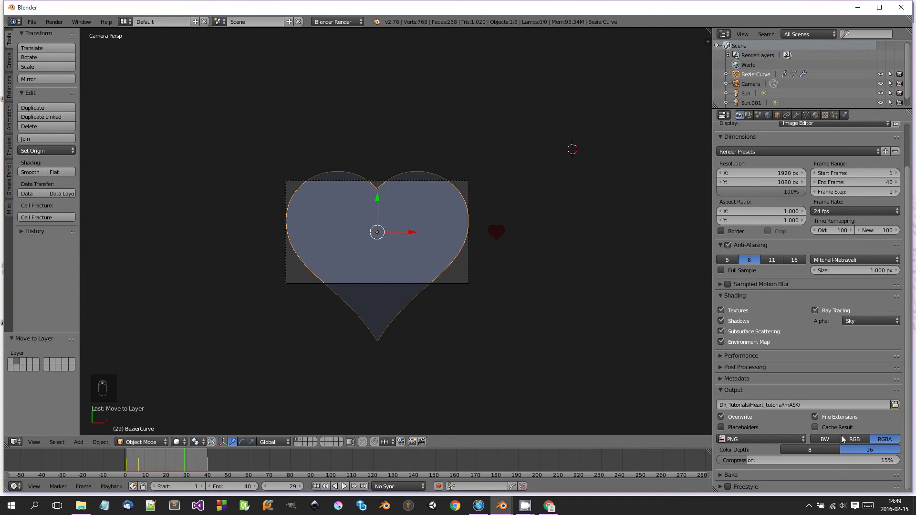
{"action": "left_click", "coordinate": [818, 449]}
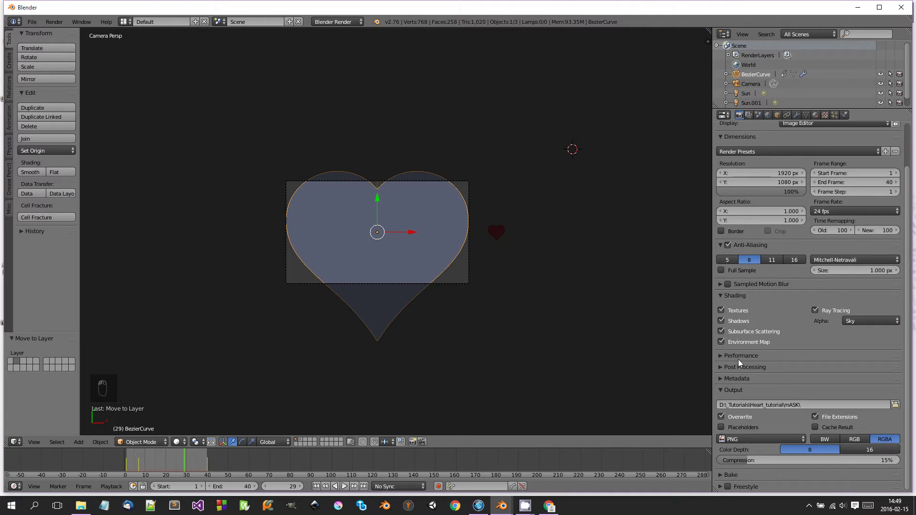
{"action": "scroll", "coordinate": [825, 357], "scroll_direction": "up", "scroll_amount": 3}
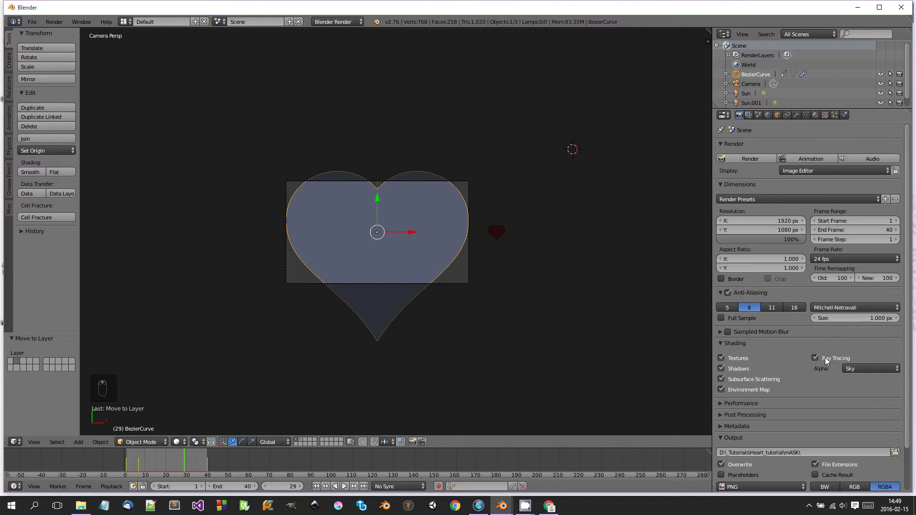
{"action": "left_click", "coordinate": [810, 160]}
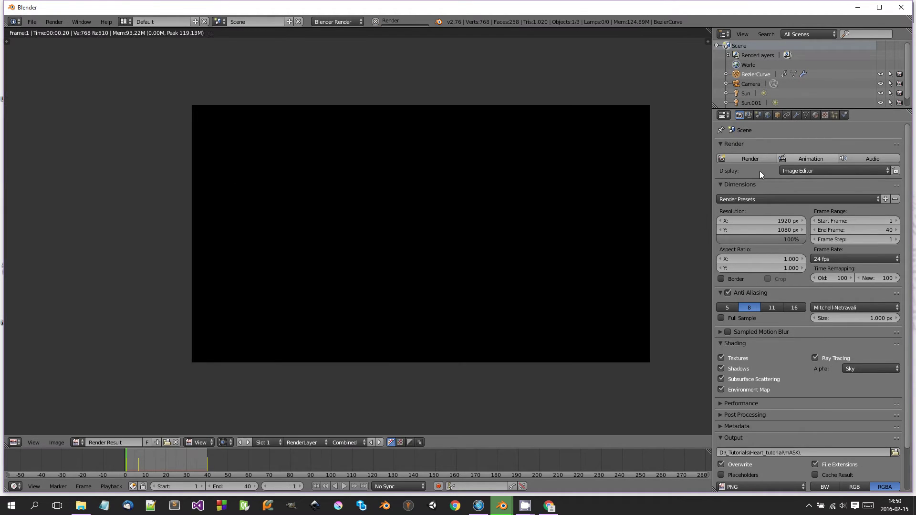
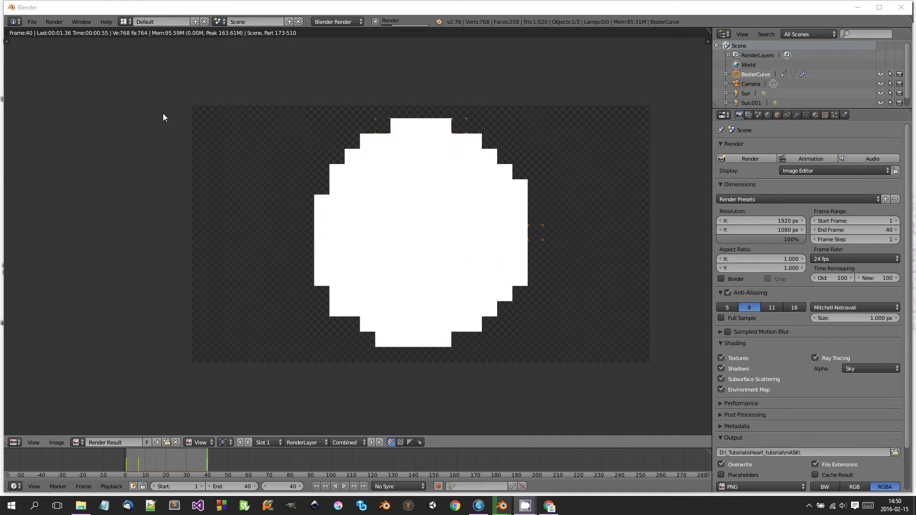
Step: Switch to the Video Editing screen layout and briefly play the timeline
{"action": "left_click", "coordinate": [128, 20]}
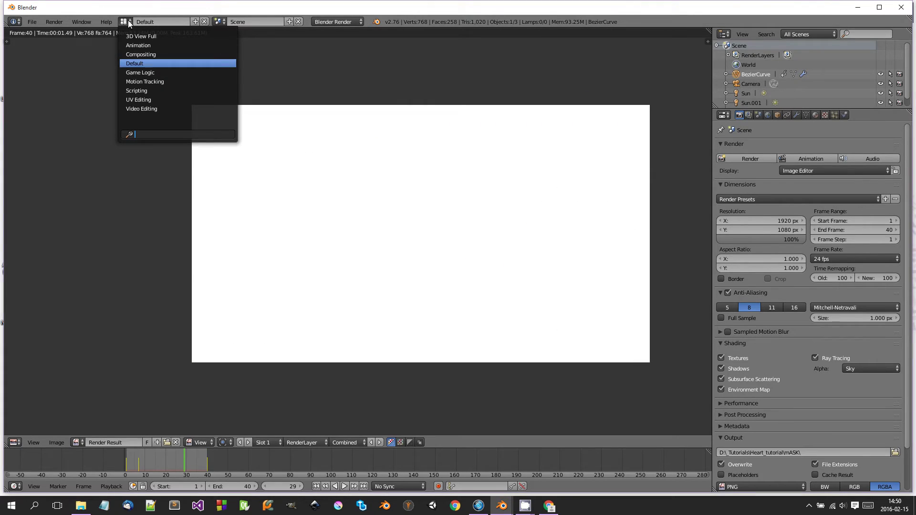
{"action": "left_click", "coordinate": [157, 107]}
{"action": "scroll", "coordinate": [218, 224], "scroll_direction": "down", "scroll_amount": 2}
{"action": "scroll", "coordinate": [225, 303], "scroll_direction": "down", "scroll_amount": 8}
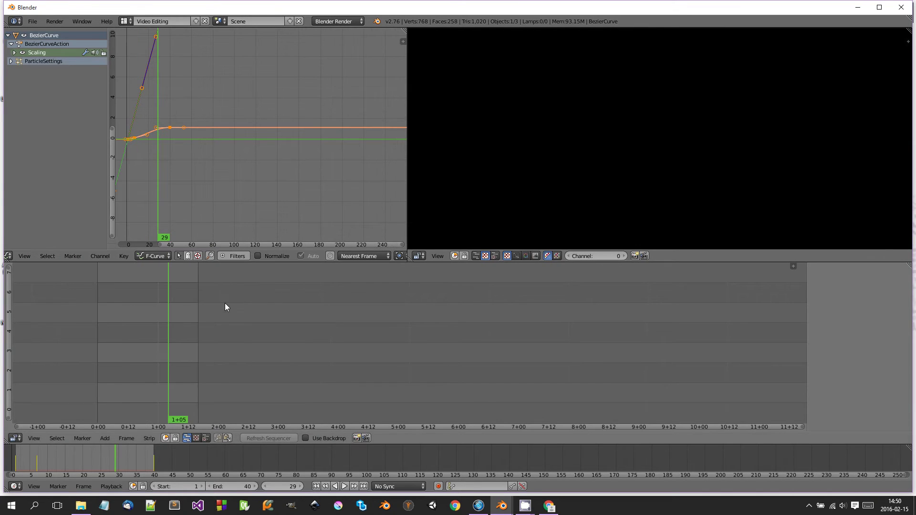
{"action": "key", "text": "alt+a"}
{"action": "key", "text": "Escape"}
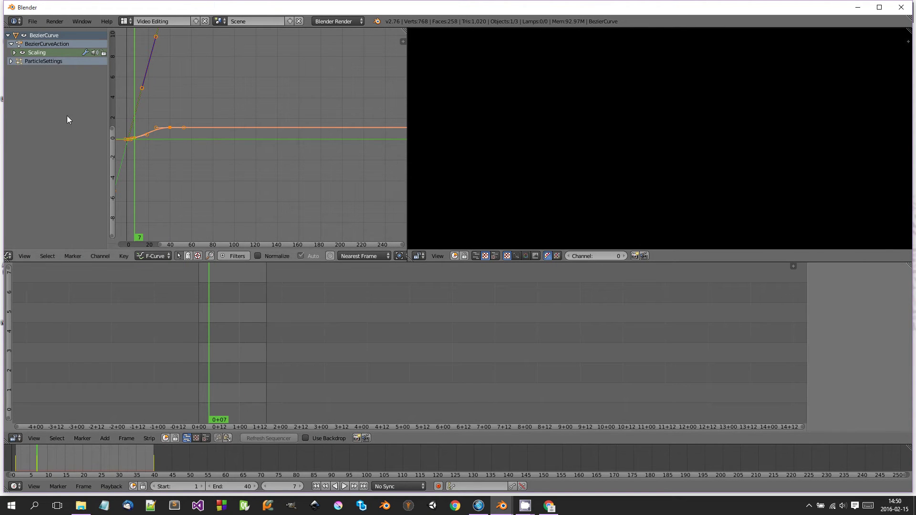
Step: Replace the graph editor with a file browser showing D:\_Tutorials\Heart_tutorial as thumbnails
{"action": "left_click", "coordinate": [8, 256]}
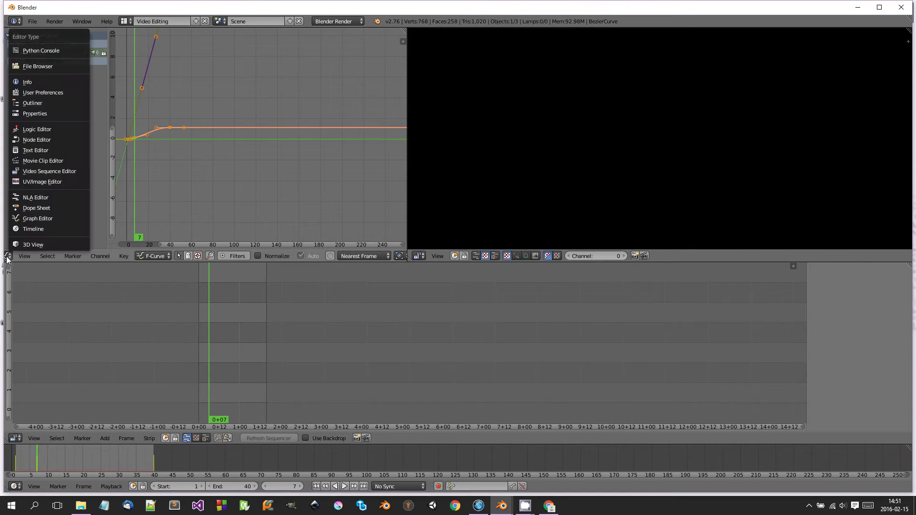
{"action": "left_click", "coordinate": [50, 68]}
{"action": "left_click", "coordinate": [41, 74]}
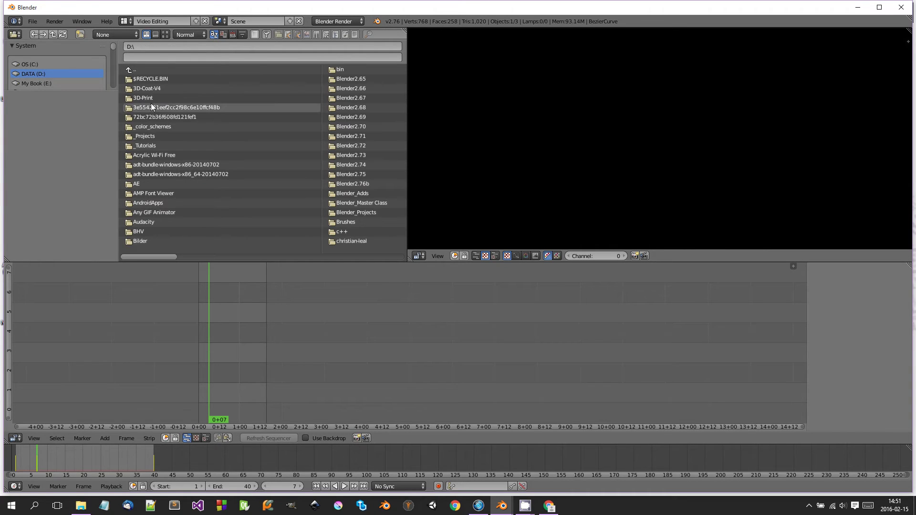
{"action": "left_click", "coordinate": [143, 144]}
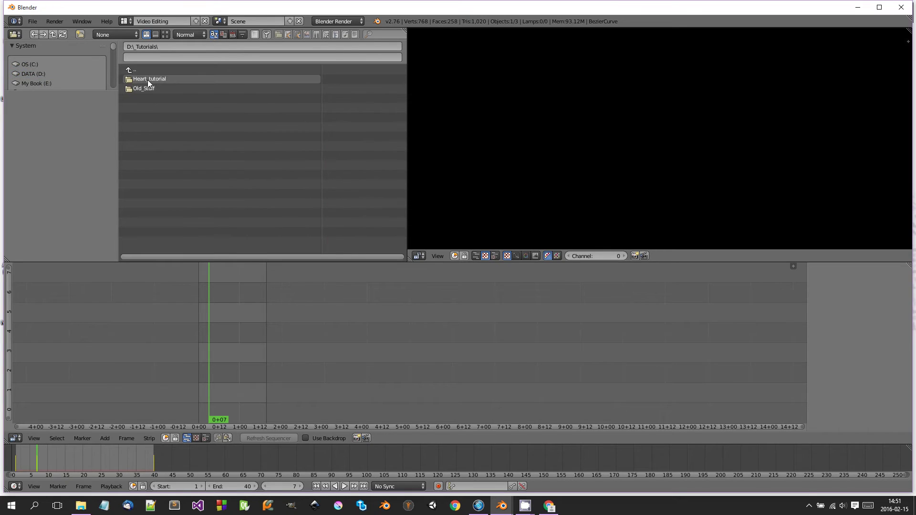
{"action": "double_click", "coordinate": [148, 79]}
{"action": "left_click", "coordinate": [145, 71]}
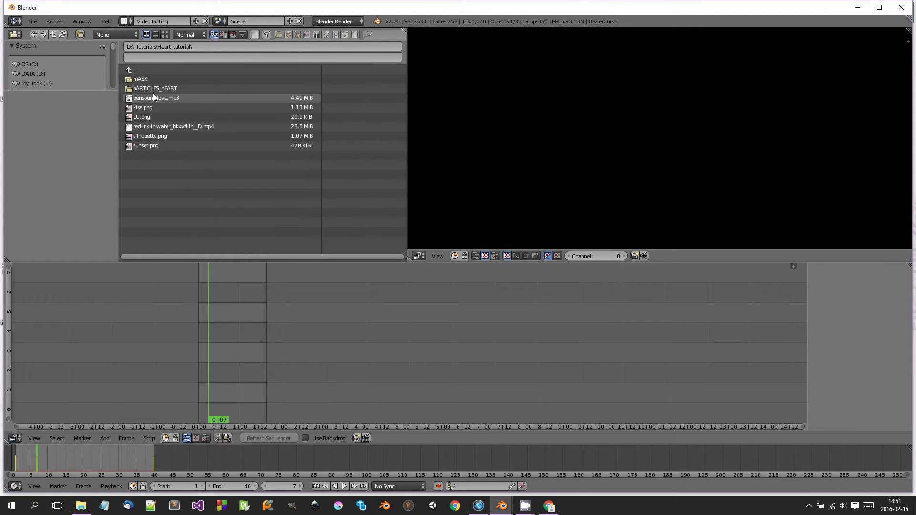
{"action": "left_click", "coordinate": [166, 34]}
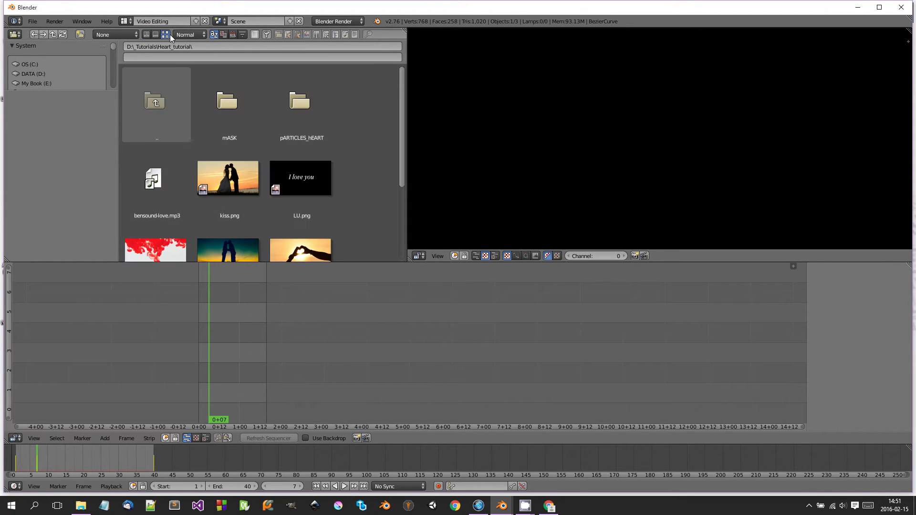
Step: Add kiss.png, silhouette.png and sunset.png to the sequencer as image strips on channels 1, 2 and 3
{"action": "scroll", "coordinate": [232, 120], "scroll_direction": "down", "scroll_amount": 3}
{"action": "left_click_drag", "start_coordinate": [233, 120], "coordinate": [222, 386]}
{"action": "left_click_drag", "start_coordinate": [229, 160], "coordinate": [217, 376]}
{"action": "left_click_drag", "start_coordinate": [306, 184], "coordinate": [236, 354]}
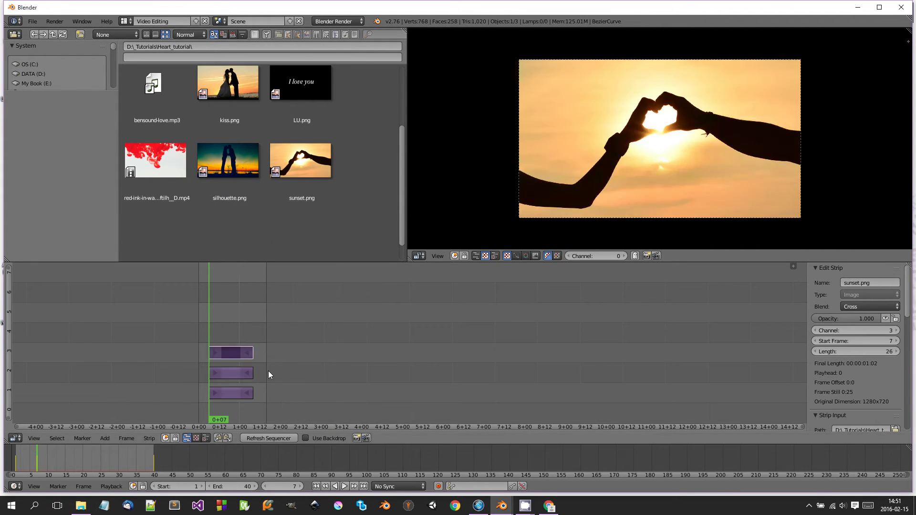
Step: Set the animation's end frame to 127 from the playhead position
{"action": "left_click_drag", "start_coordinate": [246, 462], "coordinate": [463, 461]}
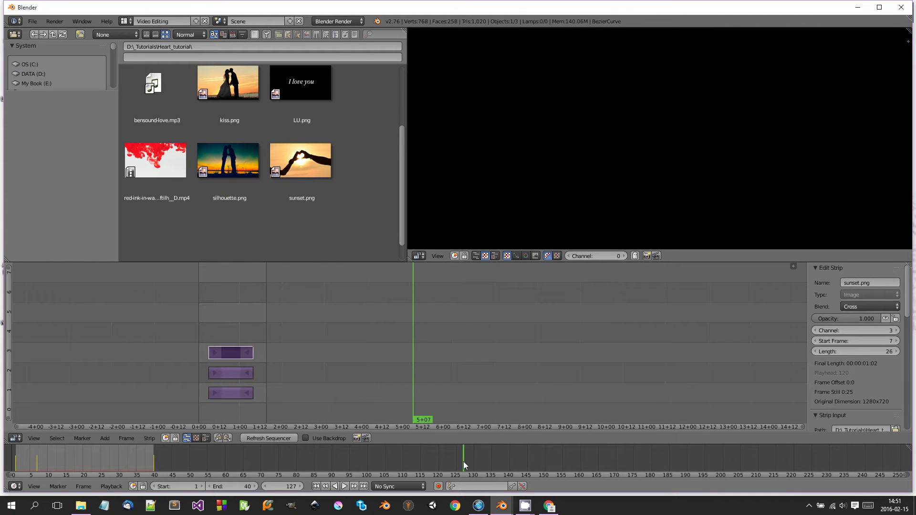
{"action": "key", "text": "e"}
{"action": "scroll", "coordinate": [277, 369], "scroll_direction": "down", "scroll_amount": 4}
{"action": "middle_click_drag", "start_coordinate": [279, 366], "coordinate": [358, 341]}
{"action": "scroll", "coordinate": [357, 363], "scroll_direction": "up", "scroll_amount": 2}
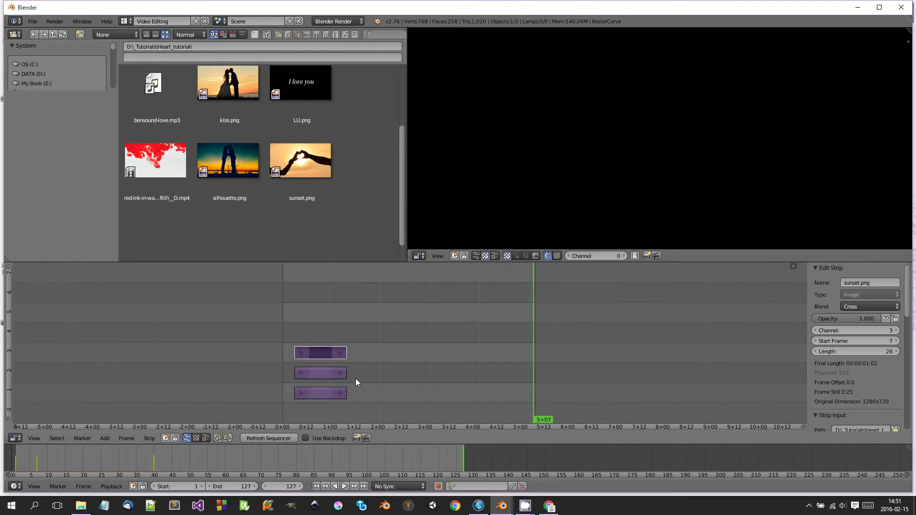
Step: Move the kiss.png strip so it starts at frame 0 on channel 1
{"action": "left_click", "coordinate": [316, 393]}
{"action": "key", "text": "g"}
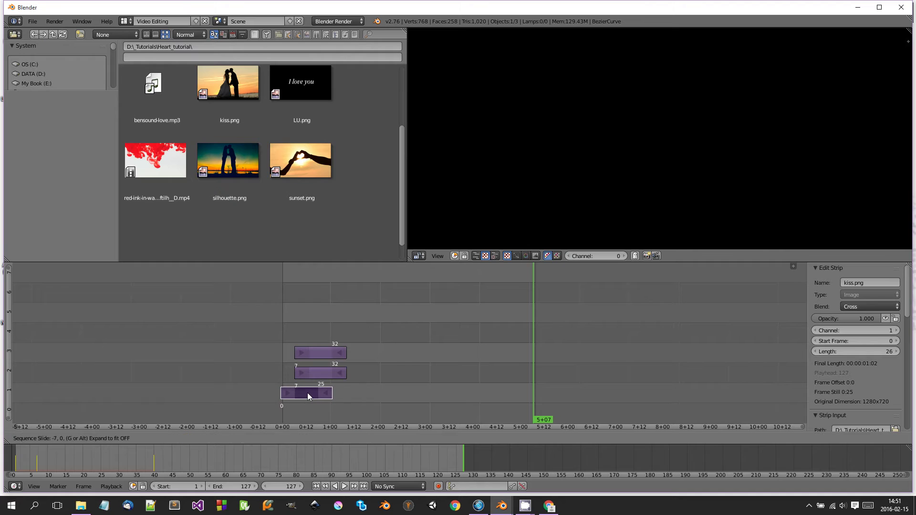
{"action": "left_click", "coordinate": [307, 393]}
Step: Stagger the other image strips, with silhouette.png at frame 38 on channel 3 and sunset.png at frame 91 on channel 4
{"action": "right_click", "coordinate": [321, 373]}
{"action": "key", "text": "g"}
{"action": "left_click", "coordinate": [376, 377]}
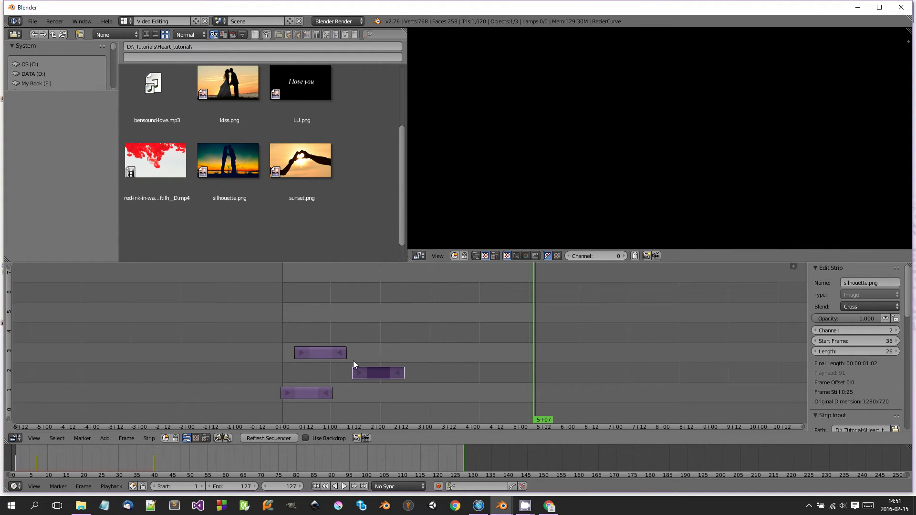
{"action": "right_click", "coordinate": [329, 352]}
{"action": "key", "text": "g"}
{"action": "left_click", "coordinate": [475, 342]}
{"action": "right_click", "coordinate": [376, 371]}
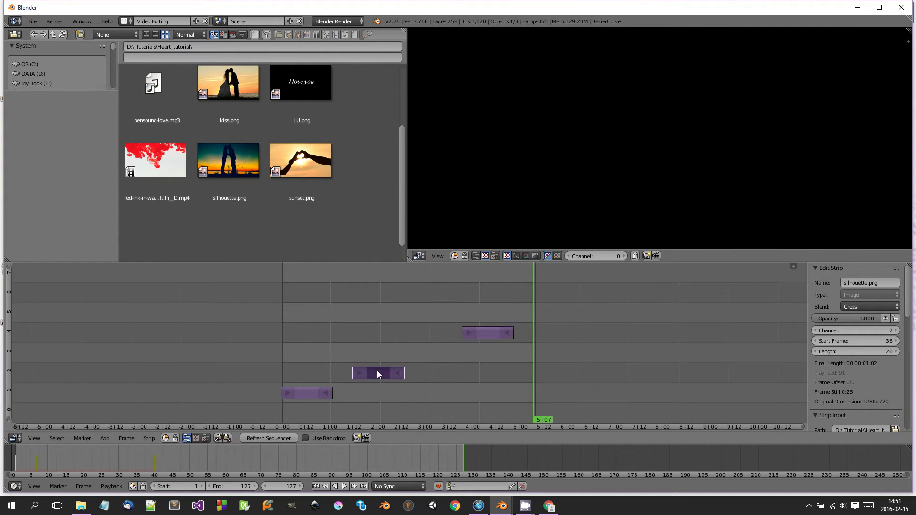
{"action": "key", "text": "g"}
{"action": "left_click", "coordinate": [382, 345]}
Step: Extend the kiss.png strip to a length of 90 frames and add a Transform effect strip to it
{"action": "right_click", "coordinate": [328, 393]}
{"action": "key", "text": "g"}
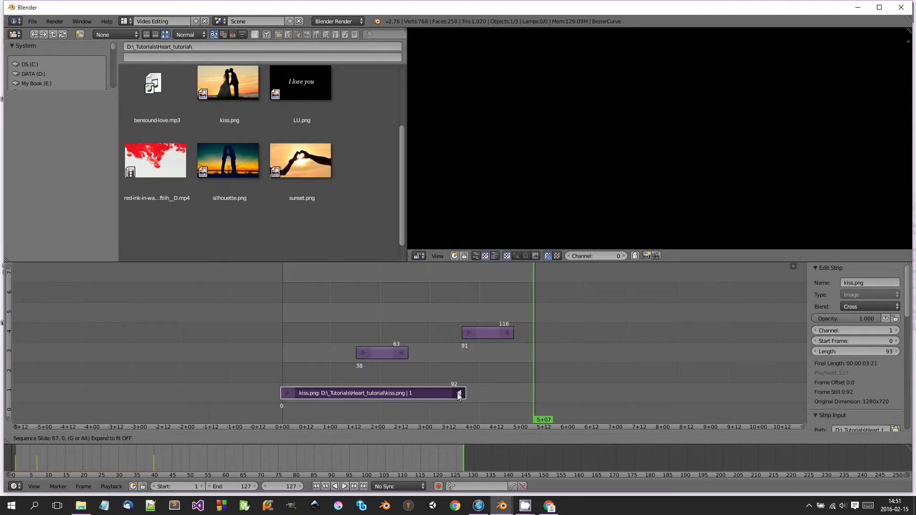
{"action": "left_click", "coordinate": [455, 393]}
{"action": "right_click", "coordinate": [322, 393]}
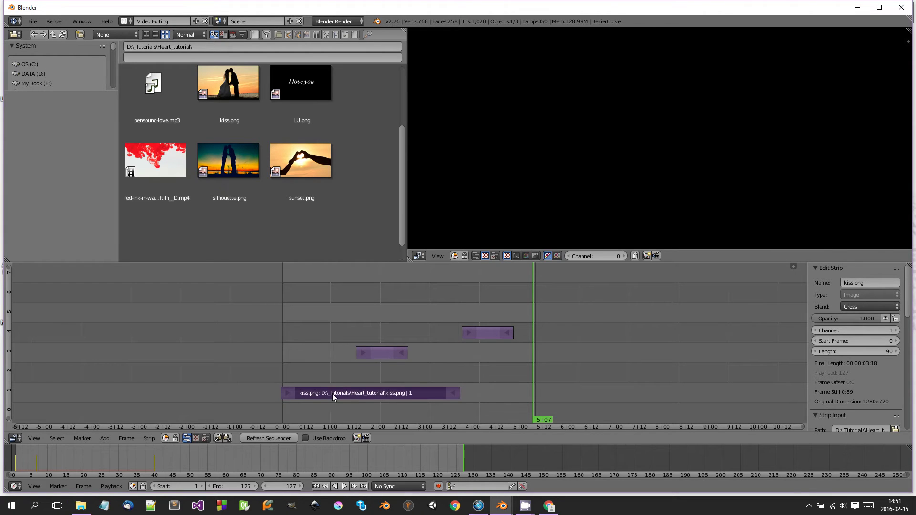
{"action": "key", "text": "shift+a"}
{"action": "mouse_move", "coordinate": [319, 449]}
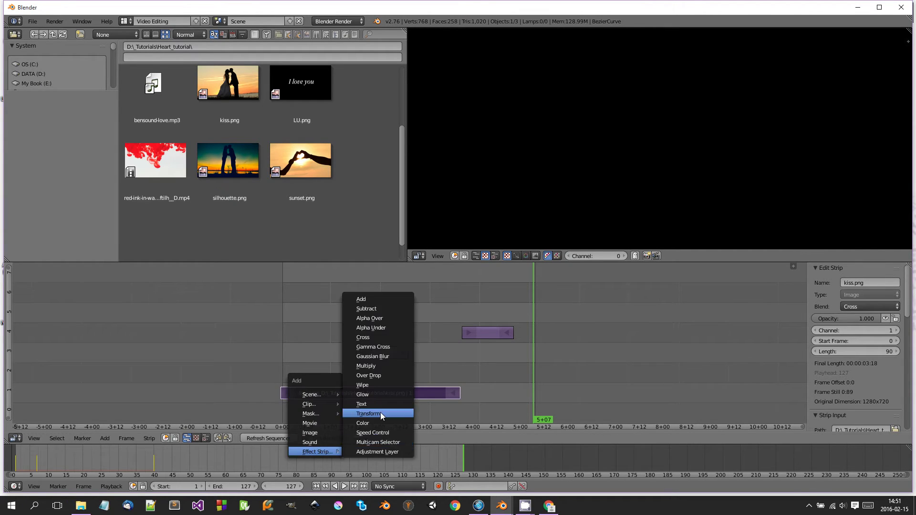
{"action": "left_click", "coordinate": [381, 414]}
Step: Move silhouette.png to start at frame 85 on channel 3 and sunset.png to frame 133 on channel 5
{"action": "right_click", "coordinate": [376, 351]}
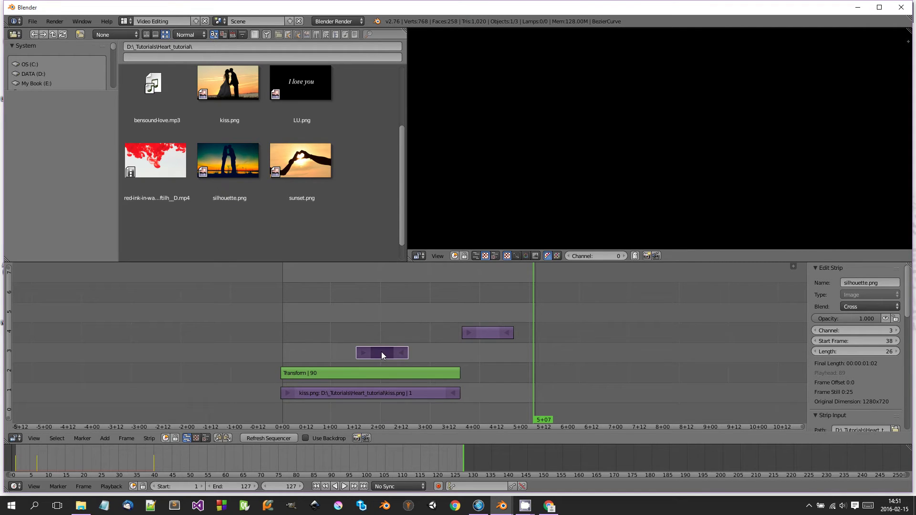
{"action": "key", "text": "g"}
{"action": "left_click", "coordinate": [475, 353]}
{"action": "right_click", "coordinate": [487, 332]}
{"action": "key", "text": "g"}
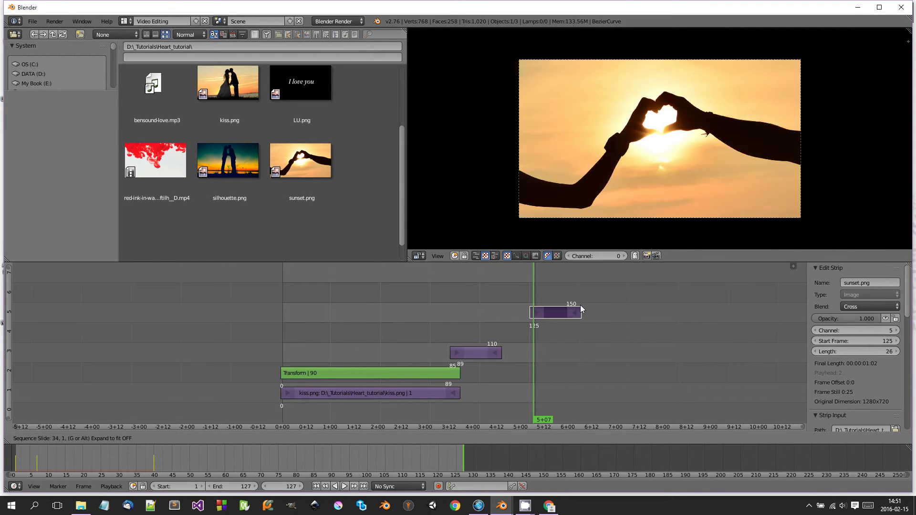
{"action": "left_click", "coordinate": [580, 305]}
Step: Extend the silhouette.png strip to a length of 113 frames and add a Transform effect strip to it
{"action": "right_click", "coordinate": [494, 355]}
{"action": "key", "text": "g"}
{"action": "left_click", "coordinate": [673, 350]}
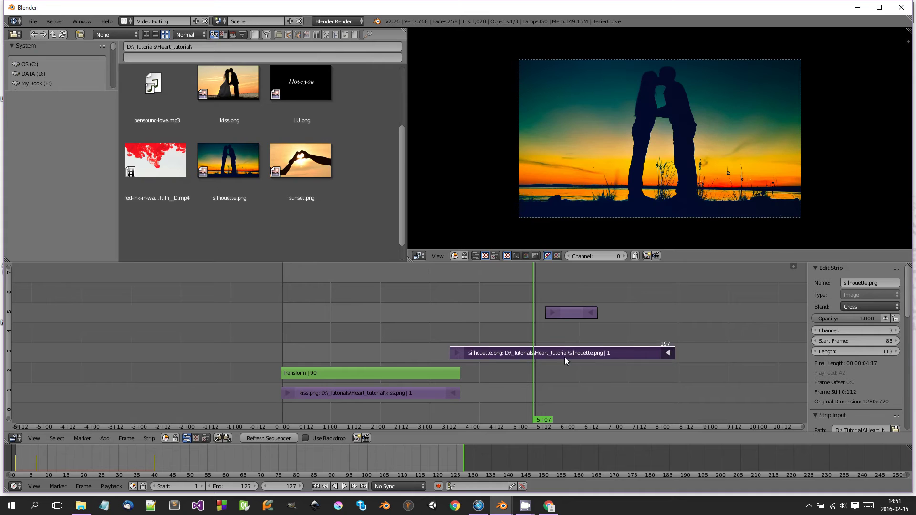
{"action": "key", "text": "shift+a"}
{"action": "mouse_move", "coordinate": [508, 353]}
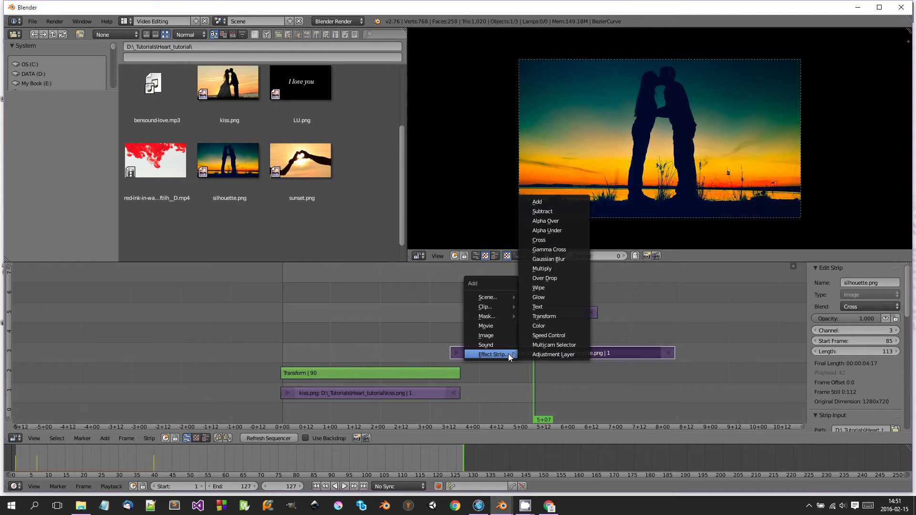
{"action": "left_click", "coordinate": [553, 315]}
Step: Adjust the sunset.png strip on channel 5 to start at frame 186 and last 94 frames
{"action": "right_click", "coordinate": [563, 310]}
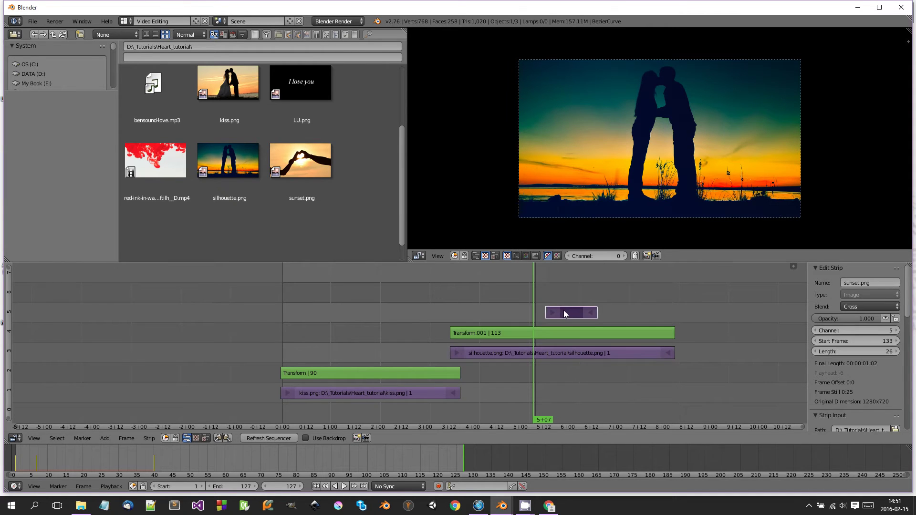
{"action": "key", "text": "g"}
{"action": "left_click", "coordinate": [585, 313]}
{"action": "middle_click_drag", "start_coordinate": [585, 312], "coordinate": [470, 321]}
{"action": "right_click_drag", "start_coordinate": [475, 320], "coordinate": [713, 321]}
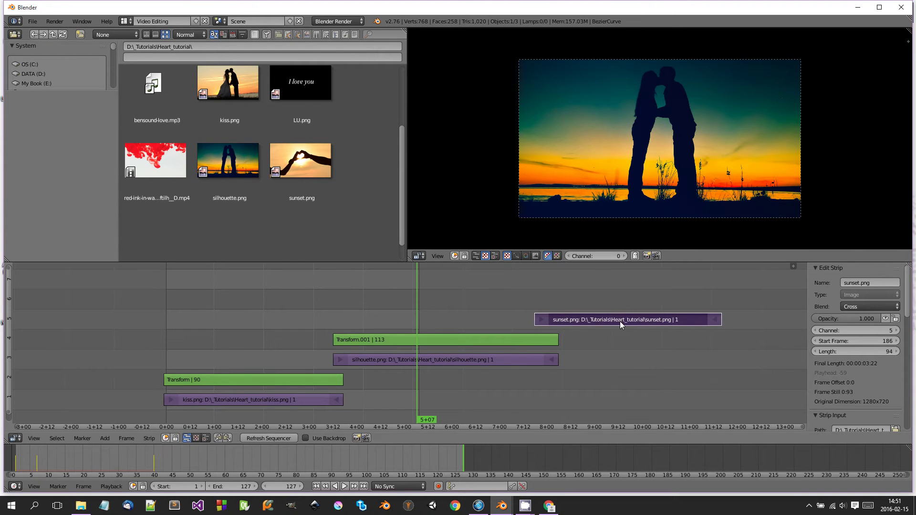
Step: Add a Transform effect strip to the sunset.png strip
{"action": "key", "text": "shift+a"}
{"action": "mouse_move", "coordinate": [620, 321]}
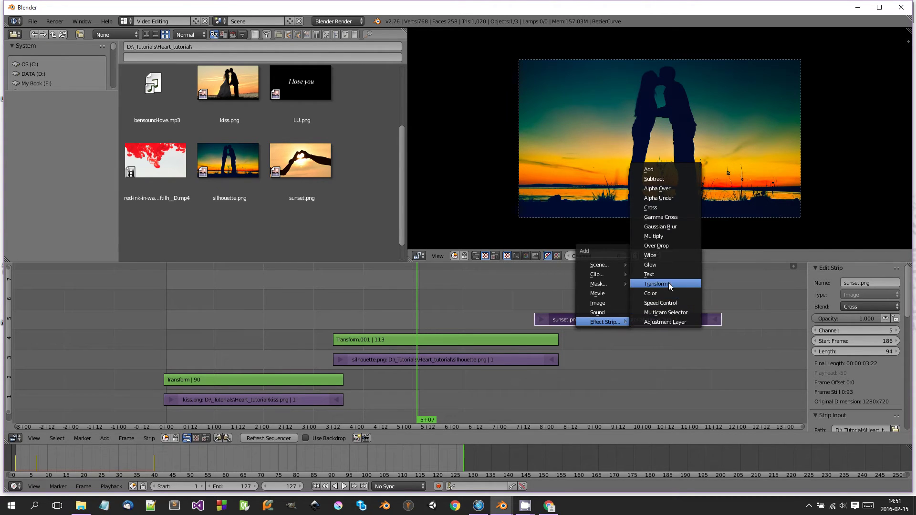
{"action": "left_click", "coordinate": [668, 283]}
Step: Play back the image sequence, scrub within the kiss.png section and stop at frame 50
{"action": "key", "text": "alt+a"}
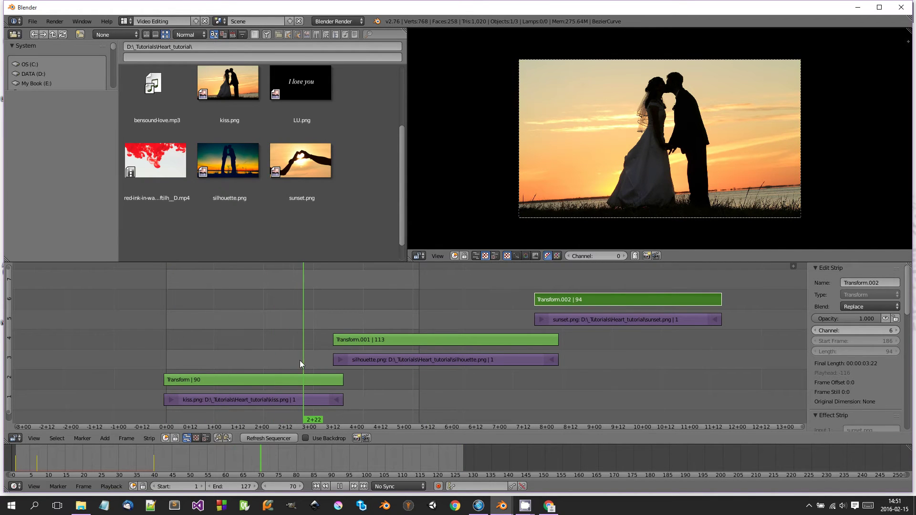
{"action": "left_click_drag", "start_coordinate": [300, 359], "coordinate": [264, 359]}
{"action": "key", "text": "alt+a"}
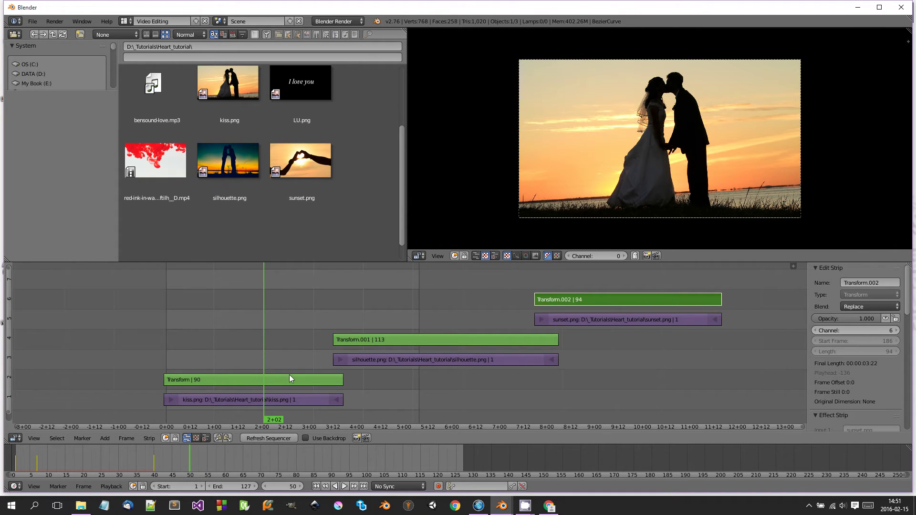
Step: Move the silhouette.png strip together with its Transform strip to start at frame 50
{"action": "middle_click_drag", "start_coordinate": [289, 374], "coordinate": [364, 360]}
{"action": "right_click", "coordinate": [490, 354]}
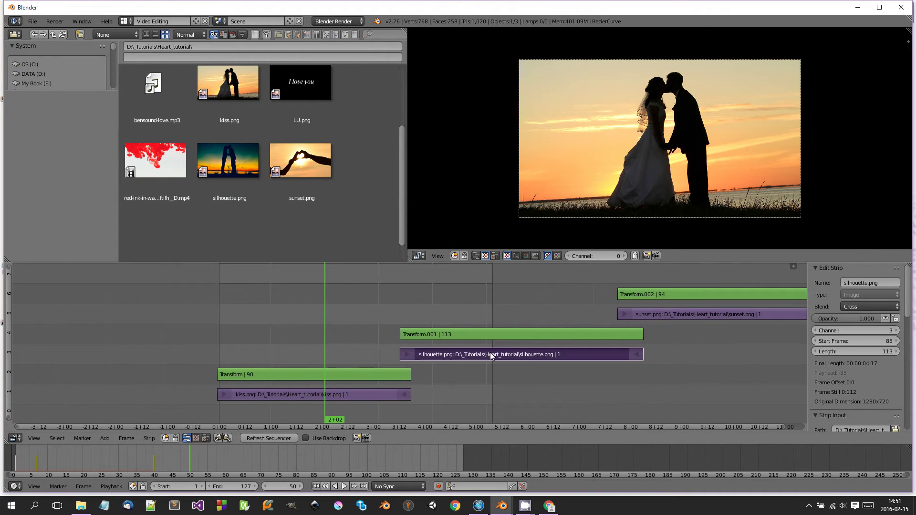
{"action": "key", "text": "g"}
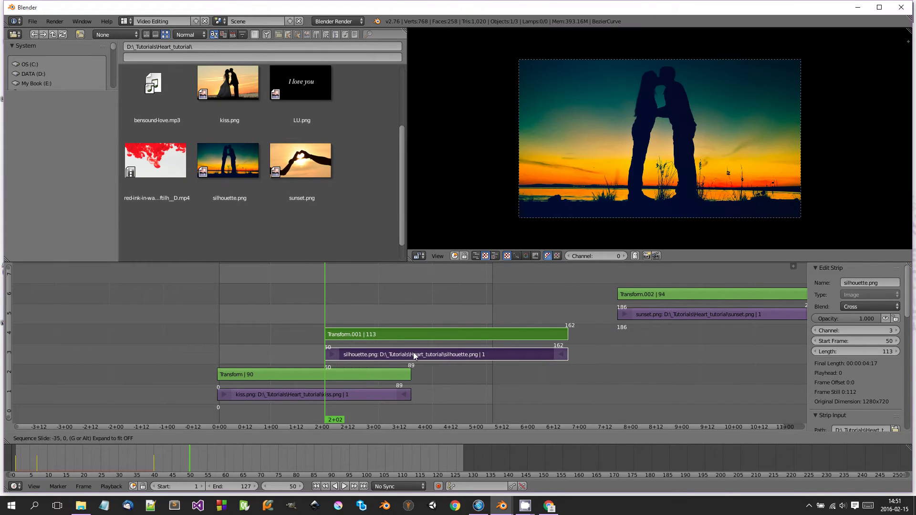
{"action": "left_click", "coordinate": [413, 353]}
Step: Mute the kiss.png and silhouette.png image strips beneath their Transform strips
{"action": "right_click", "coordinate": [342, 394]}
{"action": "key", "text": "h"}
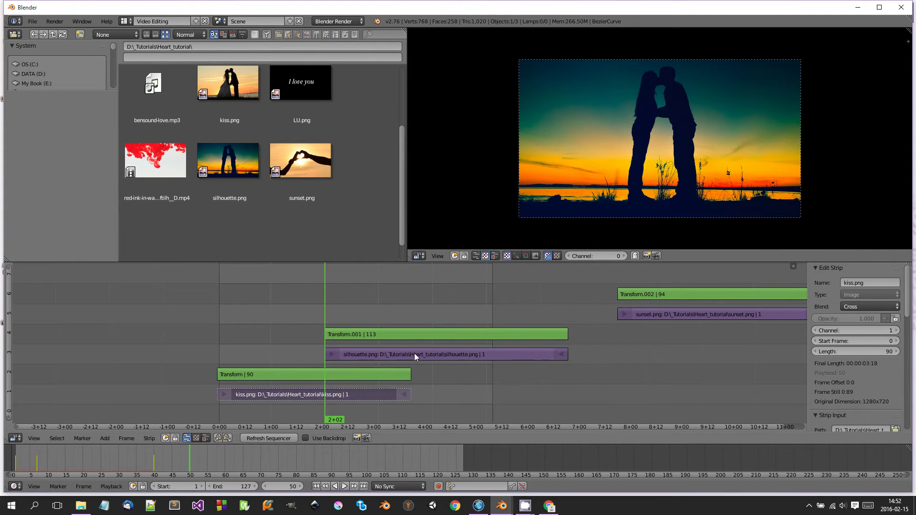
{"action": "right_click", "coordinate": [414, 352]}
{"action": "key", "text": "h"}
Step: Move the sunset.png strip with its Transform strip to start at frame 100, and mute the sunset.png strip
{"action": "right_click", "coordinate": [672, 314]}
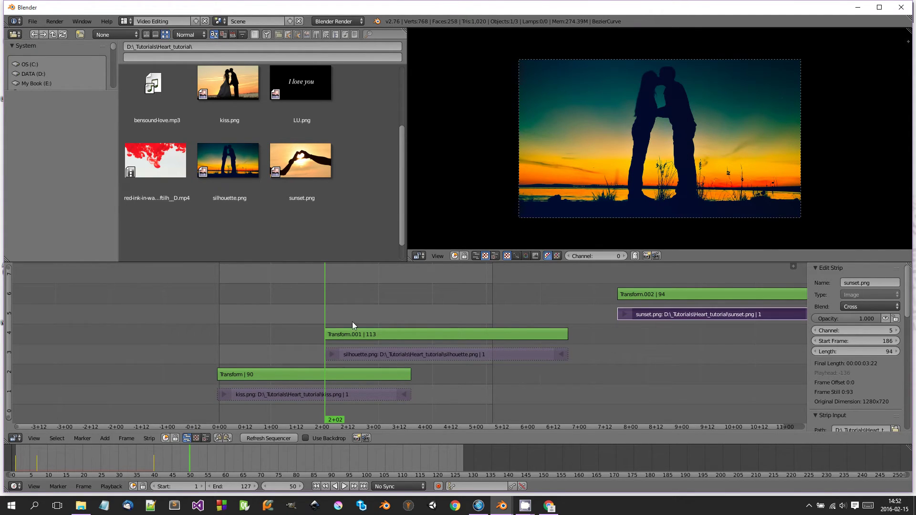
{"action": "key", "text": "alt+a"}
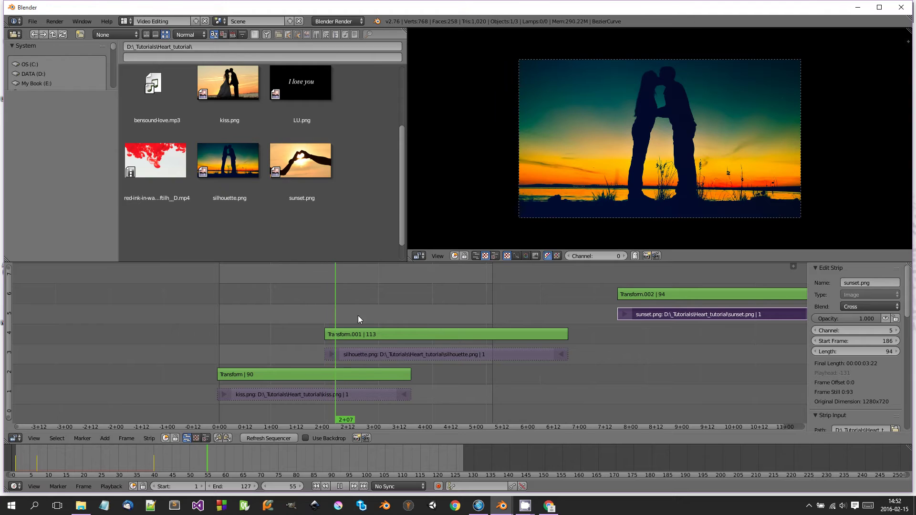
{"action": "left_click_drag", "start_coordinate": [436, 318], "coordinate": [429, 318]}
{"action": "left_click", "coordinate": [433, 317]}
{"action": "key", "text": "g"}
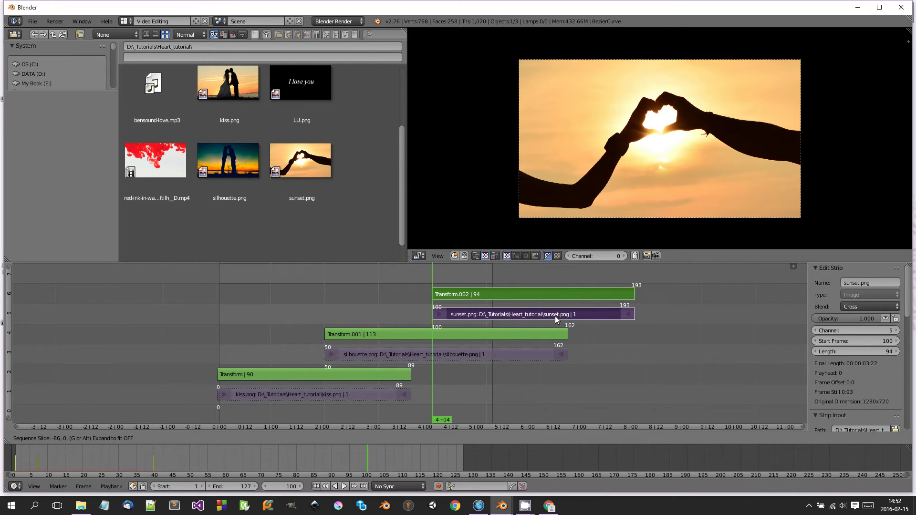
{"action": "left_click", "coordinate": [554, 316]}
{"action": "right_click", "coordinate": [545, 313]}
{"action": "key", "text": "h"}
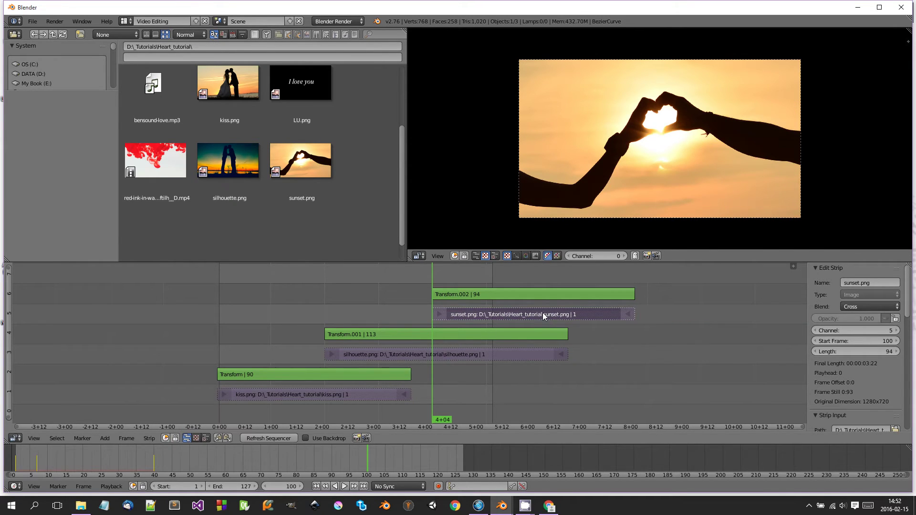
Step: Go to frame 1 and enable Uniform Scale on the kiss.png strip's Transform effect
{"action": "scroll", "coordinate": [314, 298], "scroll_direction": "down", "scroll_amount": 2}
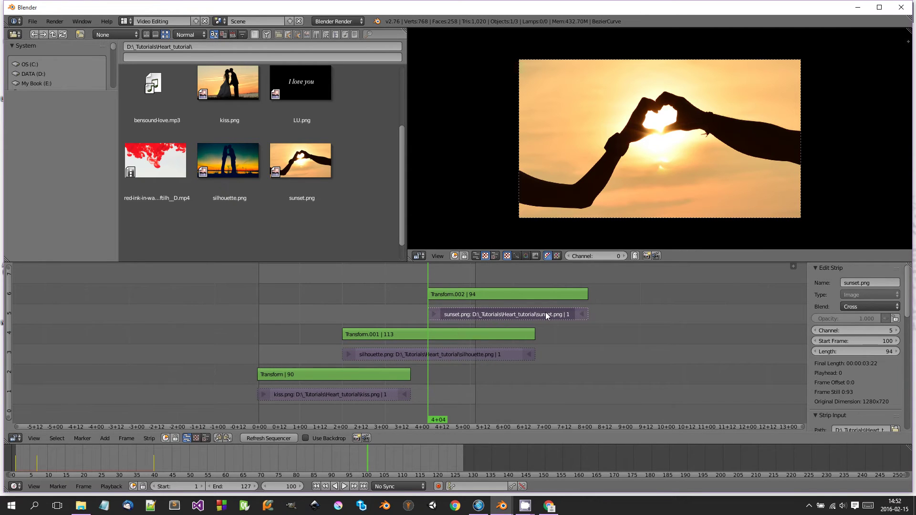
{"action": "middle_click_drag", "start_coordinate": [546, 316], "coordinate": [606, 368], "text": "ctrl"}
{"action": "middle_click_drag", "start_coordinate": [367, 391], "coordinate": [401, 314]}
{"action": "scroll", "coordinate": [368, 335], "scroll_direction": "up", "scroll_amount": 2}
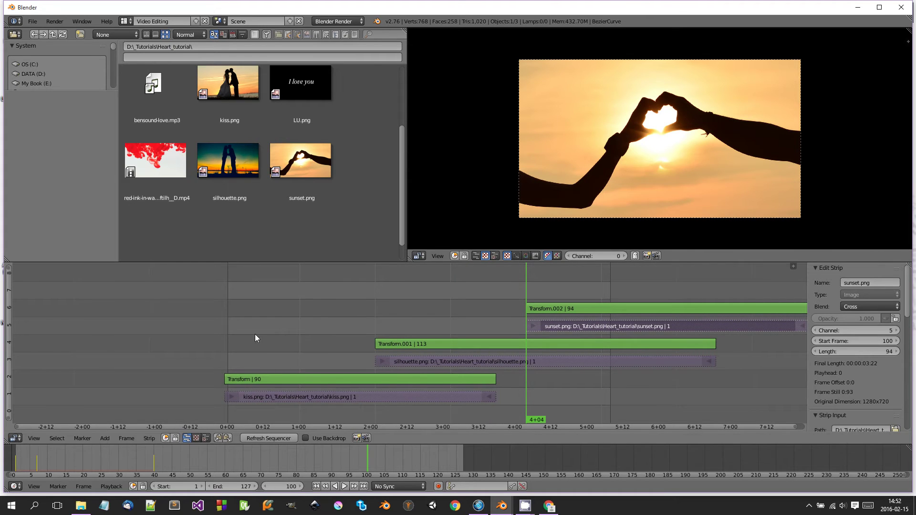
{"action": "left_click_drag", "start_coordinate": [254, 333], "coordinate": [226, 337]}
{"action": "right_click", "coordinate": [301, 381]}
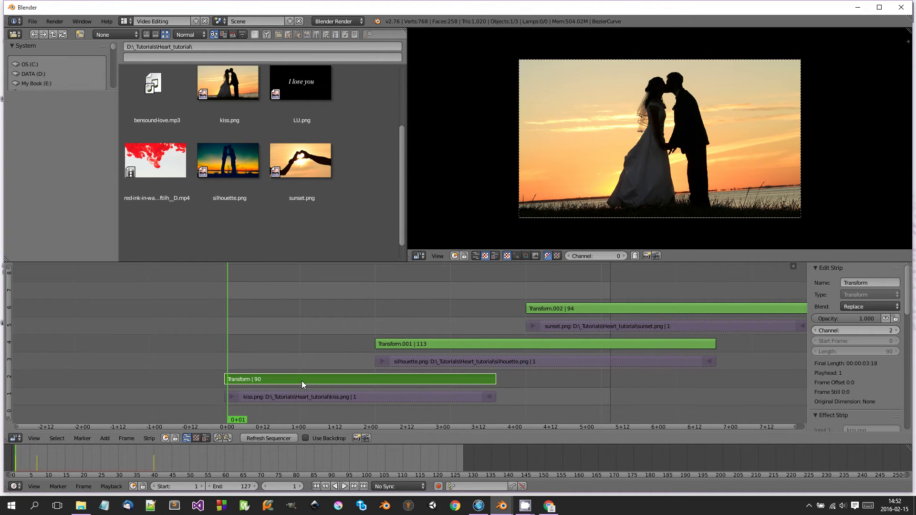
{"action": "scroll", "coordinate": [870, 341], "scroll_direction": "down", "scroll_amount": 5}
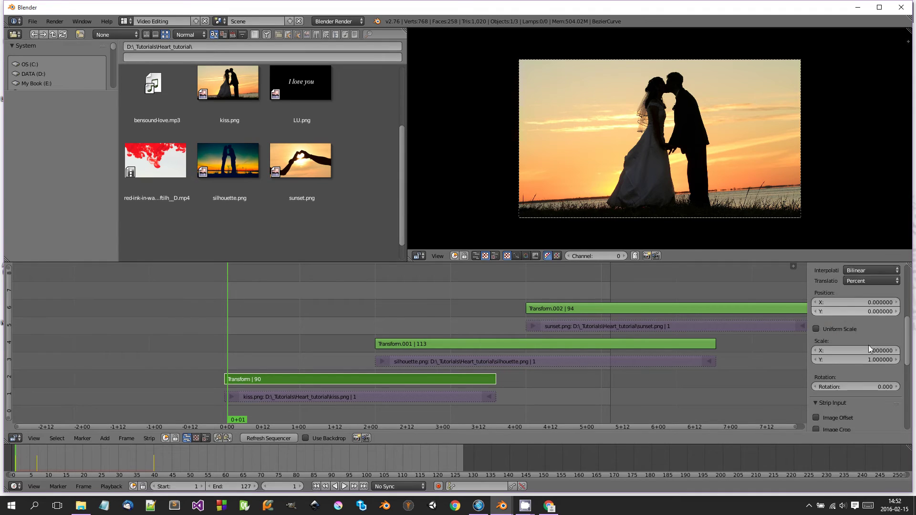
{"action": "scroll", "coordinate": [868, 345], "scroll_direction": "down", "scroll_amount": 2}
{"action": "left_click", "coordinate": [820, 289]}
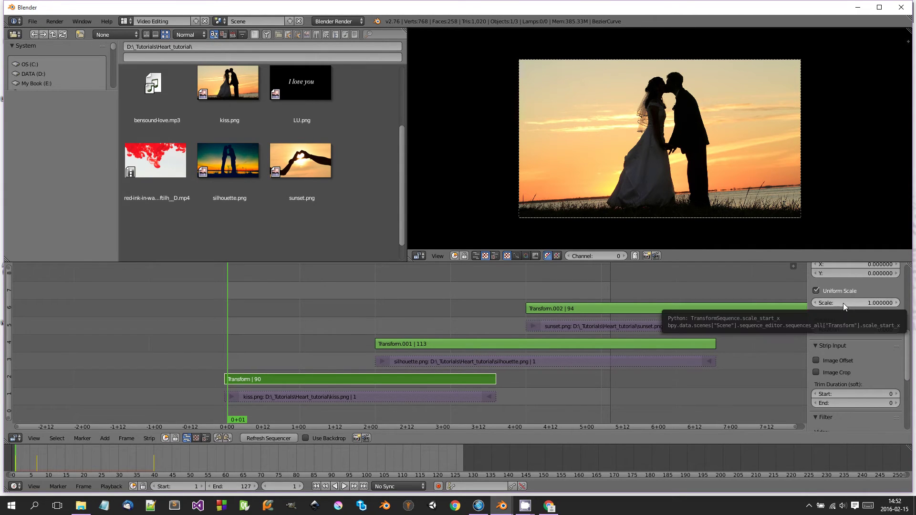
Step: Keyframe the kiss.png Transform strip's scale of 1.0 at frame 5
{"action": "key", "text": "alt+a"}
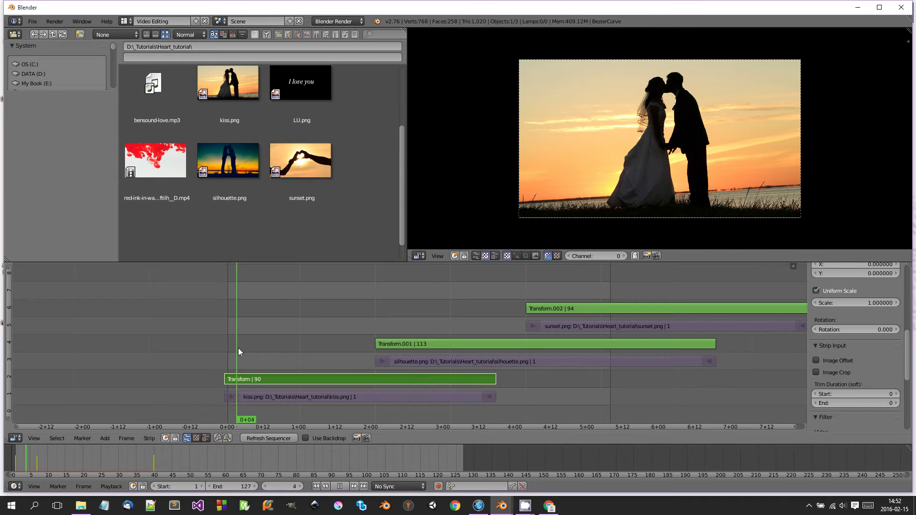
{"action": "key", "text": "alt+a"}
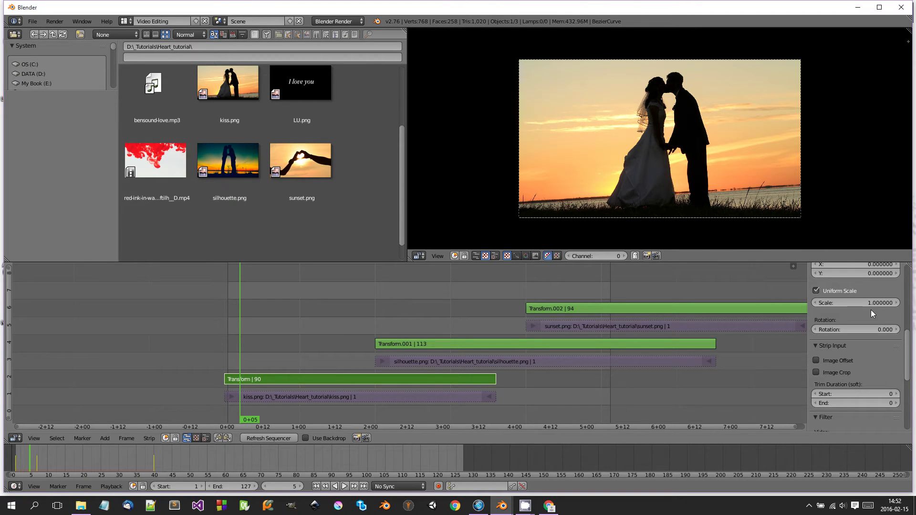
{"action": "key", "text": "i"}
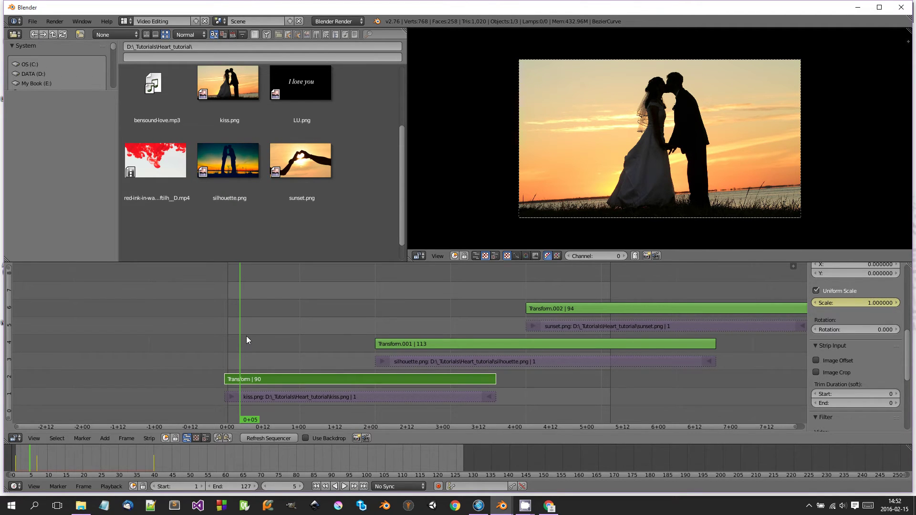
Step: Set the kiss.png Transform strip's scale to 1.05 at frame 50 and keyframe it
{"action": "key", "text": "alt+a"}
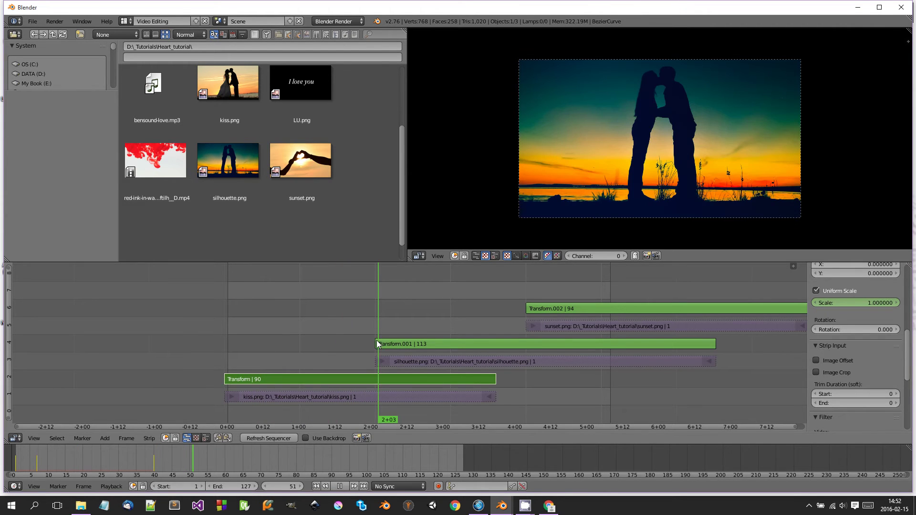
{"action": "key", "text": "alt+a"}
{"action": "left_click", "coordinate": [820, 302]}
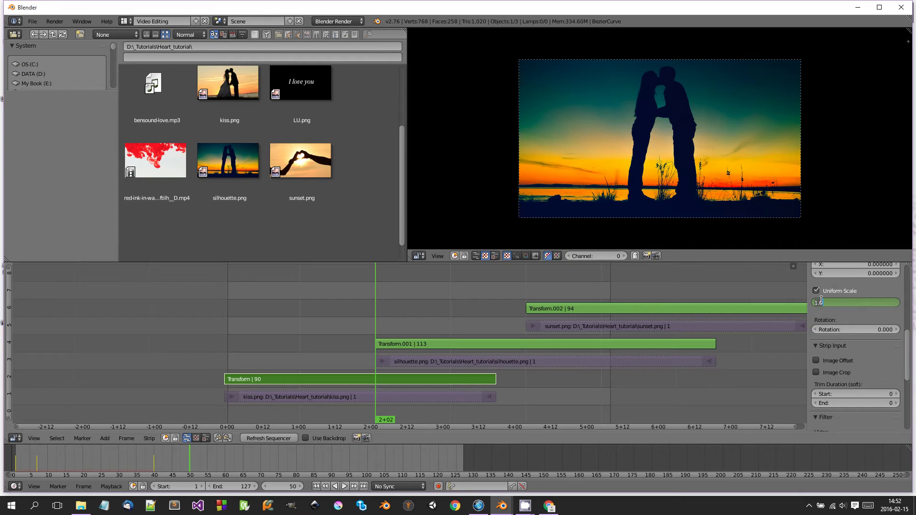
{"action": "type", "text": "1."}
{"action": "key", "text": "Return"}
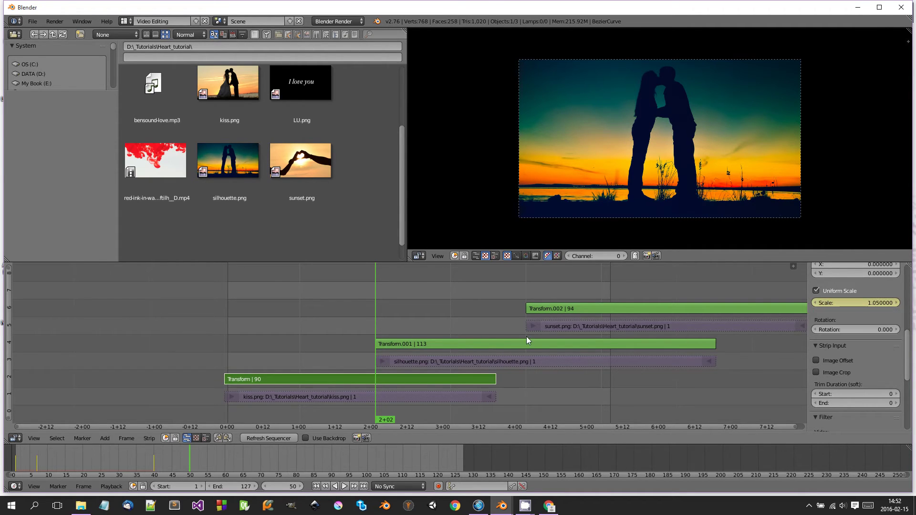
Step: Play back the kiss.png section to check the scale animation, and stop at frame 50
{"action": "left_click_drag", "start_coordinate": [369, 300], "coordinate": [298, 308]}
{"action": "key", "text": "alt+a"}
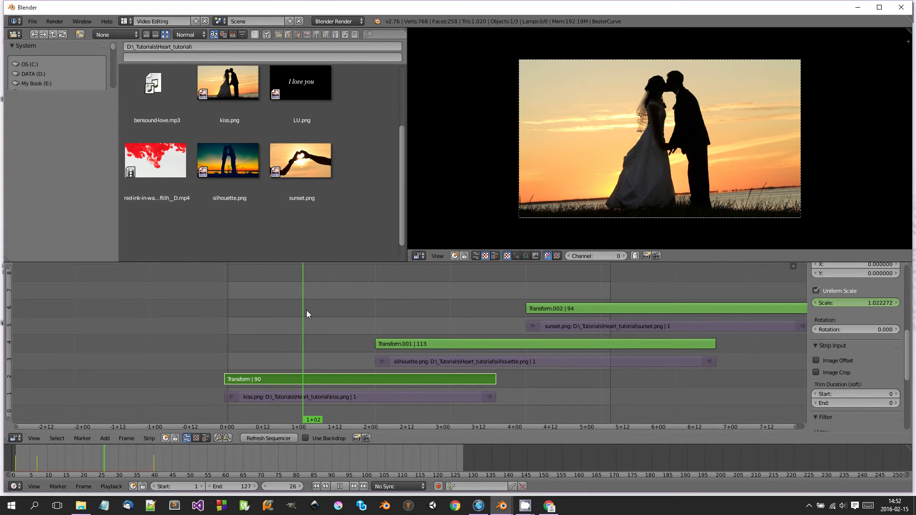
{"action": "left_click_drag", "start_coordinate": [381, 319], "coordinate": [374, 320]}
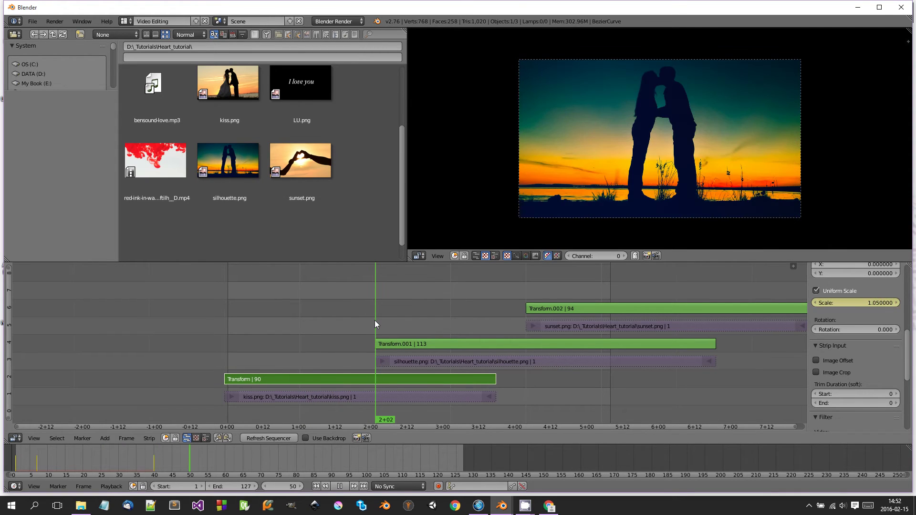
{"action": "key", "text": "alt+a"}
Step: Add all the PNG images from the mASK folder as an image sequence strip at frame 50 and preview it
{"action": "middle_click_drag", "start_coordinate": [388, 324], "coordinate": [356, 325]}
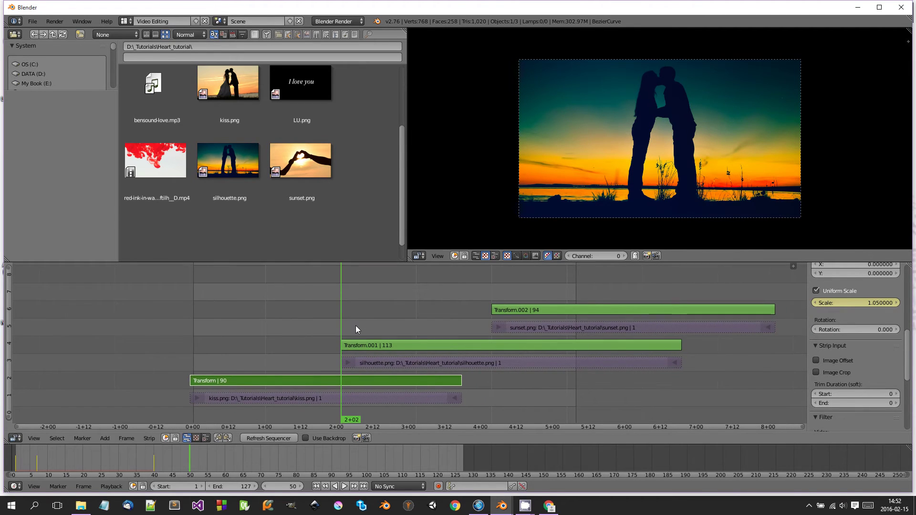
{"action": "scroll", "coordinate": [358, 331], "scroll_direction": "up", "scroll_amount": 1}
{"action": "scroll", "coordinate": [362, 338], "scroll_direction": "up", "scroll_amount": 1}
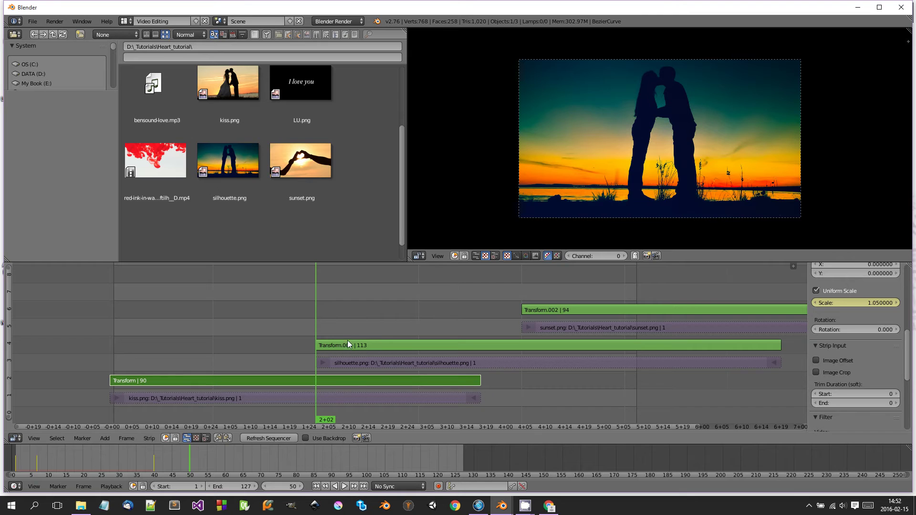
{"action": "key", "text": "shift+a"}
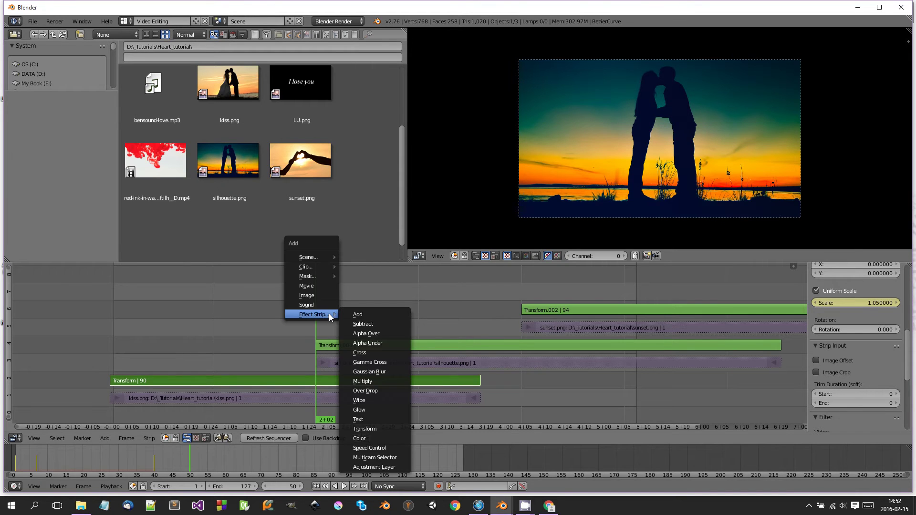
{"action": "left_click", "coordinate": [313, 295]}
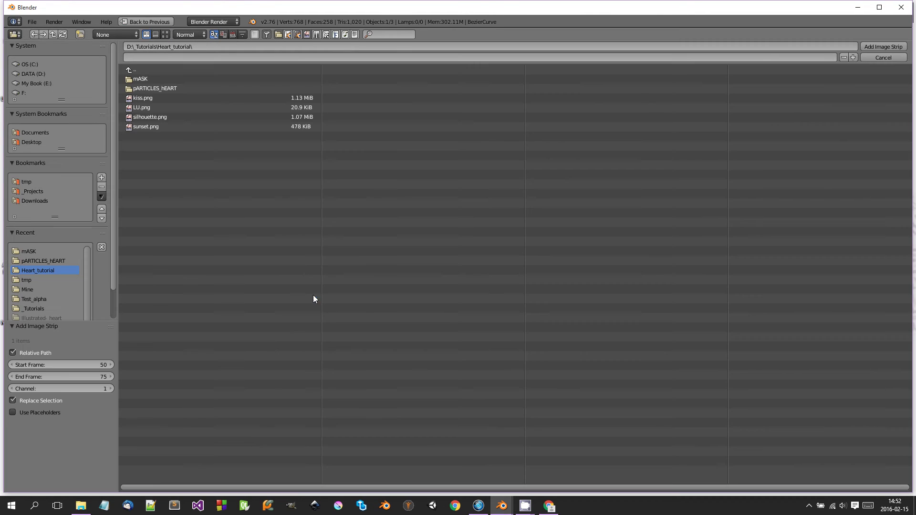
{"action": "left_click", "coordinate": [144, 80]}
{"action": "key", "text": "a"}
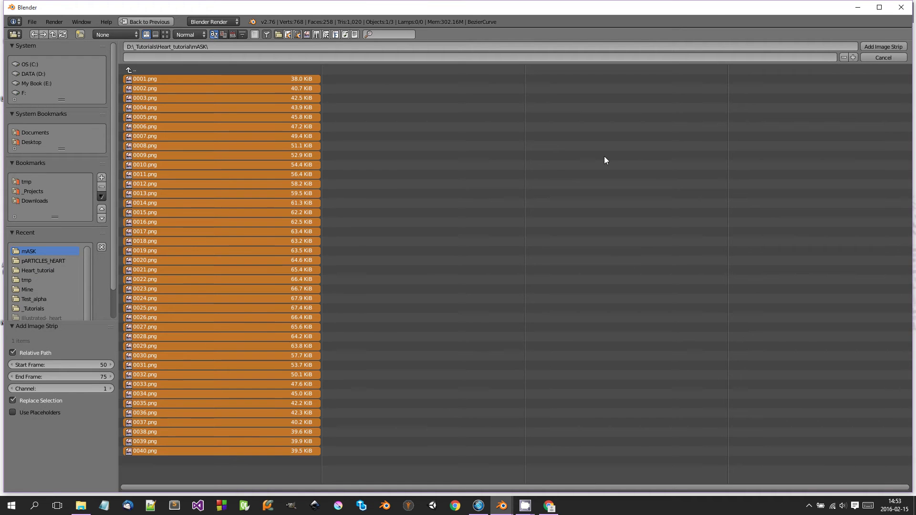
{"action": "left_click", "coordinate": [887, 46]}
{"action": "left_click_drag", "start_coordinate": [319, 312], "coordinate": [369, 315]}
{"action": "left_click", "coordinate": [361, 306]}
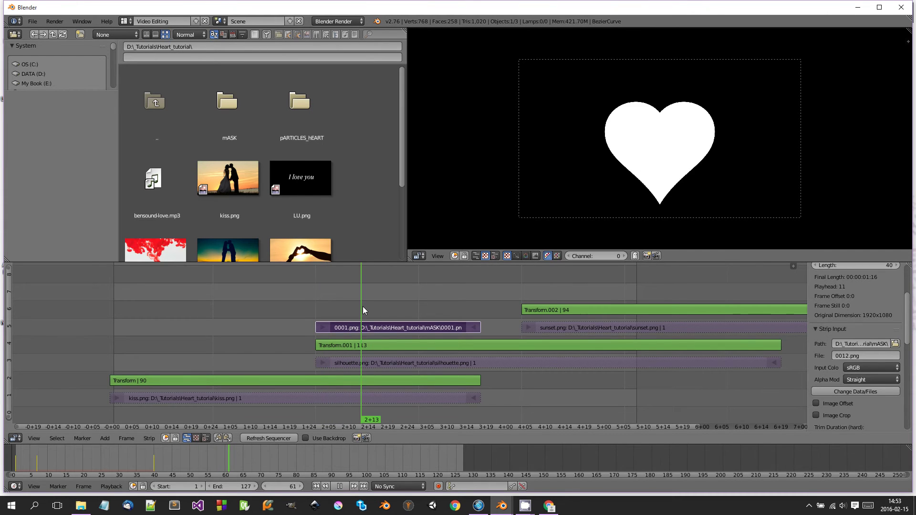
Step: Add a Mask modifier to the silhouette.png strip's Transform effect and check which strips are offered as its mask
{"action": "right_click", "coordinate": [380, 342]}
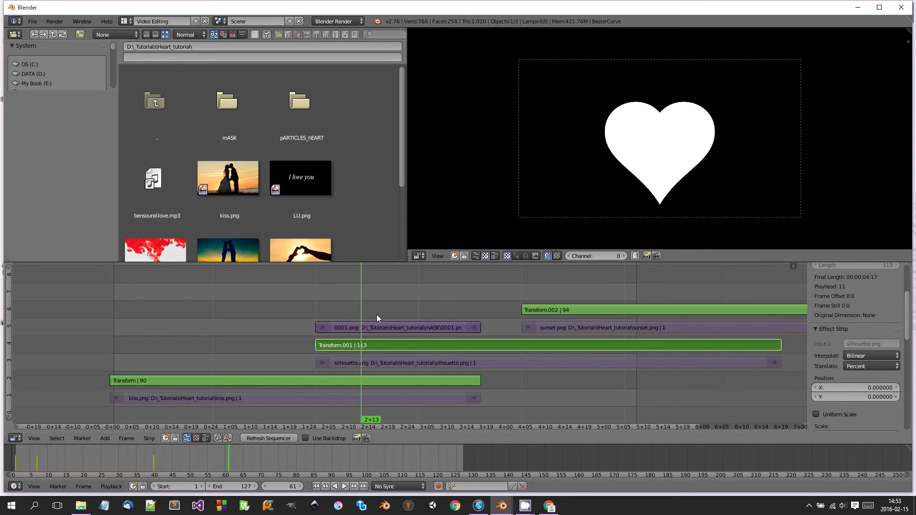
{"action": "mouse_move", "coordinate": [377, 313]}
{"action": "left_mouse_down"}
{"action": "mouse_move", "coordinate": [332, 306]}
{"action": "mouse_move", "coordinate": [366, 321]}
{"action": "left_mouse_up"}
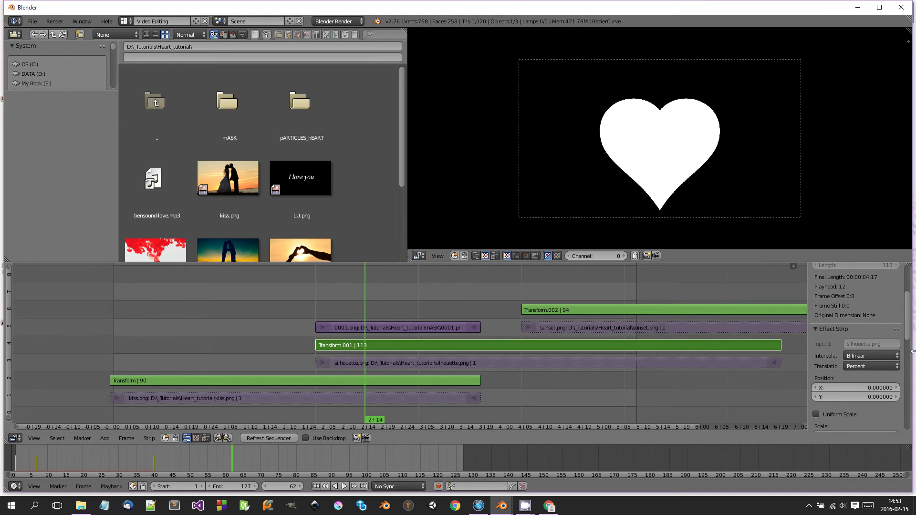
{"action": "scroll", "coordinate": [882, 369], "scroll_direction": "down", "scroll_amount": 8}
{"action": "left_click", "coordinate": [864, 400]}
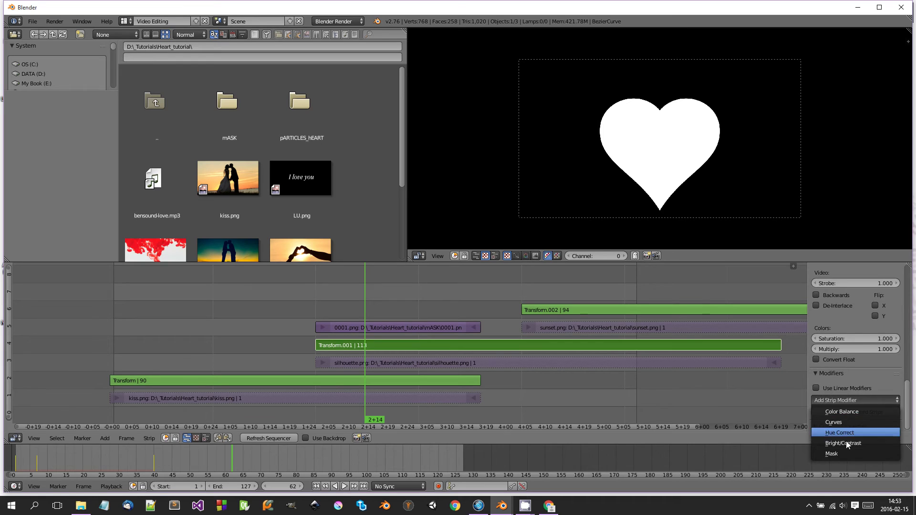
{"action": "left_click", "coordinate": [847, 451]}
{"action": "scroll", "coordinate": [853, 381], "scroll_direction": "down", "scroll_amount": 2}
{"action": "left_click", "coordinate": [857, 410]}
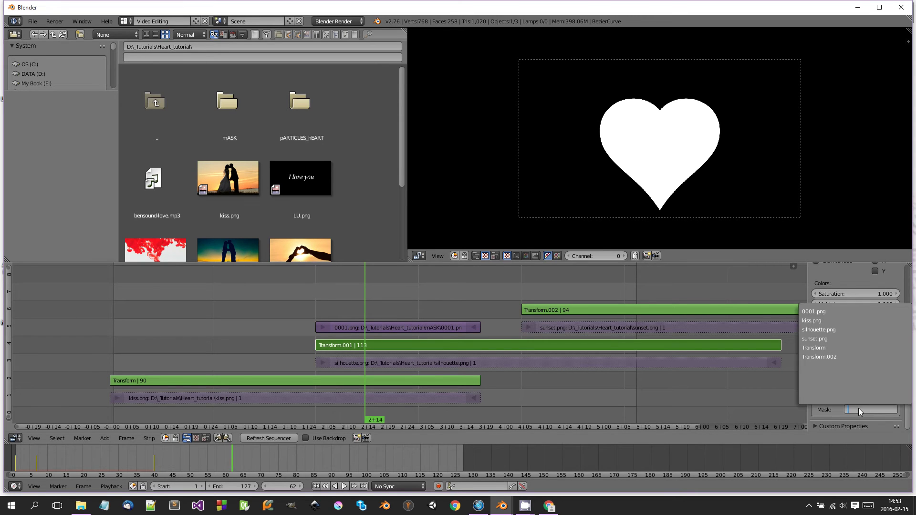
{"action": "right_click", "coordinate": [401, 326]}
Step: Rename the mask image sequence strip as maSK
{"action": "right_click", "coordinate": [401, 325]}
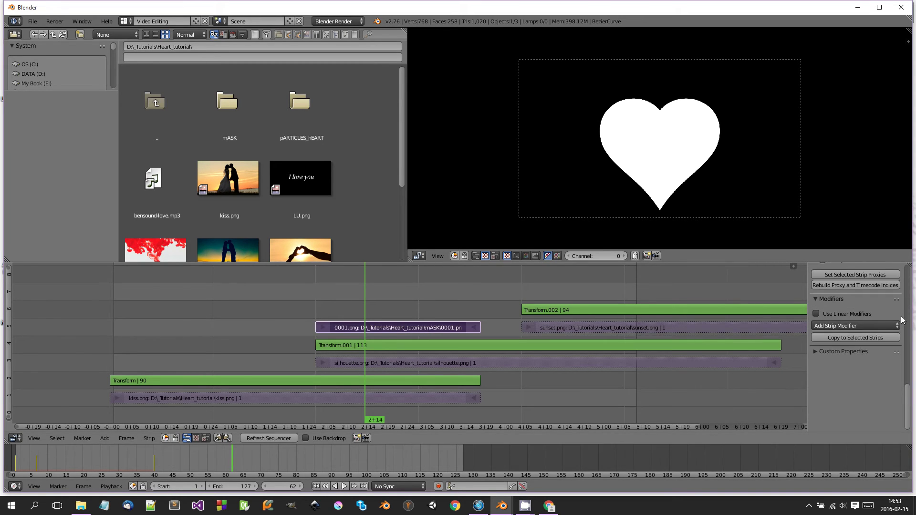
{"action": "scroll", "coordinate": [881, 312], "scroll_direction": "up", "scroll_amount": 8}
{"action": "scroll", "coordinate": [880, 311], "scroll_direction": "up", "scroll_amount": 5}
{"action": "left_click", "coordinate": [874, 283]}
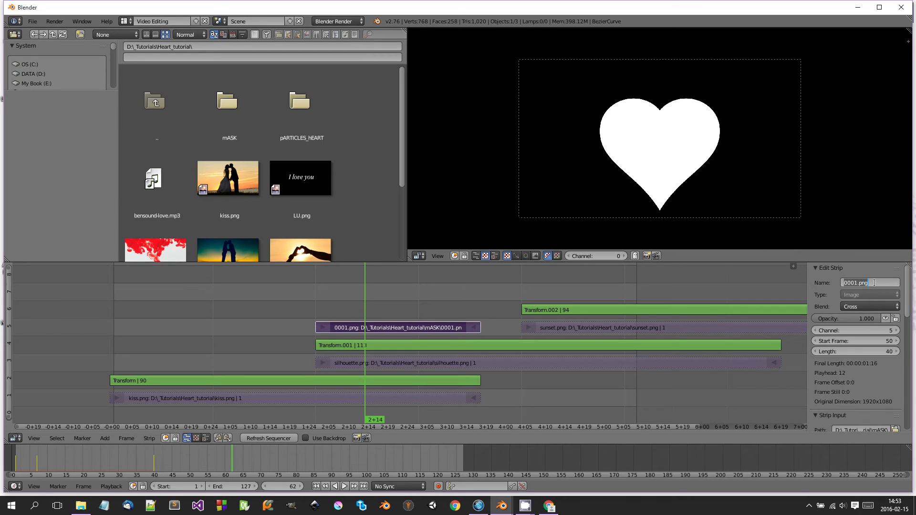
{"action": "type", "text": "maKS"}
{"action": "key", "text": "BackSpace"}
{"action": "type", "text": "SK"}
{"action": "key", "text": "Return"}
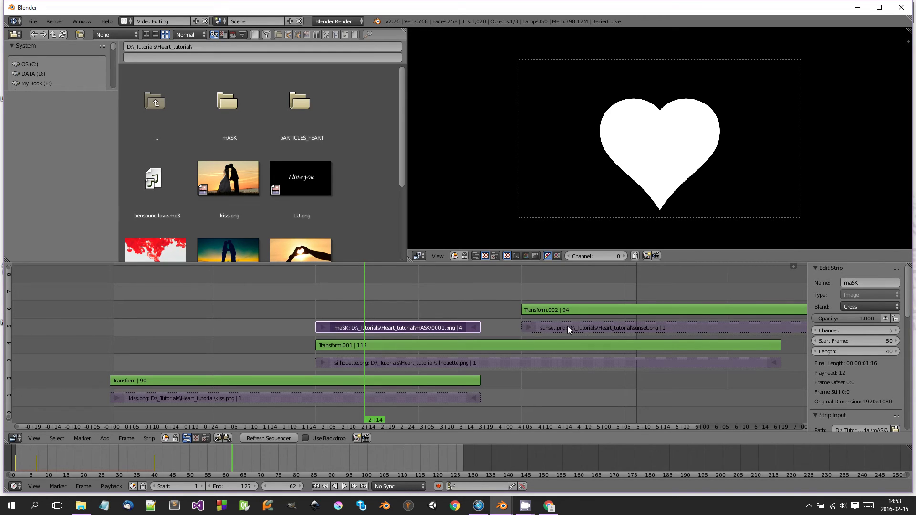
Step: Set maSK as the mask strip in the Mask modifier of the silhouette.png strip's Transform effect
{"action": "scroll", "coordinate": [863, 397], "scroll_direction": "down", "scroll_amount": 8}
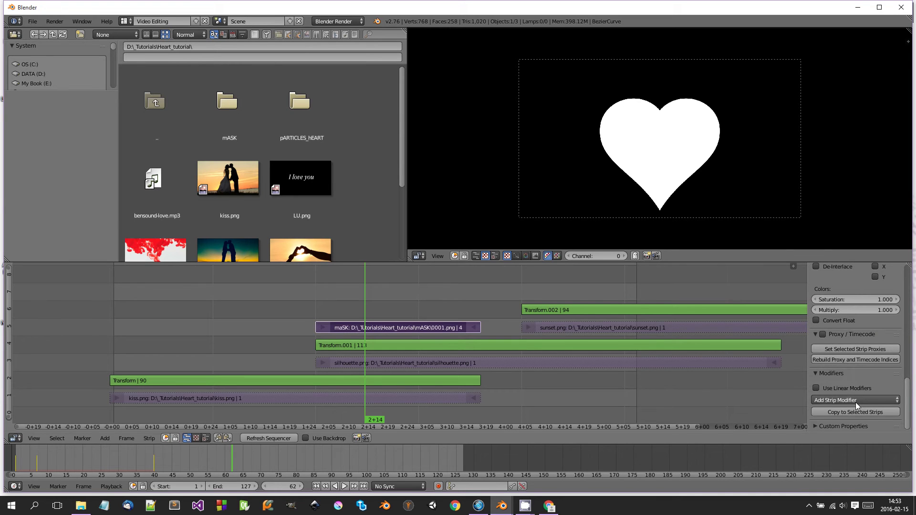
{"action": "left_click", "coordinate": [857, 400]}
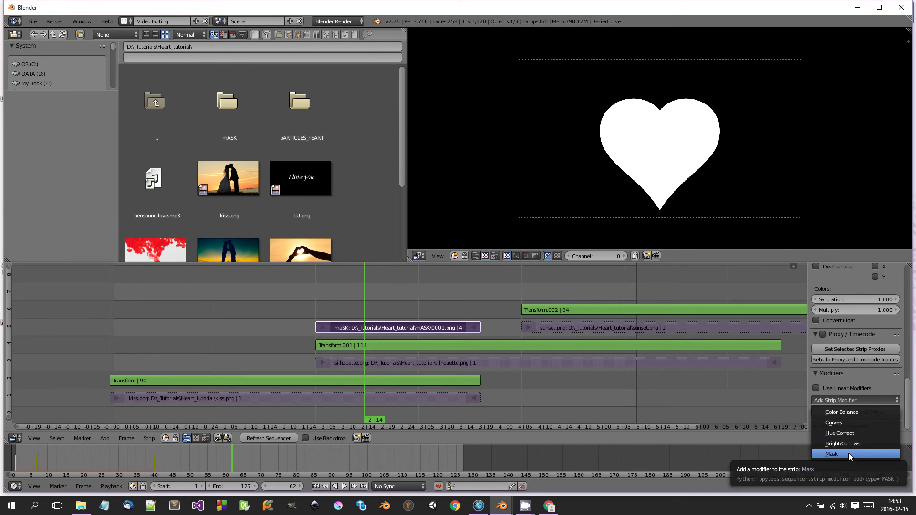
{"action": "right_click", "coordinate": [532, 344]}
{"action": "scroll", "coordinate": [865, 353], "scroll_direction": "down", "scroll_amount": 4}
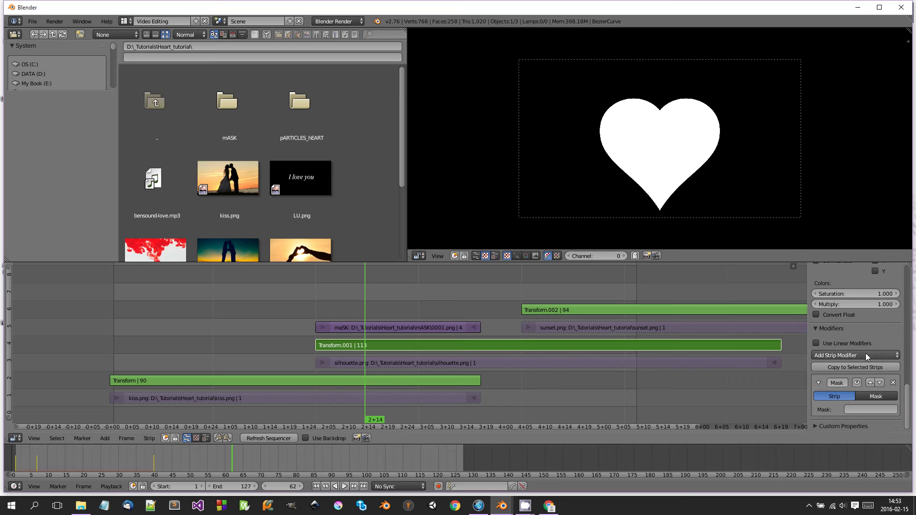
{"action": "left_click", "coordinate": [873, 409]}
{"action": "left_click", "coordinate": [843, 323]}
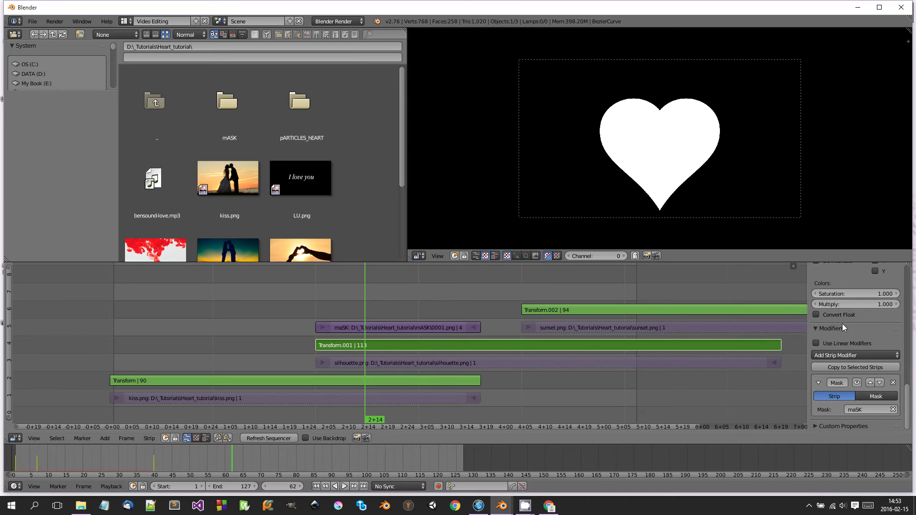
Step: Mute the maSK strip and preview the masked silhouette photo
{"action": "right_click", "coordinate": [380, 328]}
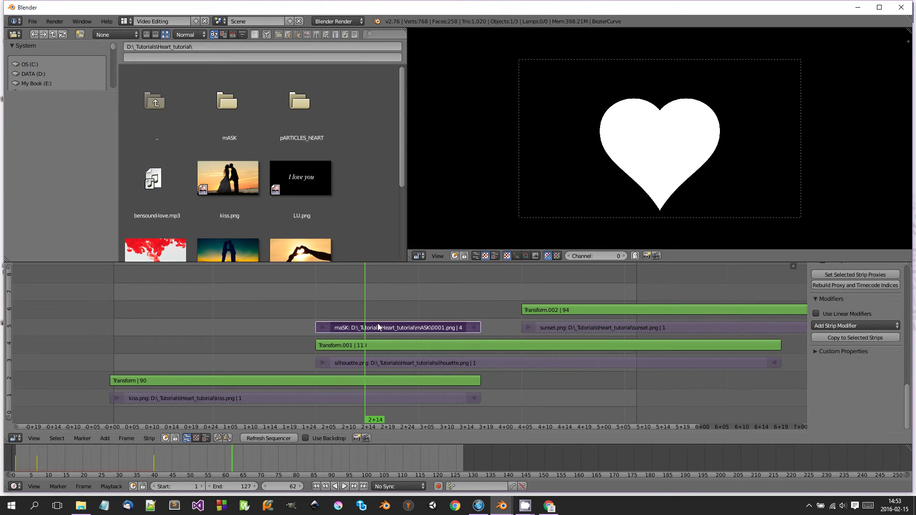
{"action": "left_click", "coordinate": [150, 438]}
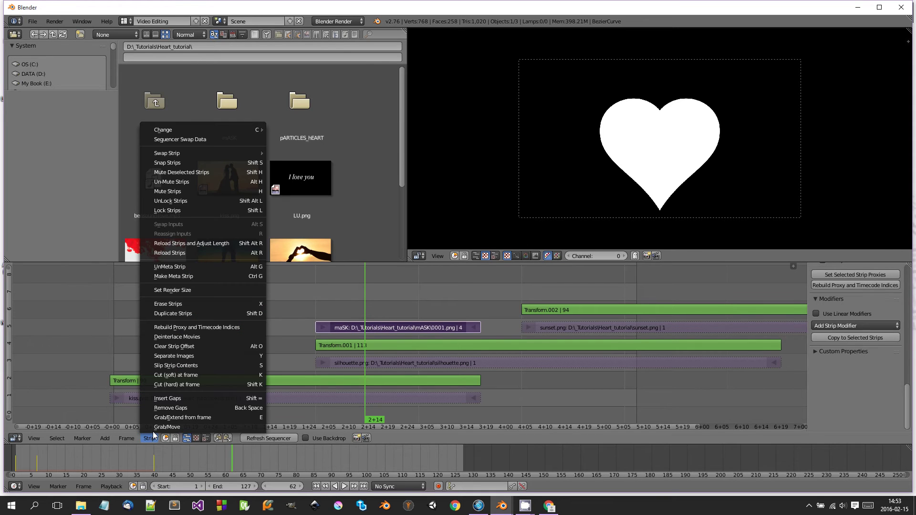
{"action": "left_click", "coordinate": [196, 191]}
{"action": "mouse_move", "coordinate": [364, 311]}
{"action": "left_mouse_down"}
{"action": "mouse_move", "coordinate": [312, 306]}
{"action": "mouse_move", "coordinate": [365, 316]}
{"action": "left_mouse_up"}
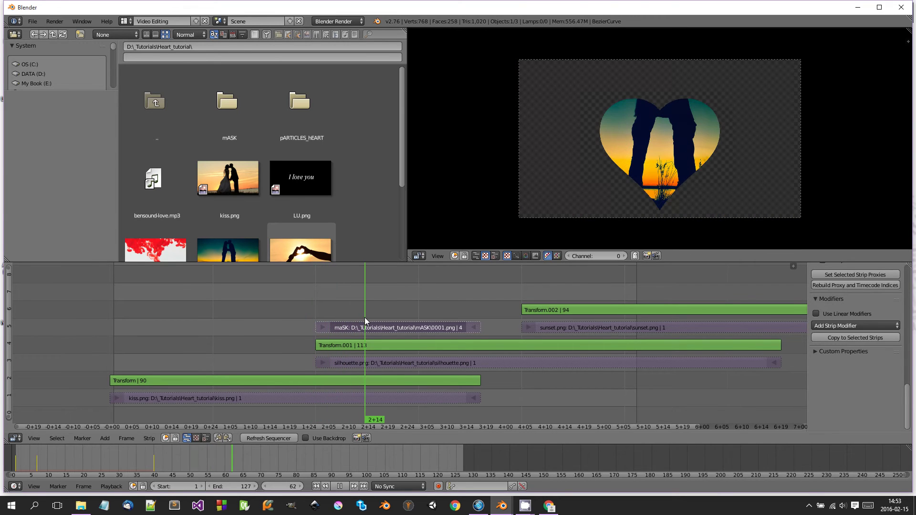
Step: Set the blend mode of the silhouette.png strip's Transform effect to Alpha Over
{"action": "right_click", "coordinate": [372, 345]}
{"action": "scroll", "coordinate": [851, 347], "scroll_direction": "up", "scroll_amount": 10}
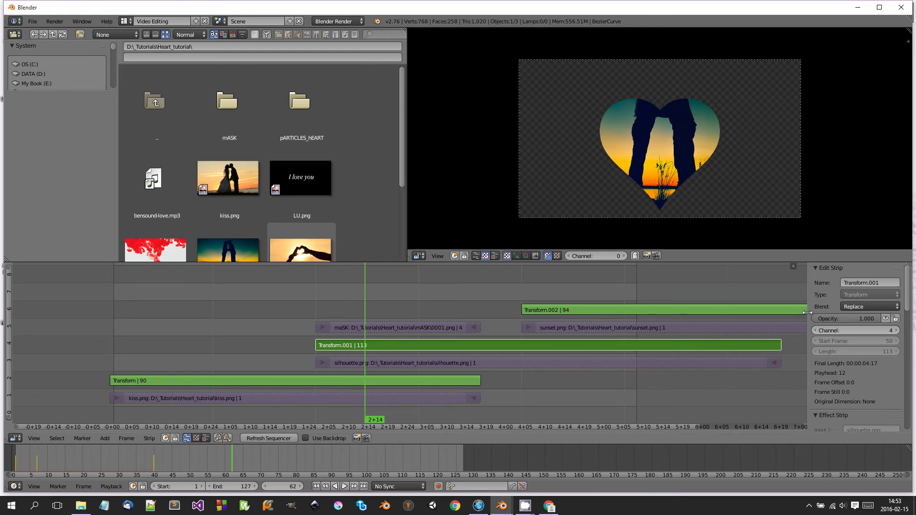
{"action": "left_click_drag", "start_coordinate": [811, 318], "coordinate": [769, 318]}
{"action": "left_click", "coordinate": [830, 306]}
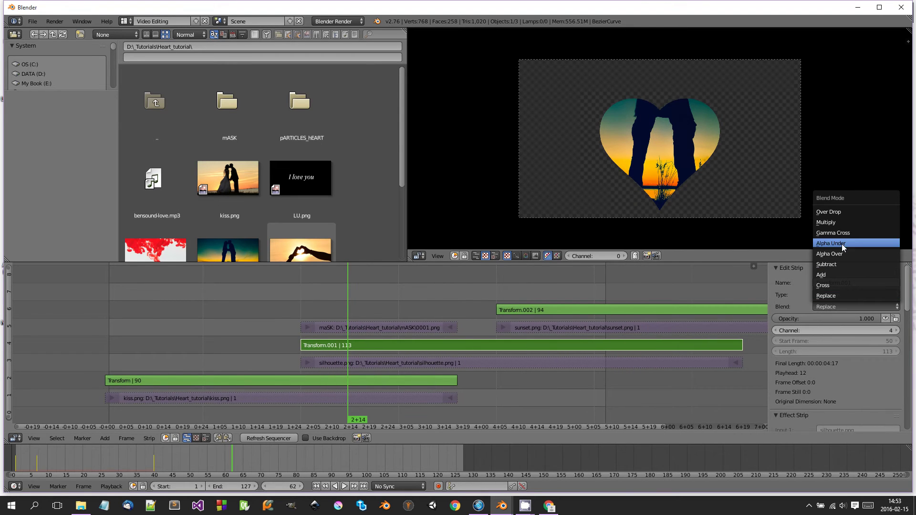
{"action": "left_click", "coordinate": [839, 252]}
{"action": "left_click", "coordinate": [551, 310]}
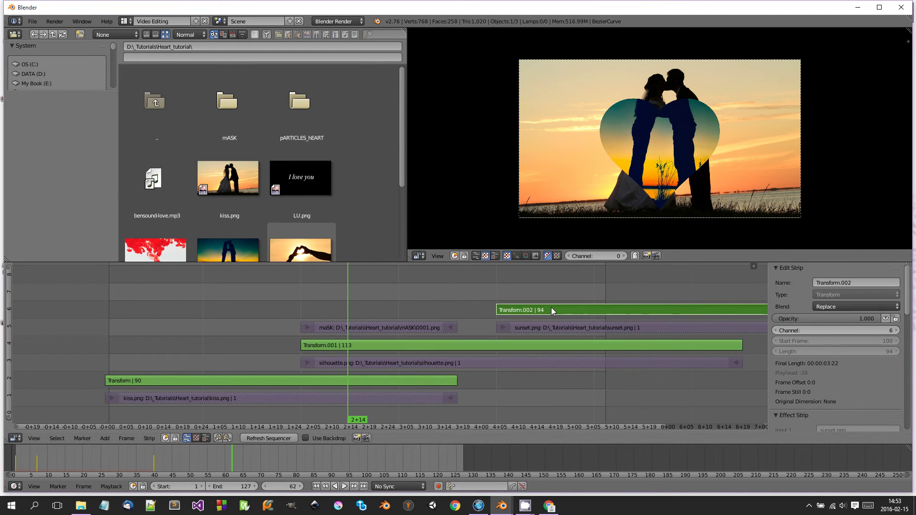
Step: Duplicate the muted maSK strip and place the copy in channel 7, above the start of the sunset.png Transform effect
{"action": "right_click", "coordinate": [377, 327]}
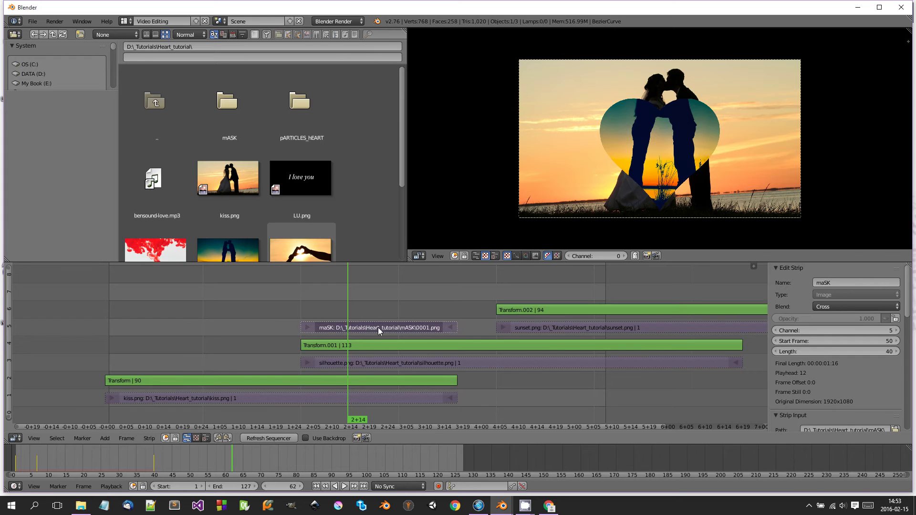
{"action": "key", "text": "shift+d"}
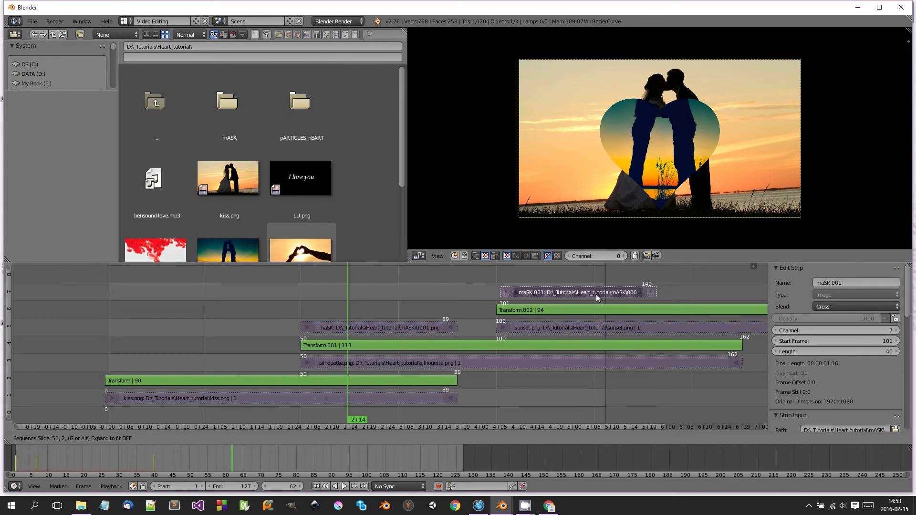
{"action": "left_click", "coordinate": [588, 296]}
Step: Move the sunset.png strip together with the mask copy to start at frame 125, and scrub through to the new position
{"action": "middle_click_drag", "start_coordinate": [587, 295], "coordinate": [468, 356]}
{"action": "right_click", "coordinate": [470, 356]}
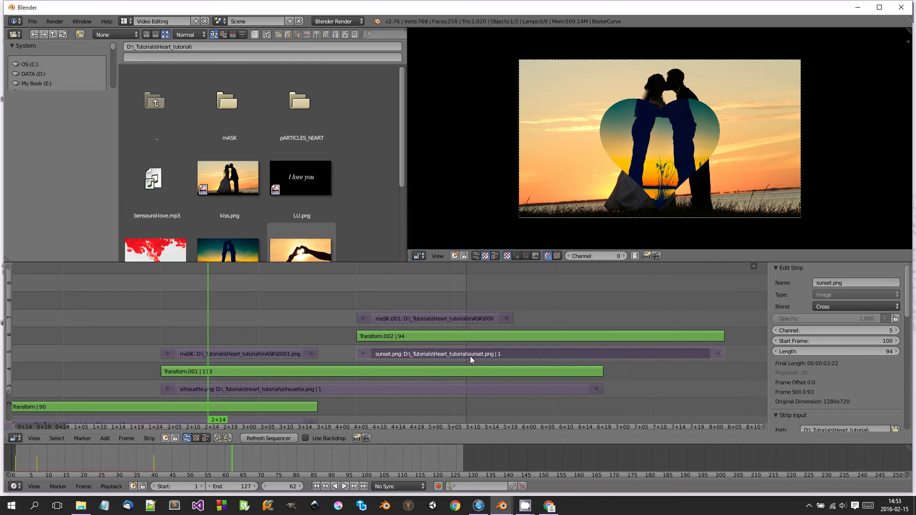
{"action": "right_click", "coordinate": [469, 316], "text": "shift"}
{"action": "key", "text": "g"}
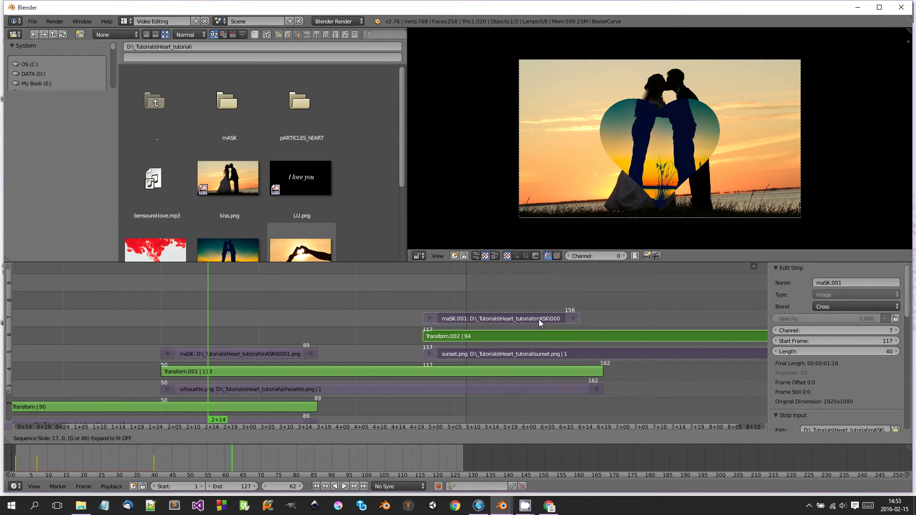
{"action": "left_click", "coordinate": [567, 321]}
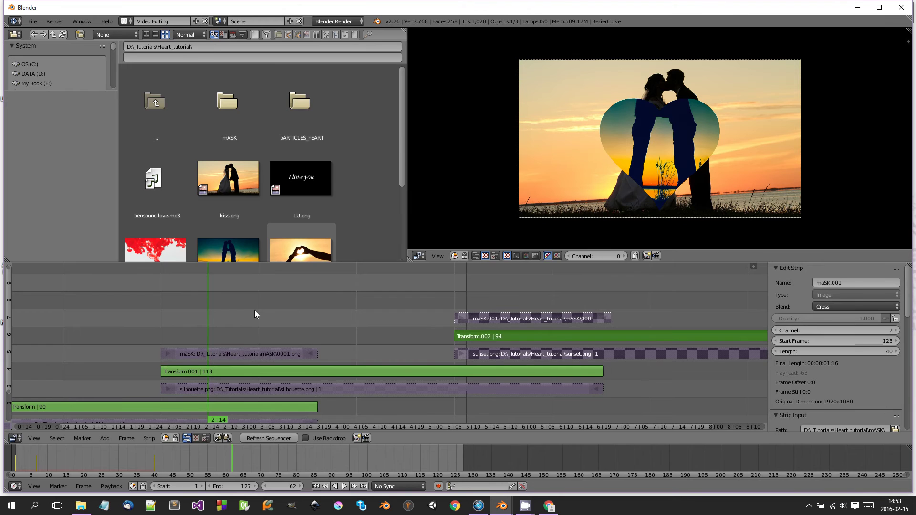
{"action": "left_click_drag", "start_coordinate": [342, 319], "coordinate": [477, 319]}
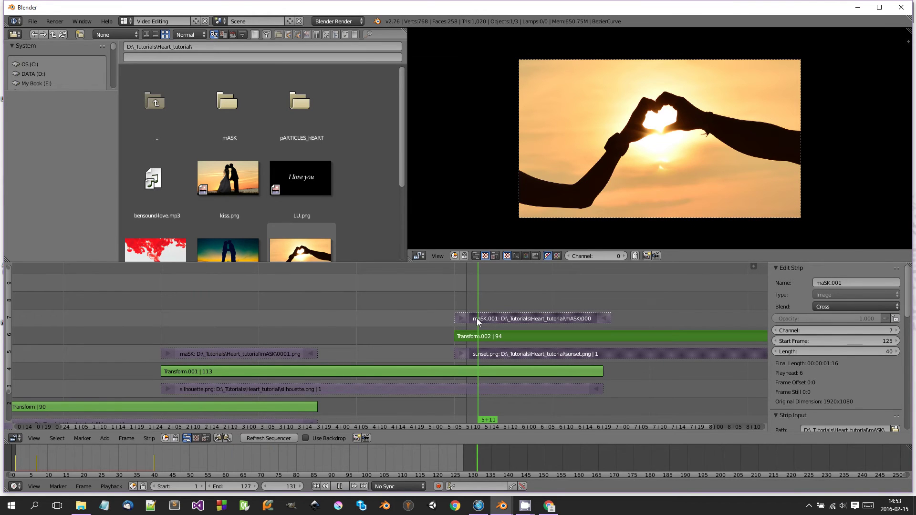
Step: Extend the scene's frame range to end at frame 183
{"action": "scroll", "coordinate": [499, 326], "scroll_direction": "down", "scroll_amount": 4}
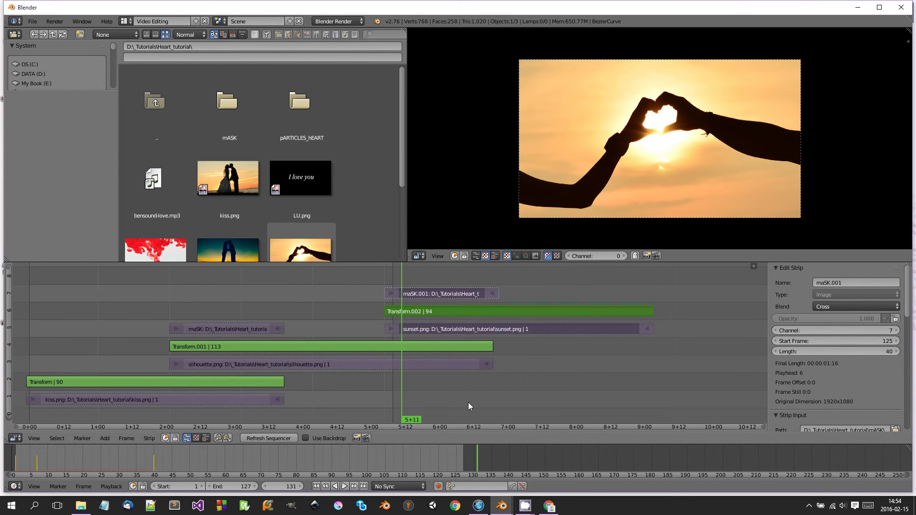
{"action": "left_click_drag", "start_coordinate": [594, 456], "coordinate": [660, 456]}
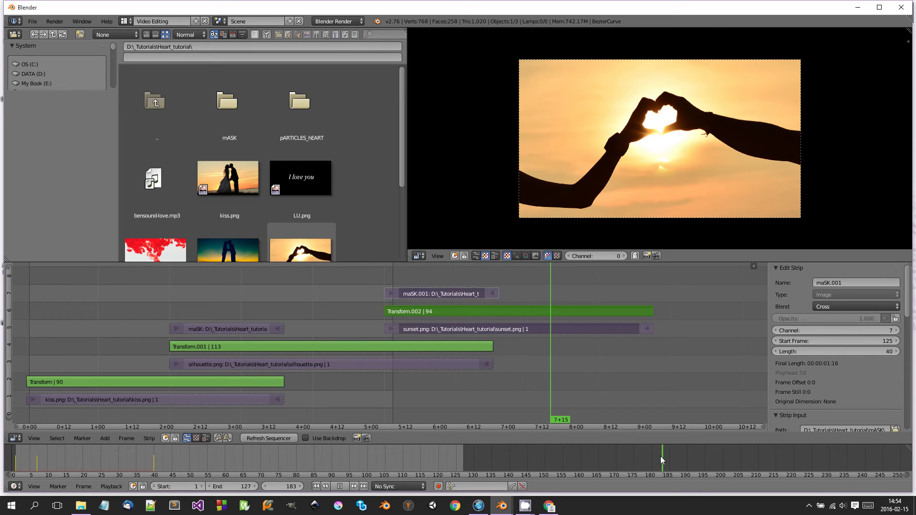
{"action": "key", "text": "e"}
Step: Add a Mask modifier to the sunset.png strip's Transform effect, using maSK.001 as its mask strip
{"action": "right_click", "coordinate": [429, 308]}
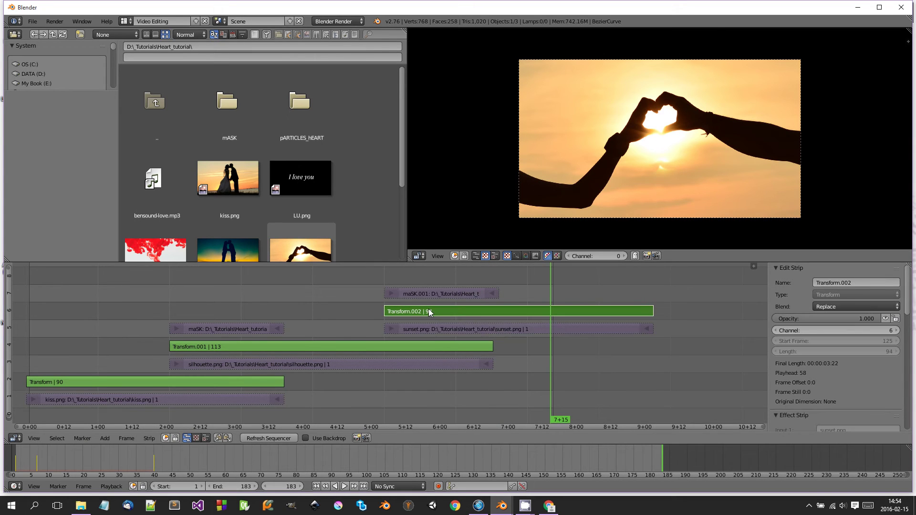
{"action": "scroll", "coordinate": [808, 330], "scroll_direction": "down", "scroll_amount": 8}
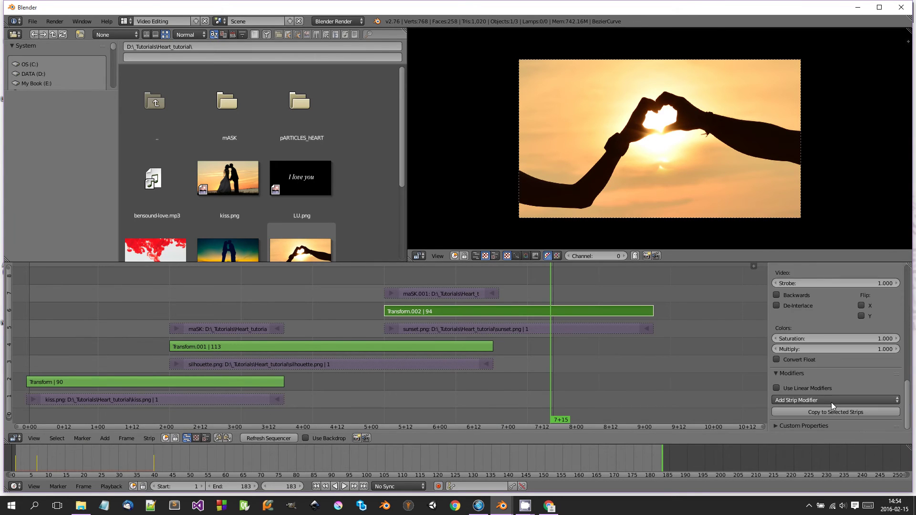
{"action": "left_click", "coordinate": [831, 400]}
{"action": "left_click", "coordinate": [808, 451]}
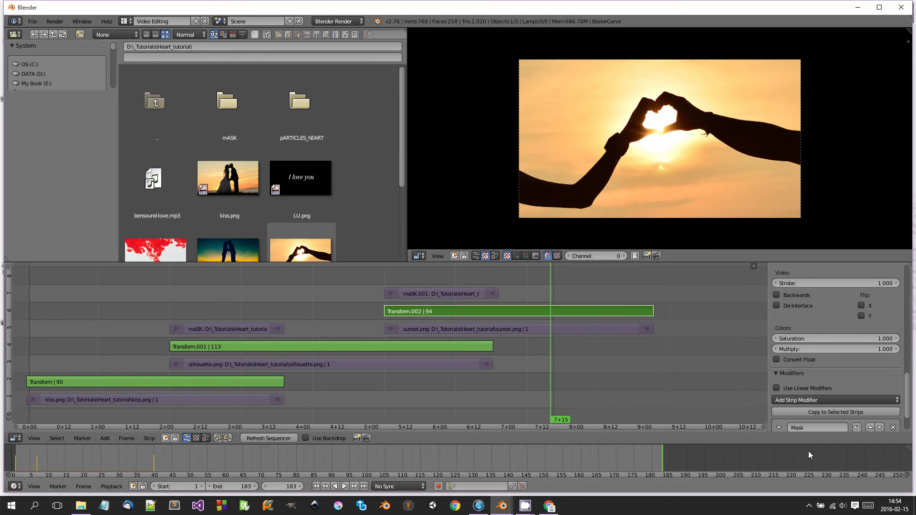
{"action": "scroll", "coordinate": [820, 390], "scroll_direction": "down", "scroll_amount": 2}
{"action": "left_click", "coordinate": [834, 409]}
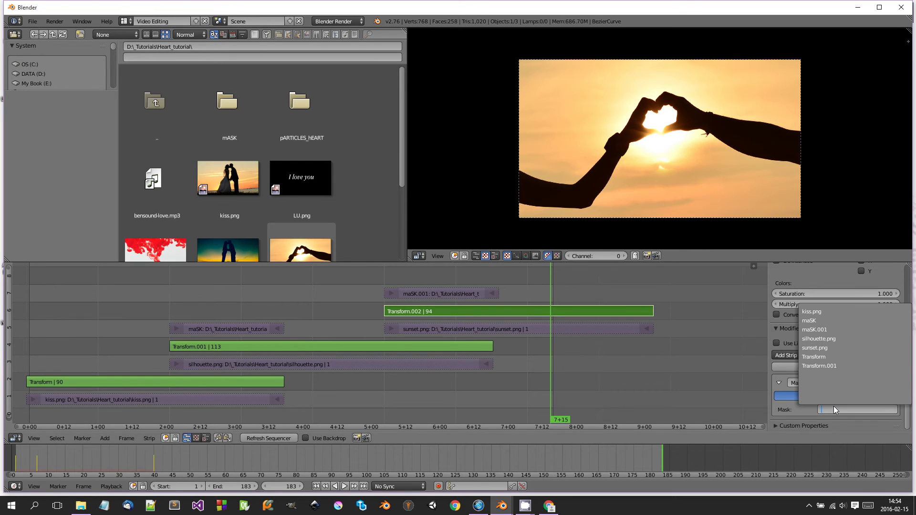
{"action": "left_click", "coordinate": [829, 325]}
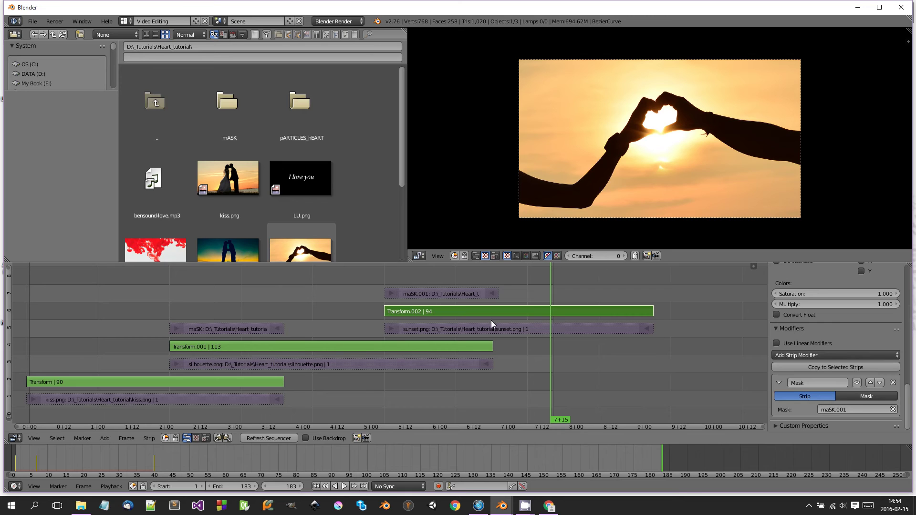
Step: Preview the masked sunset photo at frame 144 and set its Transform effect's blend mode to Alpha Over
{"action": "left_click", "coordinate": [439, 277]}
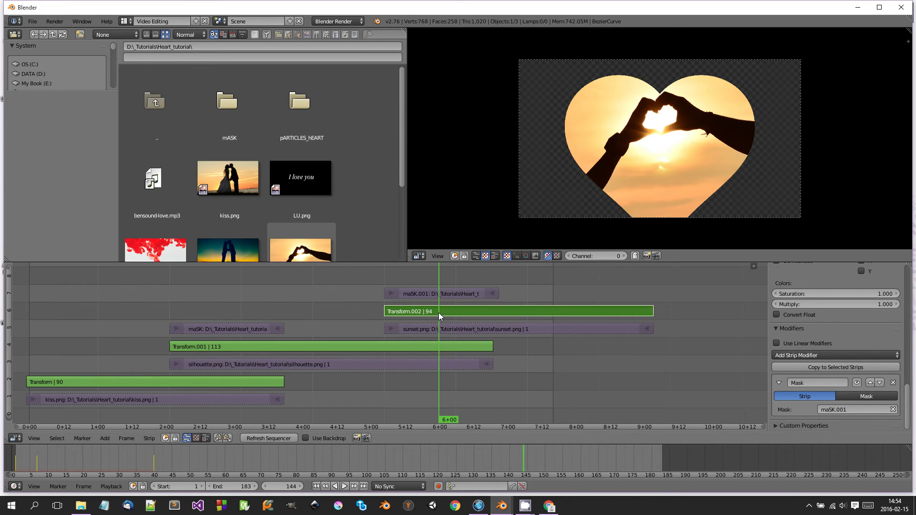
{"action": "scroll", "coordinate": [840, 318], "scroll_direction": "up", "scroll_amount": 8}
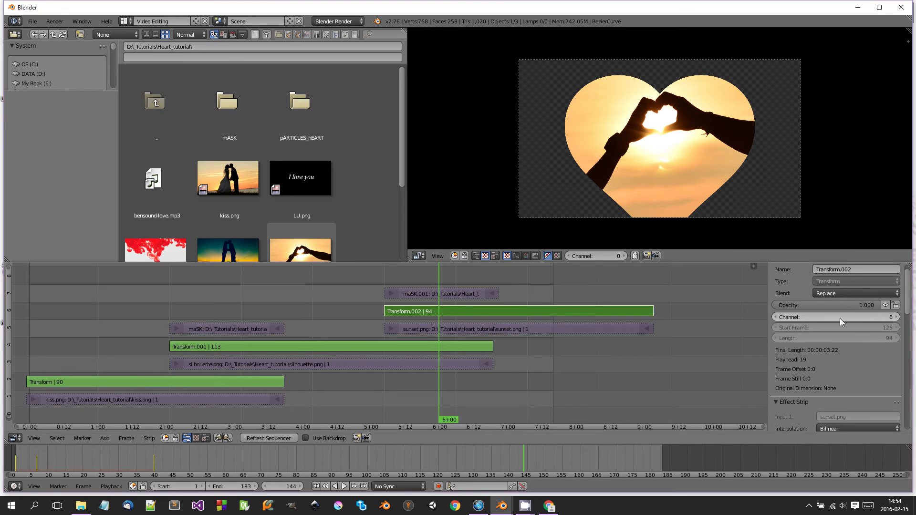
{"action": "left_click", "coordinate": [840, 306]}
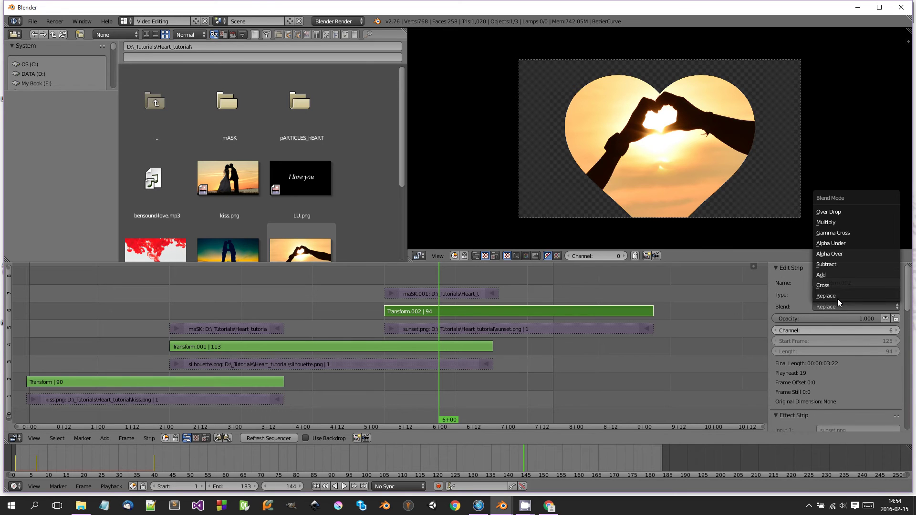
{"action": "left_click", "coordinate": [831, 254]}
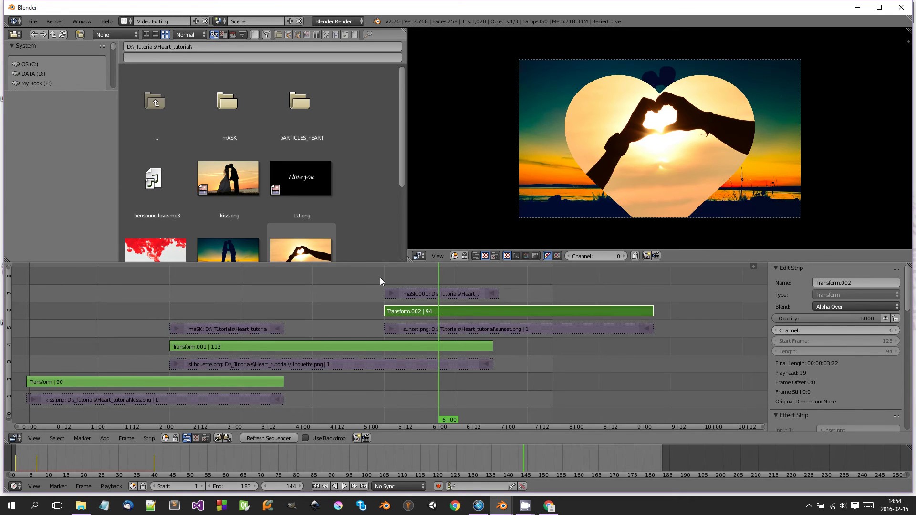
Step: Play back the heart reveal of the sunset photo, and stop with the playhead at frame 50
{"action": "left_click", "coordinate": [356, 279]}
{"action": "key", "text": "alt+a"}
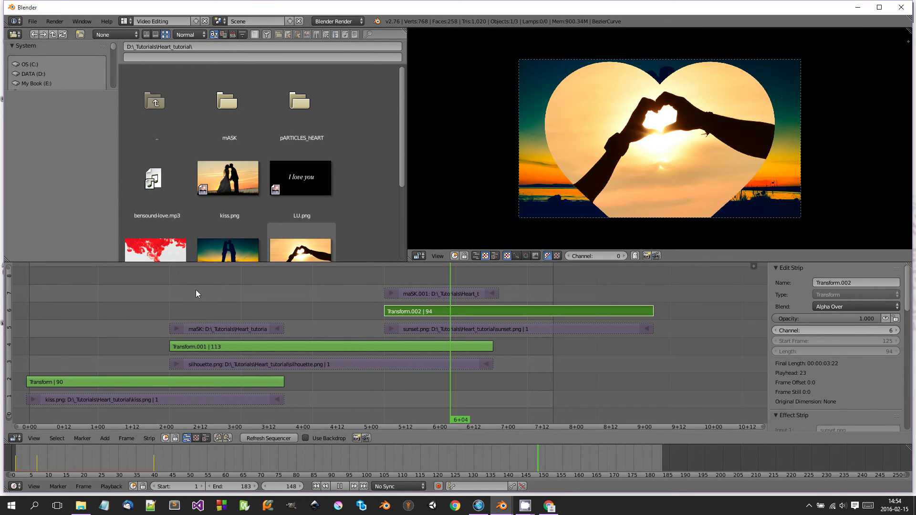
{"action": "left_click_drag", "start_coordinate": [194, 292], "coordinate": [169, 301]}
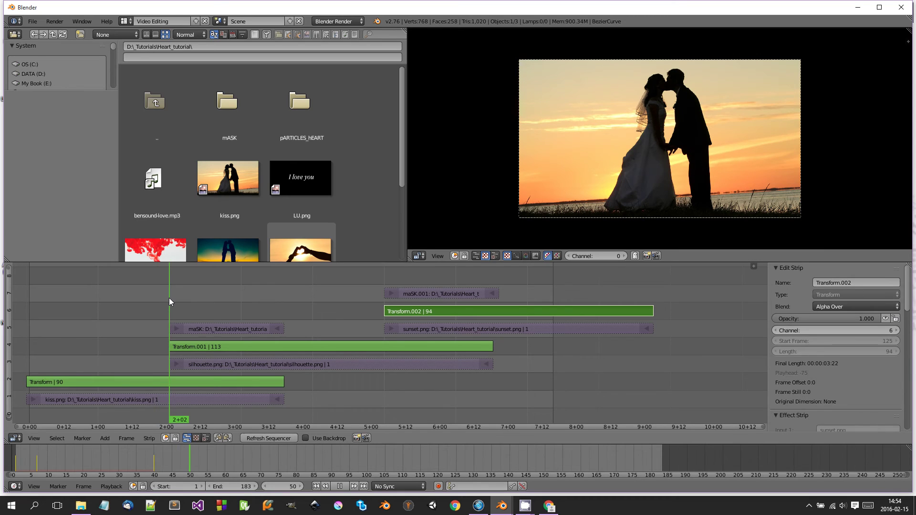
{"action": "key", "text": "alt+a"}
Step: Add all the PNG images from the pARTICLES_hEART folder as an image sequence strip at frame 50
{"action": "key", "text": "shift+a"}
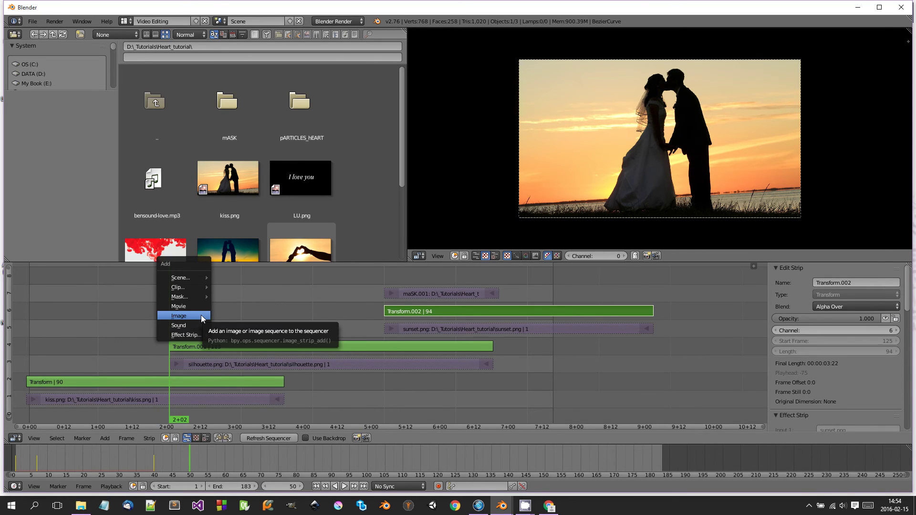
{"action": "left_click", "coordinate": [201, 314]}
{"action": "left_click", "coordinate": [139, 69]}
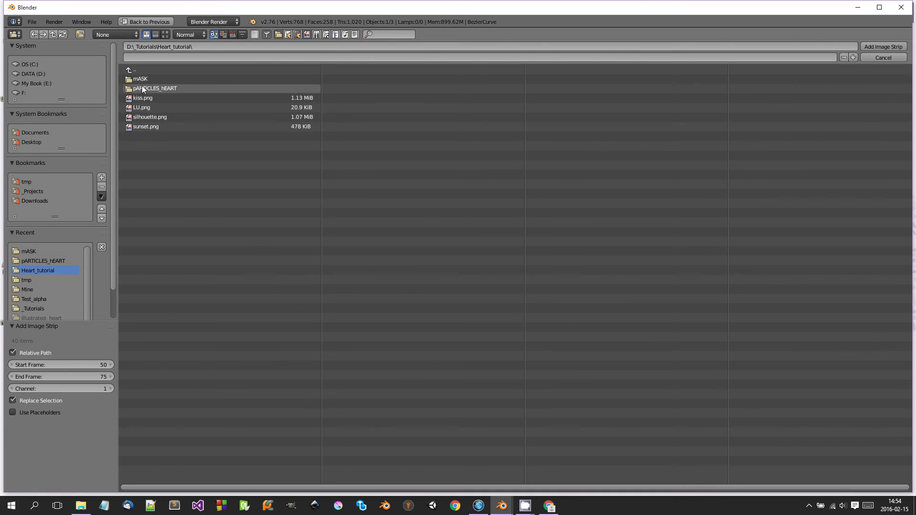
{"action": "left_click", "coordinate": [142, 87]}
{"action": "key", "text": "a"}
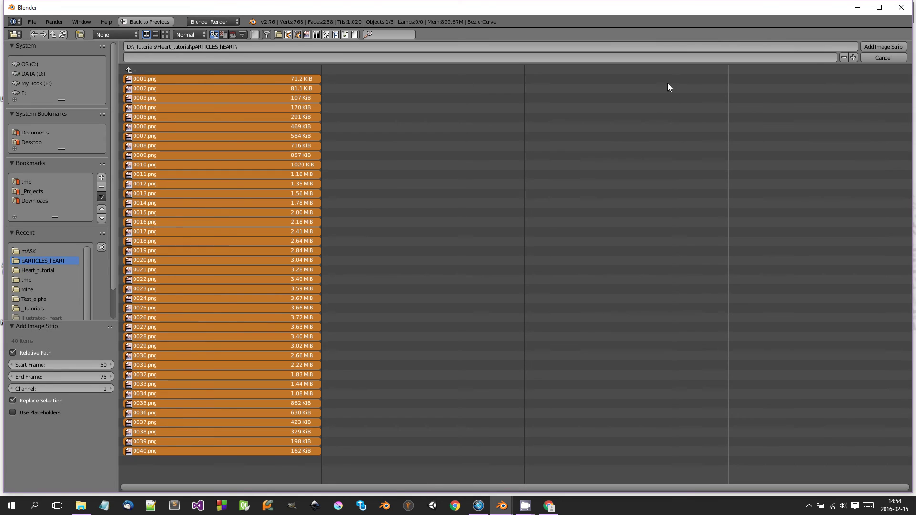
{"action": "left_click", "coordinate": [867, 47]}
Step: Play back the particle heart sequence up to frame 72 and set its strip's blend mode to Over Drop
{"action": "key", "text": "alt+a"}
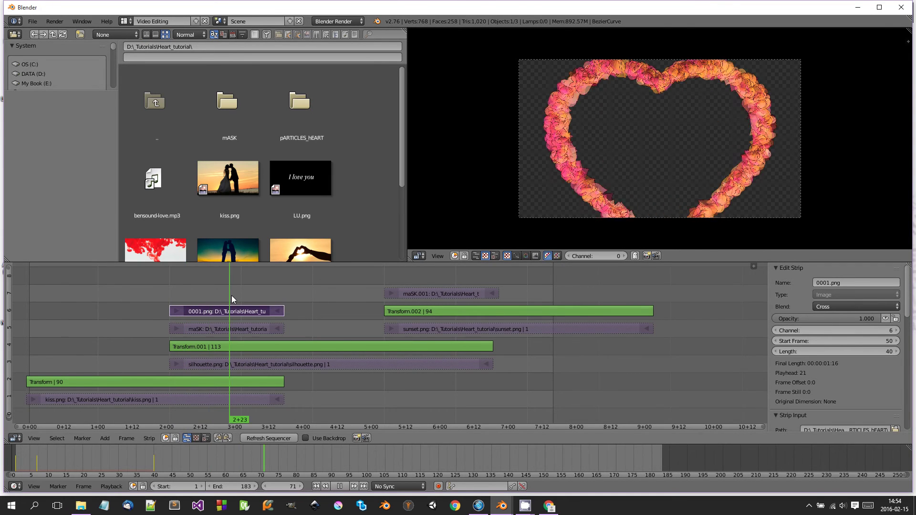
{"action": "key", "text": "alt+a"}
{"action": "left_click", "coordinate": [831, 306]}
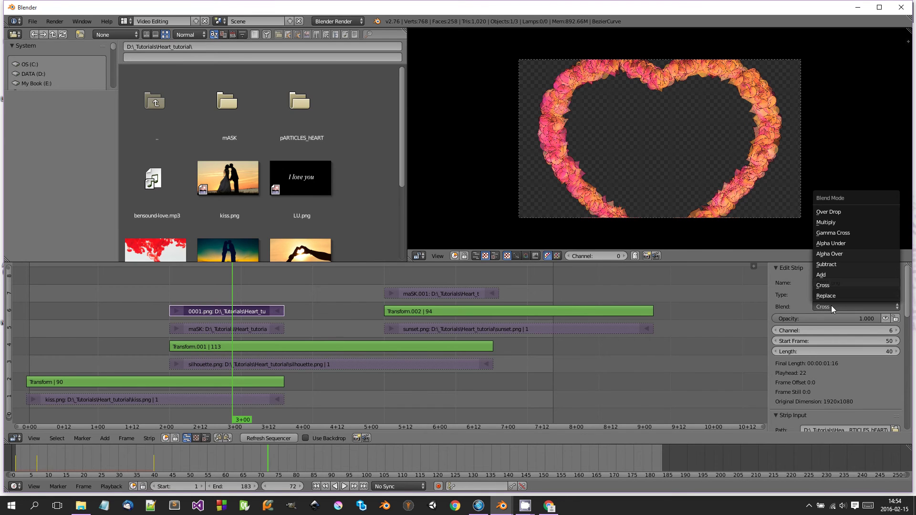
{"action": "left_click", "coordinate": [832, 212]}
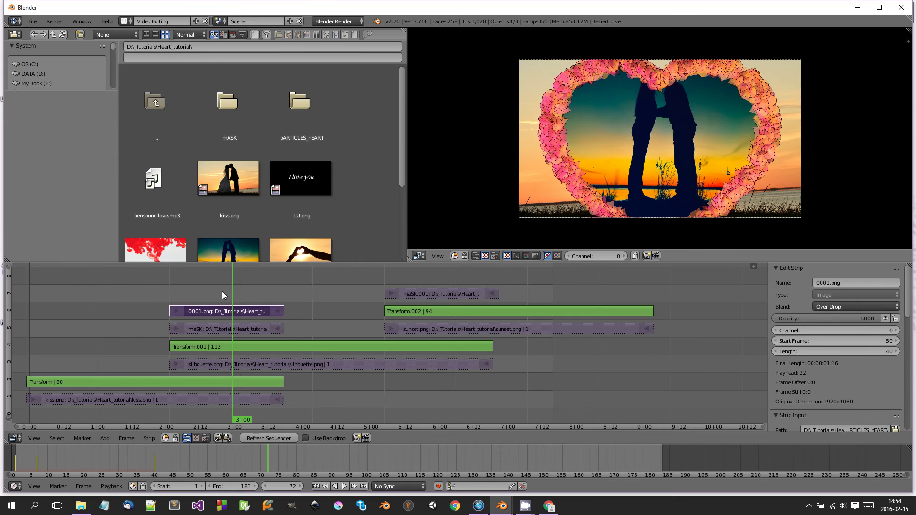
Step: Play back the particle heart overlay around the silhouette photo reveal and stop at frame 68
{"action": "key", "text": "shift+alt+a"}
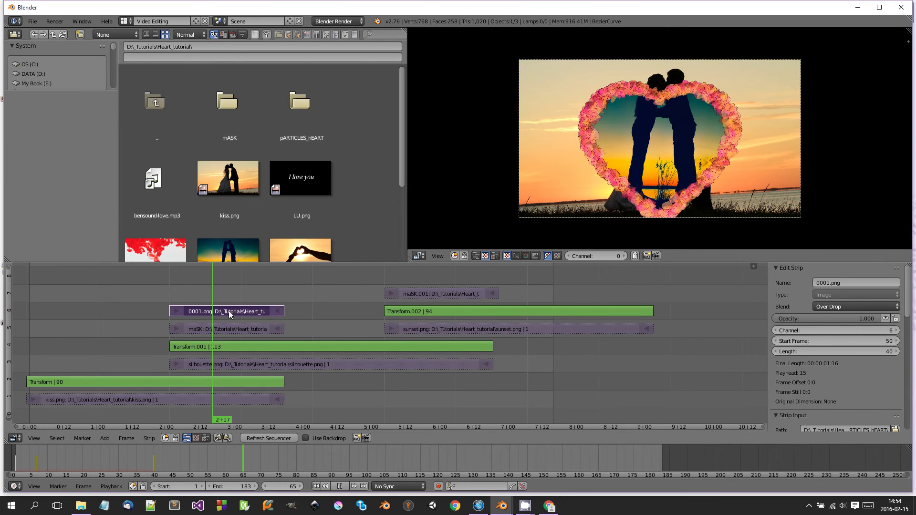
{"action": "key", "text": "alt+a"}
{"action": "middle_click_drag", "start_coordinate": [350, 321], "coordinate": [347, 326]}
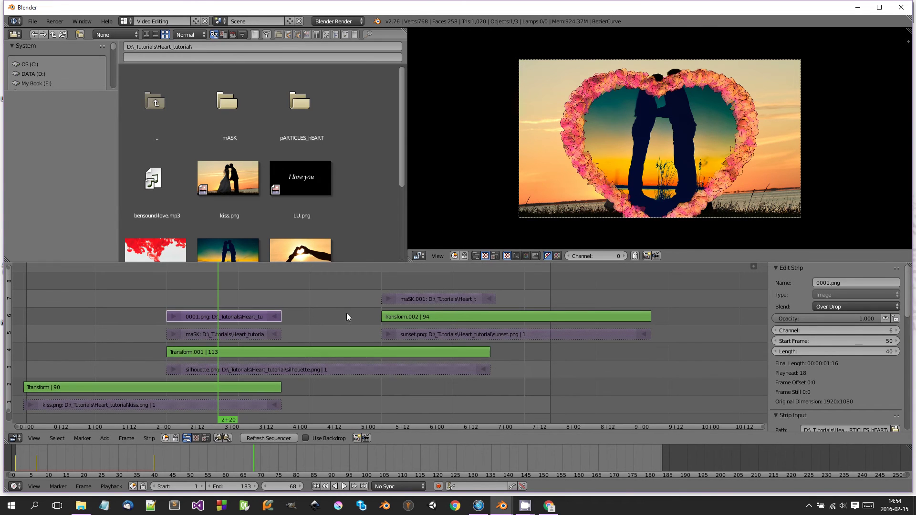
Step: Duplicate the particle heart strip and place the copy on channel 8 at frame 125, above the second mask strip
{"action": "right_click", "coordinate": [246, 316]}
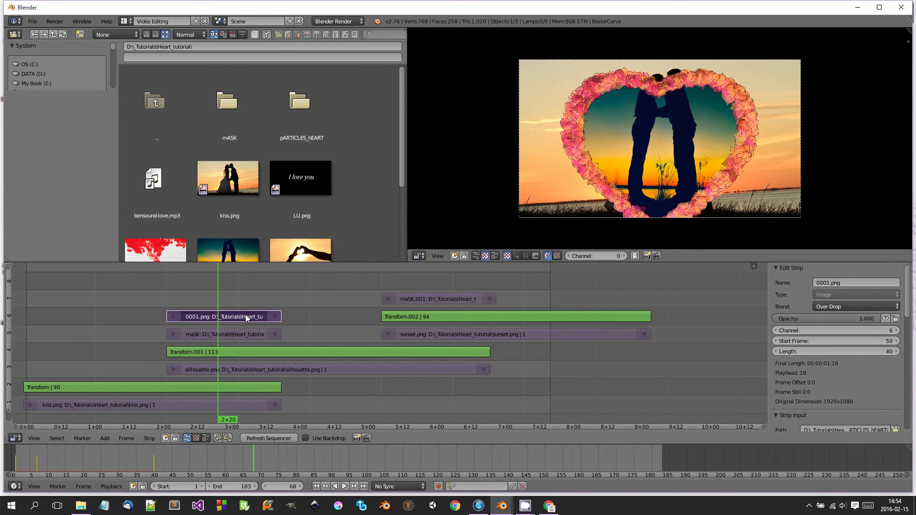
{"action": "key", "text": "shift+d"}
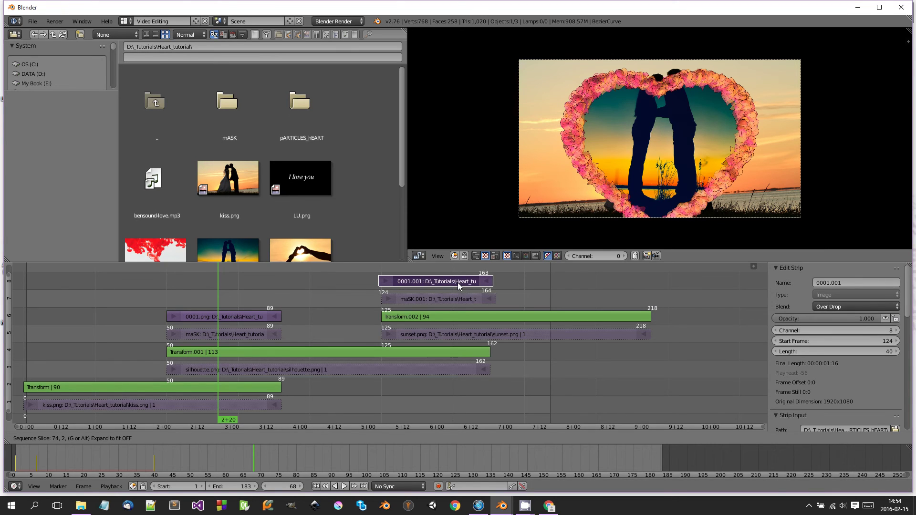
{"action": "left_click", "coordinate": [459, 282]}
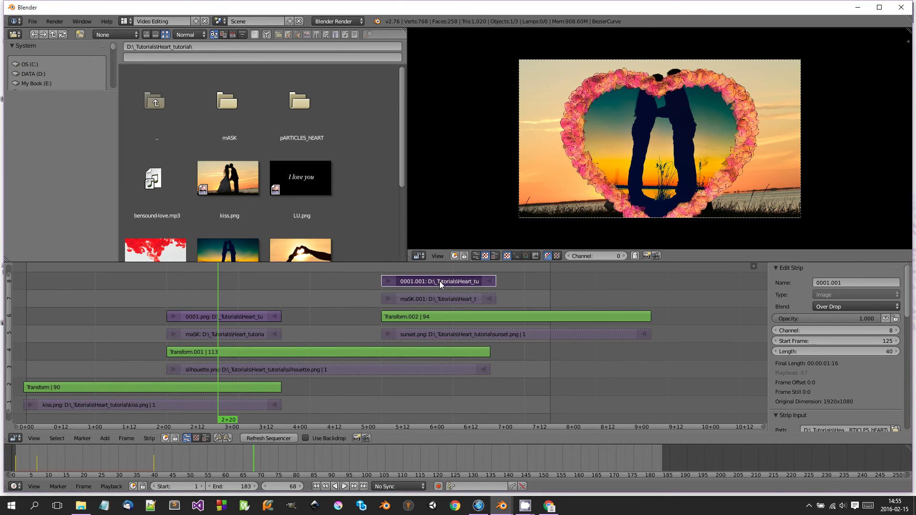
Step: Mute the first particle heart strip, preview the plain heart reveal, and place the playhead at frame 50
{"action": "left_click", "coordinate": [237, 316]}
{"action": "key", "text": "h"}
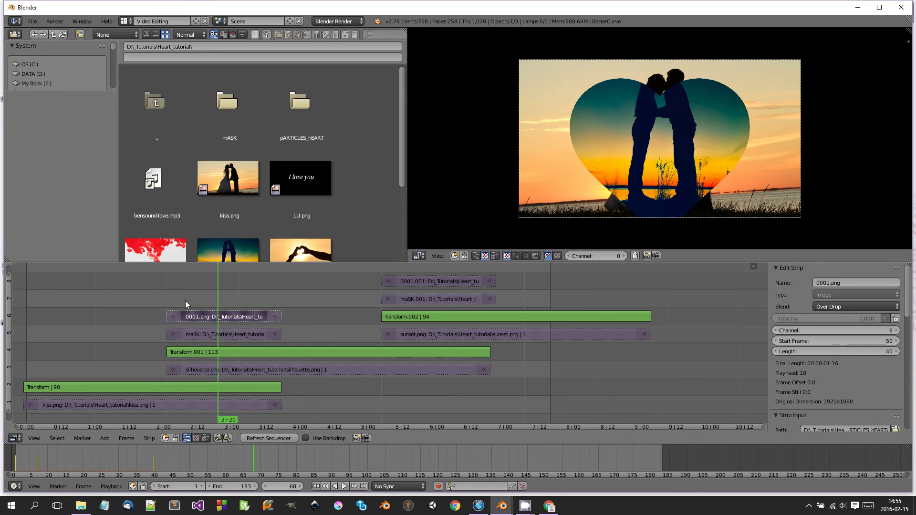
{"action": "key", "text": "alt+a"}
{"action": "left_click", "coordinate": [154, 300]}
{"action": "left_click_drag", "start_coordinate": [181, 304], "coordinate": [167, 304]}
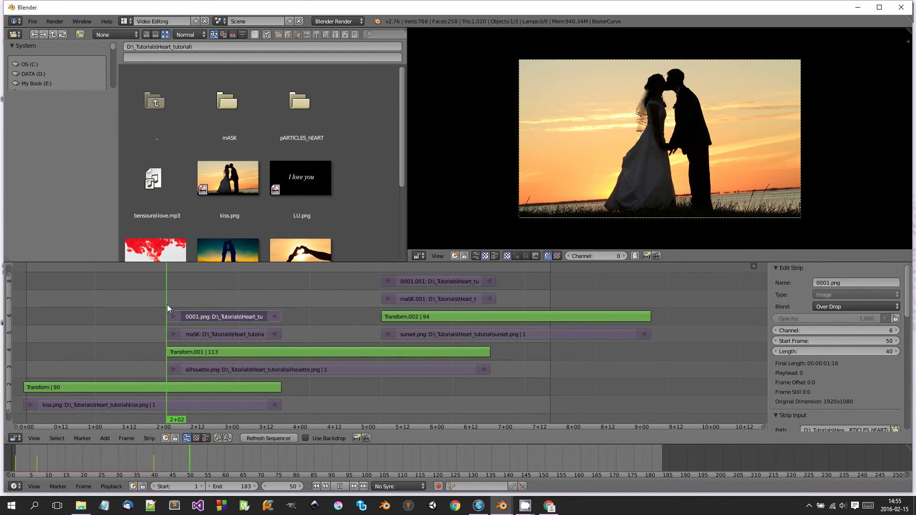
{"action": "key", "text": "alt+a"}
Step: Select the kiss photo's Transform strip and check its Scale setting at frames 51 and 50
{"action": "right_click", "coordinate": [187, 388]}
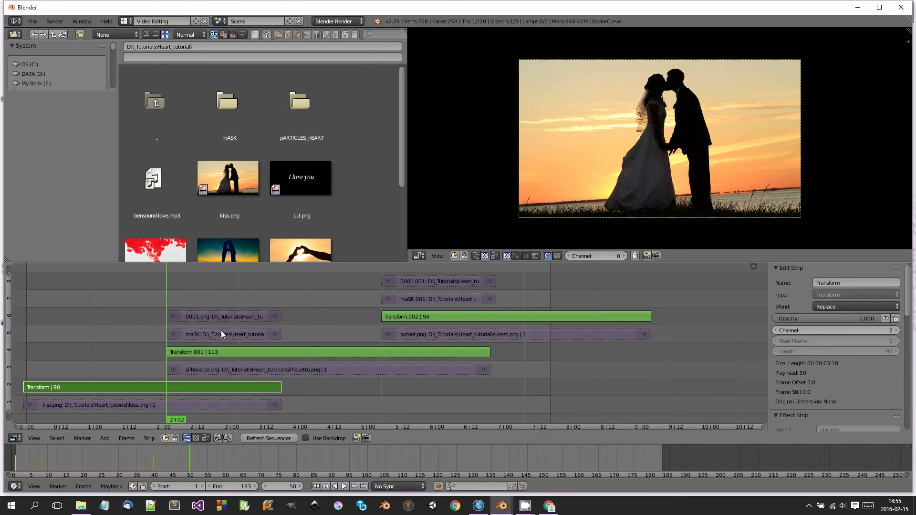
{"action": "middle_click_drag", "start_coordinate": [221, 330], "coordinate": [274, 325]}
{"action": "scroll", "coordinate": [274, 325], "scroll_direction": "up", "scroll_amount": 3}
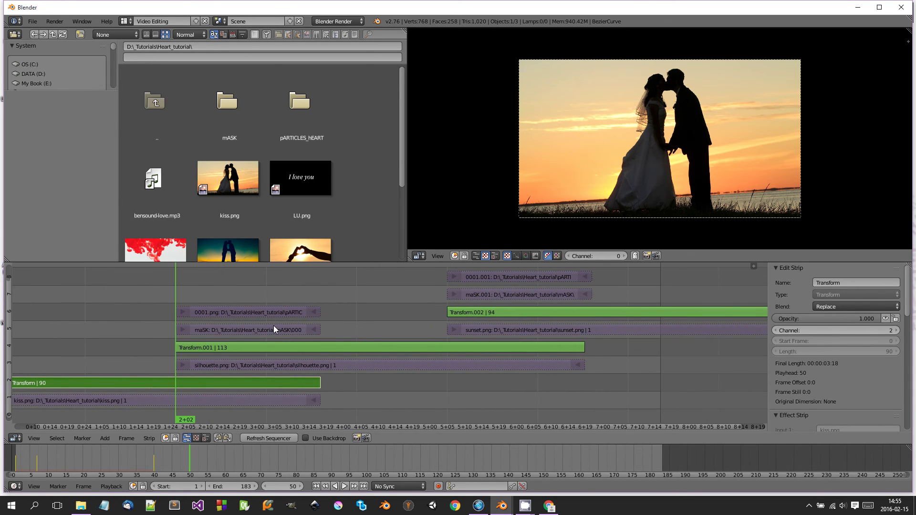
{"action": "key", "text": "Right"}
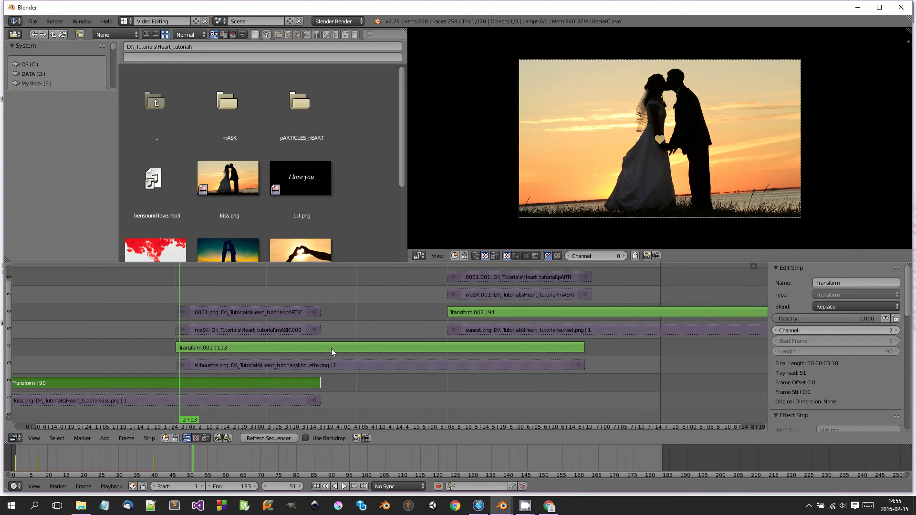
{"action": "scroll", "coordinate": [820, 370], "scroll_direction": "down", "scroll_amount": 6}
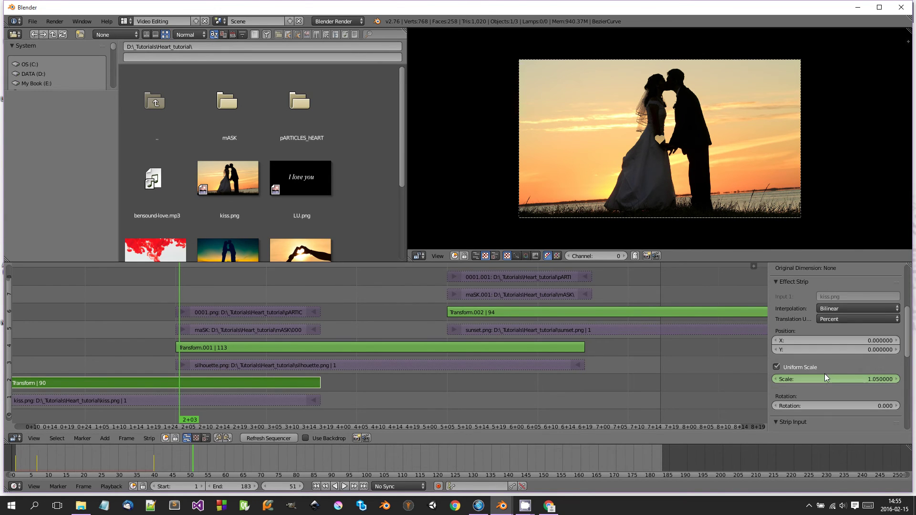
{"action": "left_click", "coordinate": [174, 289]}
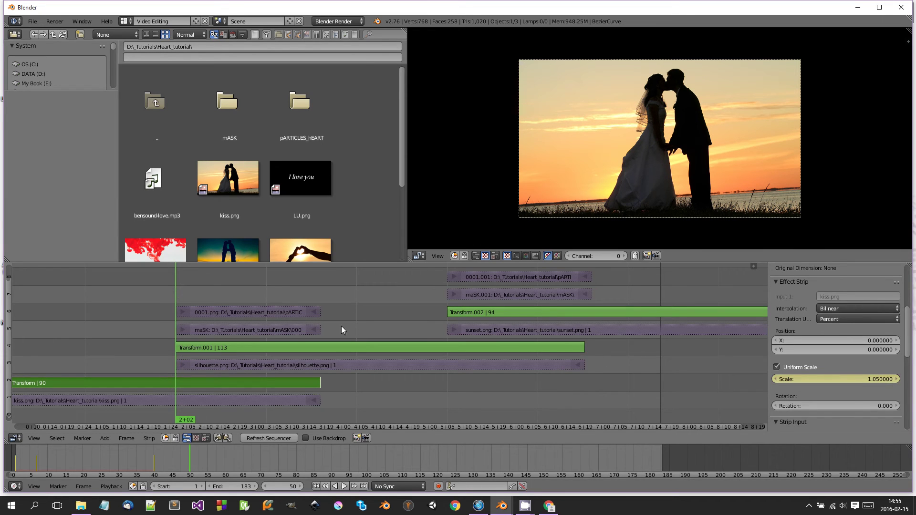
Step: Set the kiss photo's Transform scale to 3 at frame 74, keyframe it, and play back the zoom
{"action": "key", "text": "alt+a"}
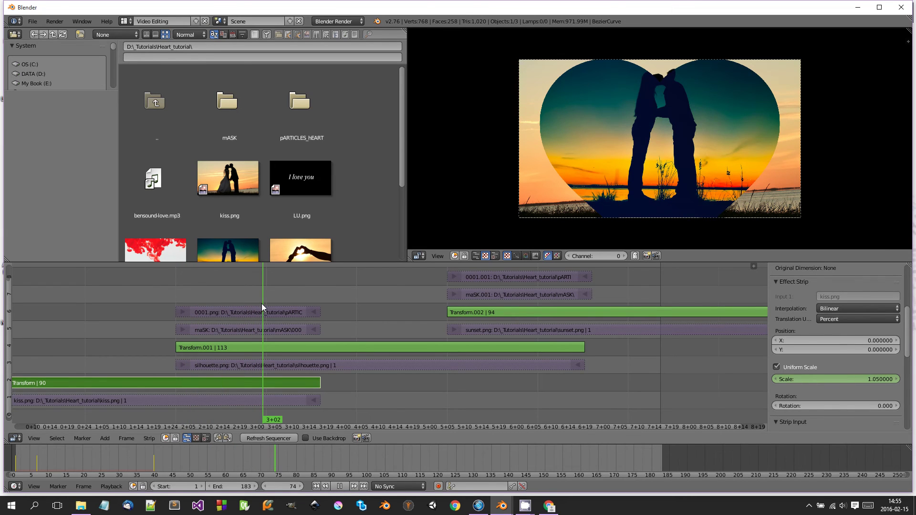
{"action": "key", "text": "alt+a"}
{"action": "left_click", "coordinate": [826, 376]}
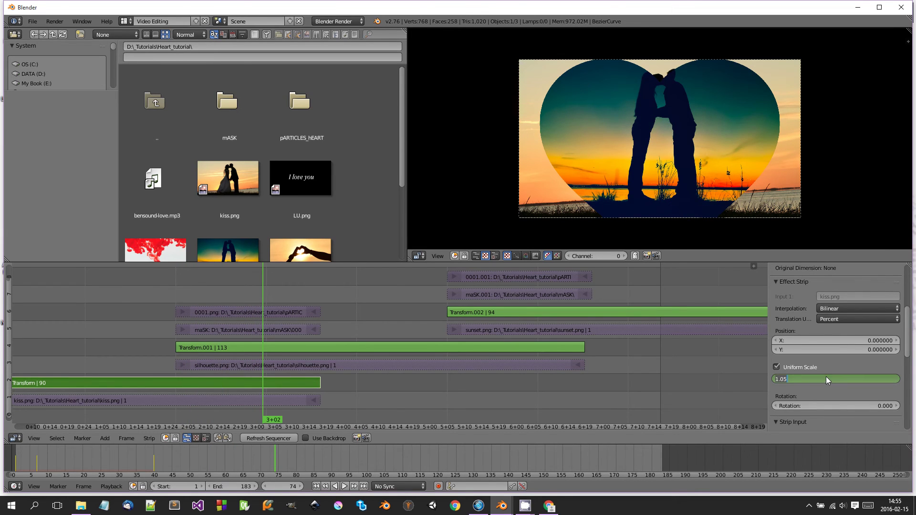
{"action": "type", "text": "3"}
{"action": "key", "text": "Return"}
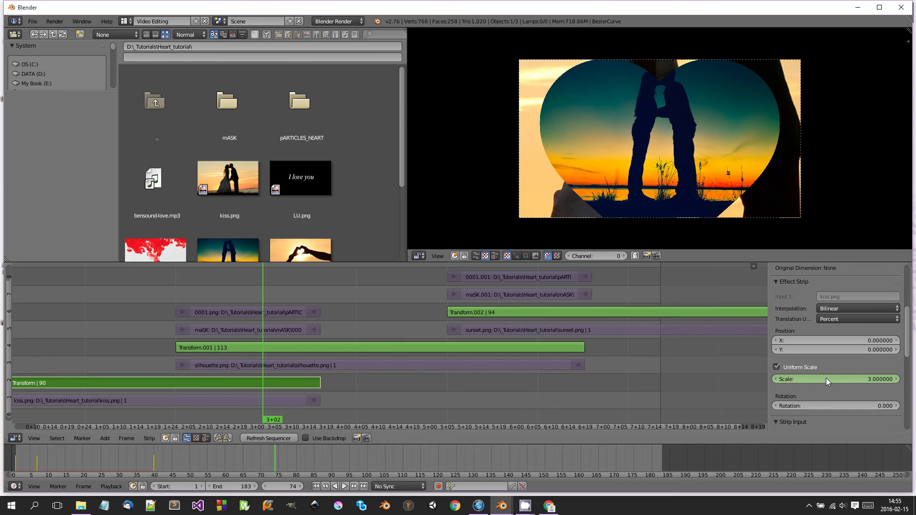
{"action": "key", "text": "i"}
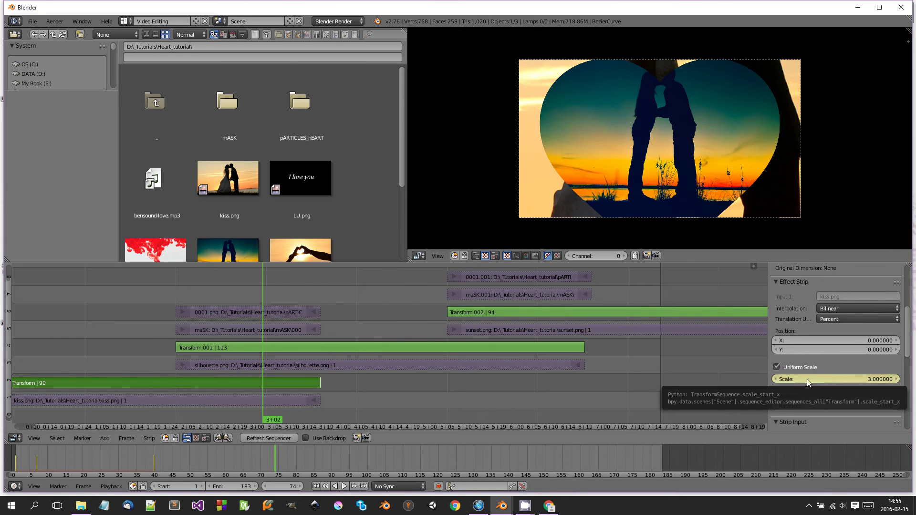
{"action": "key", "text": "shift+alt+a"}
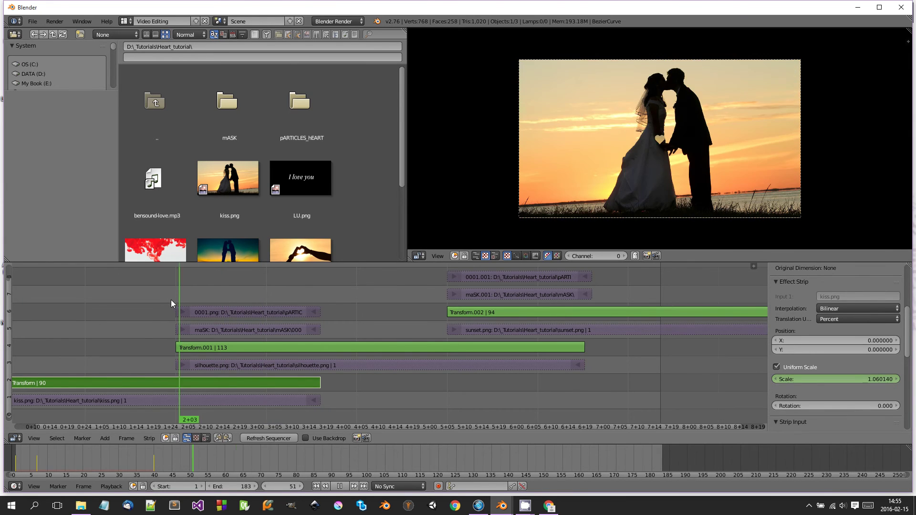
Step: Enable Uniform Scale on the silhouette photo's Transform strip and keyframe its scale at 1 on frame 87
{"action": "left_click_drag", "start_coordinate": [171, 299], "coordinate": [310, 328]}
{"action": "right_click", "coordinate": [322, 346]}
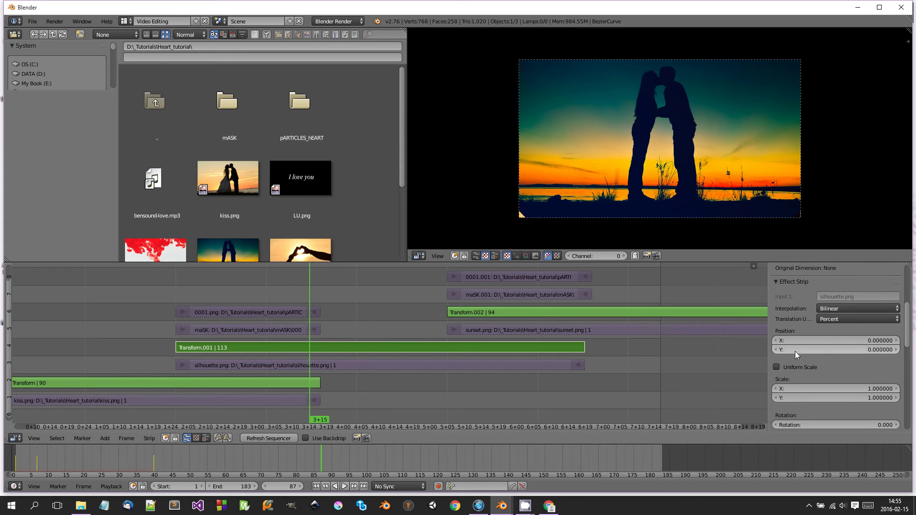
{"action": "left_click", "coordinate": [782, 367]}
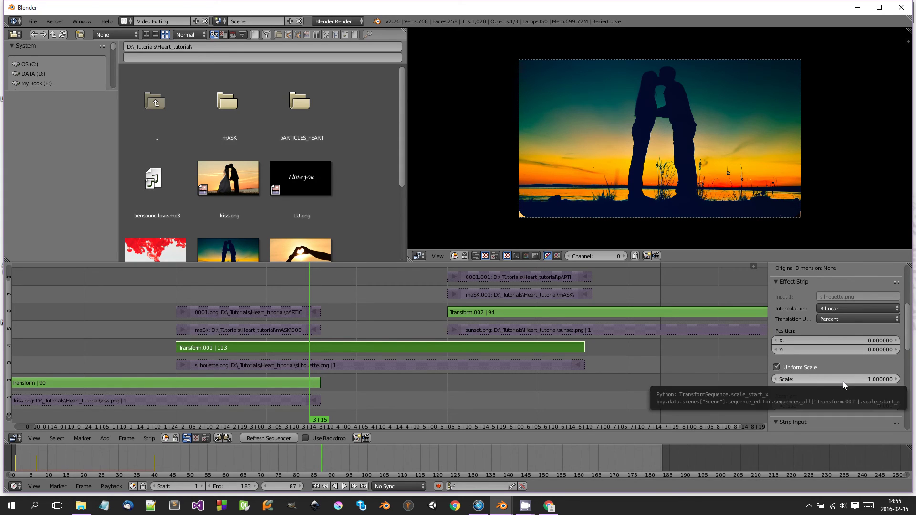
{"action": "key", "text": "i"}
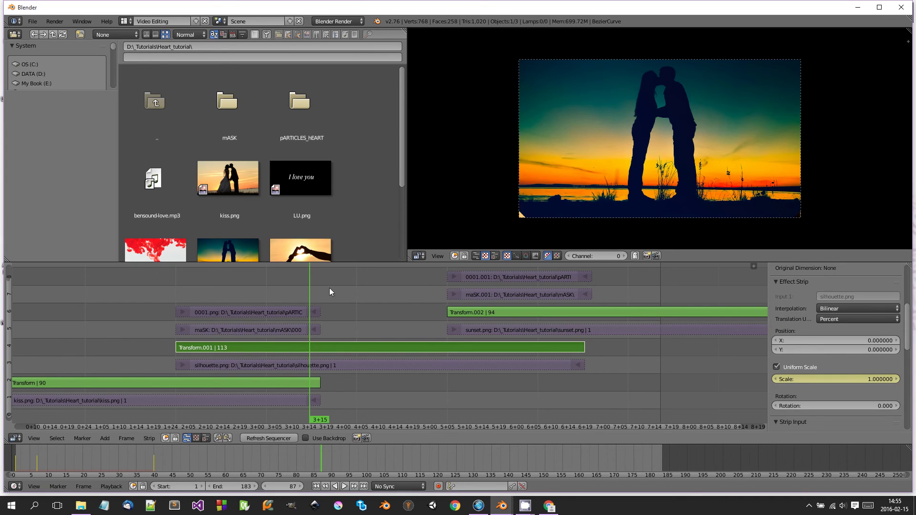
Step: Set the silhouette photo's Transform scale to 1.1 at frame 125 and keyframe it
{"action": "key", "text": "alt+a"}
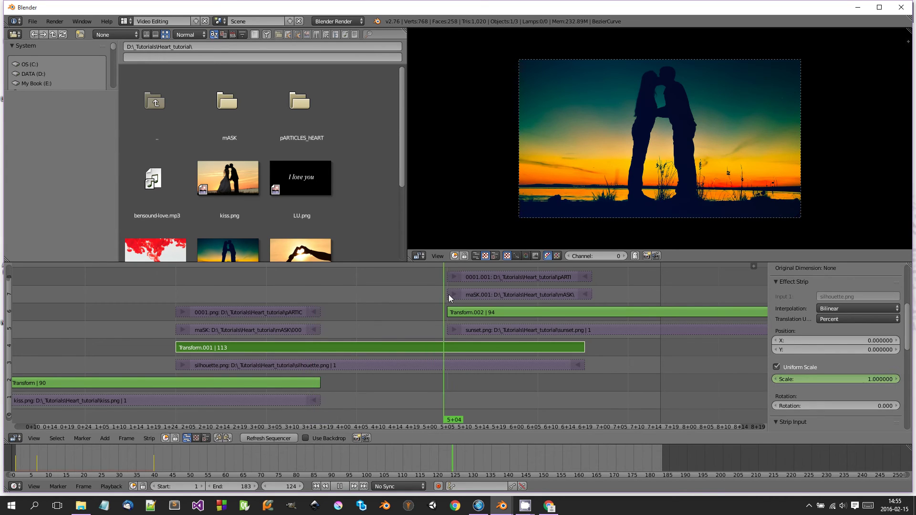
{"action": "key", "text": "alt+a"}
{"action": "left_click", "coordinate": [833, 379]}
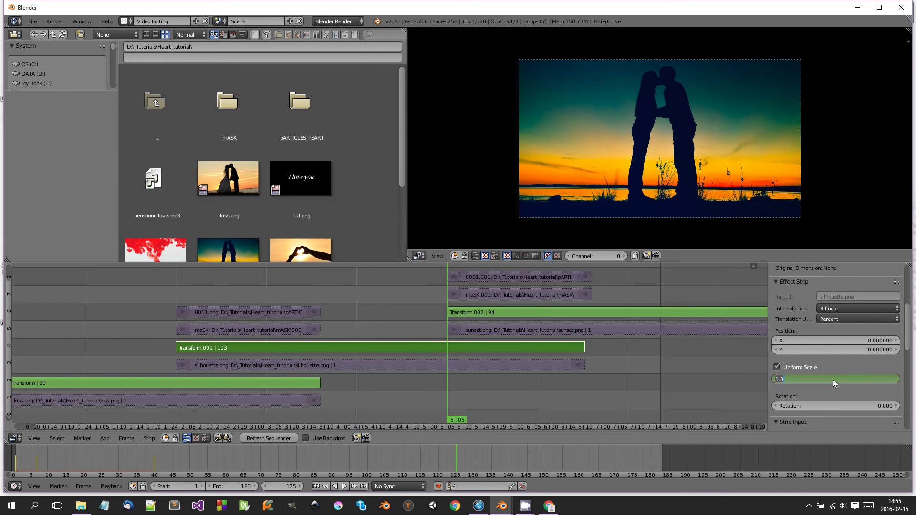
{"action": "key", "text": "BackSpace"}
{"action": "key", "text": "Return"}
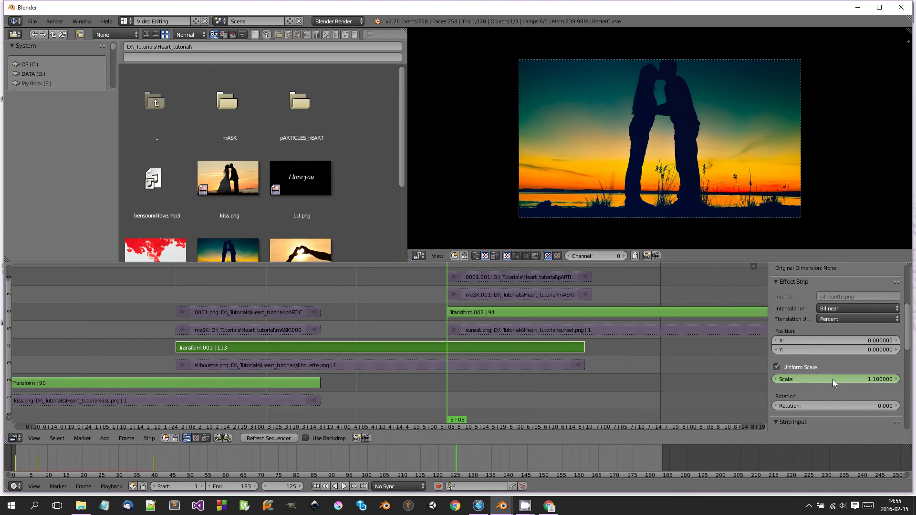
{"action": "key", "text": "i"}
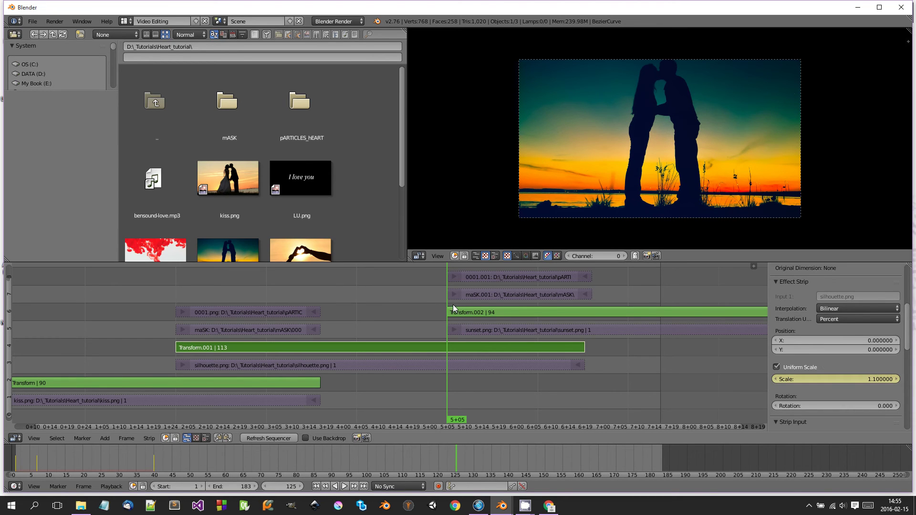
Step: Step through the heart reveal of the sunset photo from frame 126 and stop at frame 156
{"action": "key", "text": "Right"}
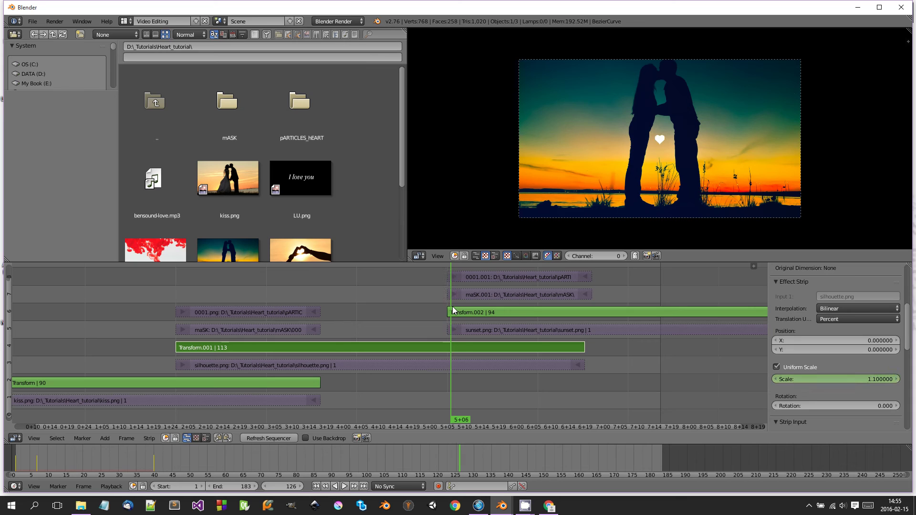
{"action": "key", "text": "alt+a"}
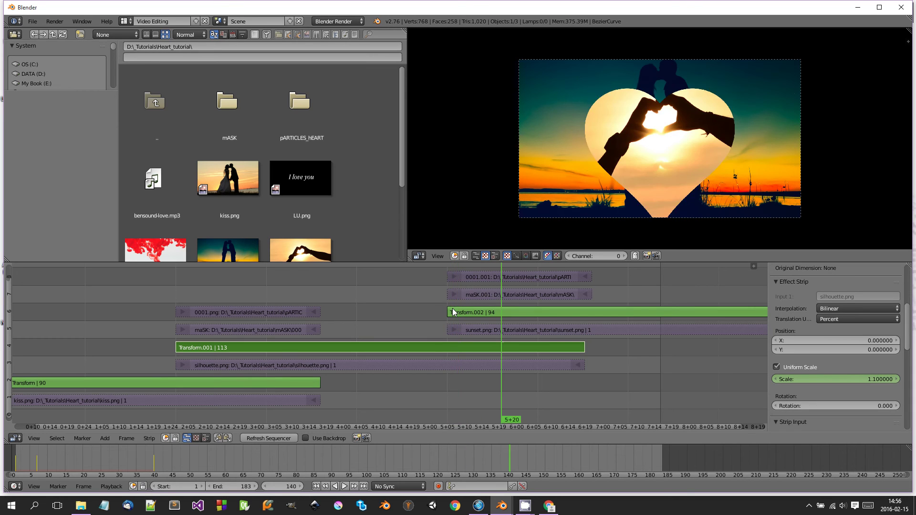
{"action": "key", "text": "Left"}
{"action": "key", "text": "Left"}
{"action": "key", "text": "Left"}
{"action": "key", "text": "Left"}
{"action": "key", "text": "Left"}
{"action": "key", "text": "Left"}
{"action": "key", "text": "Left"}
{"action": "key", "text": "Left"}
{"action": "key", "text": "Left"}
{"action": "key", "text": "Left"}
{"action": "key", "text": "Left"}
{"action": "key", "text": "Left"}
{"action": "key", "text": "Left"}
{"action": "key", "text": "Left"}
{"action": "key", "text": "Left"}
{"action": "key", "text": "Left"}
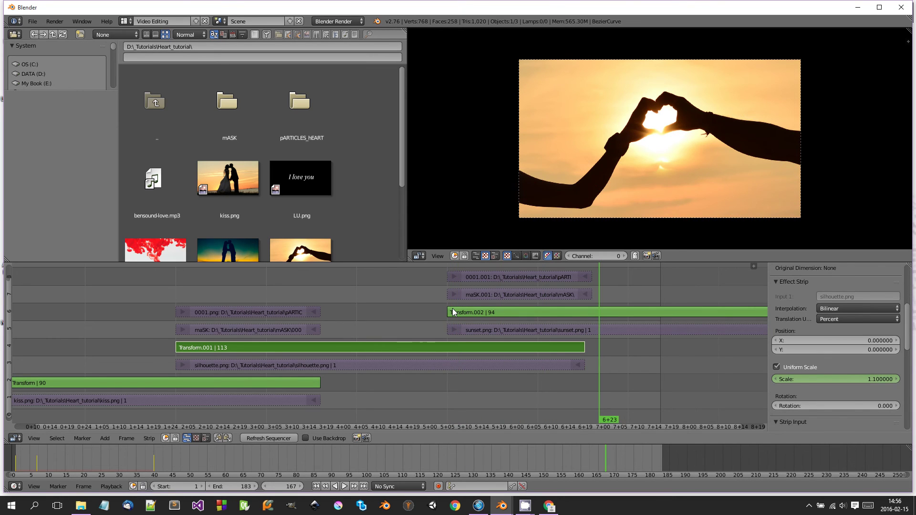
{"action": "key", "text": "Right"}
{"action": "key", "text": "Right"}
{"action": "key", "text": "Right"}
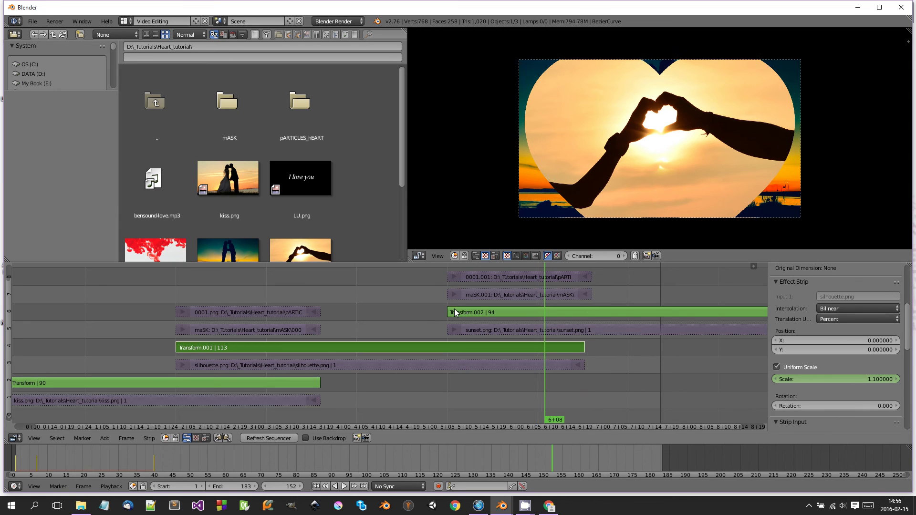
{"action": "key", "text": "Right"}
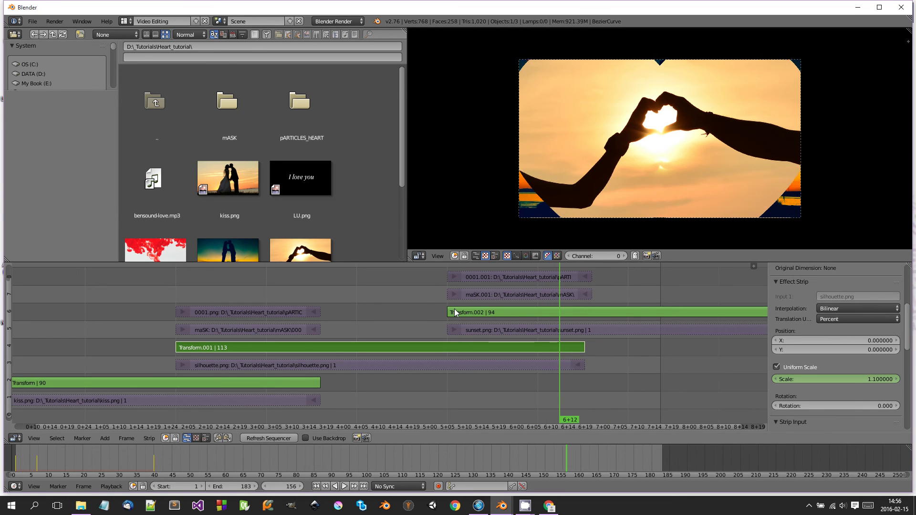
Step: Set the silhouette photo's Transform scale to 3 at frame 154 and keyframe it
{"action": "key", "text": "Left"}
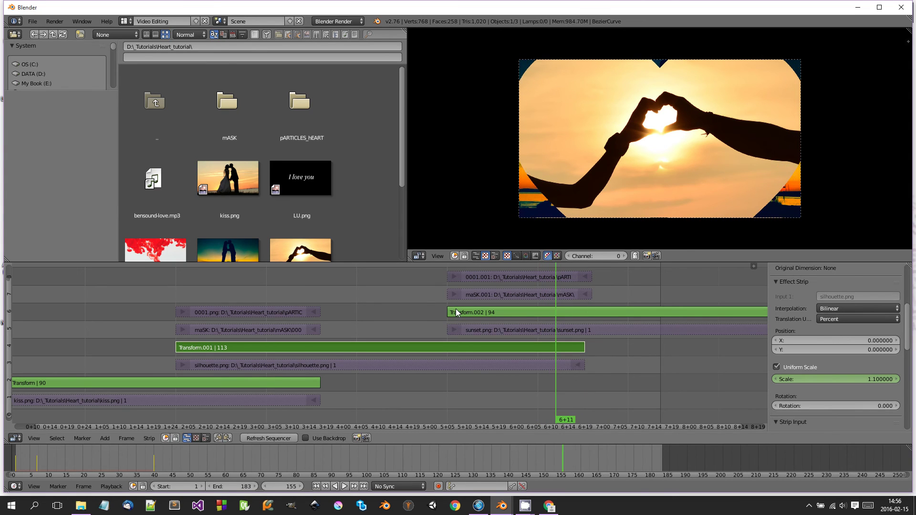
{"action": "key", "text": "Left"}
{"action": "left_click", "coordinate": [845, 378]}
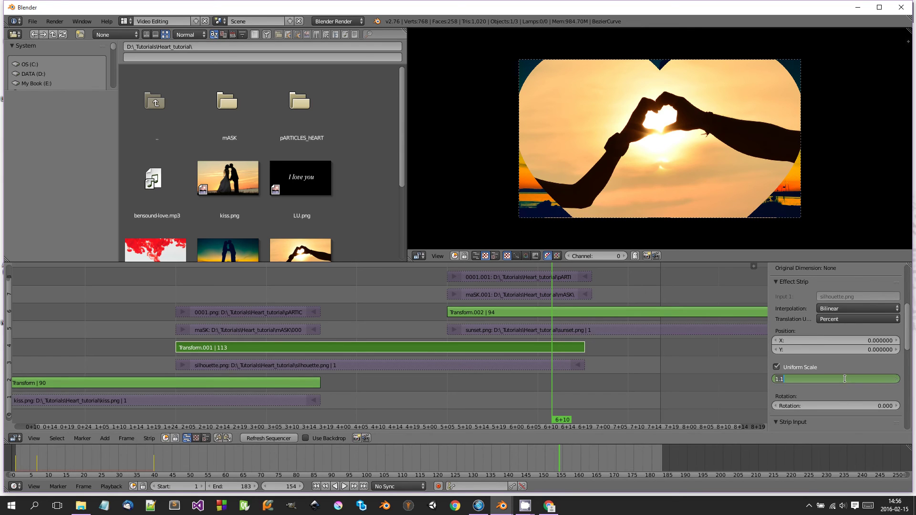
{"action": "type", "text": "3"}
{"action": "key", "text": "Return"}
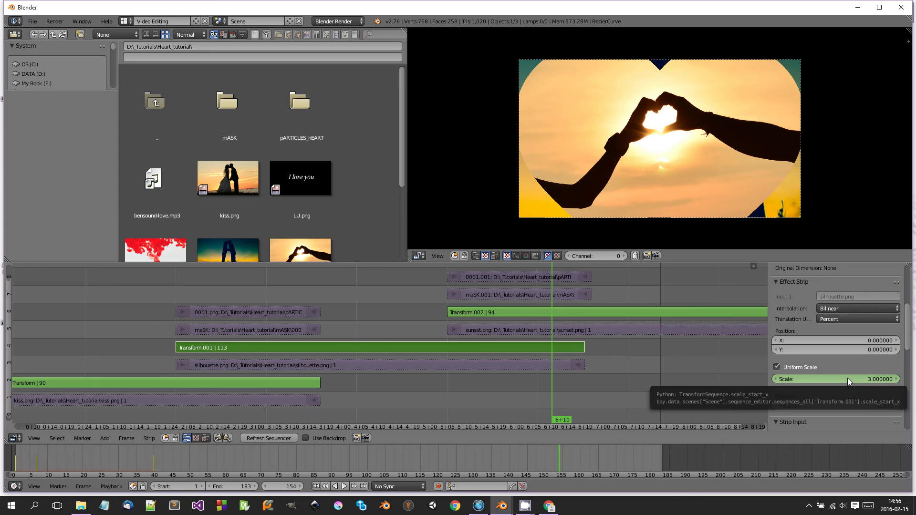
{"action": "key", "text": "i"}
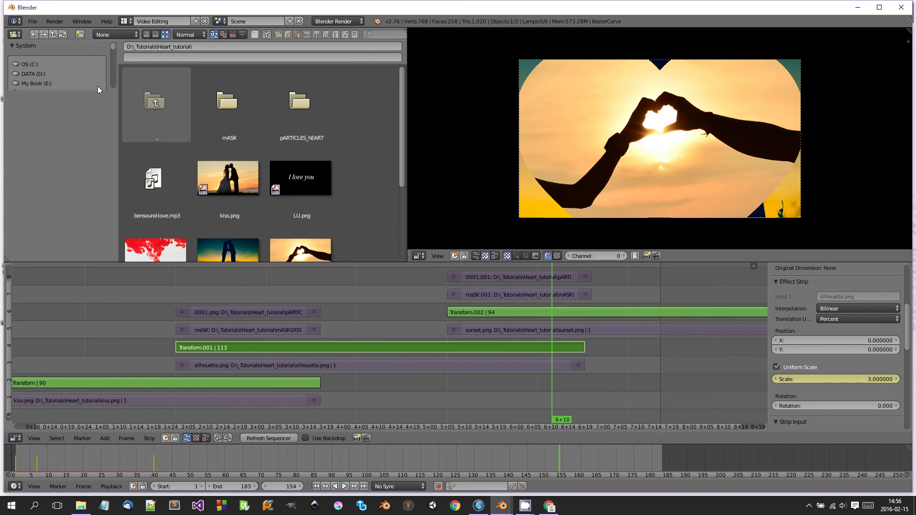
Step: Switch the file browser area to the Graph Editor to show the scale animation curves
{"action": "left_click", "coordinate": [15, 35]}
{"action": "left_click", "coordinate": [37, 72]}
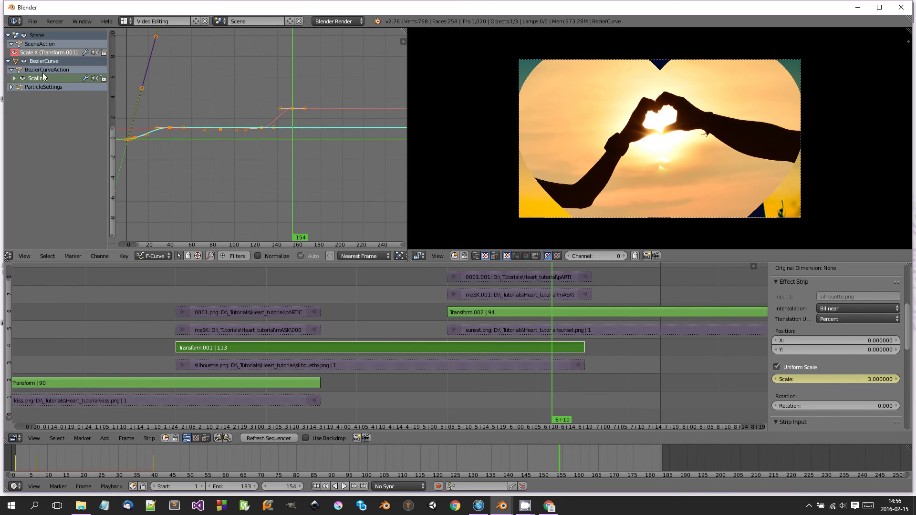
{"action": "scroll", "coordinate": [207, 151], "scroll_direction": "down", "scroll_amount": 1}
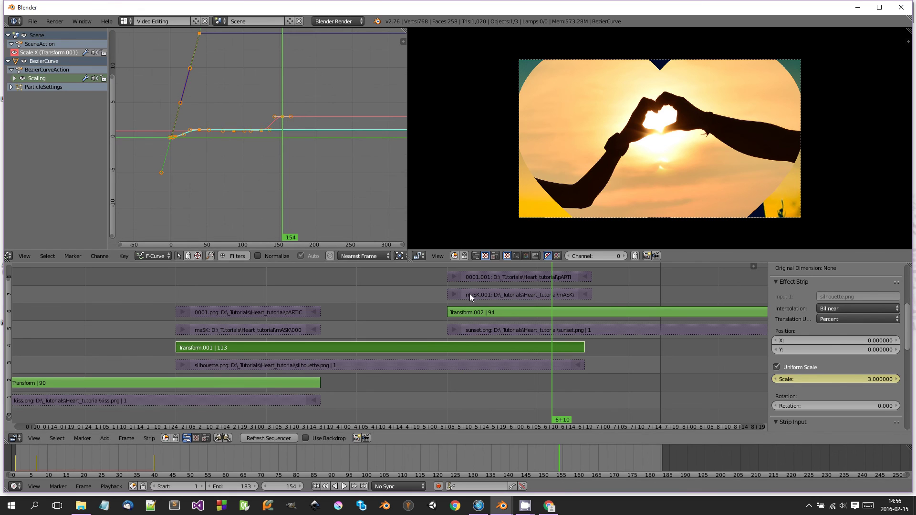
Step: Select the silhouette and kiss photos' Transform strips and set all keyframes shown in the Graph Editor to Vector handles
{"action": "right_click", "coordinate": [508, 313]}
{"action": "scroll", "coordinate": [282, 157], "scroll_direction": "down", "scroll_amount": 1}
{"action": "middle_click_drag", "start_coordinate": [270, 146], "coordinate": [301, 179]}
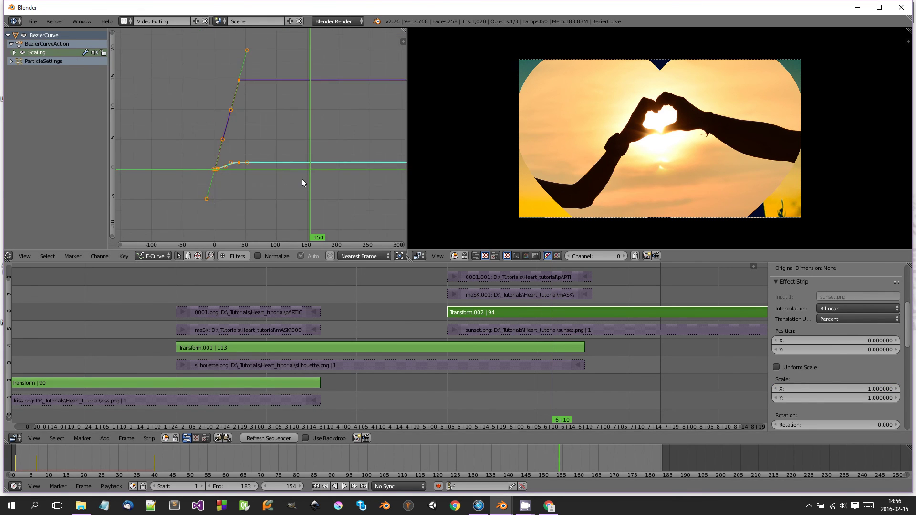
{"action": "scroll", "coordinate": [302, 178], "scroll_direction": "up", "scroll_amount": 2}
{"action": "right_click", "coordinate": [344, 348]}
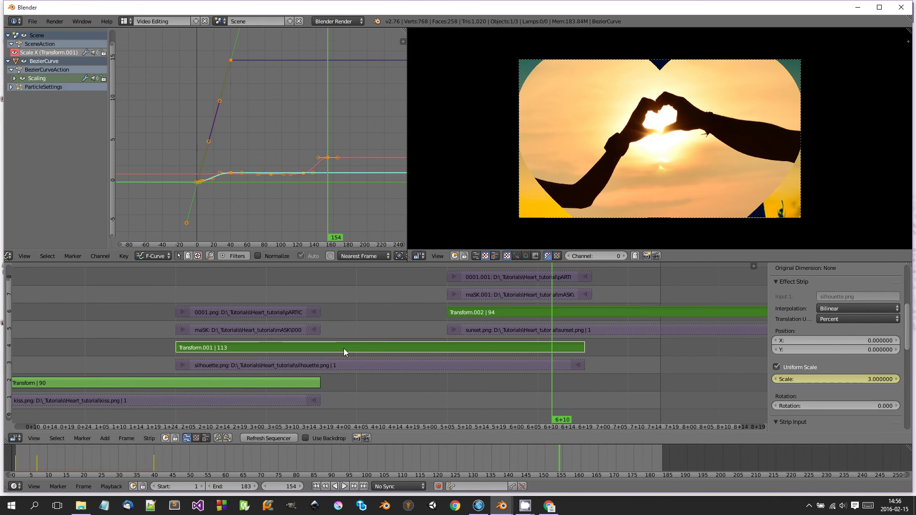
{"action": "right_click", "coordinate": [236, 381], "text": "shift"}
{"action": "key", "text": "a"}
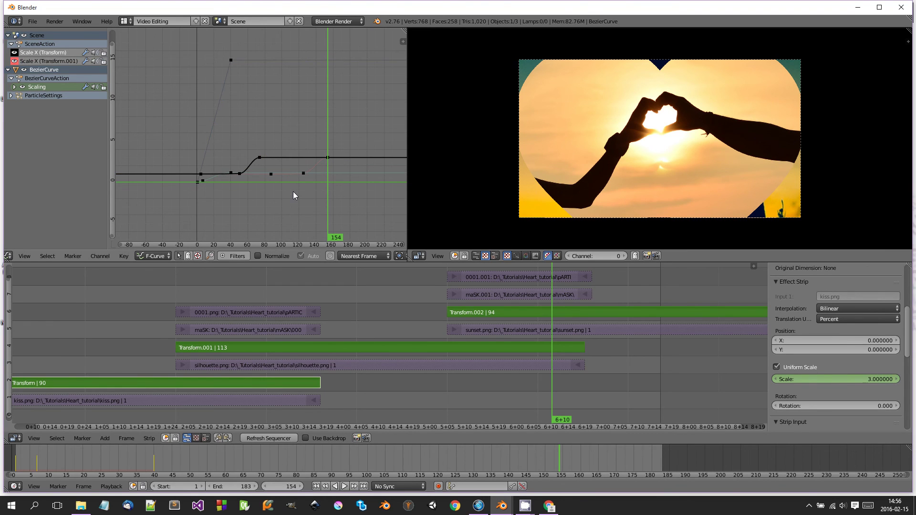
{"action": "key", "text": "a"}
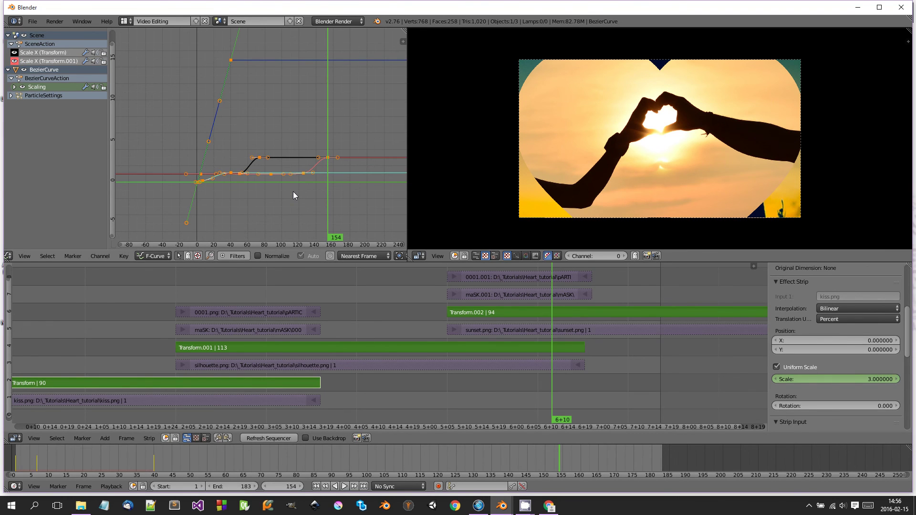
{"action": "key", "text": "v"}
{"action": "left_click", "coordinate": [292, 192]}
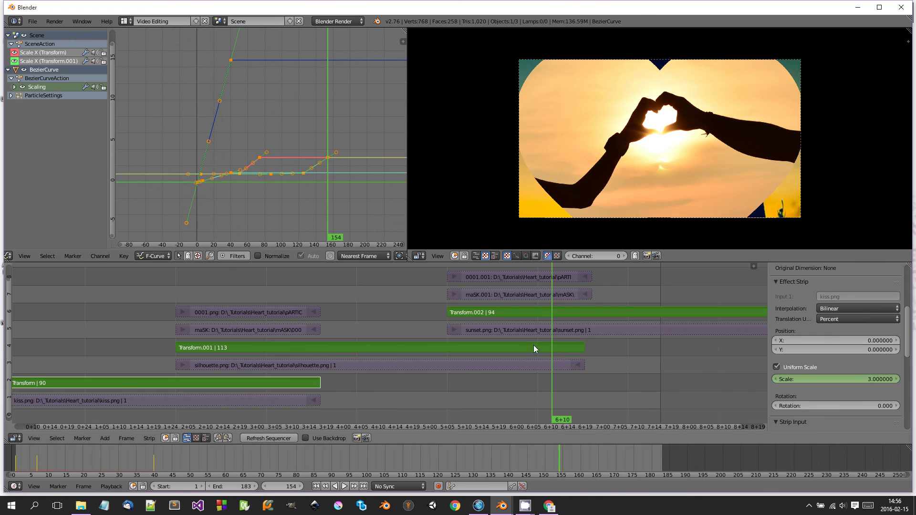
Step: Unmute both particle heart image strips, 0001.png and 0001.001, in the sequencer
{"action": "left_click", "coordinate": [273, 311]}
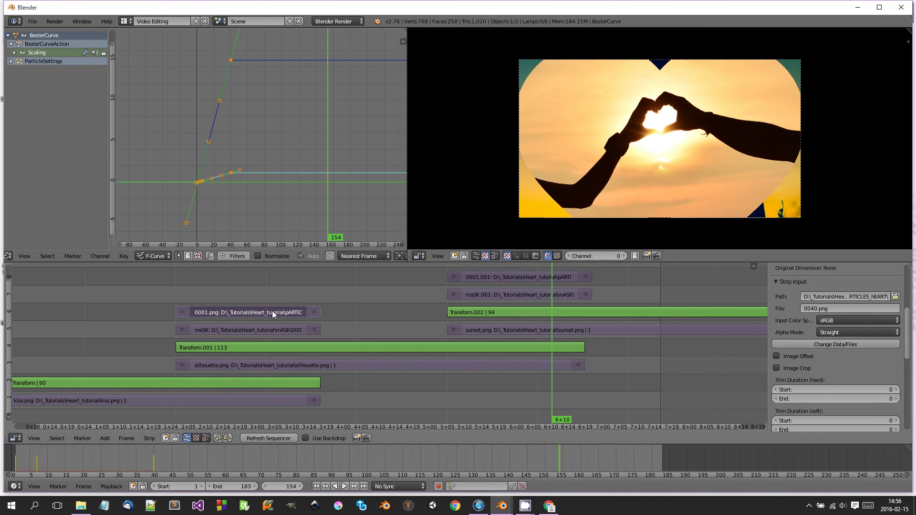
{"action": "left_click", "coordinate": [272, 311]}
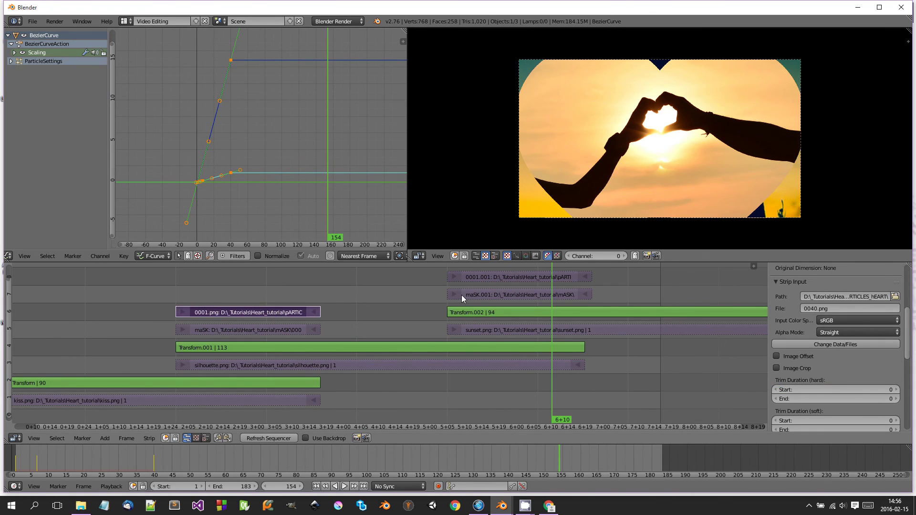
{"action": "left_click", "coordinate": [500, 277]}
{"action": "key", "text": "alt+h"}
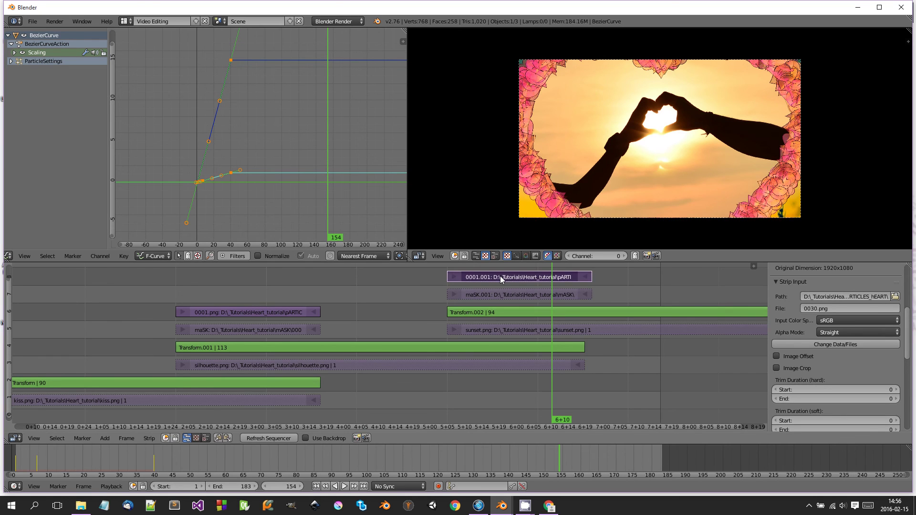
Step: Add bensound-love.mp3 from the Heart_tutorial folder as a sound strip starting at frame 1
{"action": "scroll", "coordinate": [477, 315], "scroll_direction": "down", "scroll_amount": 3}
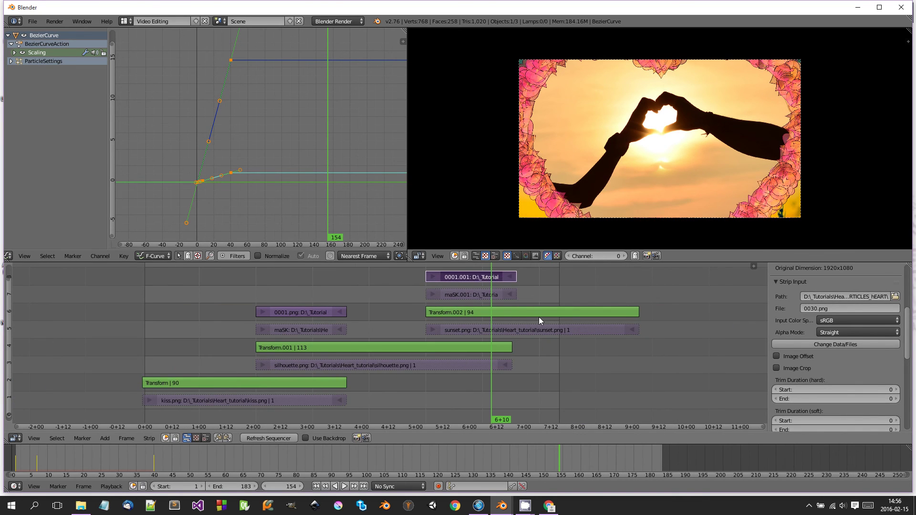
{"action": "middle_click_drag", "start_coordinate": [539, 316], "coordinate": [587, 360]}
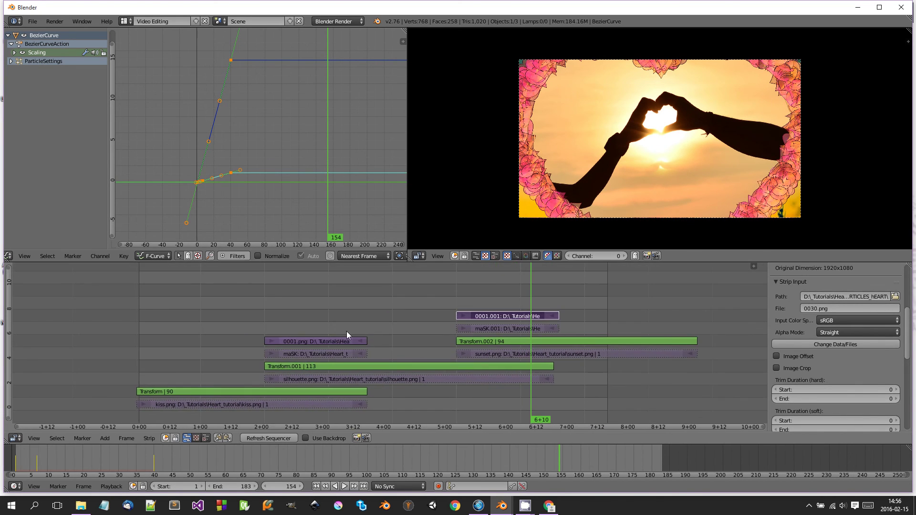
{"action": "left_click", "coordinate": [139, 290]}
{"action": "key", "text": "shift+a"}
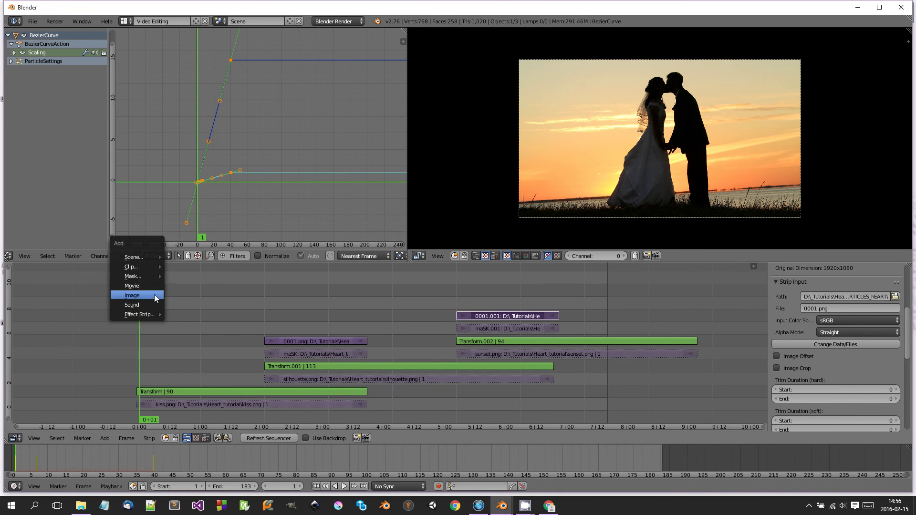
{"action": "left_click", "coordinate": [150, 305]}
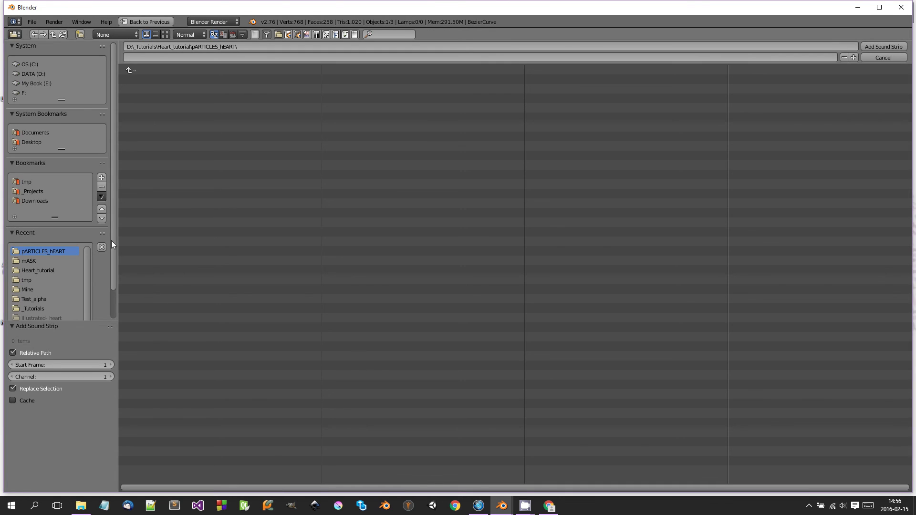
{"action": "left_click", "coordinate": [130, 72]}
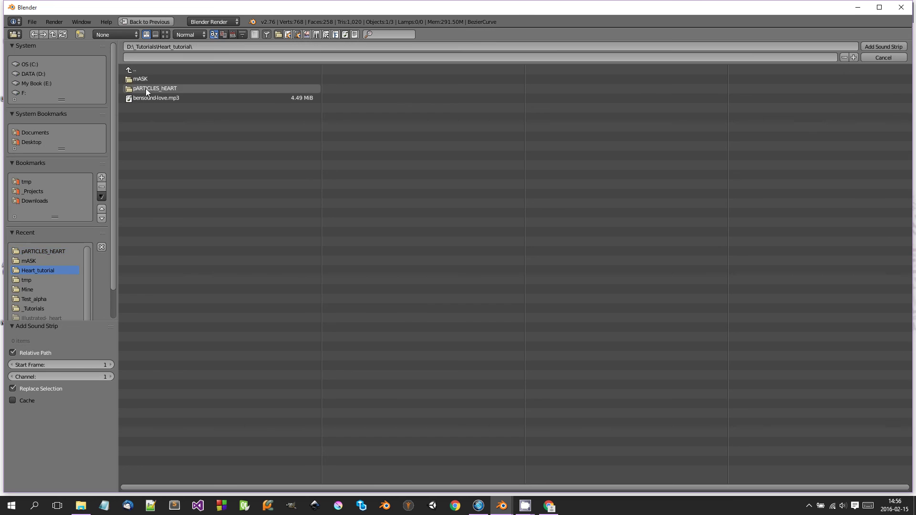
{"action": "double_click", "coordinate": [154, 99]}
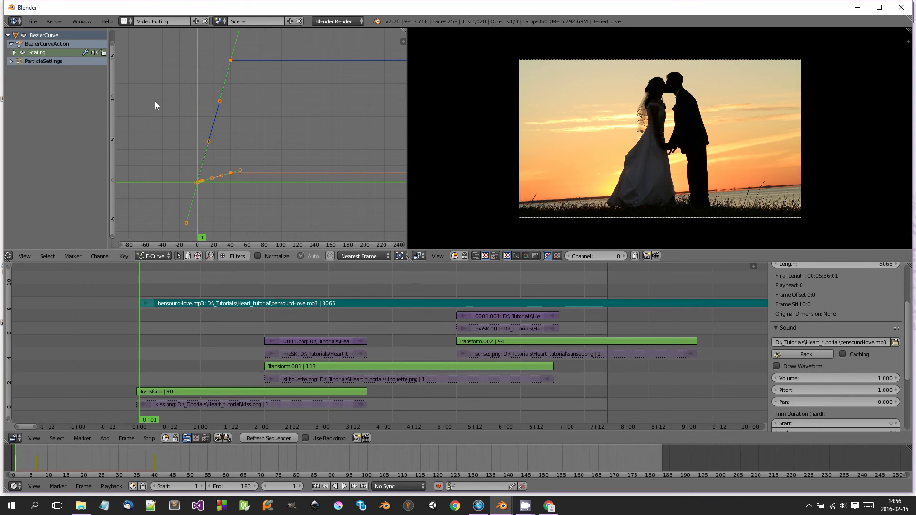
Step: Shift the music strip about three frames earlier and play back the sequence to preview it
{"action": "key", "text": "g"}
{"action": "left_click", "coordinate": [271, 302]}
{"action": "key", "text": "alt+a"}
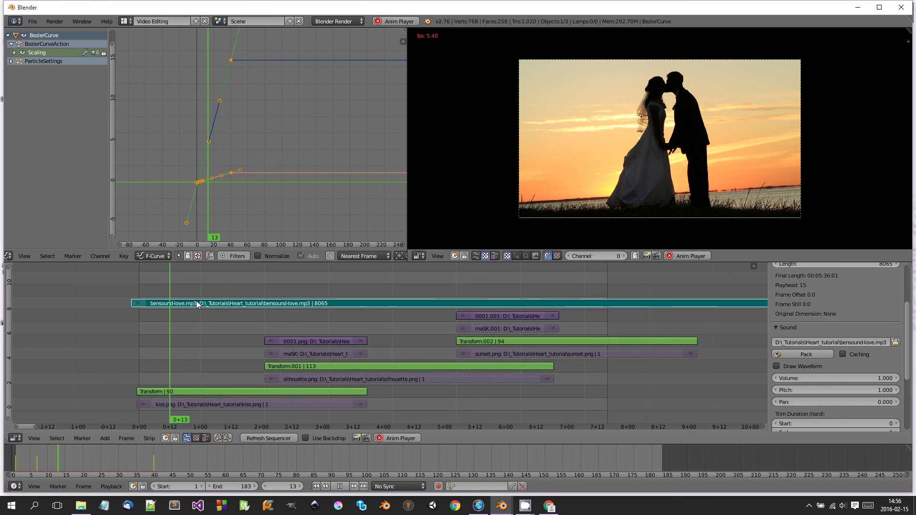
{"action": "key", "text": "alt+a"}
{"action": "key", "text": "alt+a"}
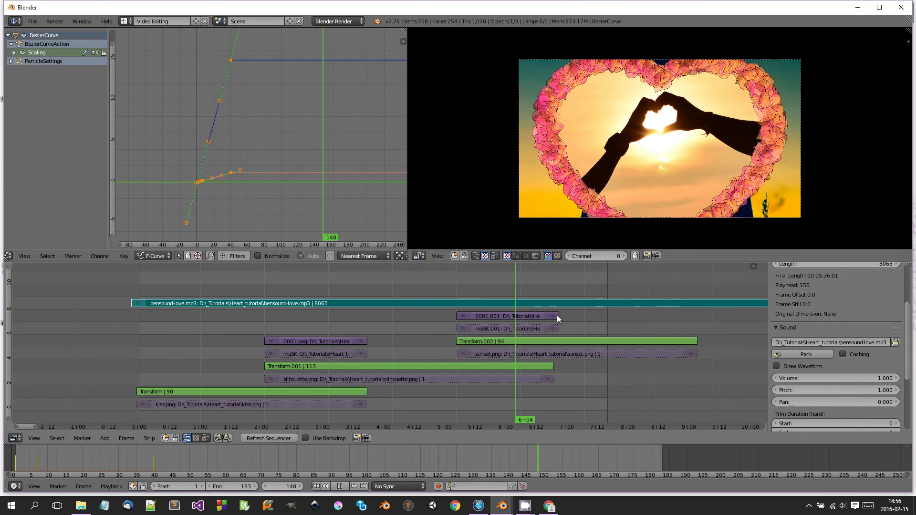
{"action": "key", "text": "Escape"}
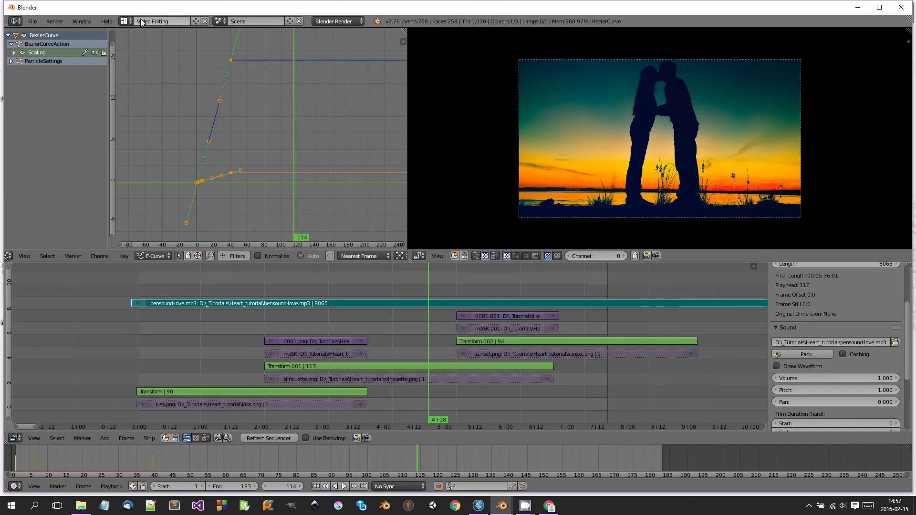
Step: Switch to the Default screen layout and set the render output file format to H.264
{"action": "left_click", "coordinate": [126, 21]}
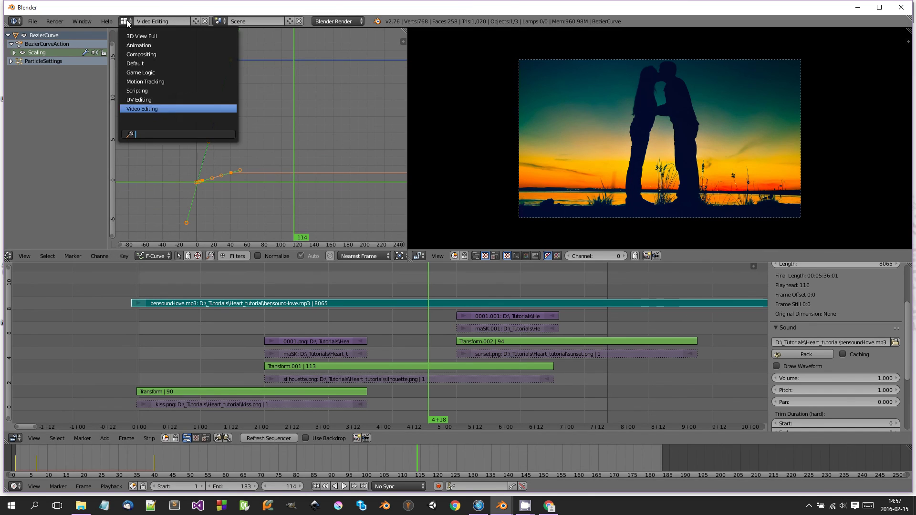
{"action": "left_click", "coordinate": [143, 63]}
{"action": "key", "text": "Escape"}
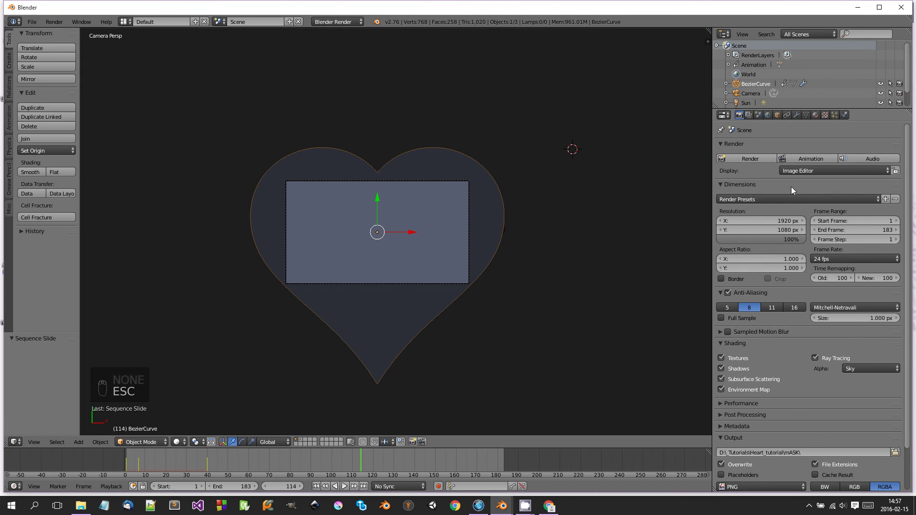
{"action": "scroll", "coordinate": [791, 275], "scroll_direction": "down", "scroll_amount": 3}
{"action": "left_click", "coordinate": [763, 439]}
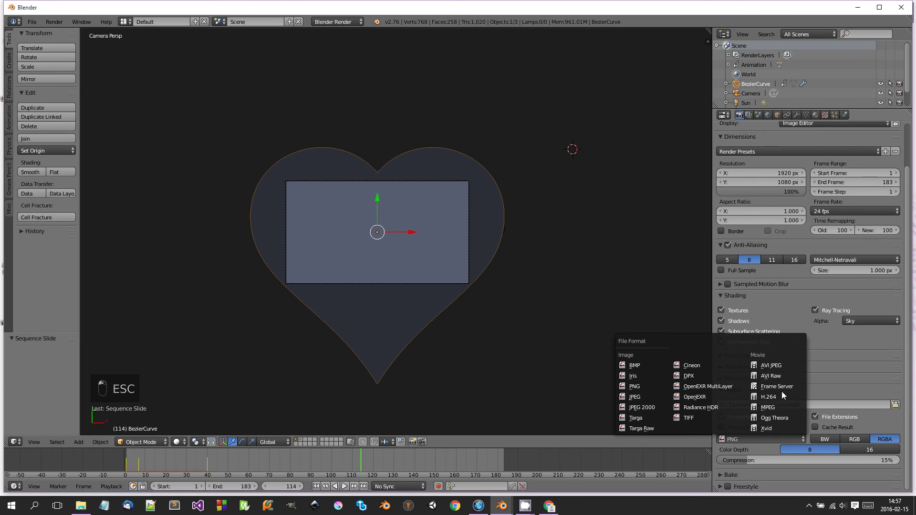
{"action": "left_click", "coordinate": [780, 394]}
Step: Set the audio codec to AAC in the H.264 encoding settings
{"action": "left_click", "coordinate": [756, 454]}
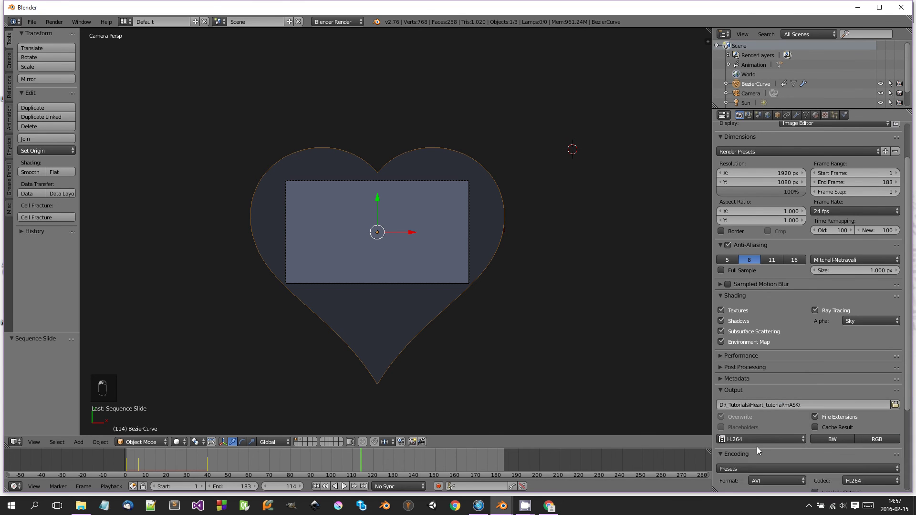
{"action": "scroll", "coordinate": [766, 425], "scroll_direction": "down", "scroll_amount": 5}
{"action": "left_click", "coordinate": [808, 450]}
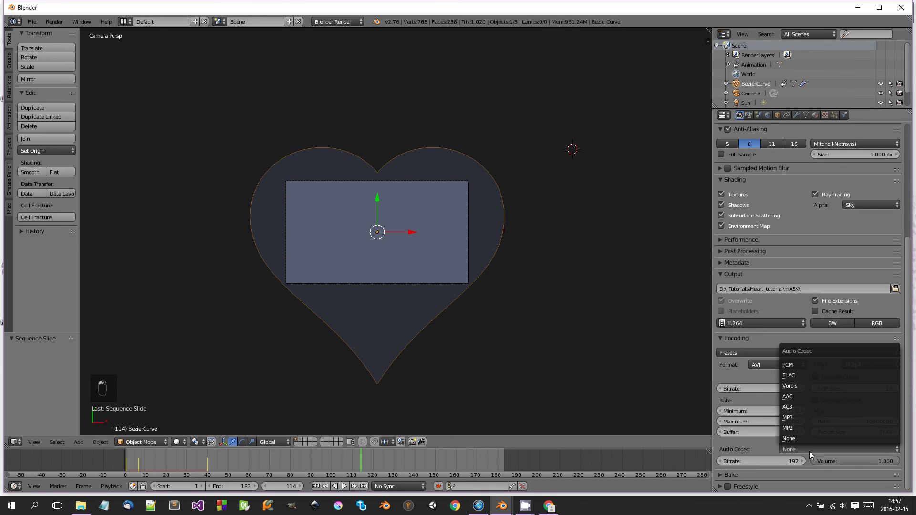
{"action": "left_click", "coordinate": [803, 396]}
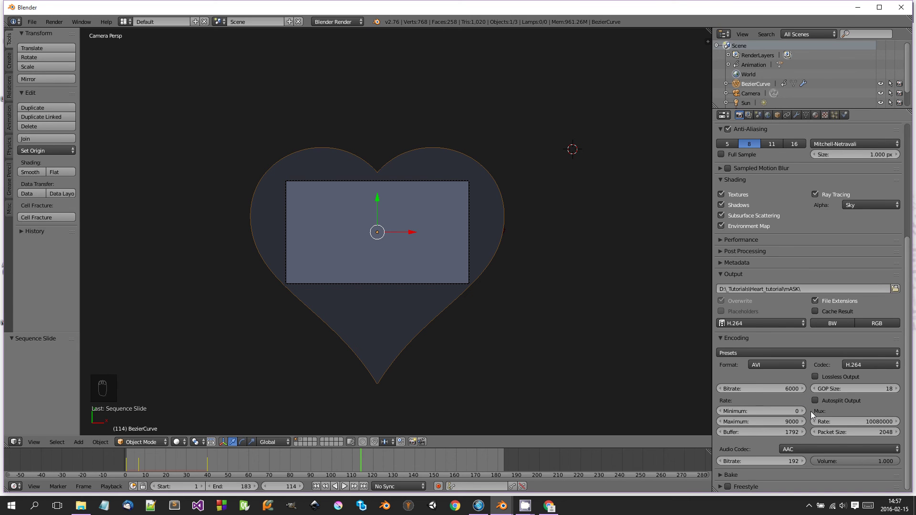
Step: Set the render output path to D:\_Tutorials\Heart_tutorial\mOVIE and render the animation
{"action": "scroll", "coordinate": [811, 411], "scroll_direction": "up", "scroll_amount": 7}
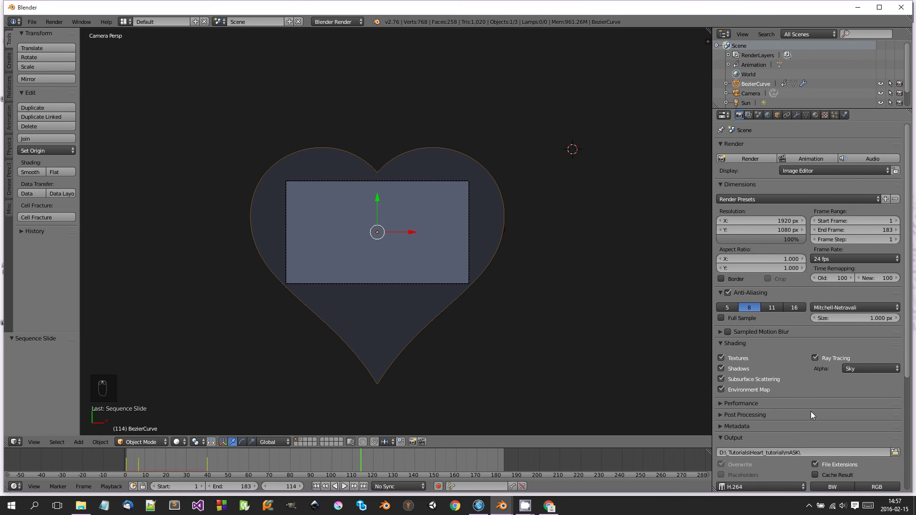
{"action": "scroll", "coordinate": [797, 367], "scroll_direction": "down", "scroll_amount": 8}
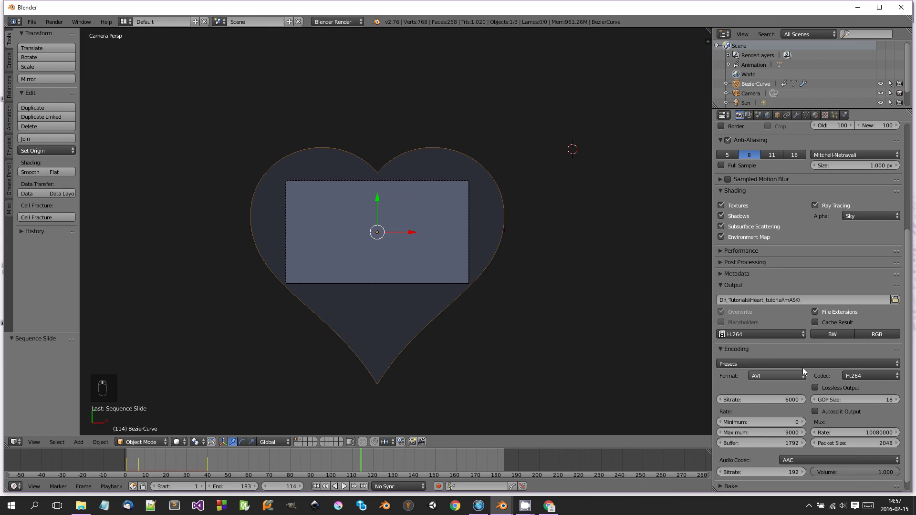
{"action": "left_click", "coordinate": [895, 299]}
{"action": "left_click", "coordinate": [199, 72]}
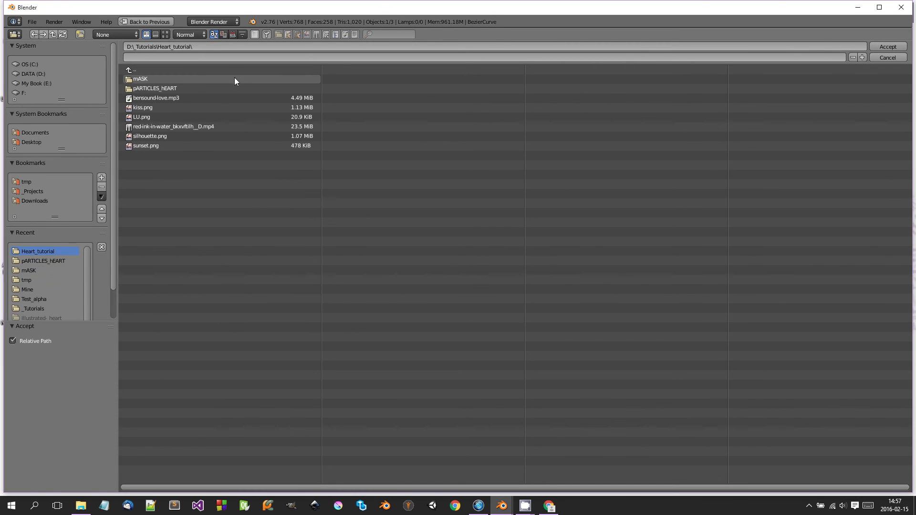
{"action": "left_click", "coordinate": [883, 47]}
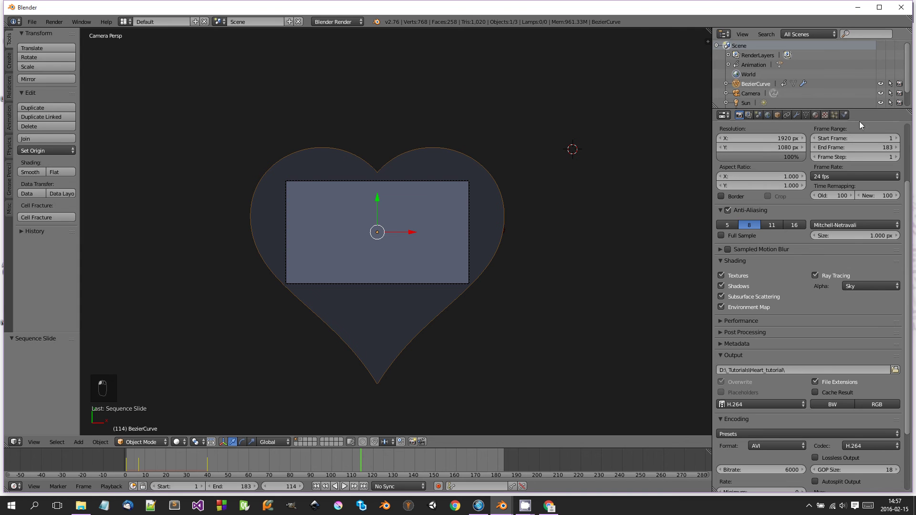
{"action": "left_click", "coordinate": [814, 371]}
{"action": "type", "text": "mOVIE"}
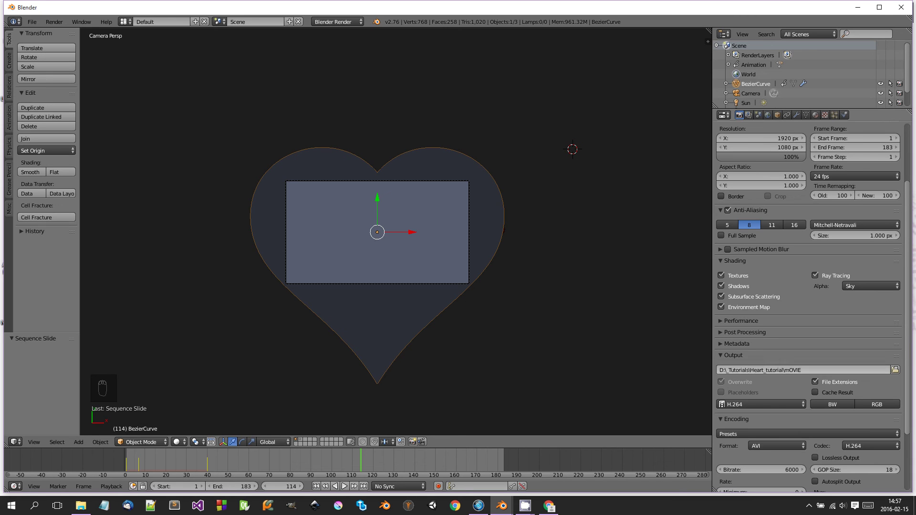
{"action": "key", "text": "Return"}
{"action": "scroll", "coordinate": [830, 158], "scroll_direction": "up", "scroll_amount": 5}
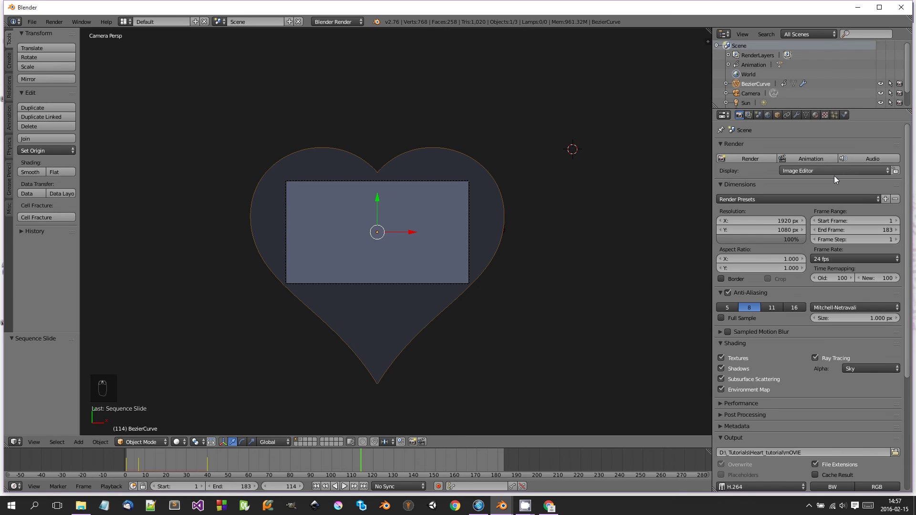
{"action": "left_click", "coordinate": [819, 160]}
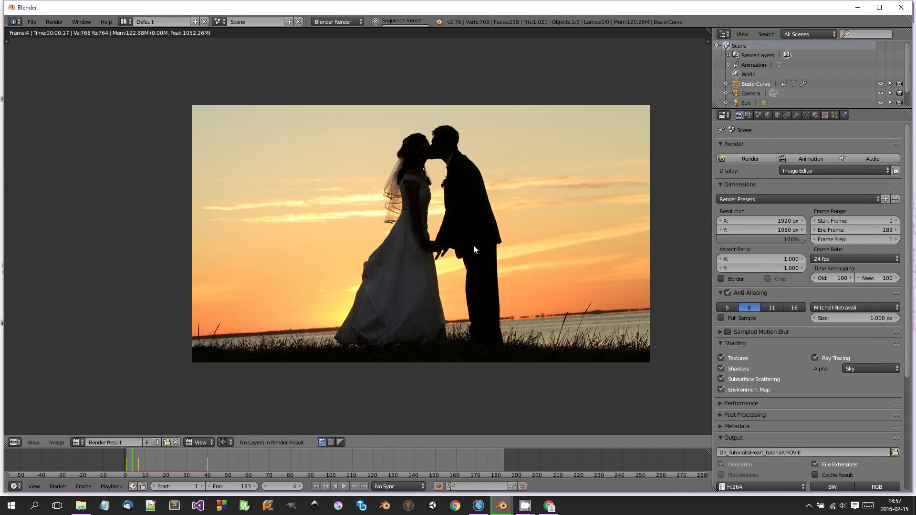